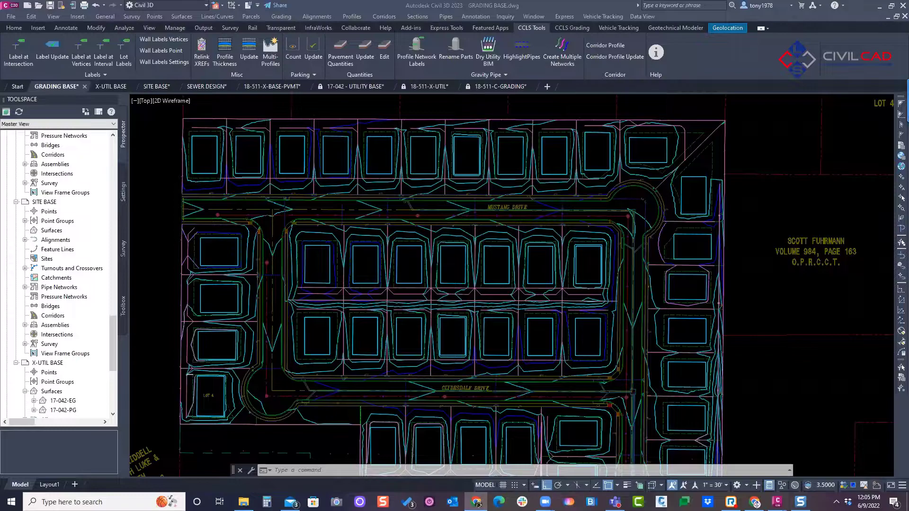
Step: Examine the lot-line feature lines and building pads in the row of lots north of Mustang Drive
click(403, 274)
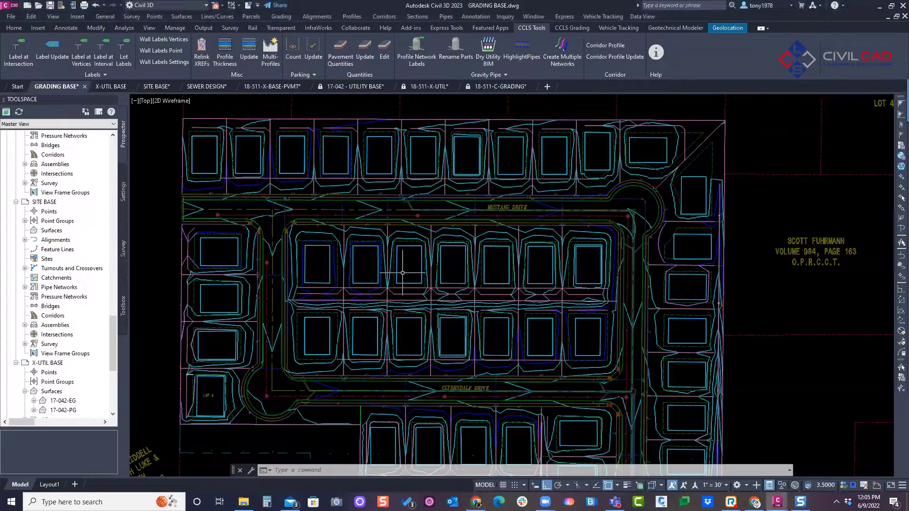
middle_drag(402, 273, 424, 255)
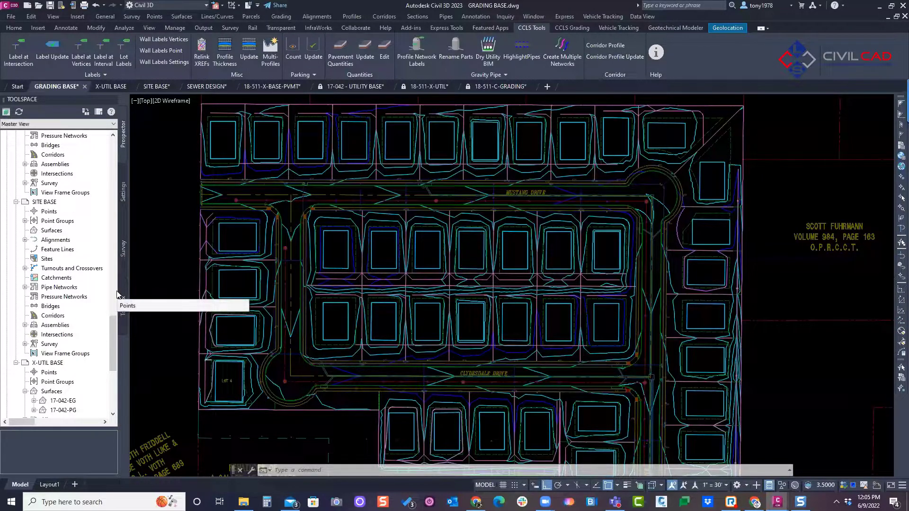
scroll(227, 115, up, 4)
scroll(226, 115, up, 2)
middle_drag(226, 114, 320, 169)
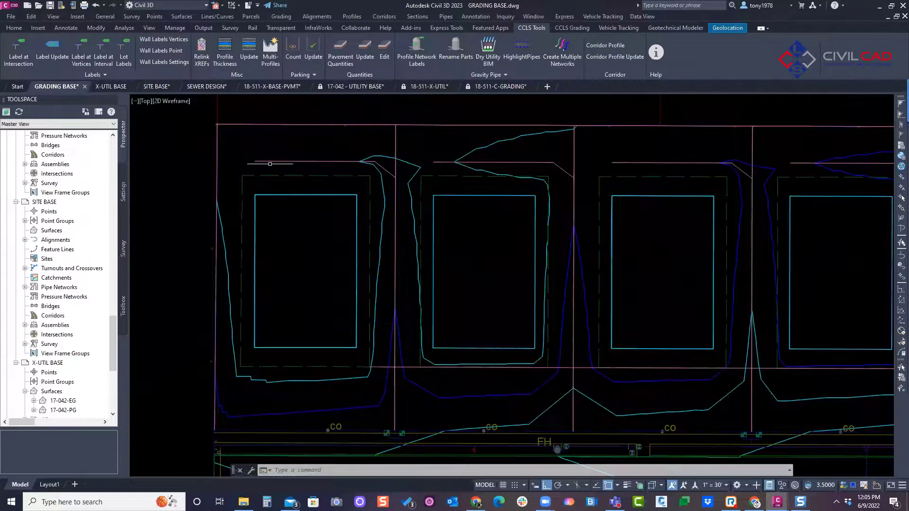
click(396, 258)
middle_drag(452, 178, 361, 175)
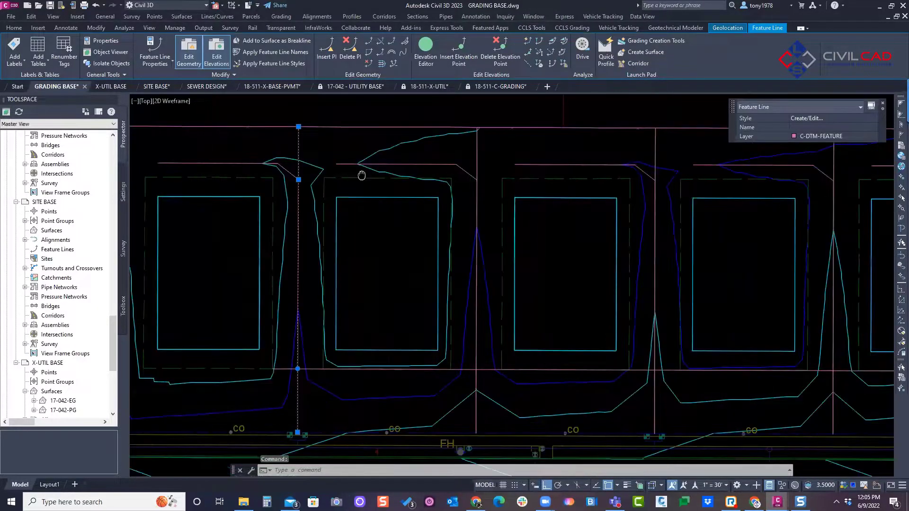
scroll(361, 175, down, 2)
middle_drag(476, 203, 463, 205)
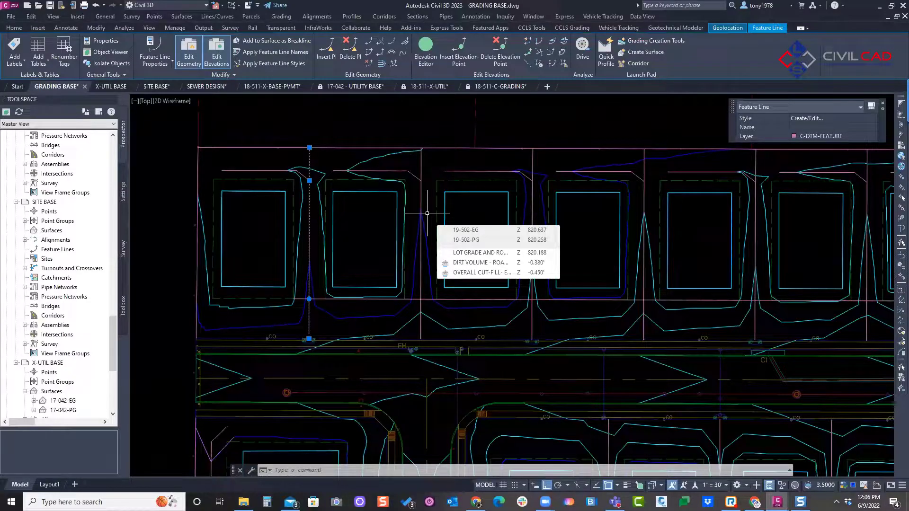
scroll(446, 213, down, 2)
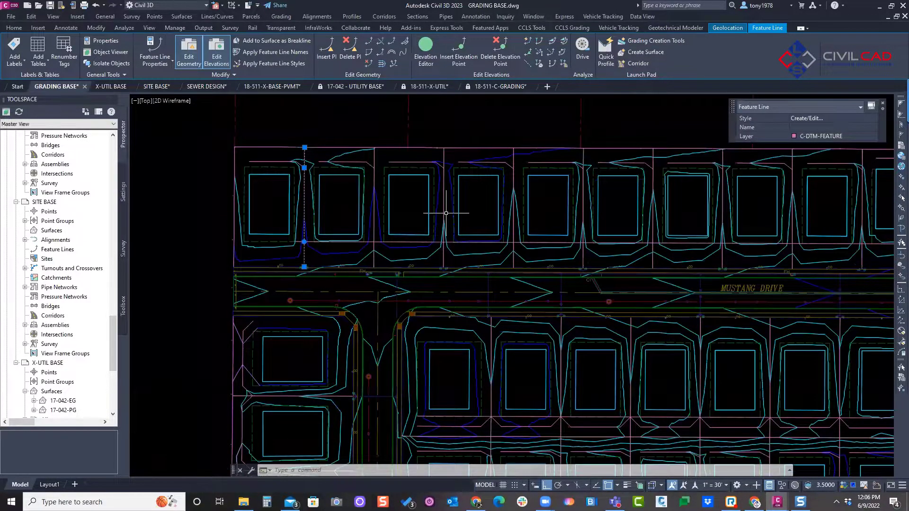
scroll(446, 214, down, 2)
middle_drag(634, 183, 370, 192)
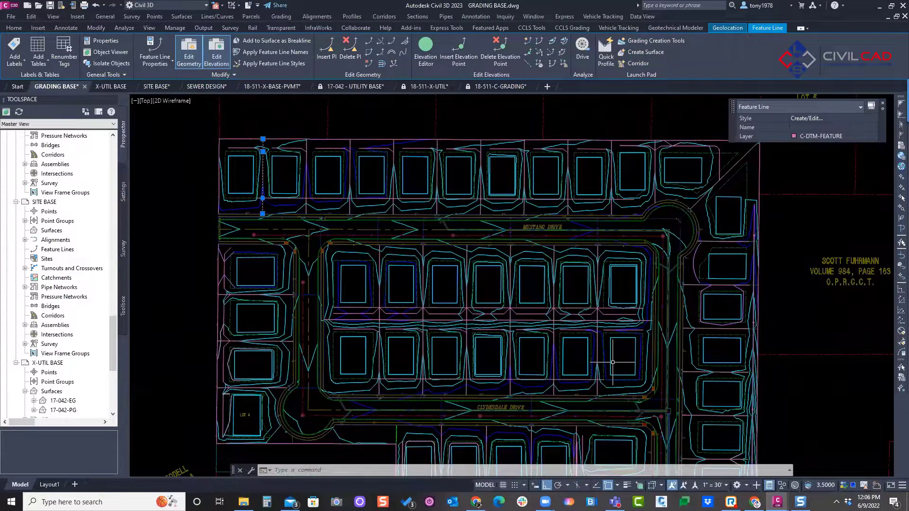
middle_drag(492, 226, 501, 247)
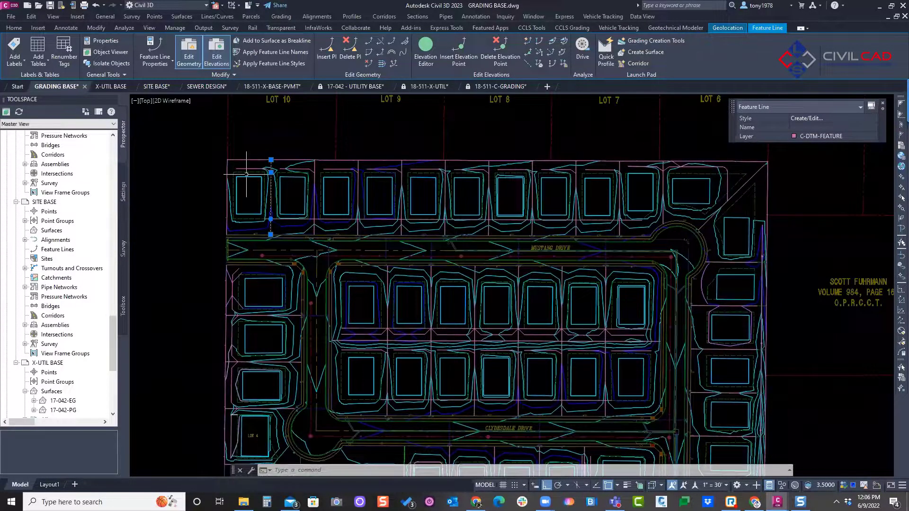
key(Escape)
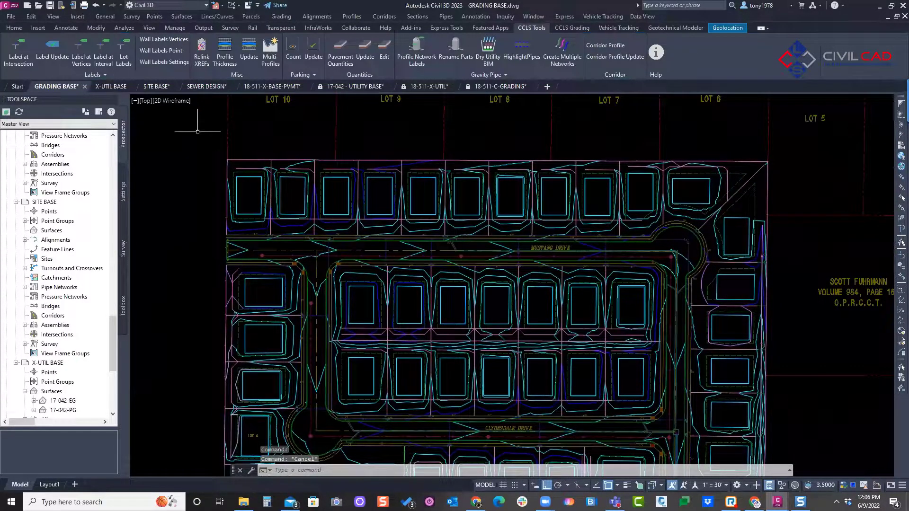
Step: Start labeling at vertices and select the objects of the whole lot row north of Mustang Drive with a crossing window
click(81, 58)
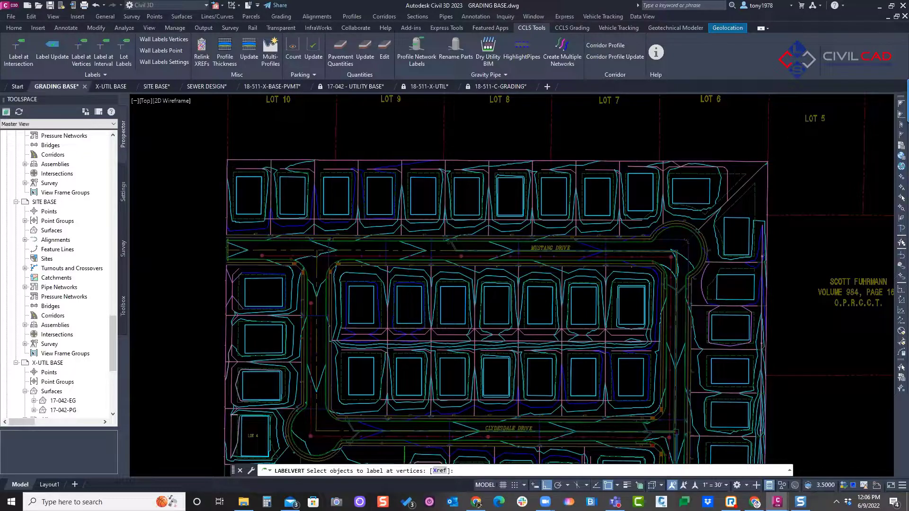
click(805, 149)
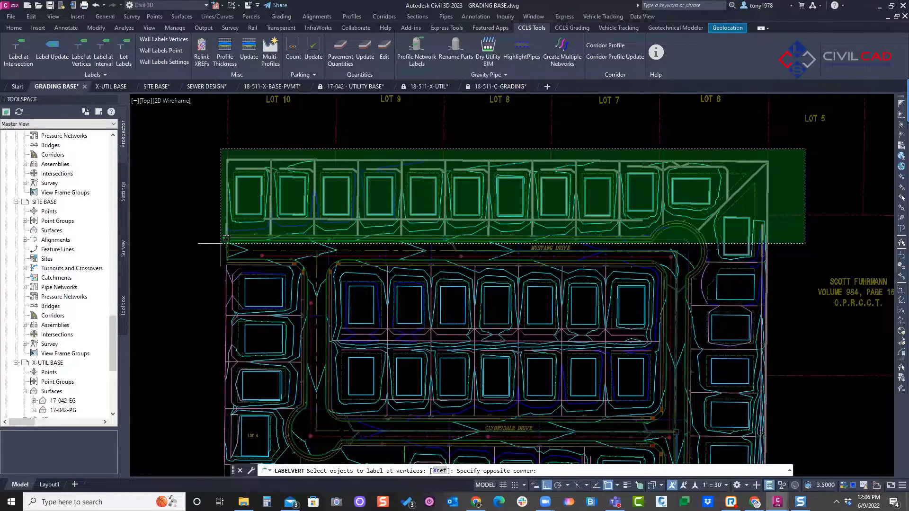
click(215, 248)
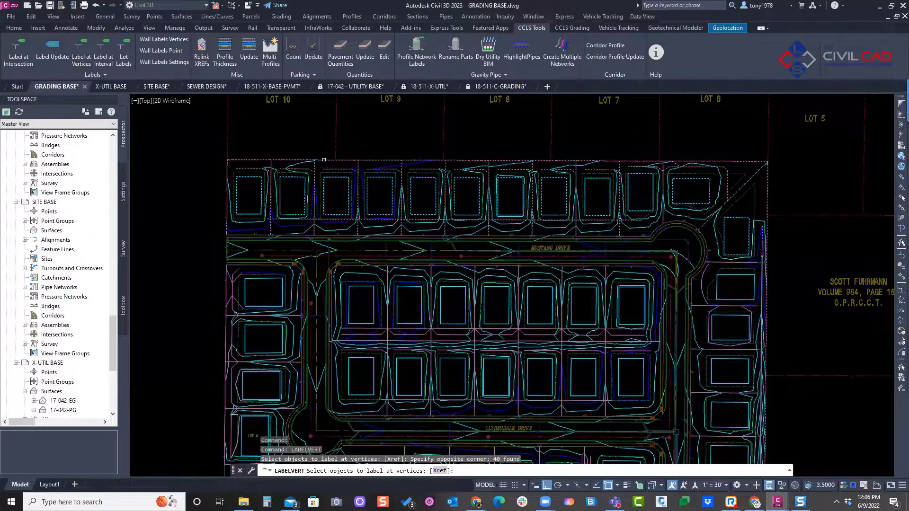
right_click(371, 129)
click(396, 133)
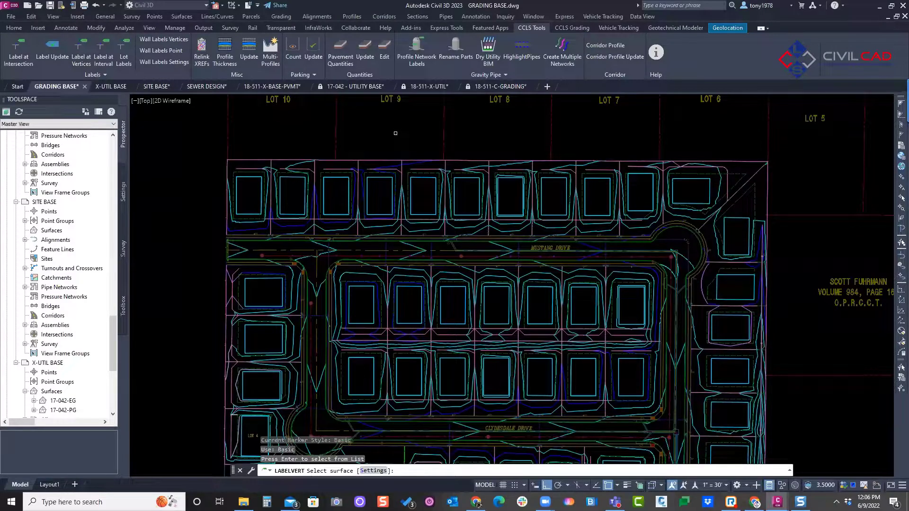
Step: Set the vertex labels' spot elevation style to PLS-FINISH GRADE and their marker style to PLS-X
text(s)
key(Return)
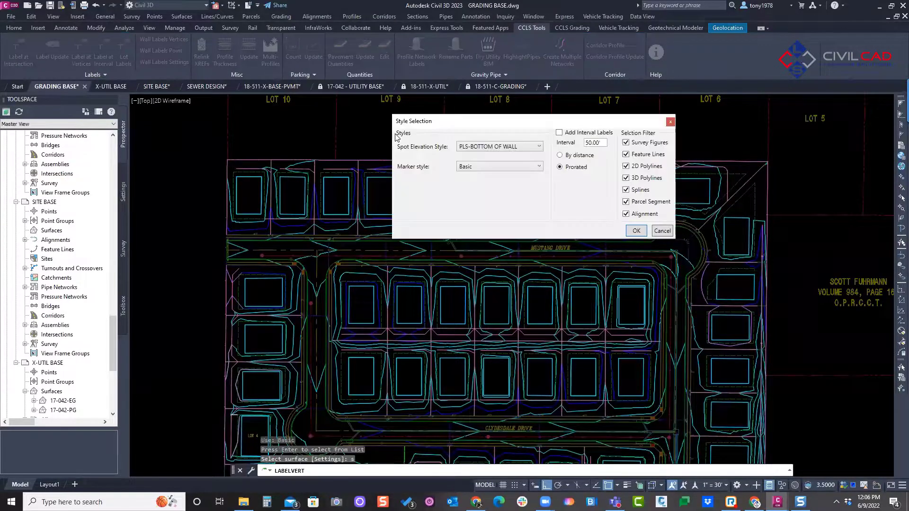
click(477, 148)
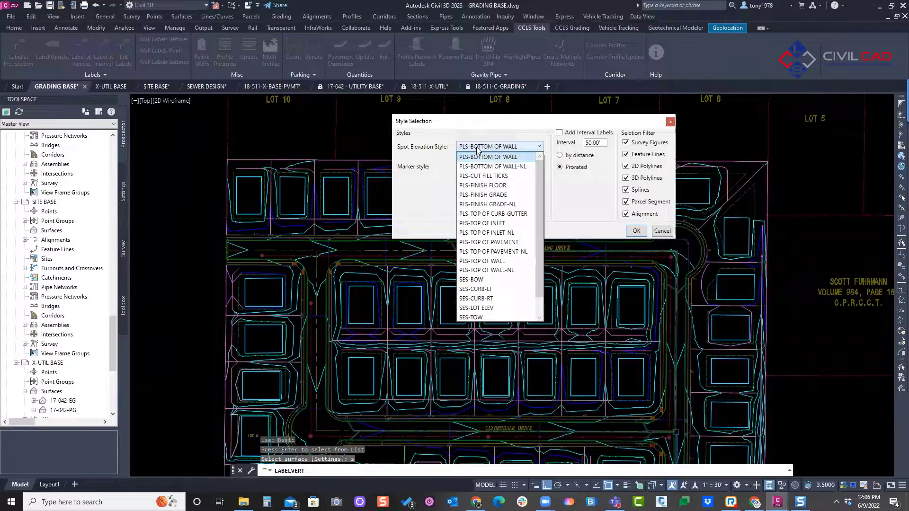
click(501, 196)
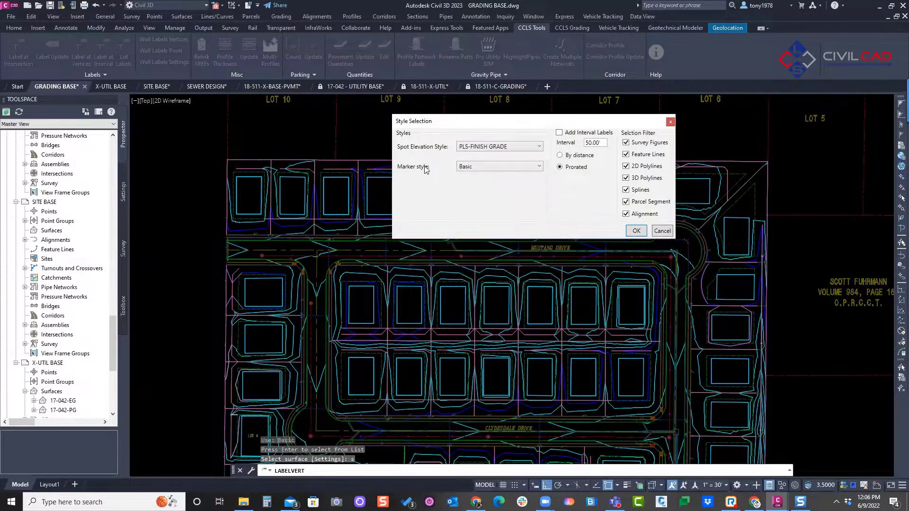
click(495, 166)
click(473, 216)
drag(593, 123, 478, 124)
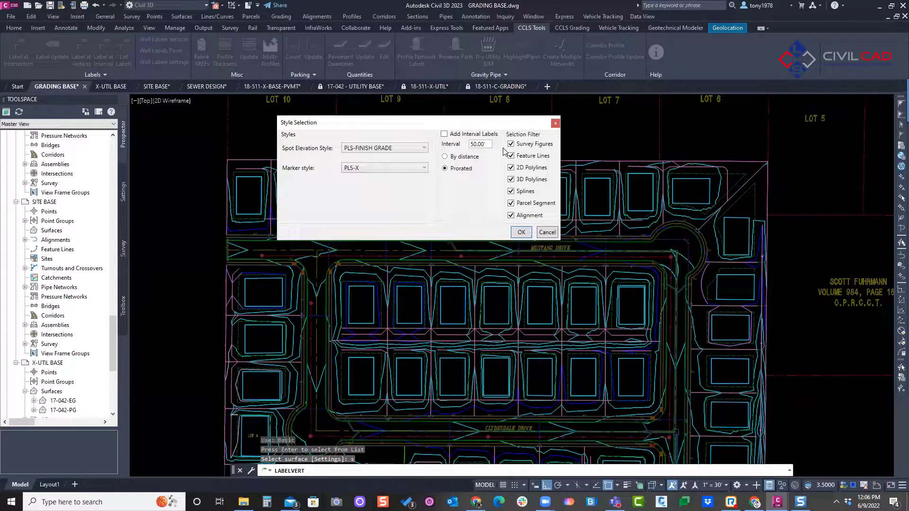
Step: Exclude parcel segments, alignments, splines and survey figures from the selection filter, and pick the surface to create the vertex labels
click(512, 203)
click(511, 216)
click(509, 191)
click(511, 144)
drag(450, 124, 449, 260)
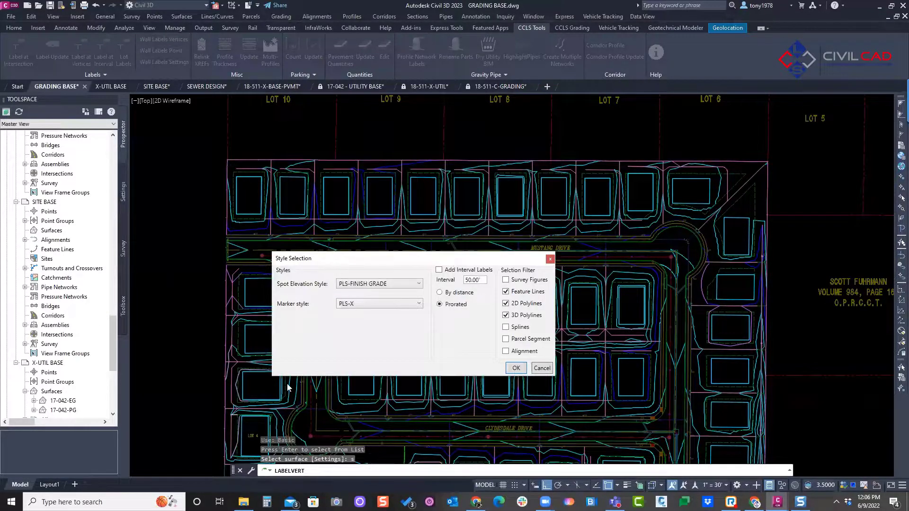
click(519, 368)
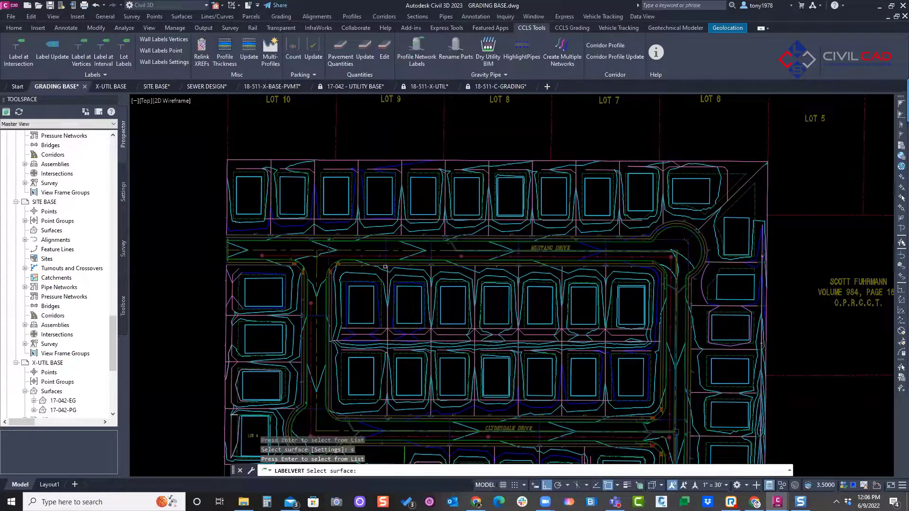
scroll(314, 162, up, 4)
mouse_move(290, 158)
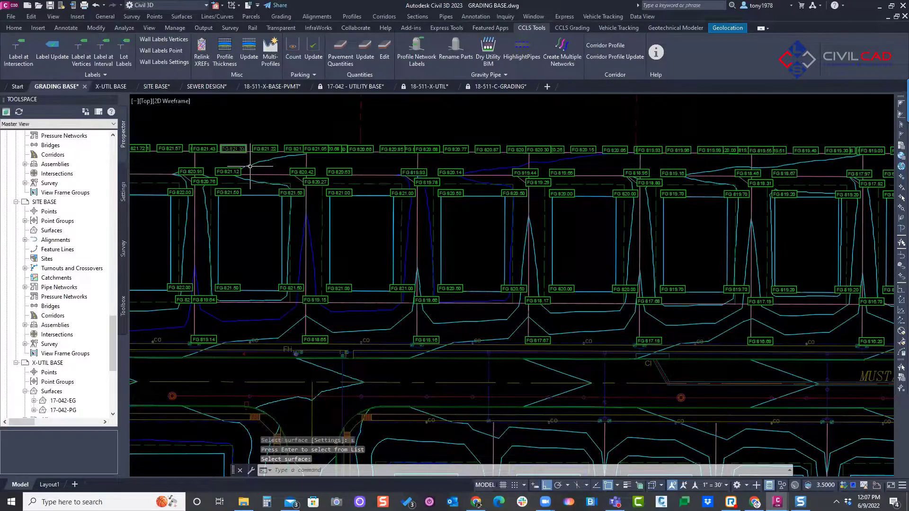
Step: Move the overlapping FG 820.91 elevation label up and to the left, clear of the lot line
scroll(279, 185, down, 2)
middle_drag(281, 187, 400, 179)
scroll(351, 168, up, 6)
click(290, 176)
middle_drag(290, 176, 540, 196)
scroll(519, 205, up, 2)
click(526, 193)
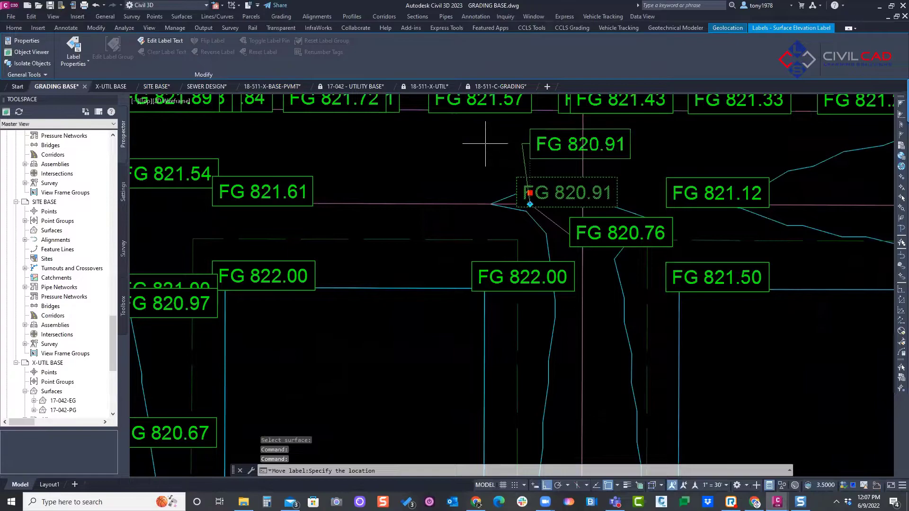
click(484, 144)
mouse_move(479, 148)
middle_down()
mouse_move(453, 194)
mouse_move(246, 158)
mouse_move(373, 180)
middle_up()
key(Escape)
scroll(416, 188, down, 5)
key(Escape)
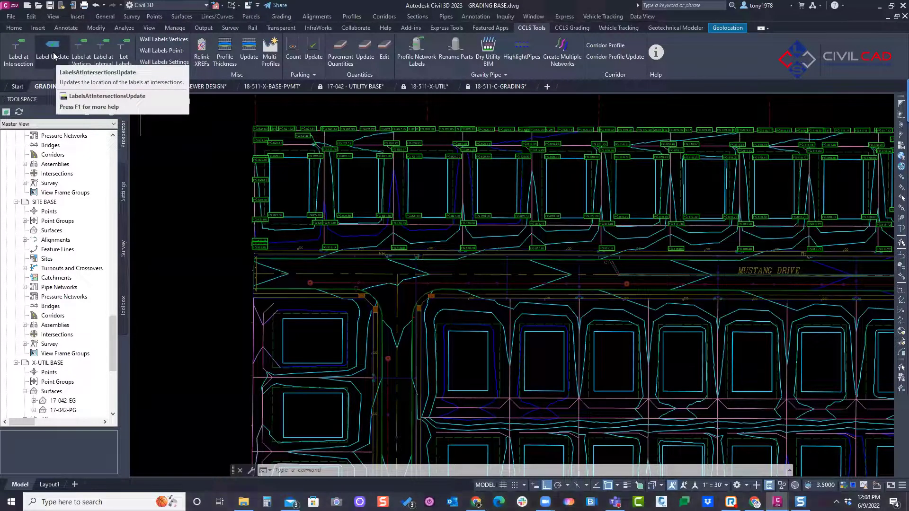
key(Escape)
key(Escape)
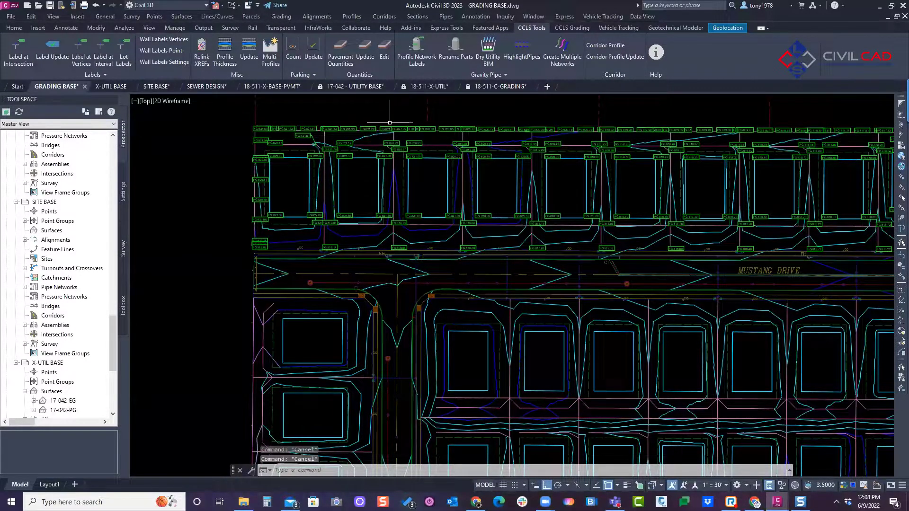
Step: Delete all the surface elevation labels by selecting every label similar to one along the north boundary
scroll(374, 135, up, 2)
click(359, 129)
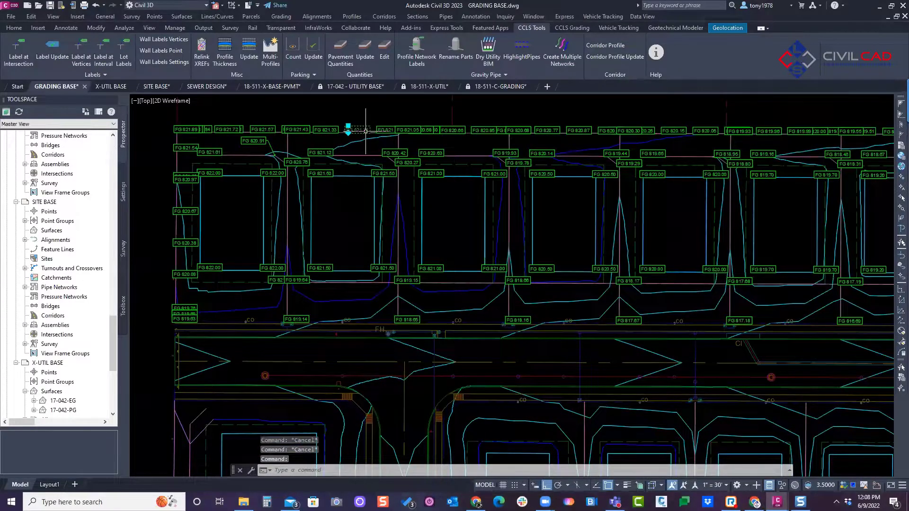
right_click(358, 128)
click(391, 339)
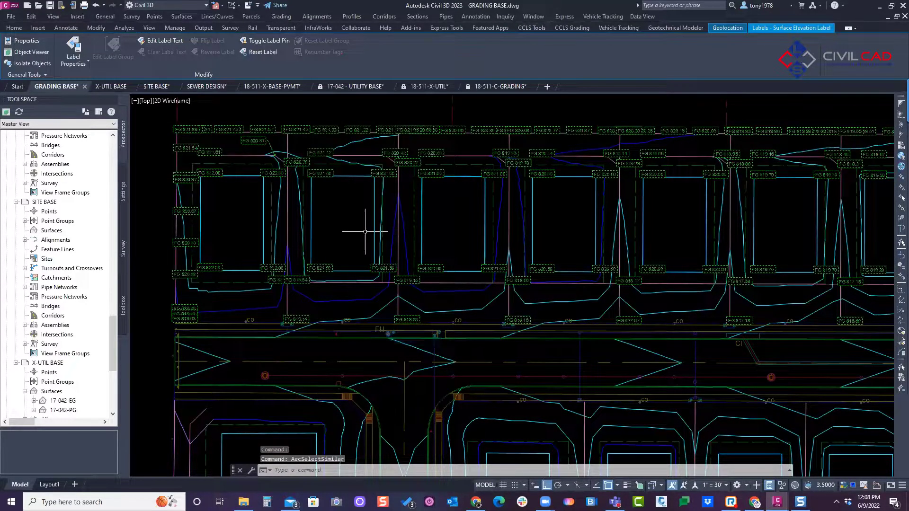
key(Delete)
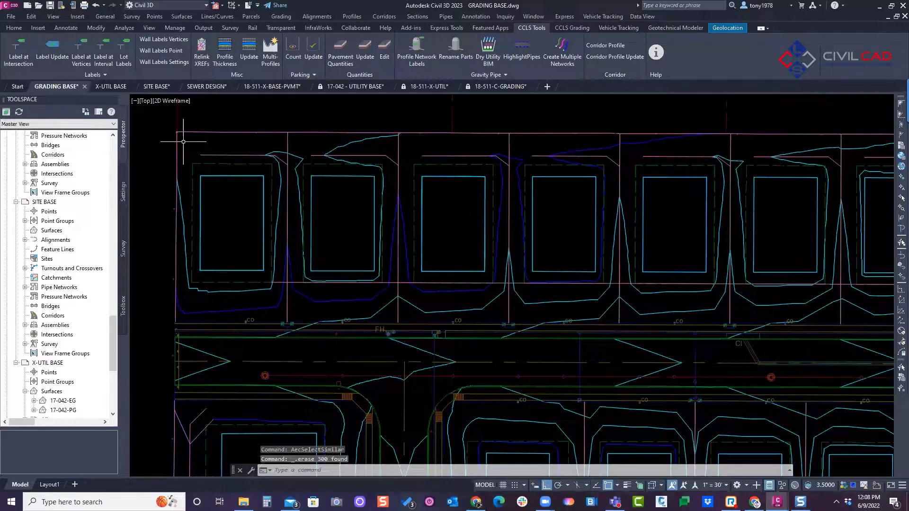
Step: Start labeling at intersections and select the objects of the lots around Mustang Drive and Clydesdale Drive with a crossing window
mouse_move(297, 120)
mouse_down()
mouse_move(296, 155)
mouse_move(276, 176)
mouse_move(299, 159)
mouse_up()
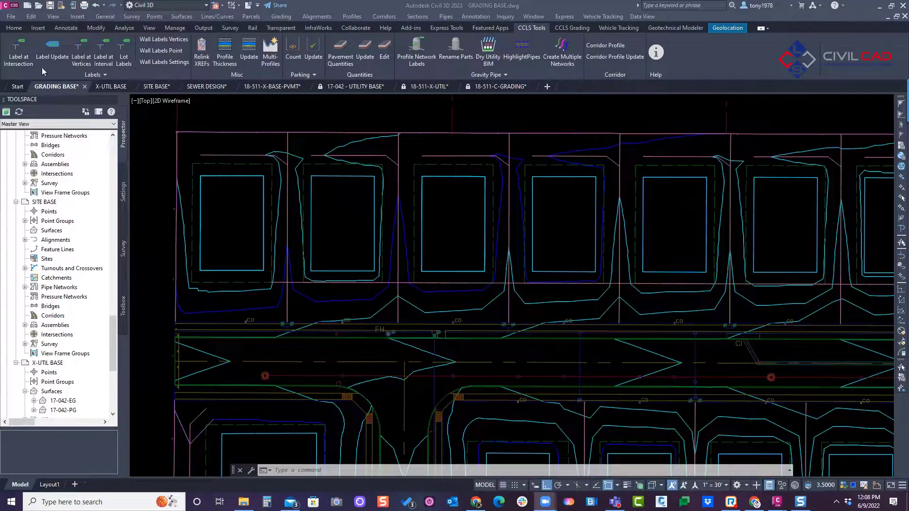
click(14, 56)
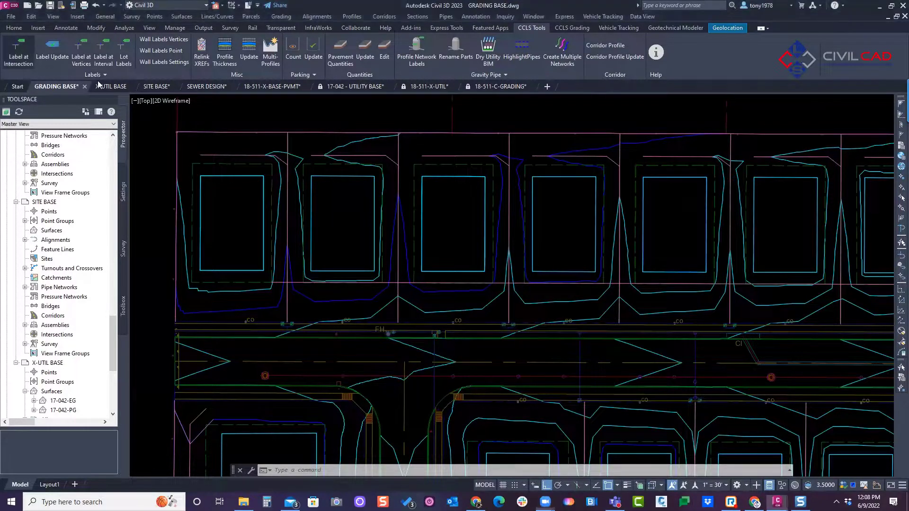
click(27, 57)
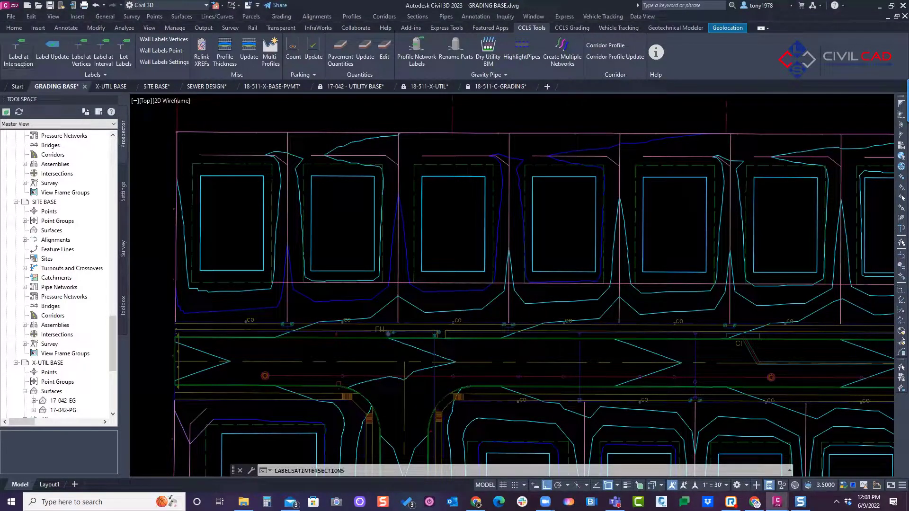
scroll(242, 168, down, 4)
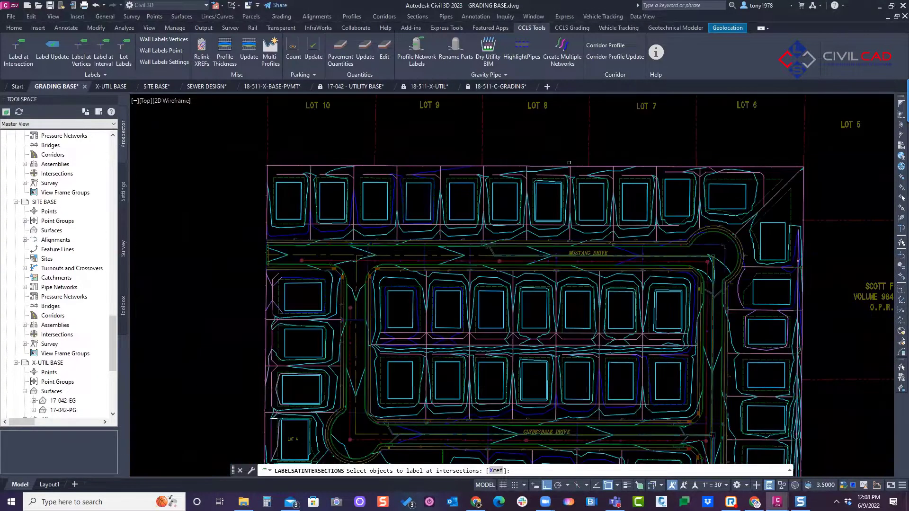
click(815, 155)
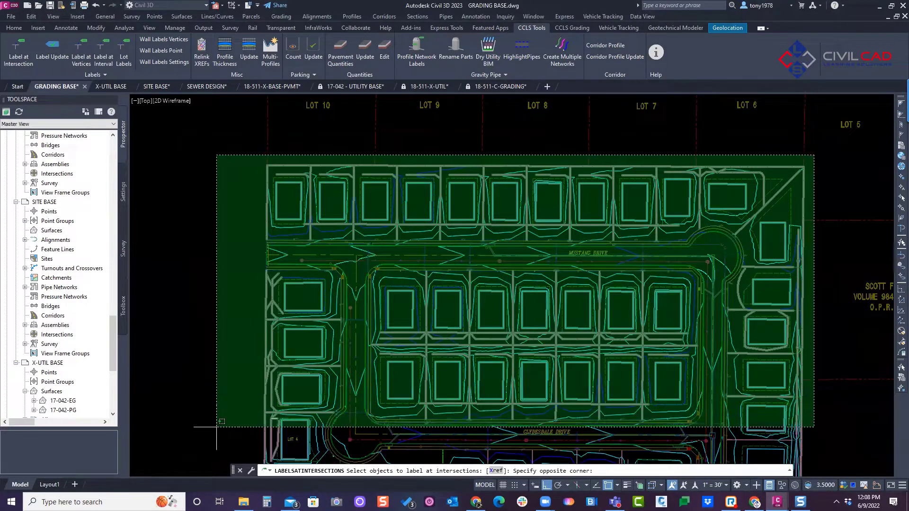
click(236, 462)
right_click(334, 153)
click(354, 158)
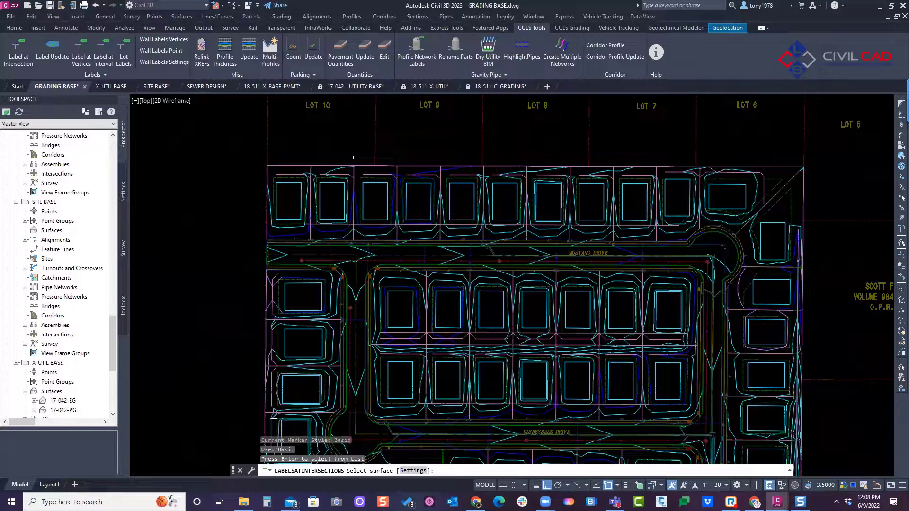
Step: Set the intersection labels' spot elevation style to PLS-FINISH GRADE and the marker style to PLS-X
text(s)
key(Return)
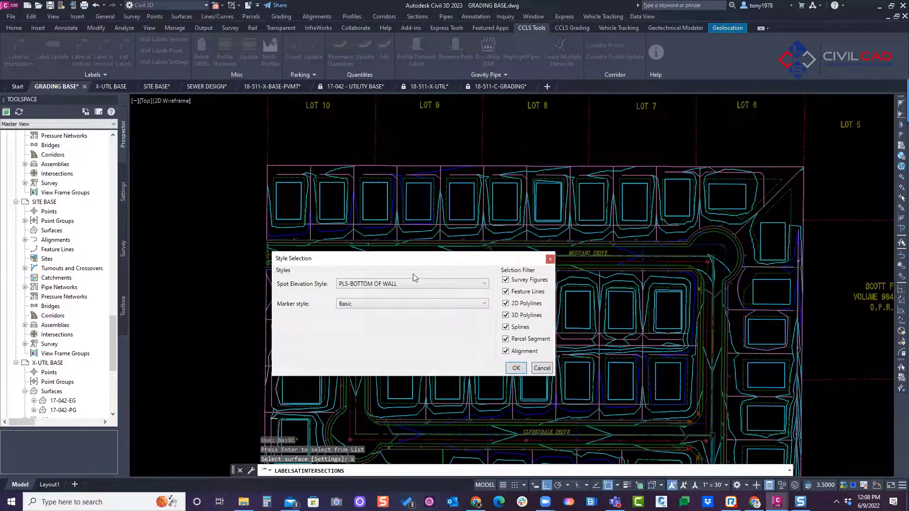
click(406, 284)
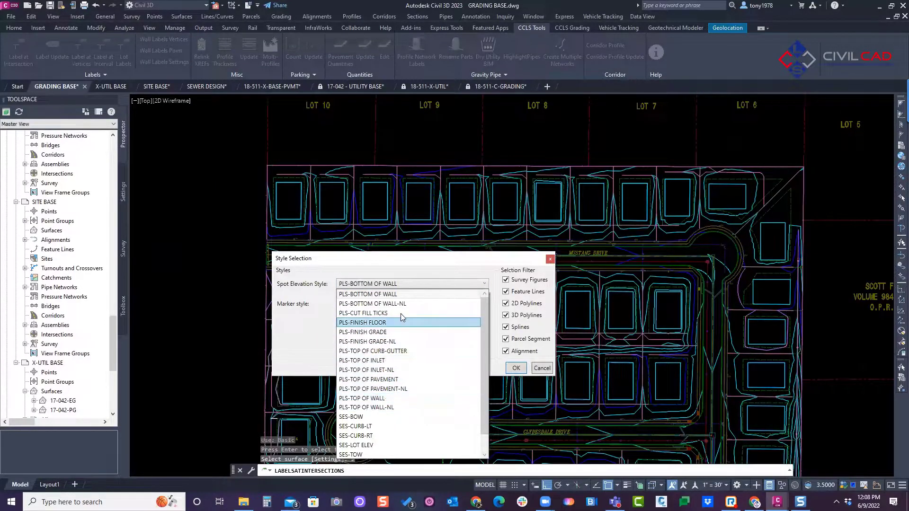
click(390, 332)
click(374, 304)
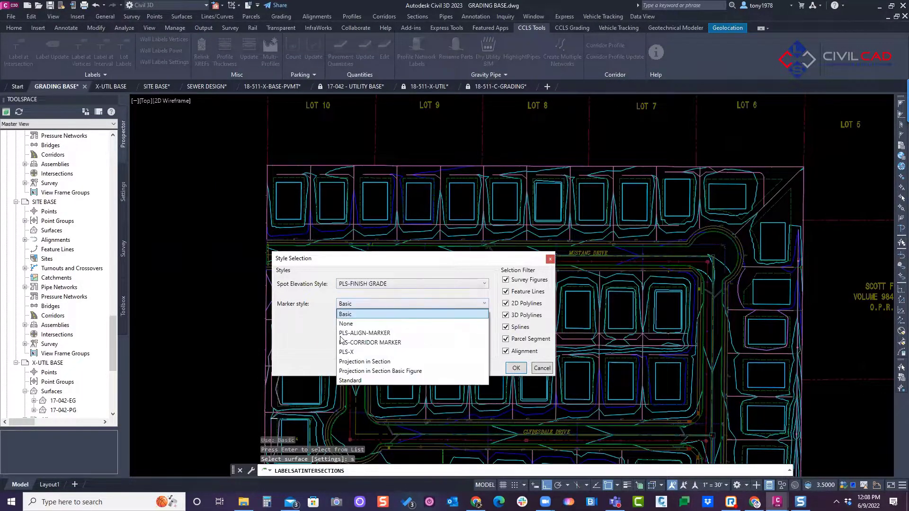
click(382, 353)
Step: Exclude survey figures, splines, parcel segments and alignments from the selection filter, and pick the surface to create the intersection labels
click(506, 280)
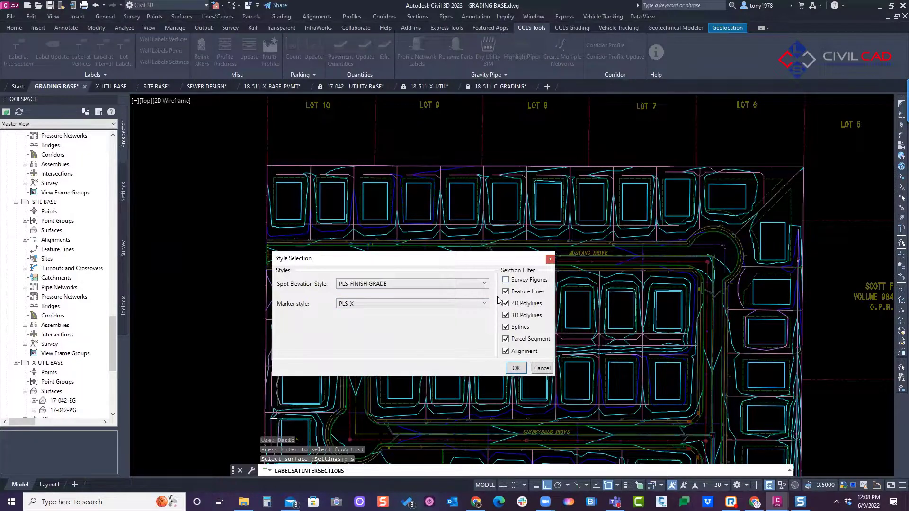
click(506, 327)
click(506, 339)
click(505, 352)
click(515, 368)
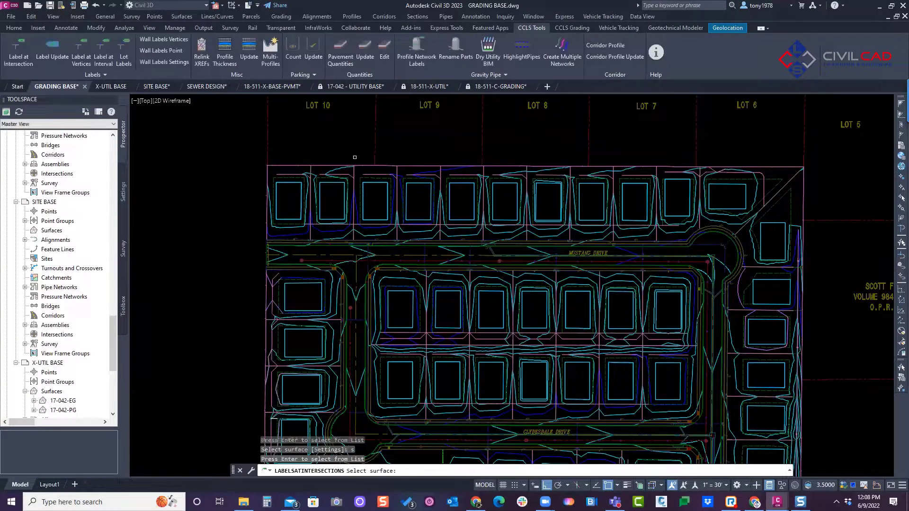
scroll(432, 212, up, 2)
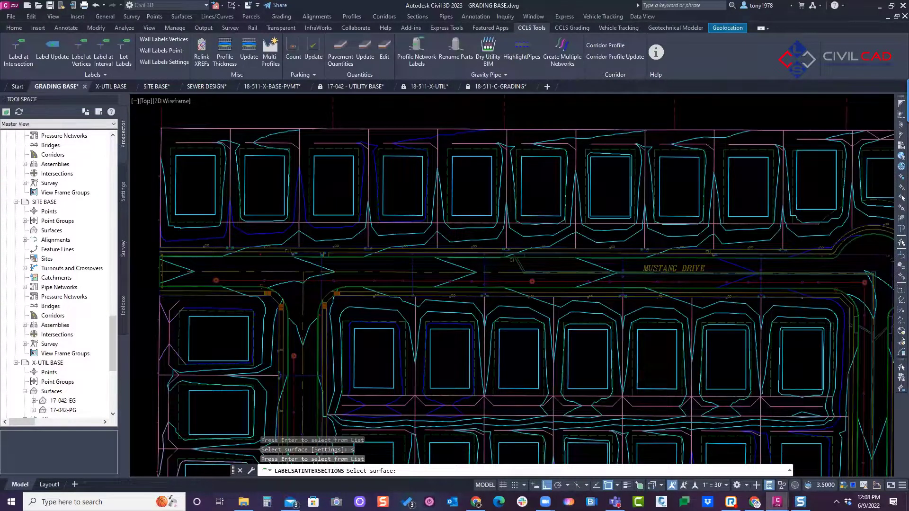
scroll(204, 139, up, 6)
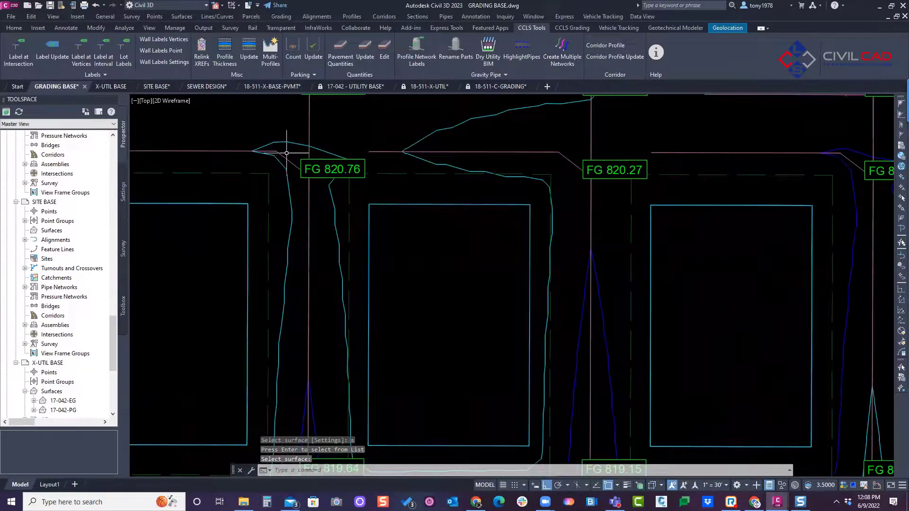
Step: Move the overlapping FG 820.76 elevation label down and to the left, clear of its neighbour on the lot line
click(313, 162)
click(309, 169)
scroll(261, 183, down, 4)
middle_drag(287, 191, 353, 195)
key(Escape)
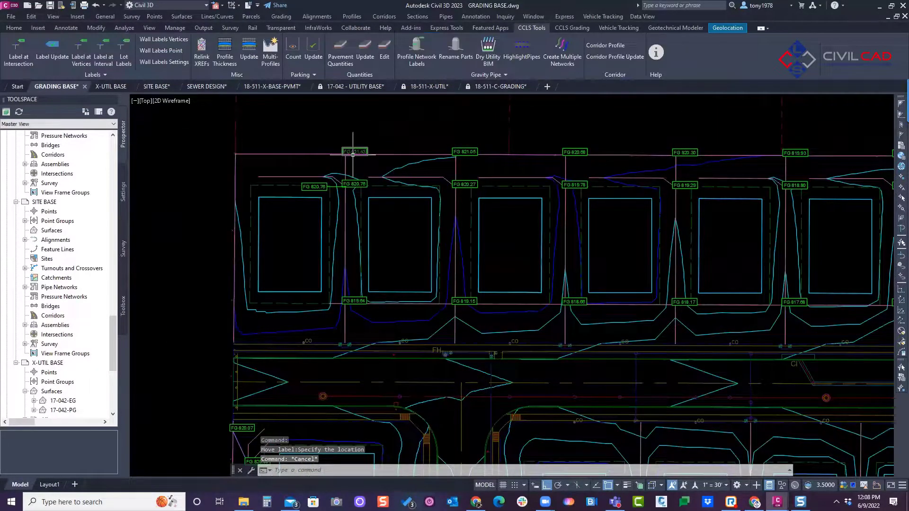
middle_drag(297, 156, 287, 166)
key(Escape)
scroll(315, 160, up, 2)
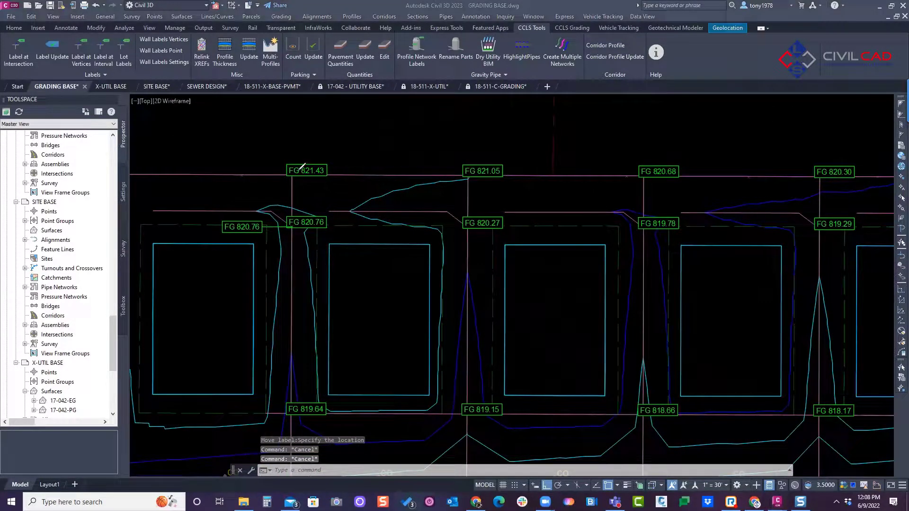
mouse_move(290, 175)
mouse_down()
mouse_move(306, 149)
mouse_move(389, 143)
mouse_move(385, 163)
mouse_move(306, 161)
mouse_move(317, 137)
mouse_up()
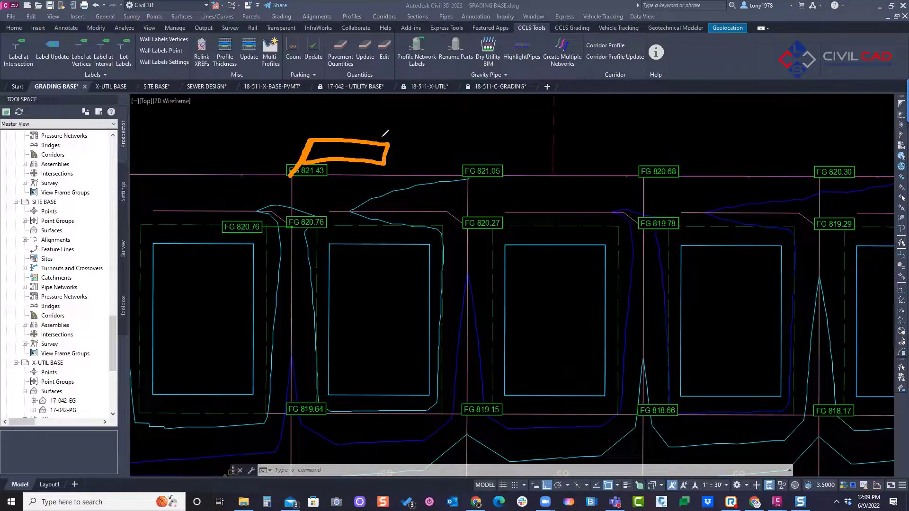
mouse_move(468, 175)
mouse_down()
mouse_move(458, 141)
mouse_move(419, 144)
mouse_move(447, 152)
mouse_move(459, 140)
mouse_up()
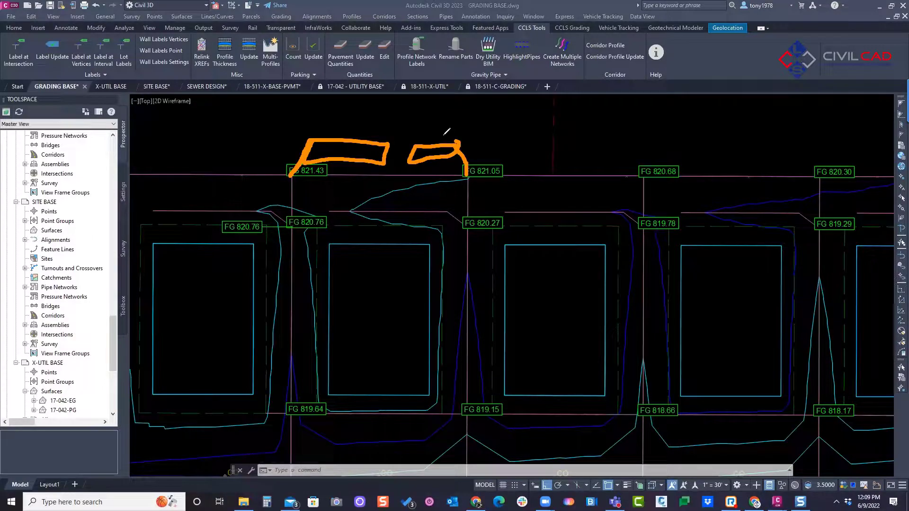
key(Escape)
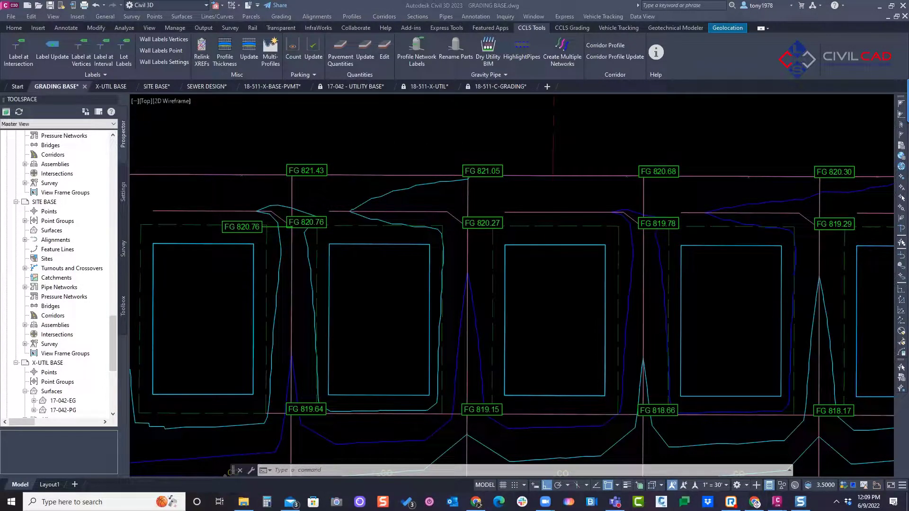
Step: Delete all the intersection elevation labels by selecting every label similar to FG 821.43 on the north boundary
click(313, 170)
scroll(343, 144, down, 3)
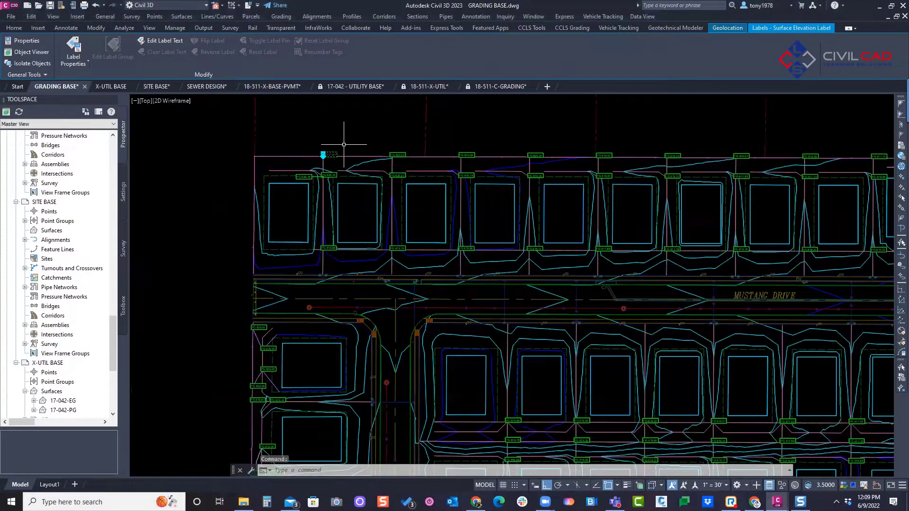
right_click(334, 140)
click(369, 349)
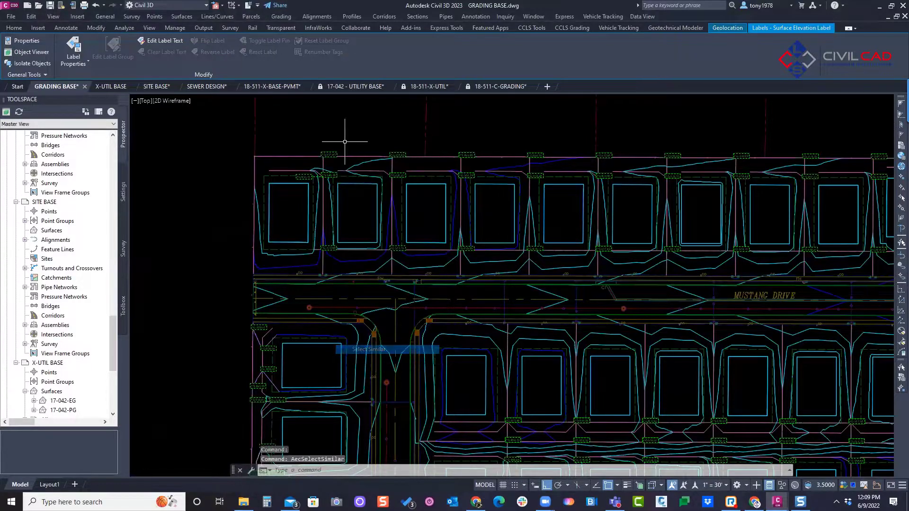
key(Delete)
scroll(393, 171, down, 8)
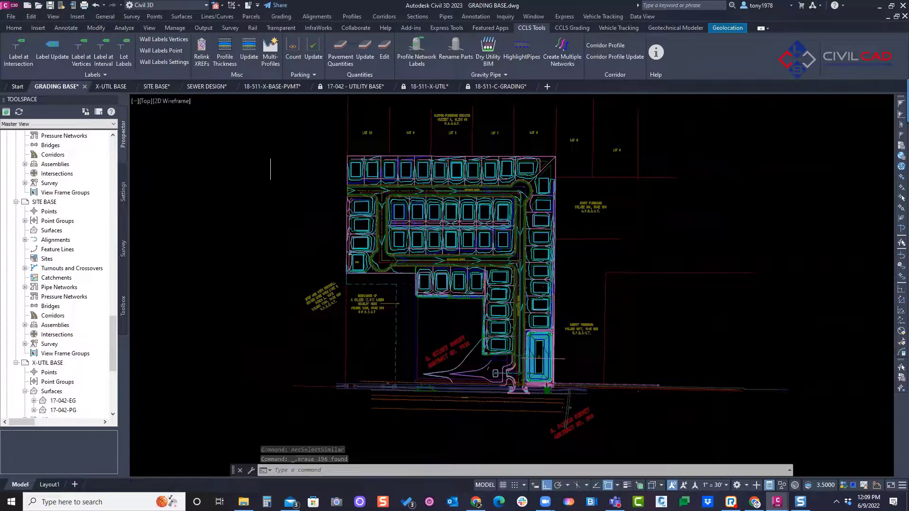
Step: Start labeling at vertices and select the objects of the whole subdivision with a crossing window
scroll(308, 149, up, 10)
scroll(356, 149, down, 5)
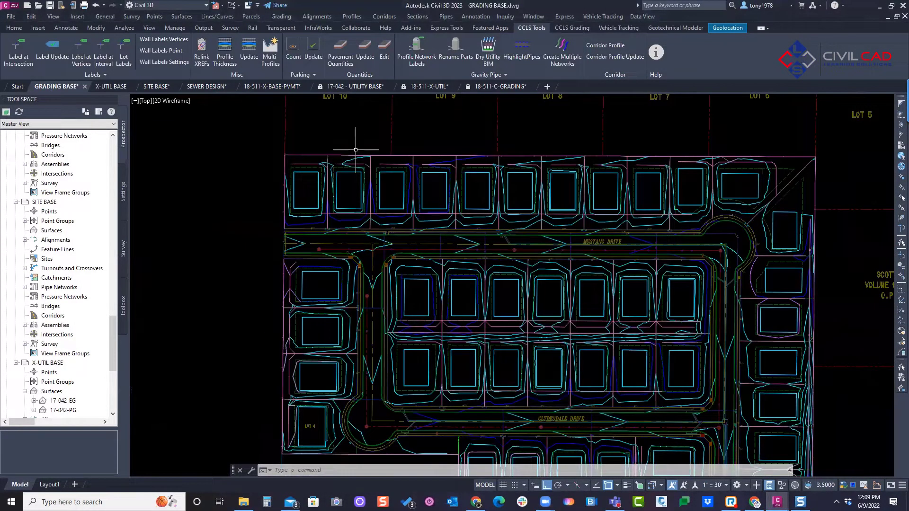
middle_drag(323, 151, 311, 150)
middle_drag(578, 267, 561, 248)
scroll(379, 133, down, 3)
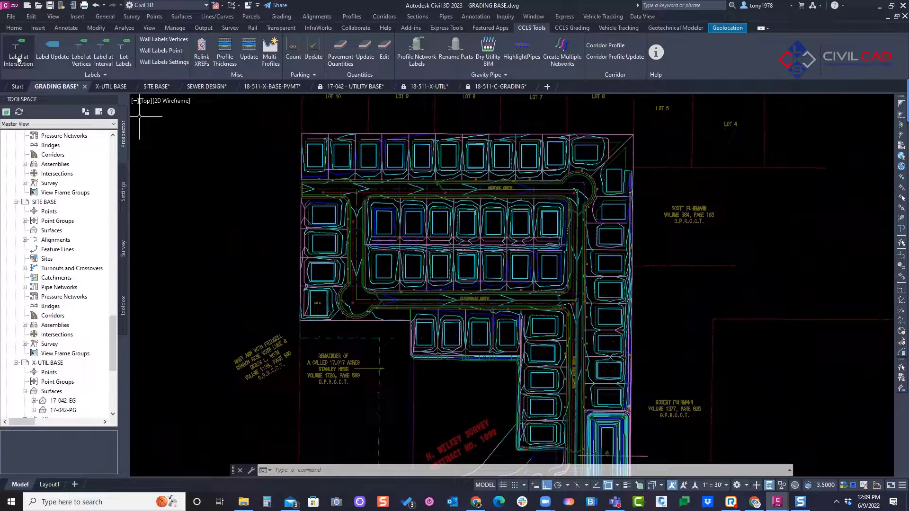
click(79, 60)
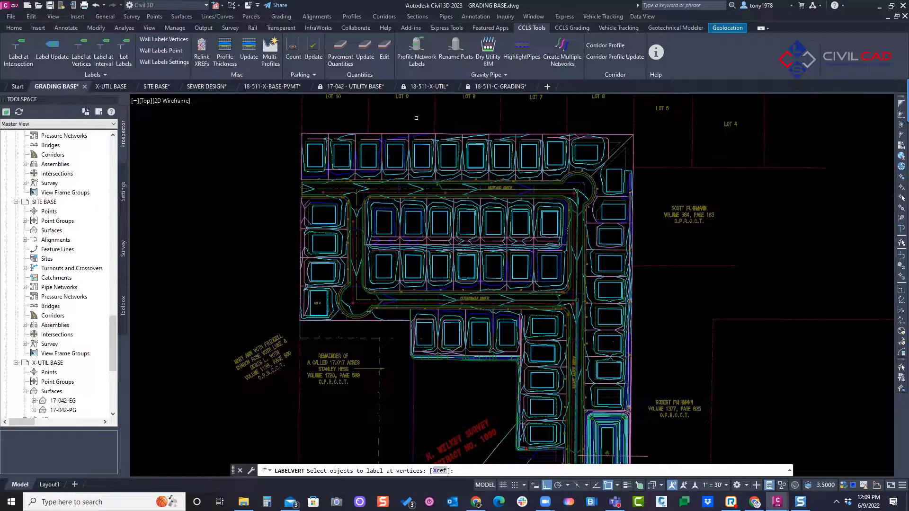
scroll(703, 133, down, 2)
click(689, 122)
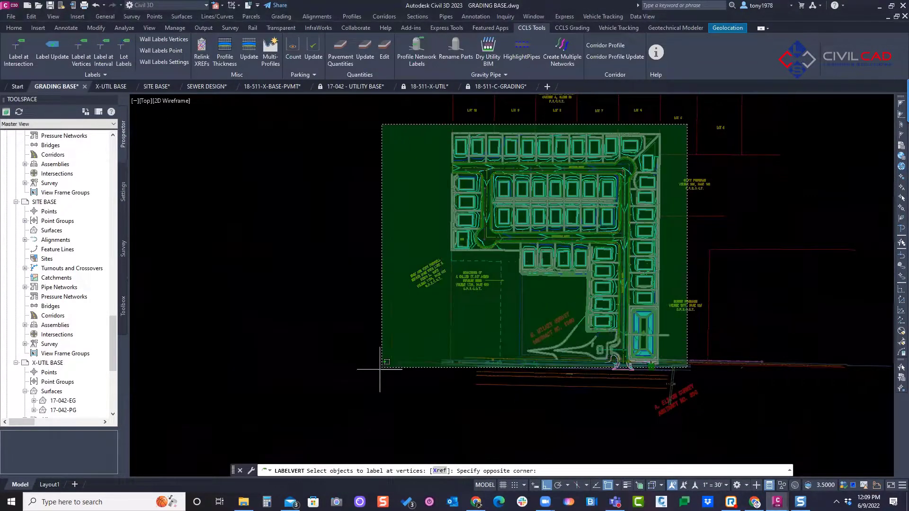
click(344, 409)
scroll(601, 142, up, 4)
right_click(368, 205)
click(392, 209)
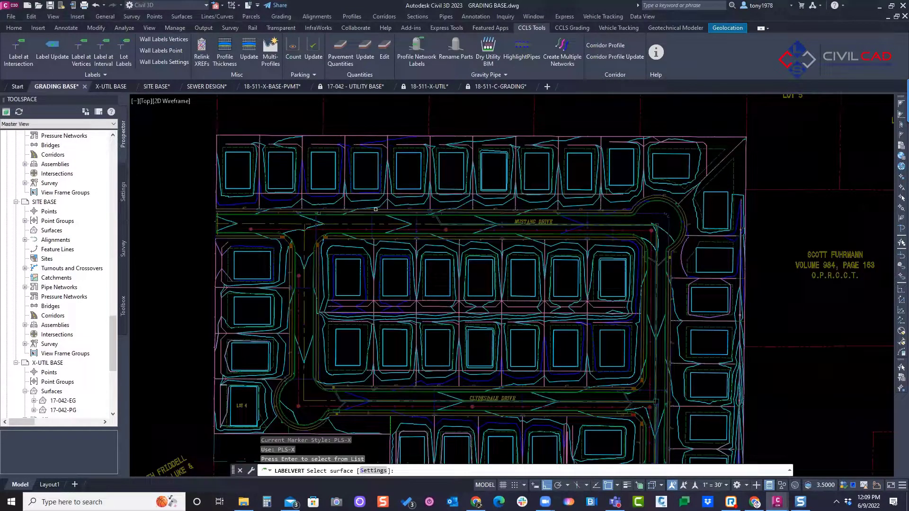
Step: Use the PLS-FINISH GRADE spot elevation style and PLS-X marker, and pick the surface to create the vertex labels
text(s)
key(Return)
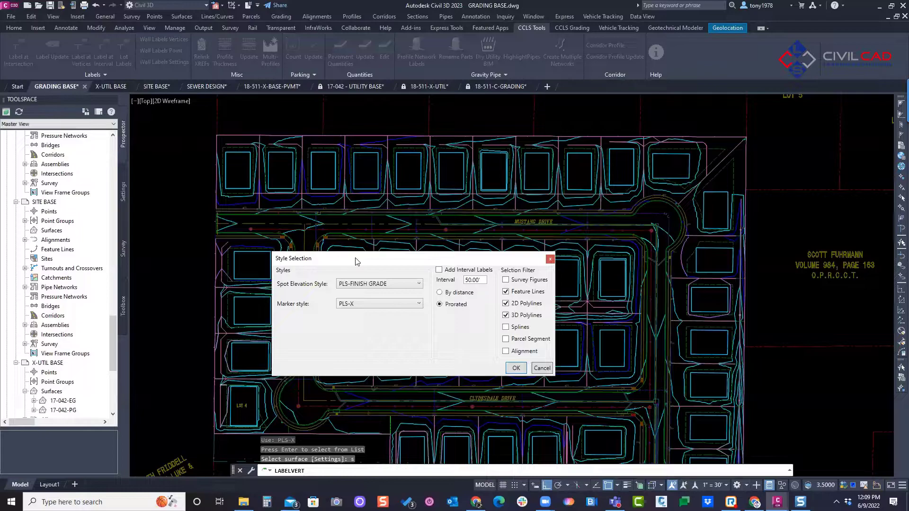
click(356, 283)
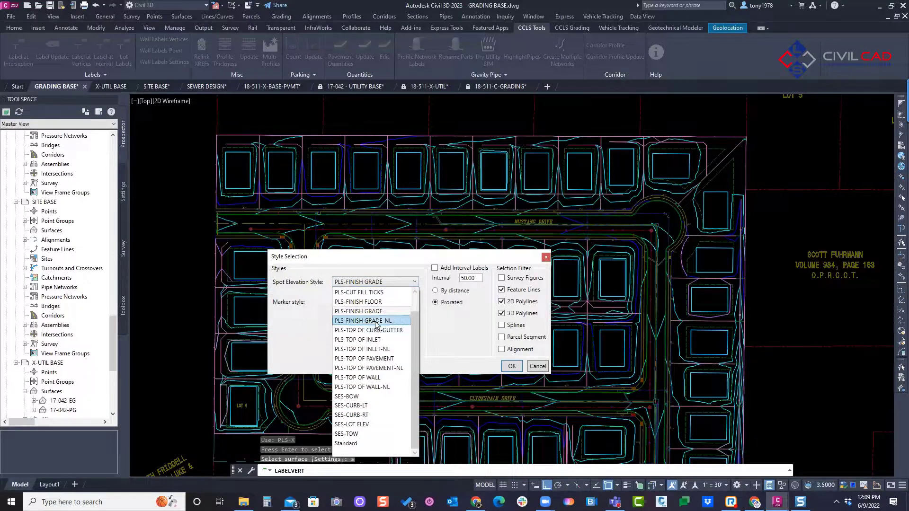
click(377, 312)
click(375, 302)
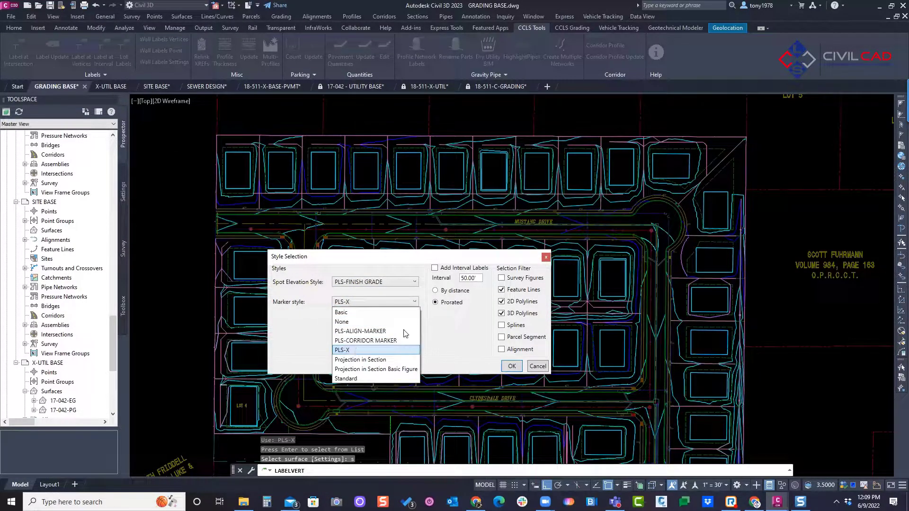
click(355, 351)
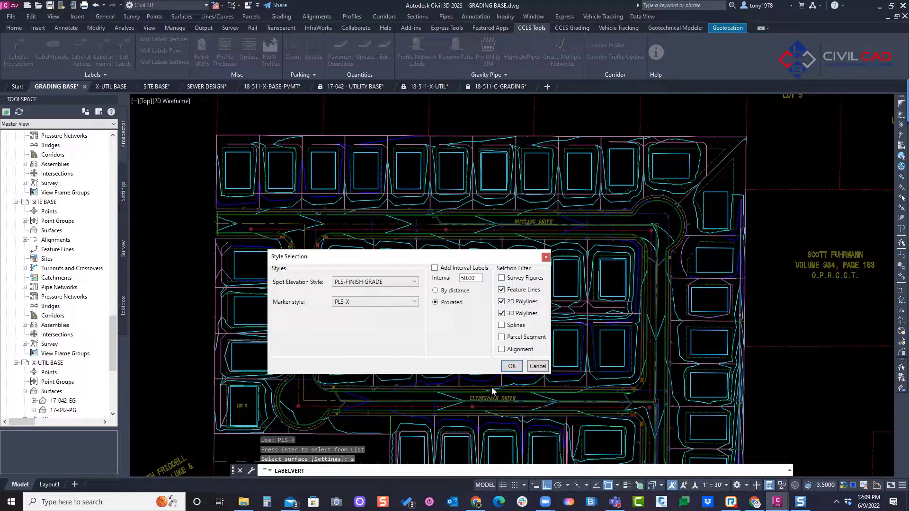
key(Return)
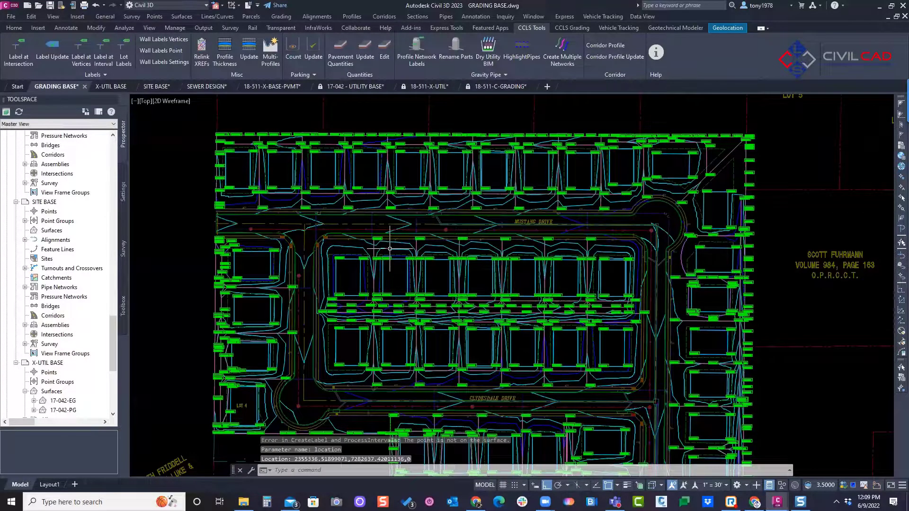
Step: Select all similar surface elevation labels and check their number in the properties
click(446, 152)
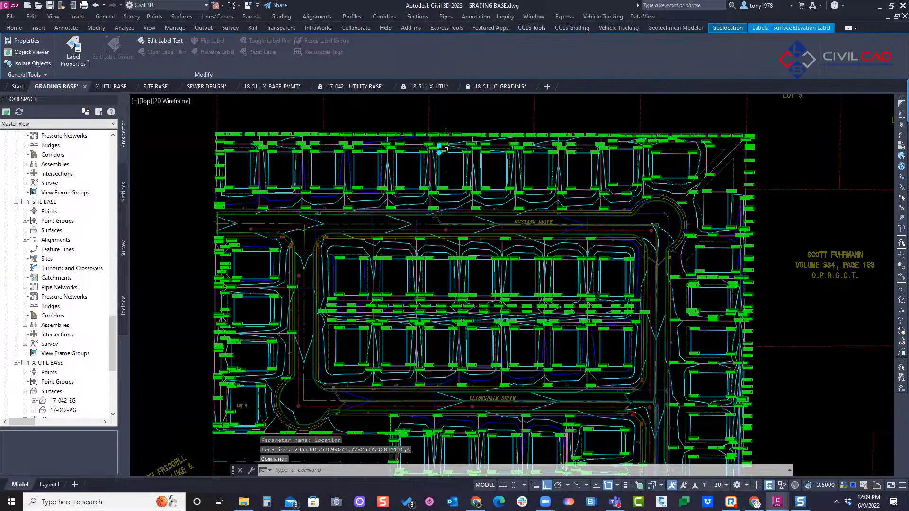
right_click(447, 151)
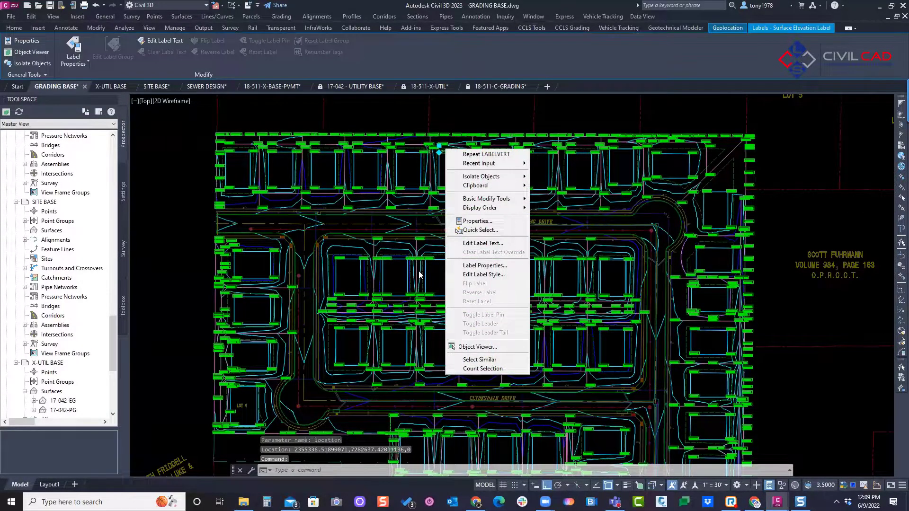
click(489, 361)
right_click(461, 235)
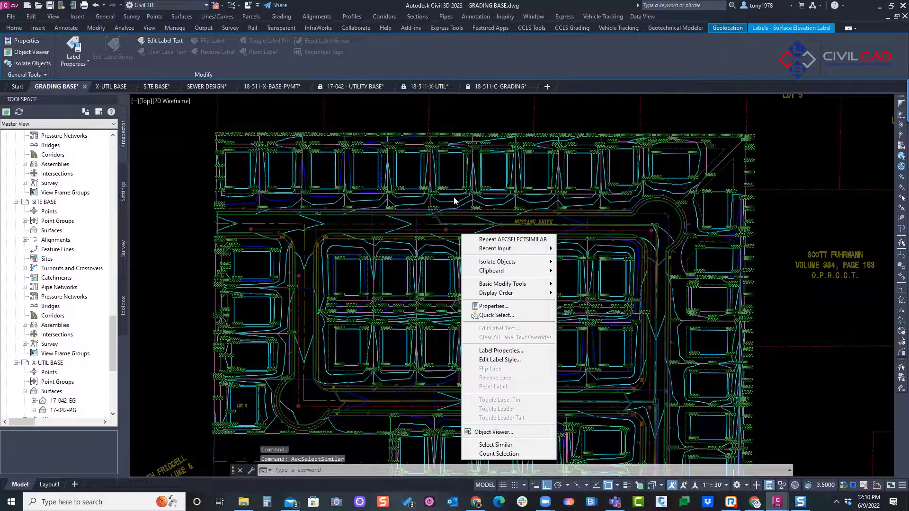
click(505, 307)
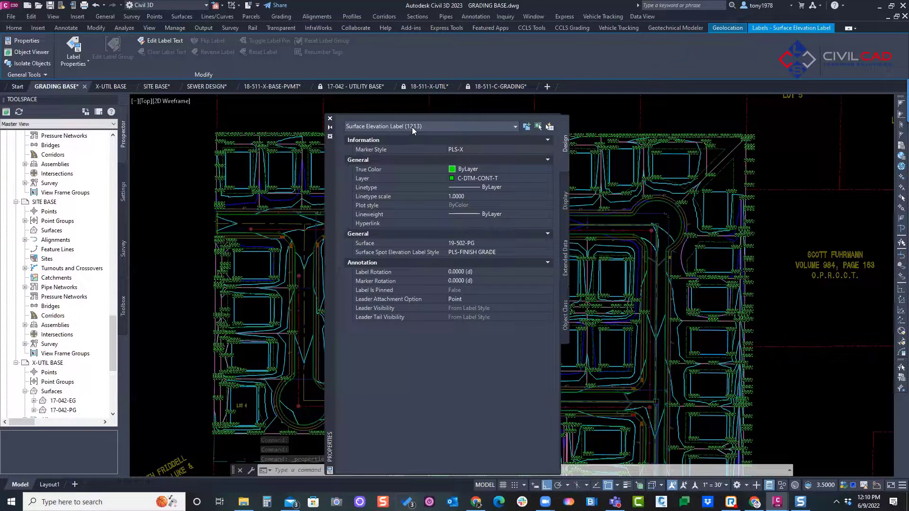
click(330, 118)
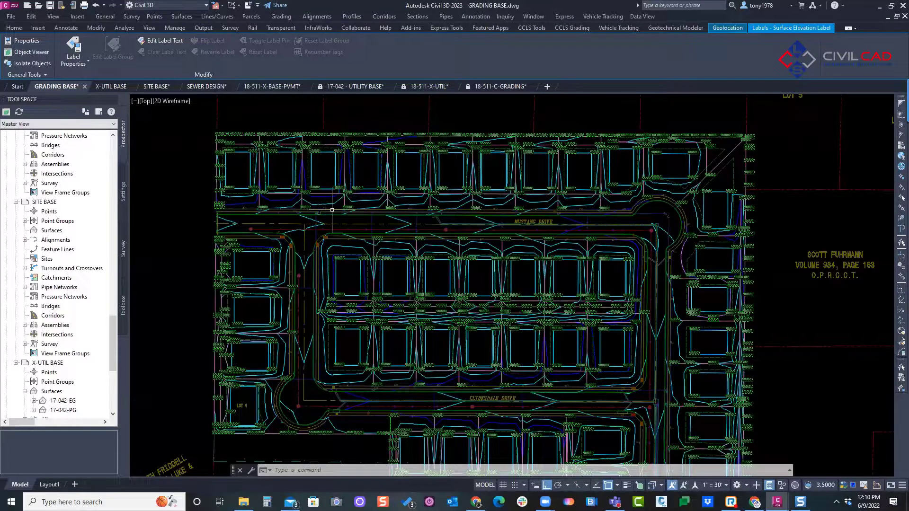
key(Escape)
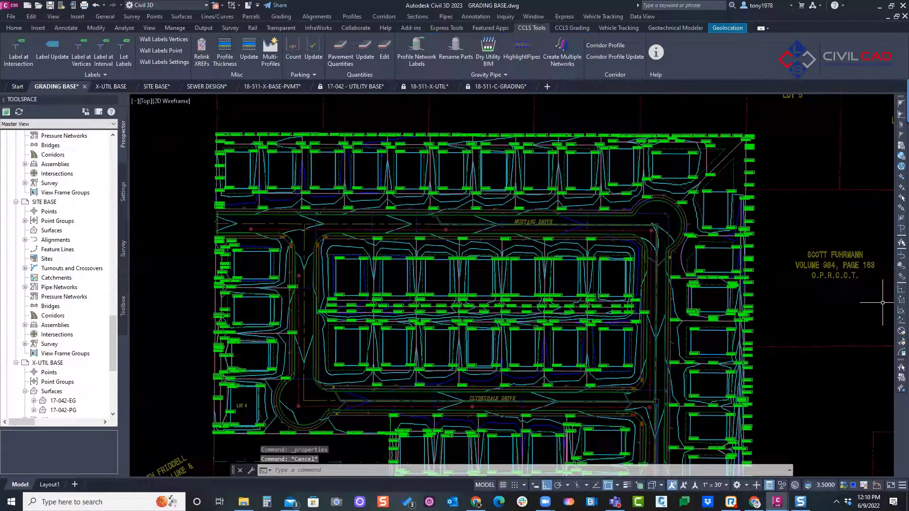
Step: Delete all the vertex elevation labels by selecting every label similar to one along the northern lots
middle_drag(391, 235, 510, 227)
key(Escape)
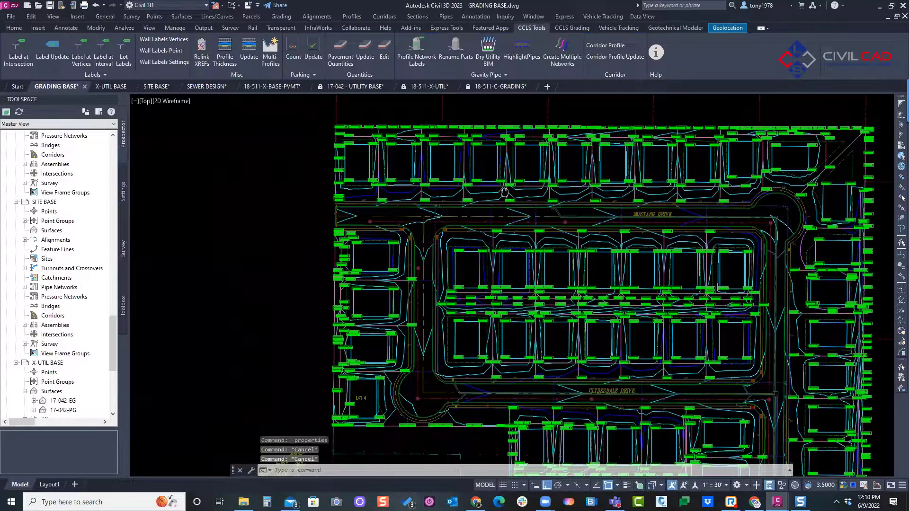
scroll(497, 151, up, 5)
middle_drag(498, 151, 617, 142)
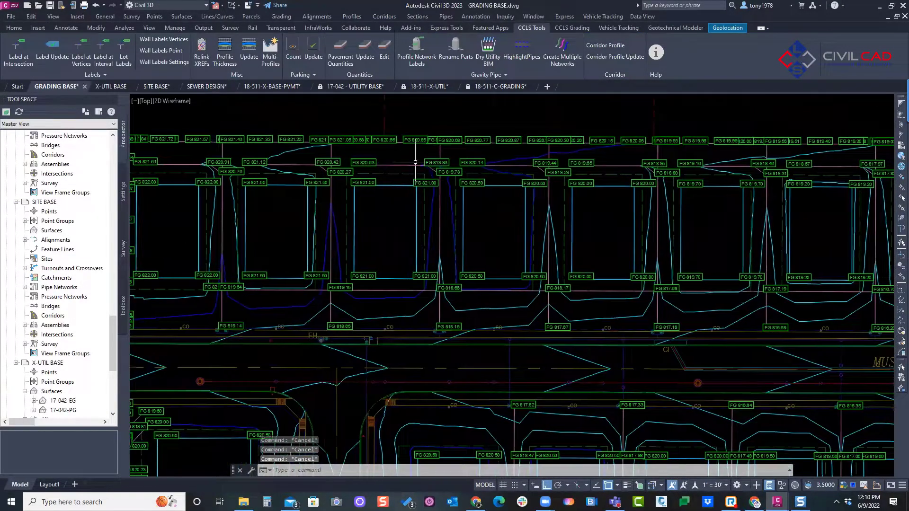
click(430, 154)
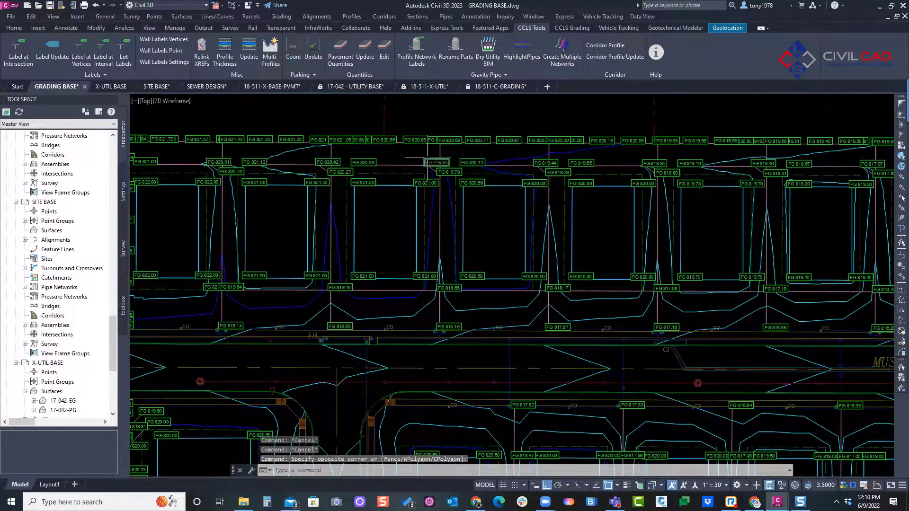
click(412, 175)
right_click(465, 153)
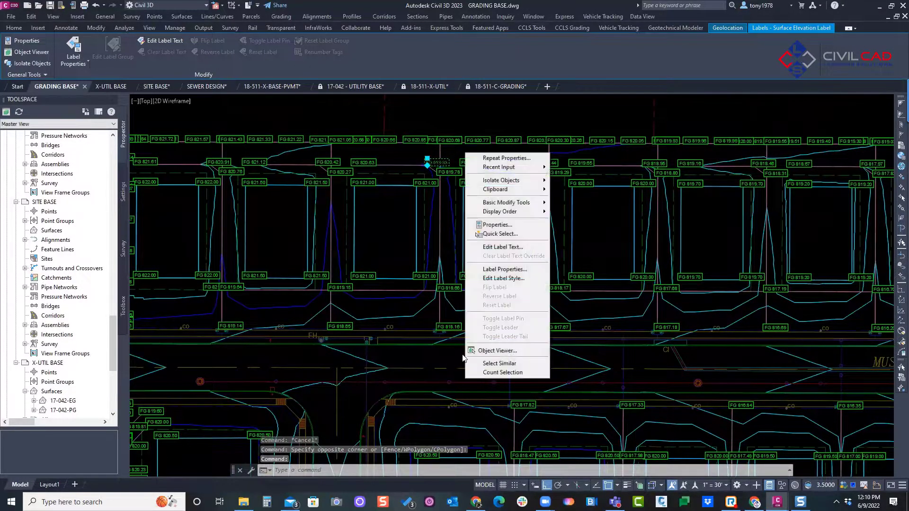
click(491, 363)
key(Delete)
scroll(403, 219, down, 4)
middle_drag(404, 219, 361, 223)
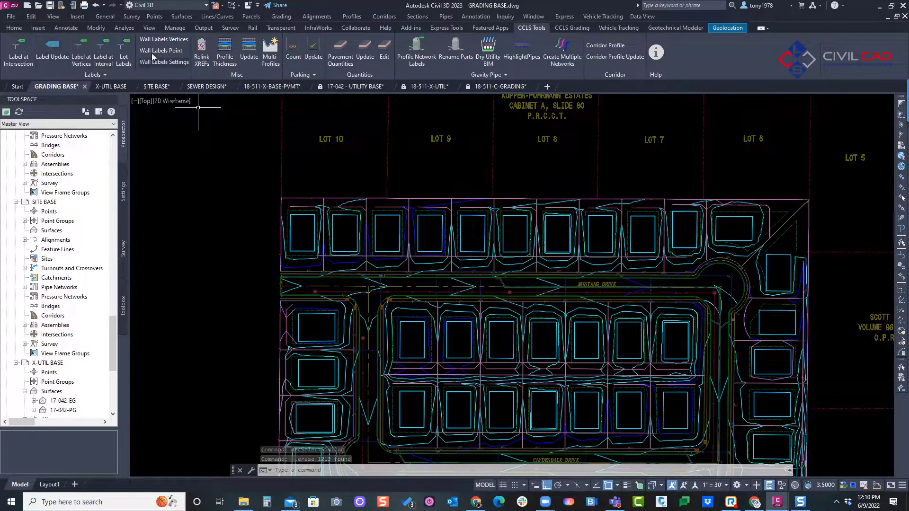
Step: Start labeling the north boundary line at intervals, using the PLS-FINISH GRADE spot elevation style and PLS-X marker
click(103, 61)
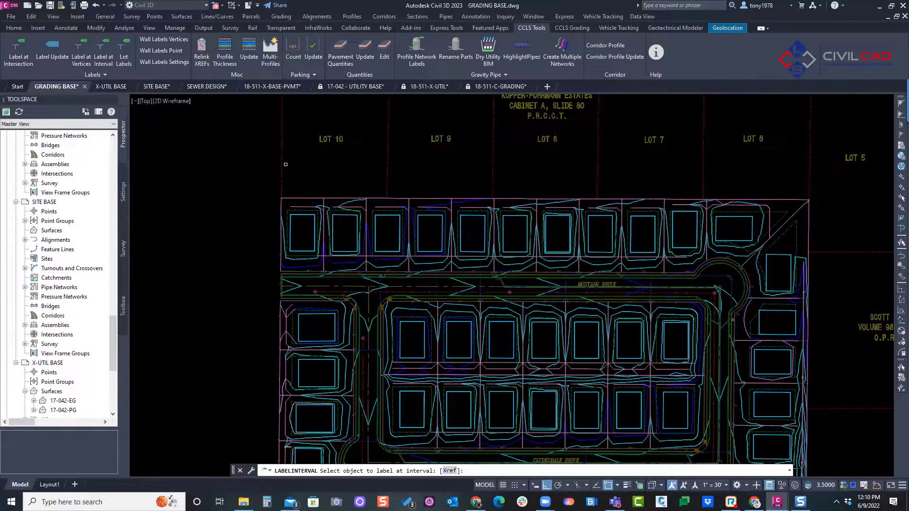
scroll(372, 170, up, 2)
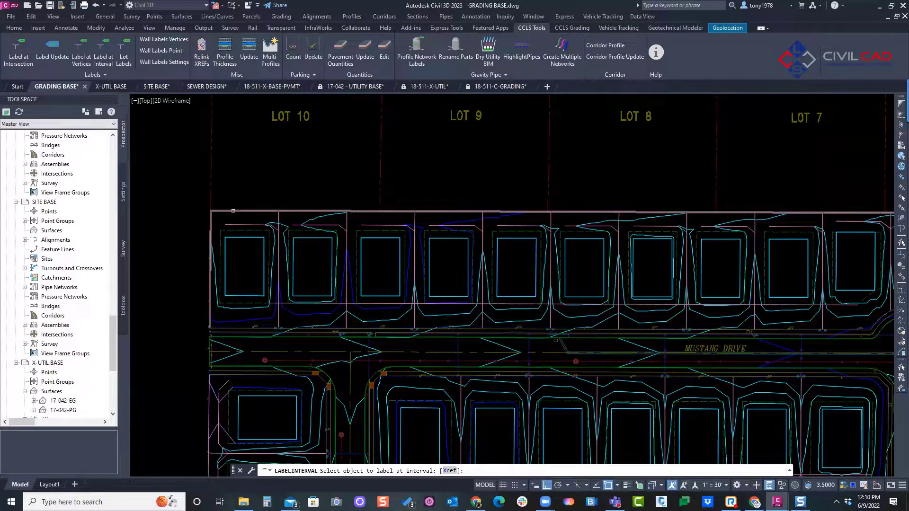
click(225, 216)
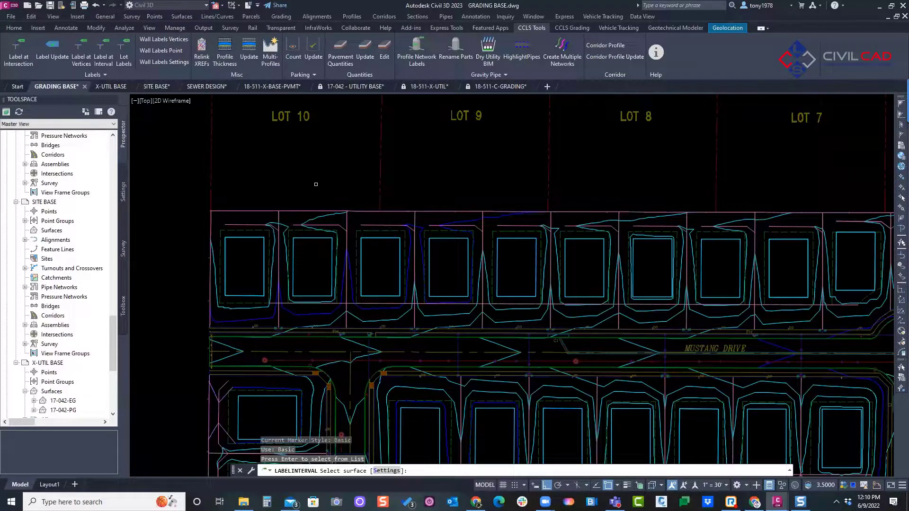
text(s)
key(Return)
click(398, 282)
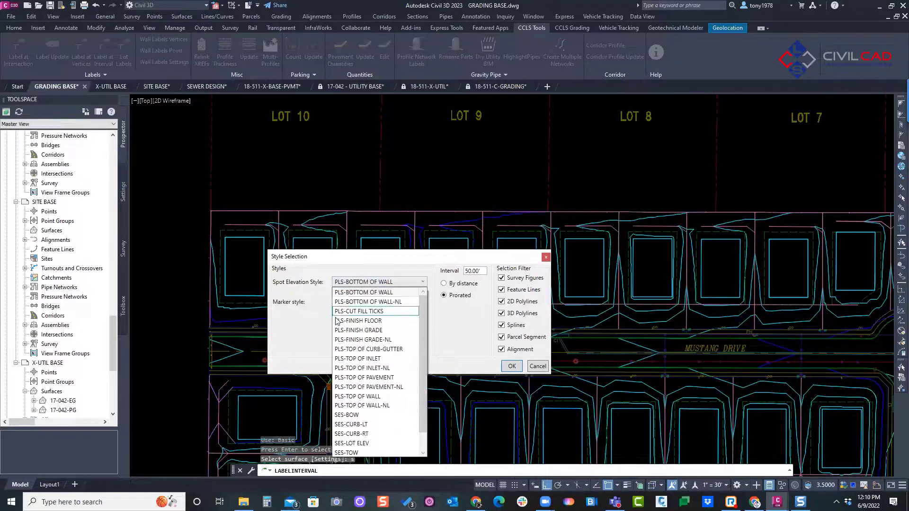
click(362, 330)
click(378, 302)
click(360, 335)
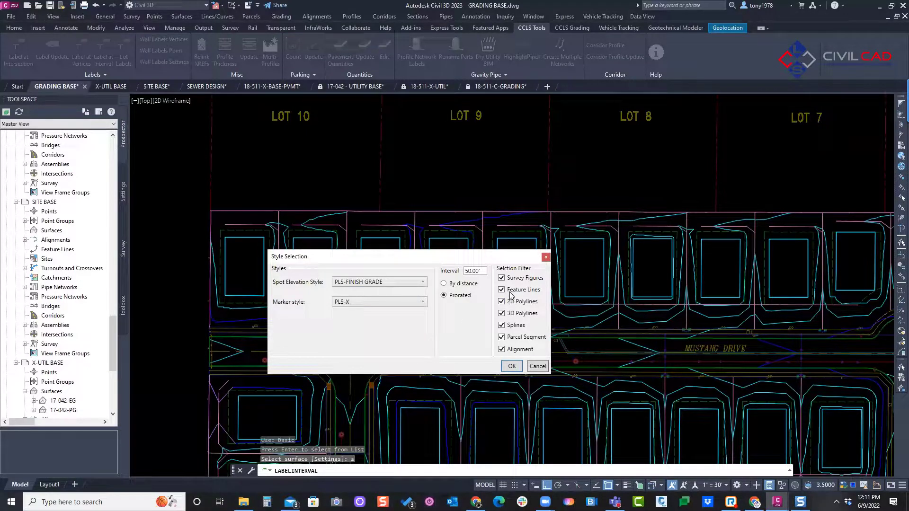
Step: Exclude splines, parcel segments and alignments from the selection filter, and pick the surface to create the prorated 50' interval labels
click(501, 324)
click(501, 337)
click(501, 349)
click(501, 289)
click(502, 278)
click(501, 289)
click(502, 301)
click(510, 366)
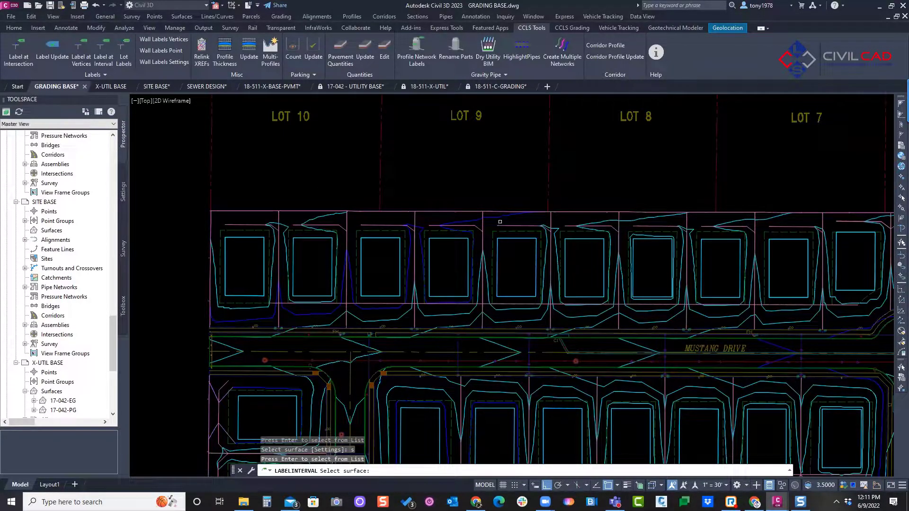
scroll(493, 197, up, 4)
middle_drag(513, 199, 534, 209)
scroll(375, 194, down, 3)
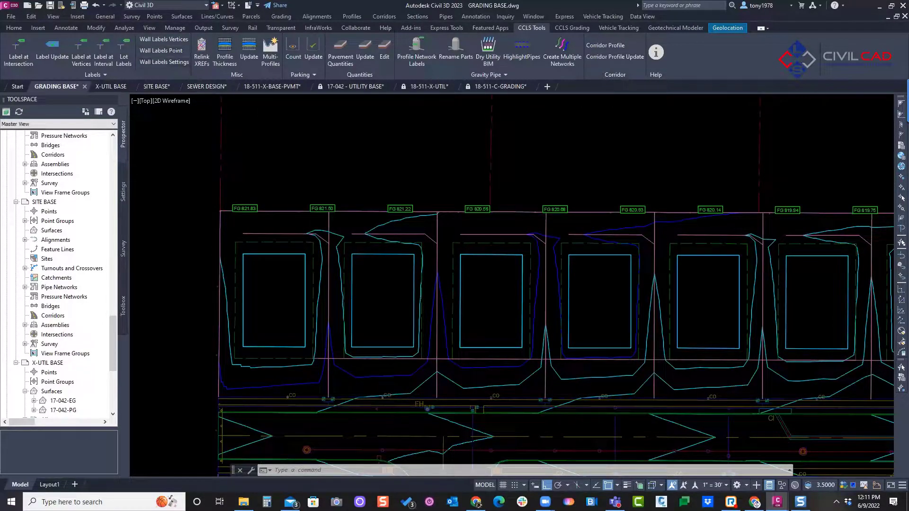
Step: Open the wall label settings to examine the style and marker options for both labels, and leave them without saving
click(165, 62)
click(324, 102)
click(324, 102)
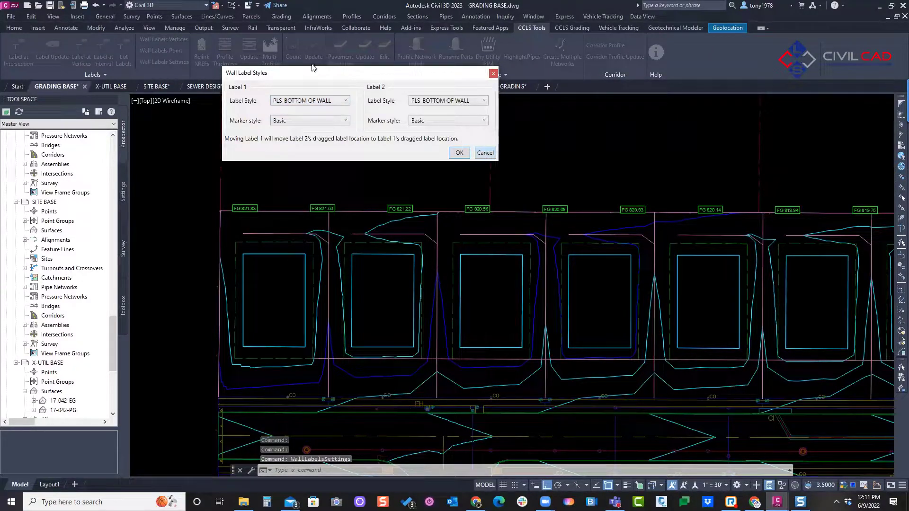
drag(315, 69, 301, 116)
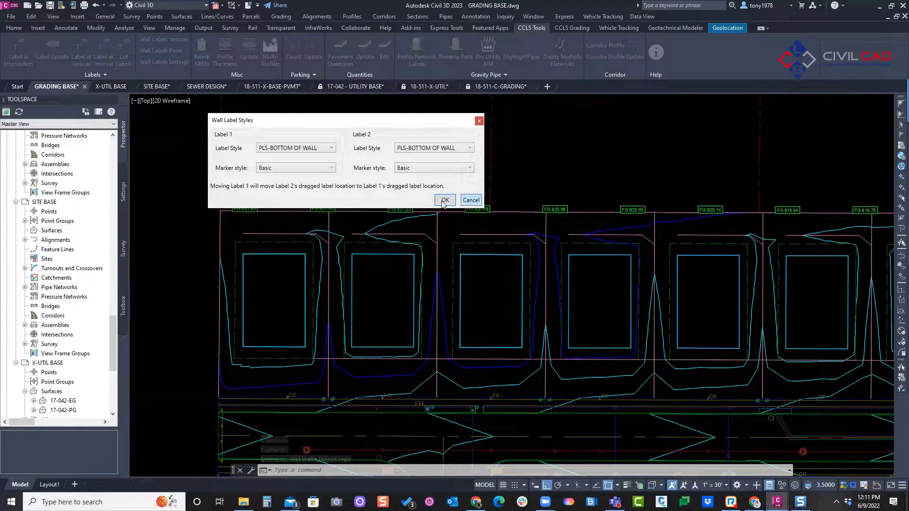
click(470, 201)
drag(242, 155, 617, 149)
drag(247, 171, 633, 176)
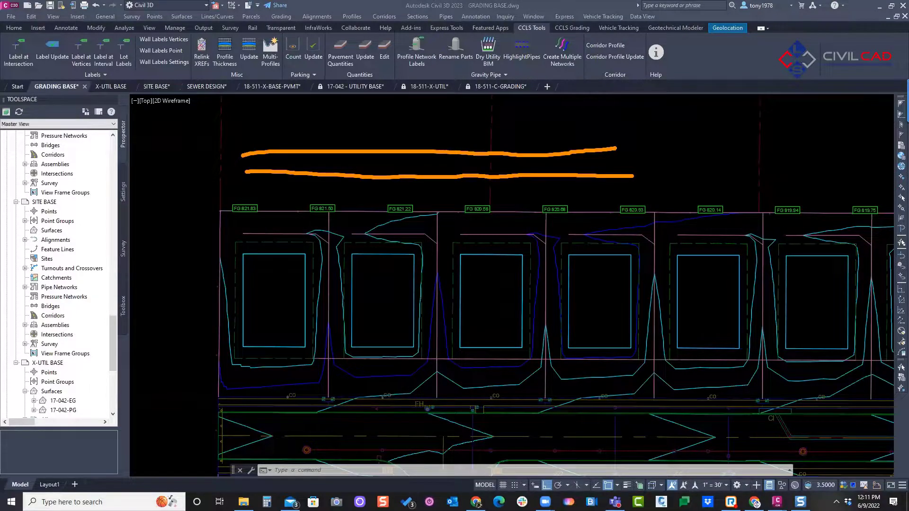
click(120, 118)
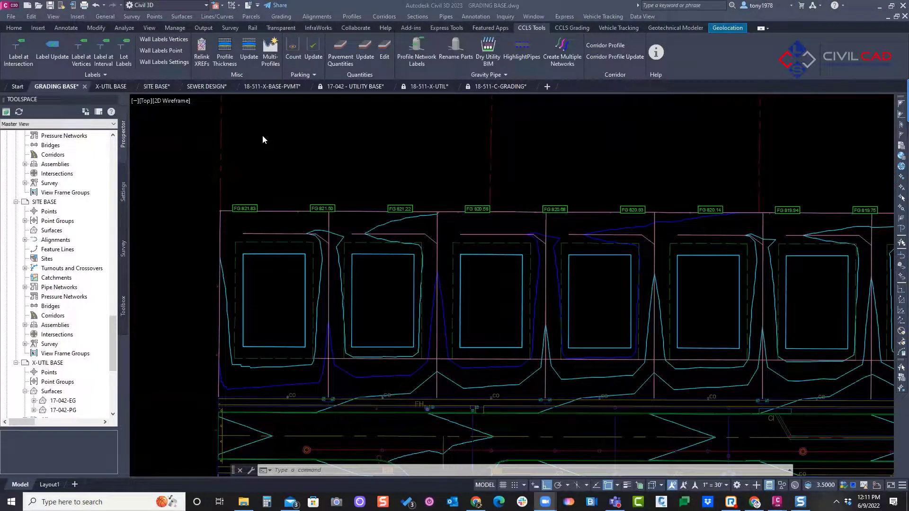
click(433, 180)
middle_drag(432, 180, 409, 167)
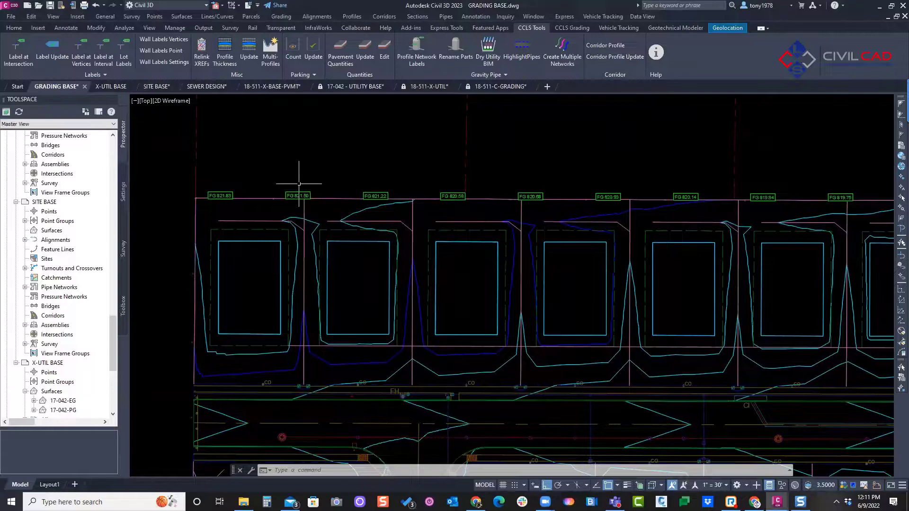
middle_drag(304, 171, 311, 176)
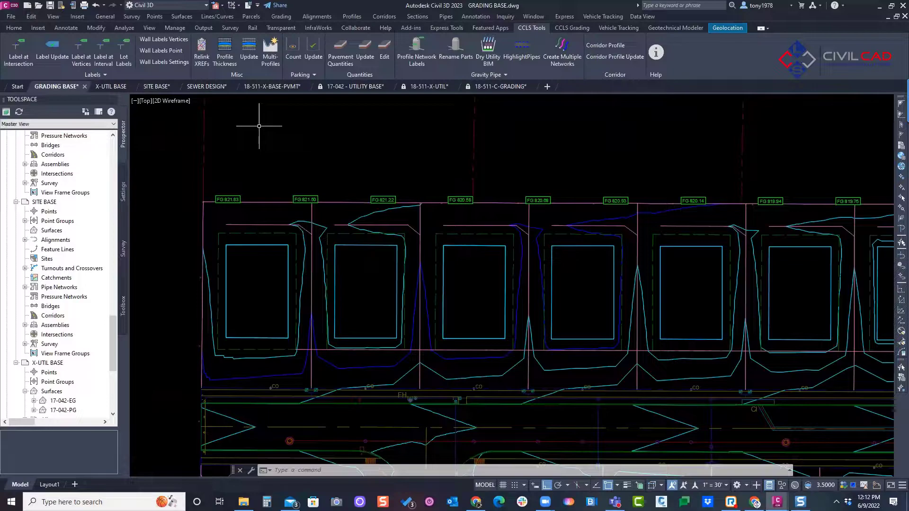
middle_drag(293, 146, 268, 151)
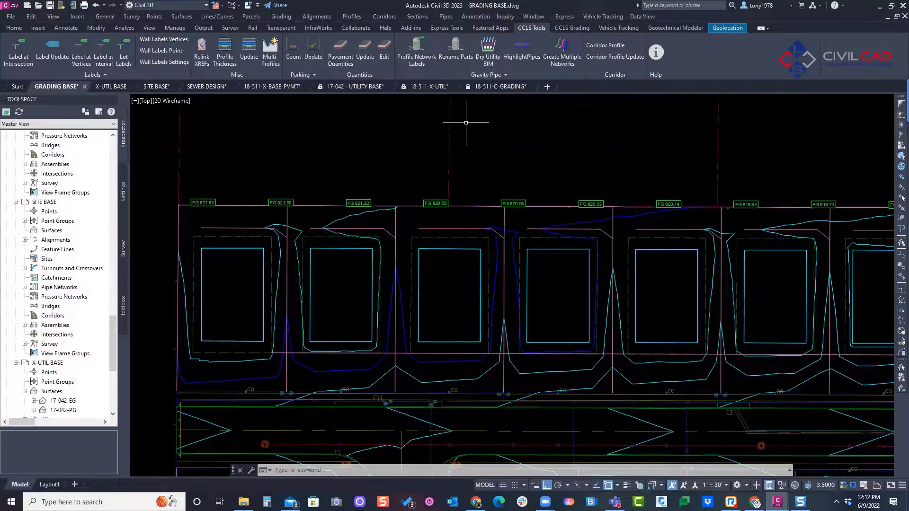
Step: Switch to the 18-511-C-GRADING drawing and bring up the landscape islands in the parking lot
click(500, 87)
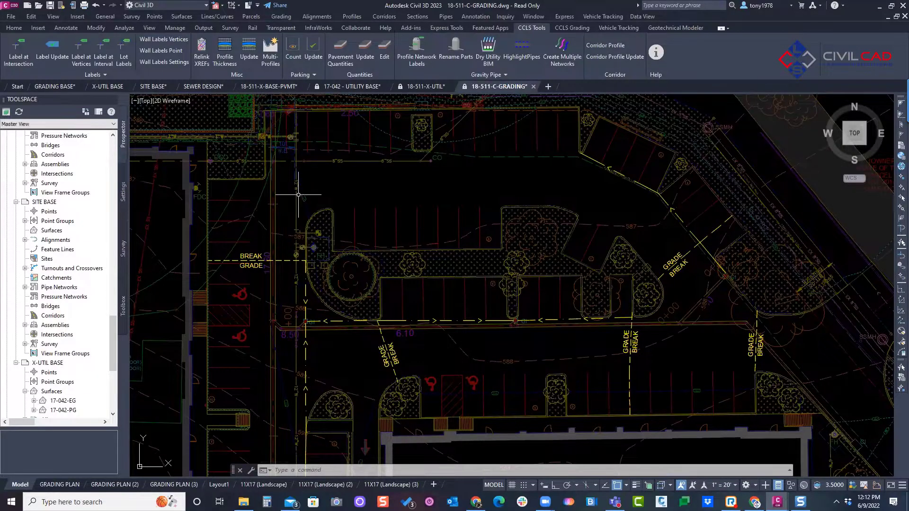
scroll(296, 162, up, 5)
scroll(389, 245, down, 4)
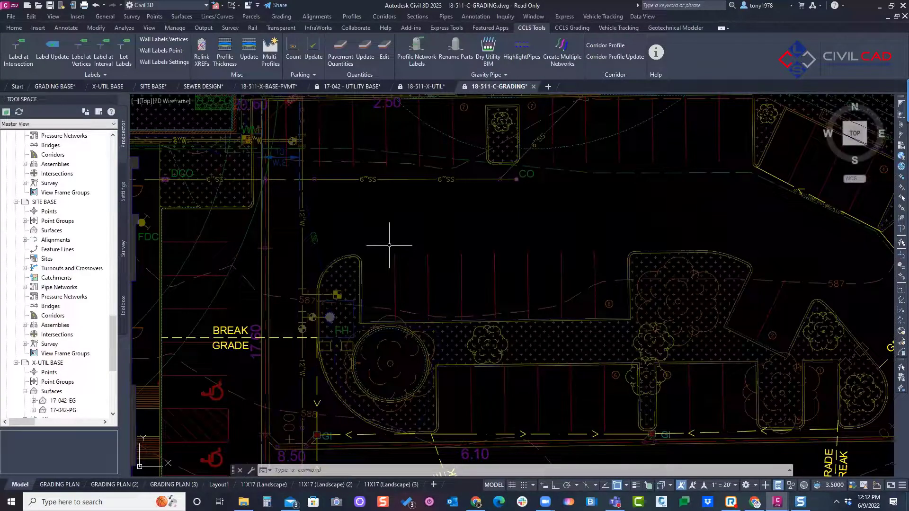
middle_drag(393, 222, 385, 191)
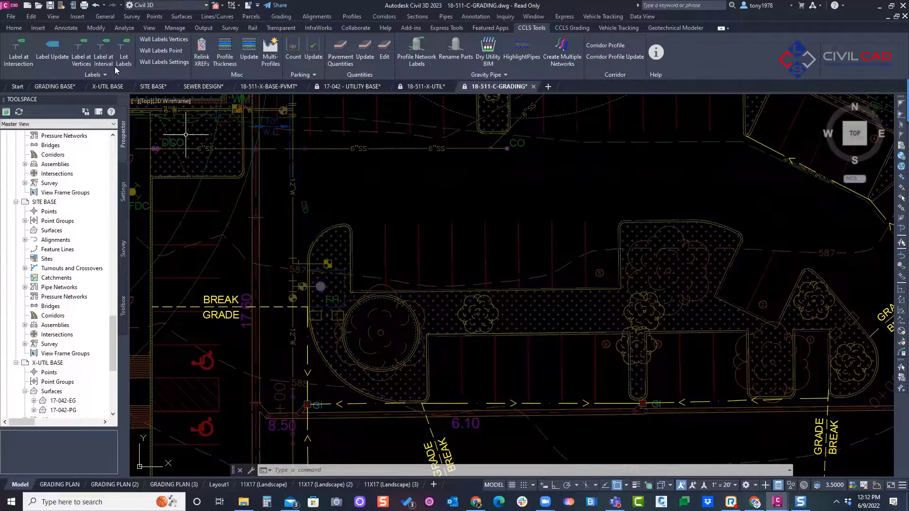
Step: Start labeling at vertices with the Xref option and select the outer curb line of the parking island beside the fire hydrant
click(81, 62)
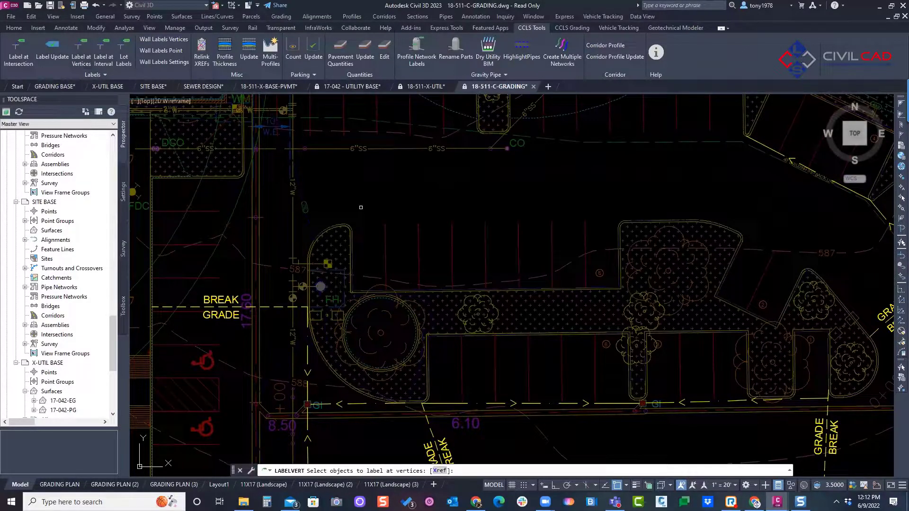
text(x)
key(Return)
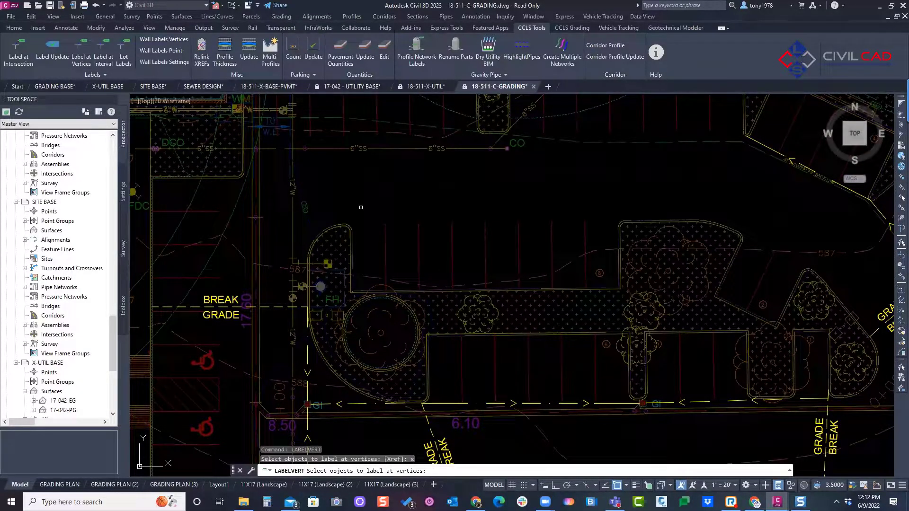
scroll(355, 232, up, 8)
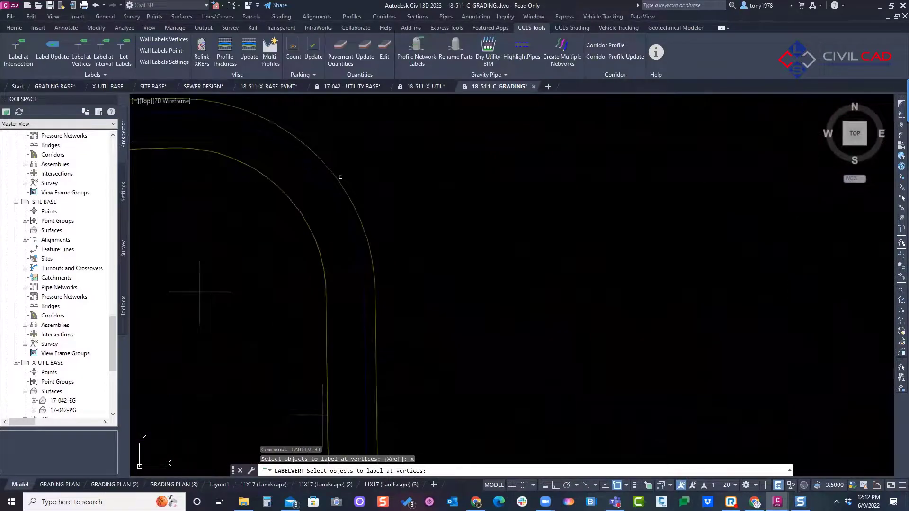
click(335, 178)
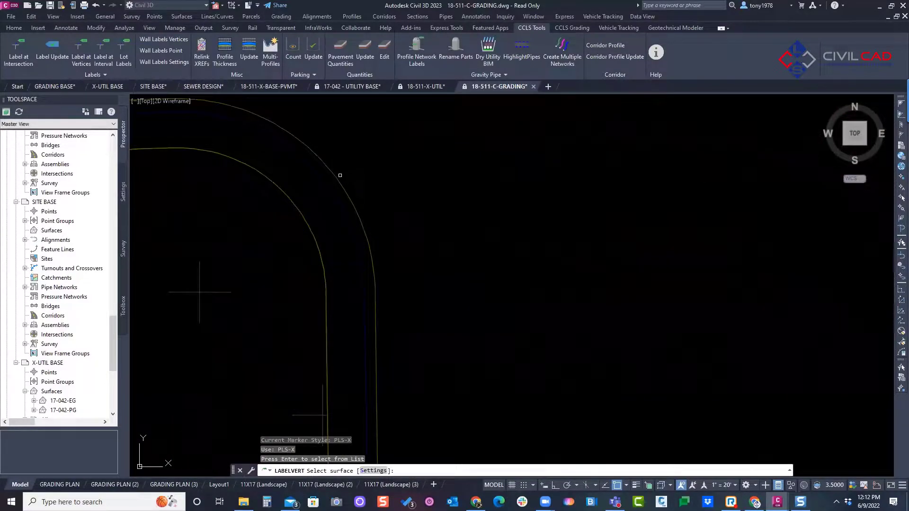
scroll(335, 176, down, 4)
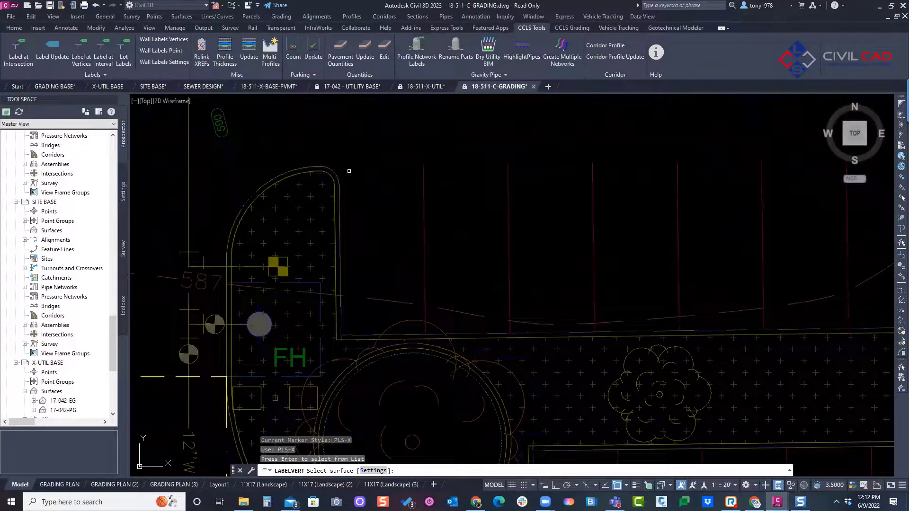
Step: Adjust the vertex label selection filter for survey figures, feature lines and 3D polylines, keeping the P-TOP OF CURB-GUTTER style and PLS-X marker
text(s)
key(Return)
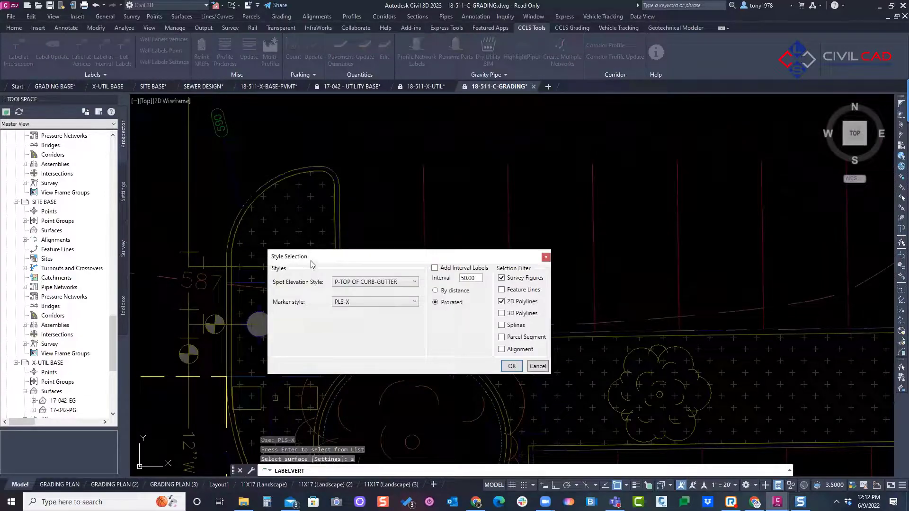
click(509, 291)
click(502, 279)
click(503, 290)
click(502, 313)
click(511, 366)
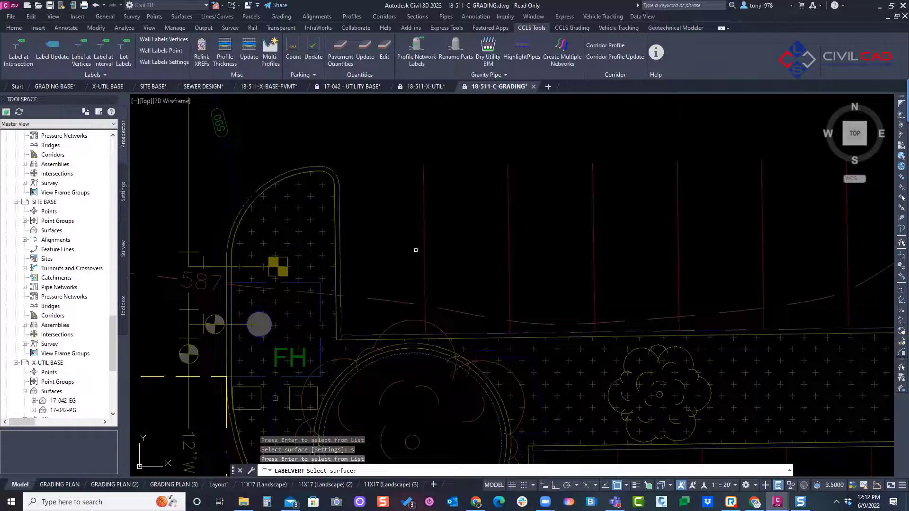
Step: Pick the 18-511-PG surface from the list to create the top-of-curb and gutter labels around the island
key(Return)
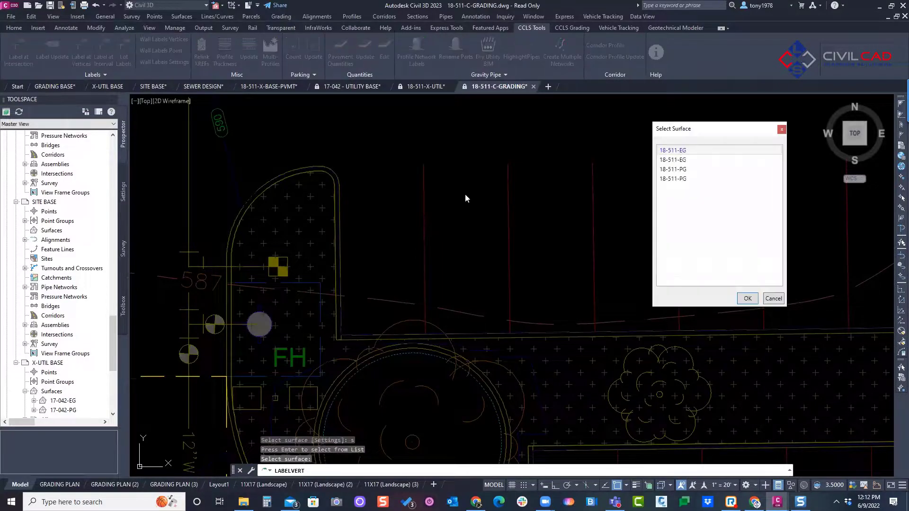
click(679, 168)
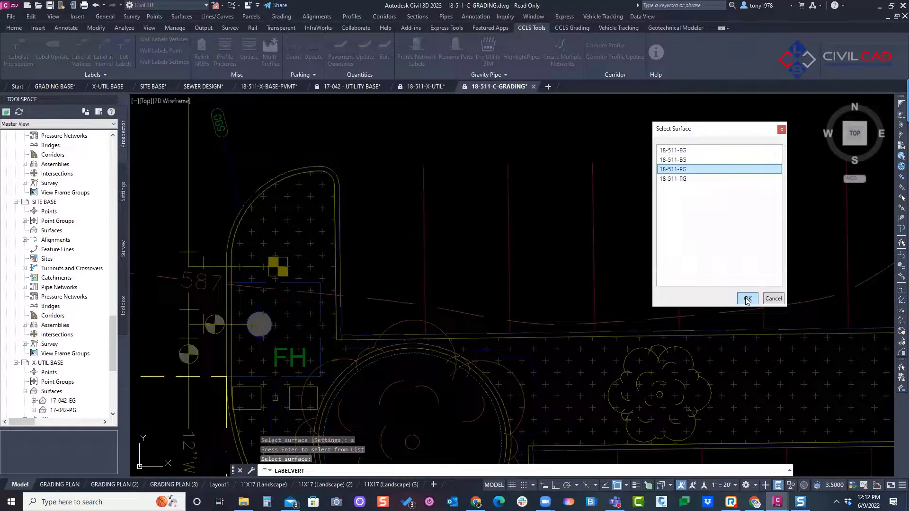
click(747, 298)
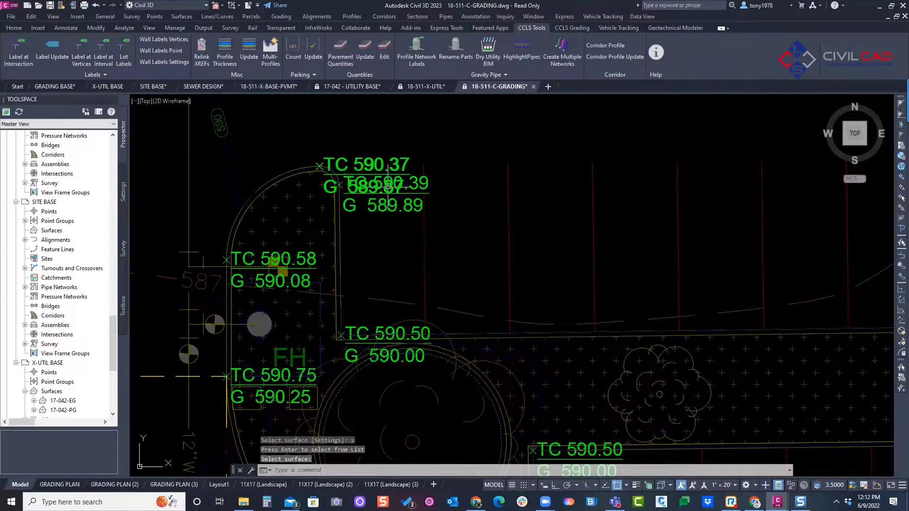
middle_drag(542, 259, 569, 320)
Step: Move the TC 590.37 label at the fire hydrant island's upper tip off the curb, placing it above the island with a leader
scroll(17, 191, up, 15)
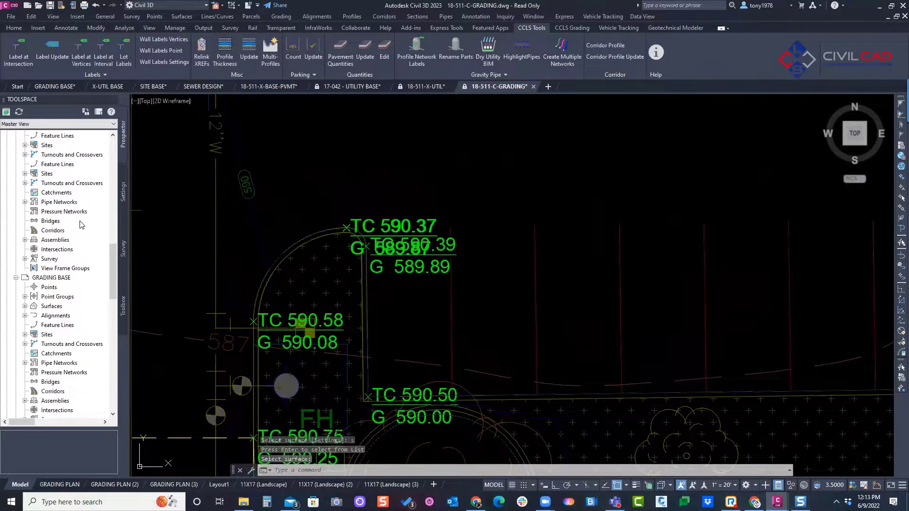
key(Escape)
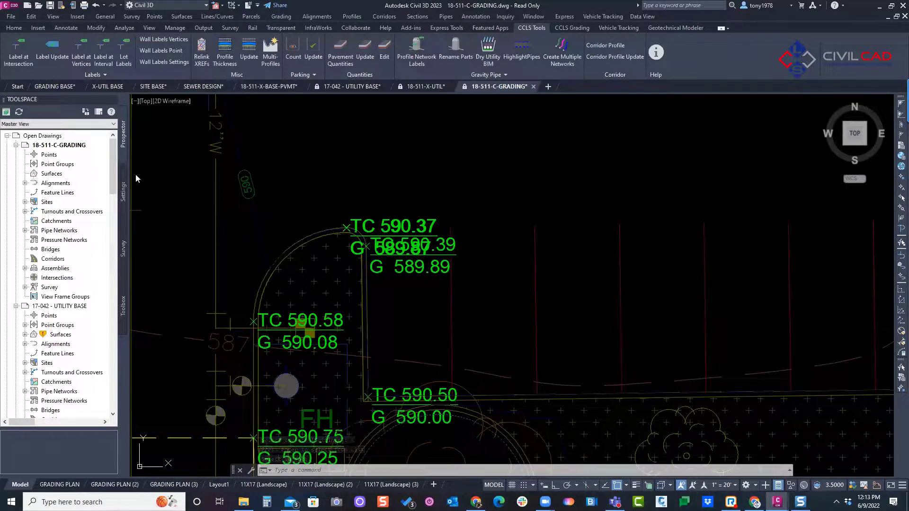
click(353, 219)
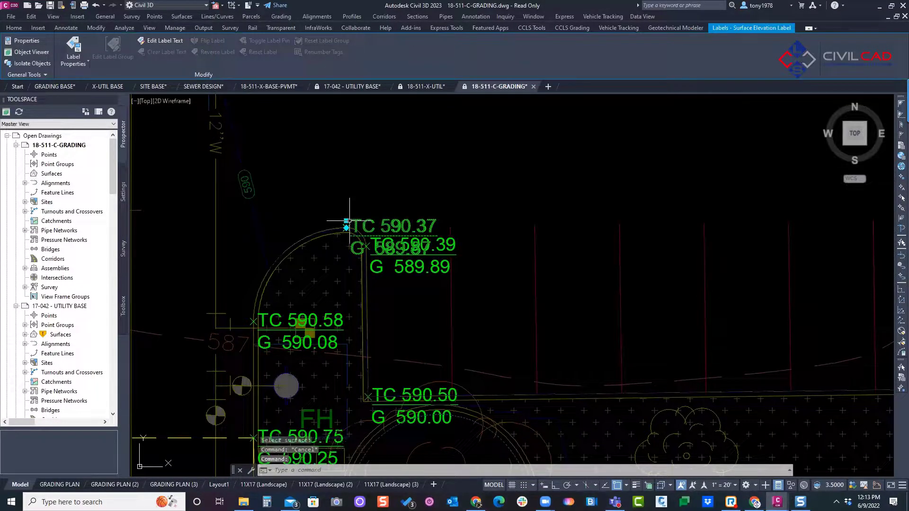
click(354, 203)
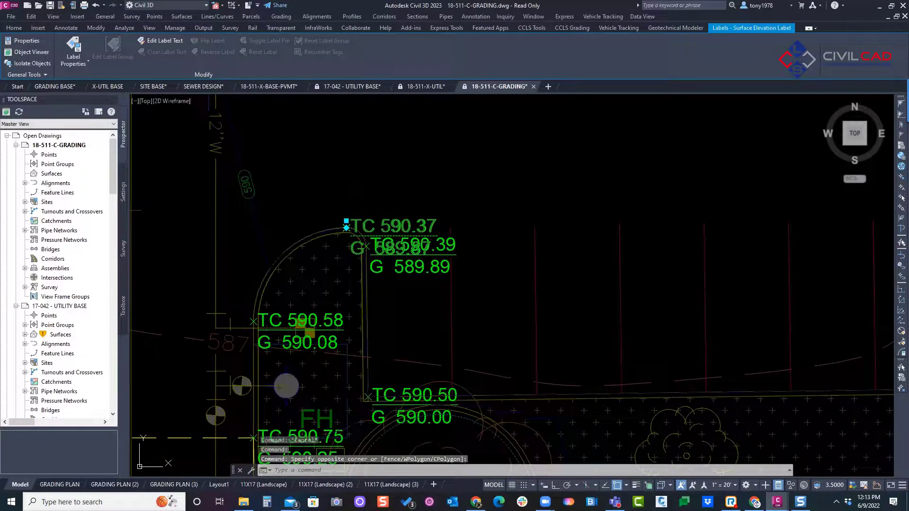
click(346, 221)
click(378, 181)
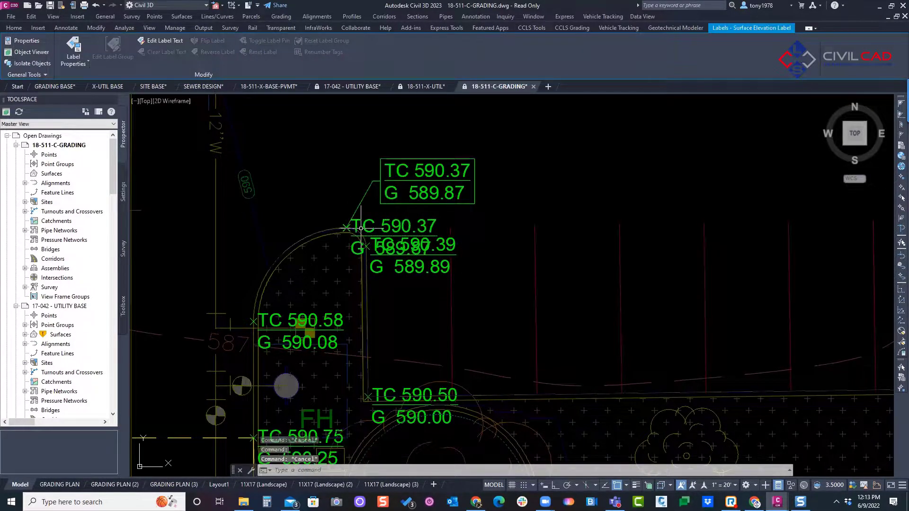
Step: Delete the duplicate TC 590.37 label at the island tip and move the overlapping TC 590.39 label into the parking stalls with a leader
scroll(347, 226, up, 3)
scroll(344, 228, up, 6)
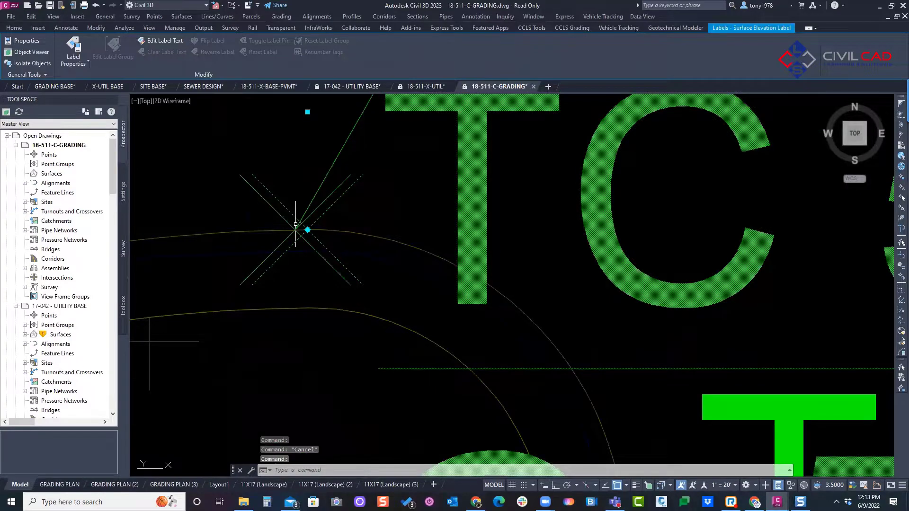
scroll(300, 220, down, 9)
key(Delete)
click(340, 243)
click(331, 248)
click(381, 275)
Step: Move the TC 590.37 label at the northwest corner of the large planted island up and left of the curb with a leader
scroll(380, 274, down, 8)
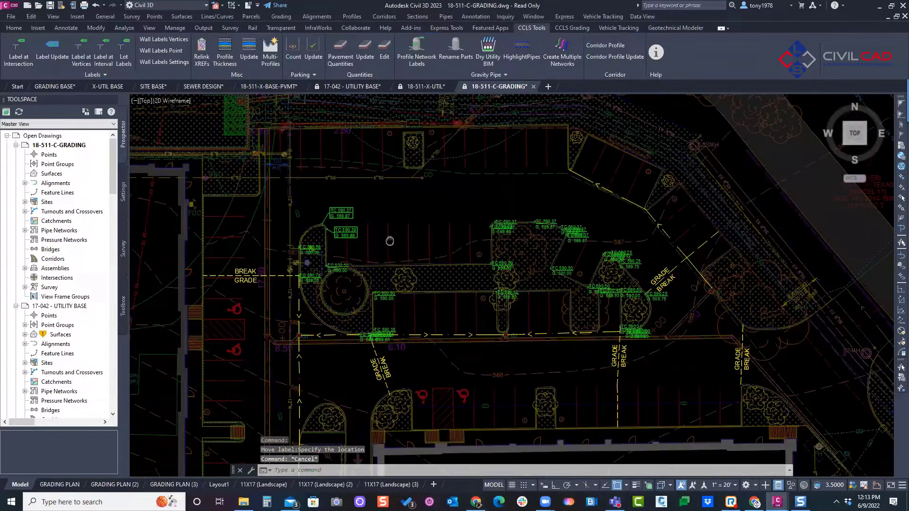
scroll(399, 199, up, 3)
click(400, 199)
click(389, 185)
click(374, 199)
click(386, 191)
click(381, 204)
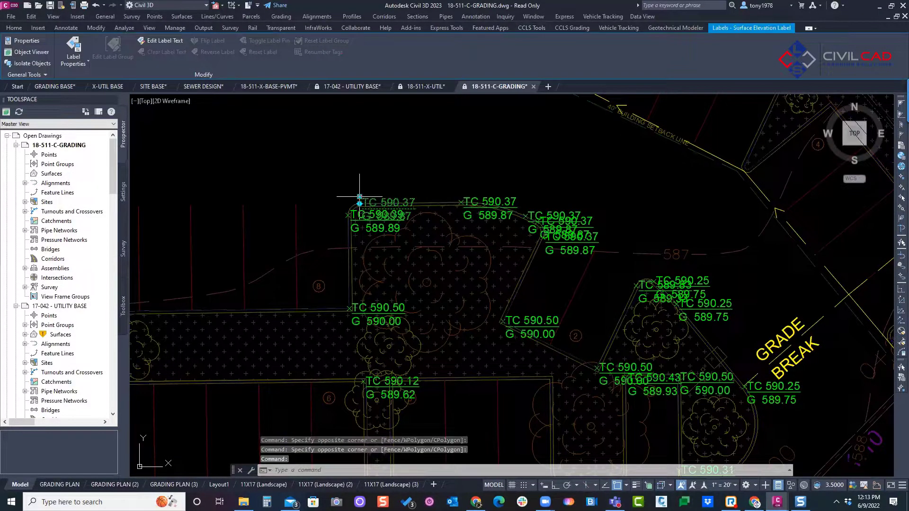
click(360, 204)
middle_drag(359, 171, 510, 179)
key(Escape)
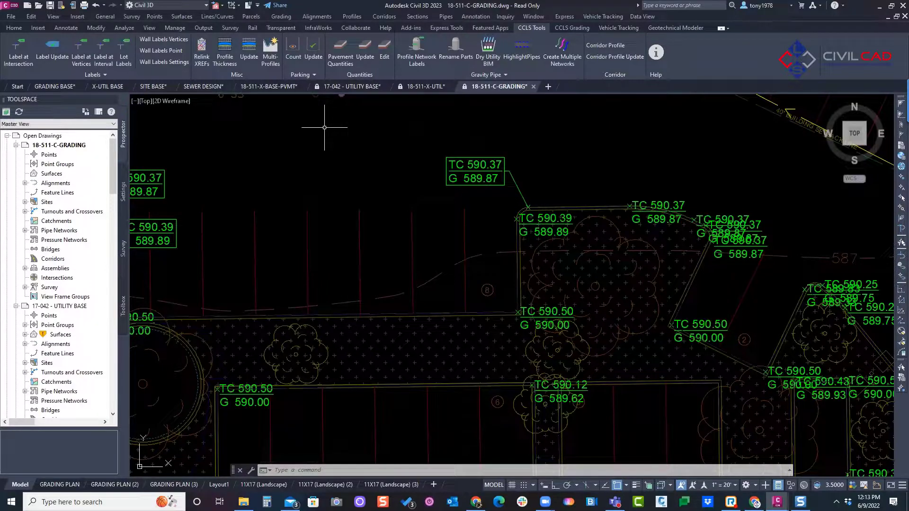
Step: Move the TC 590.39 label at the large island's northwest corner west into the parking stalls with a leader
scroll(729, 159, down, 2)
scroll(485, 177, down, 2)
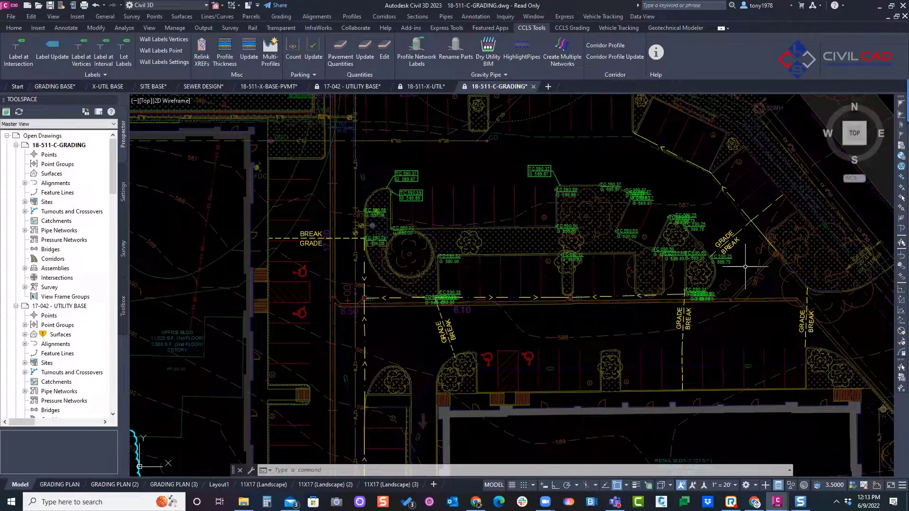
scroll(358, 193, up, 2)
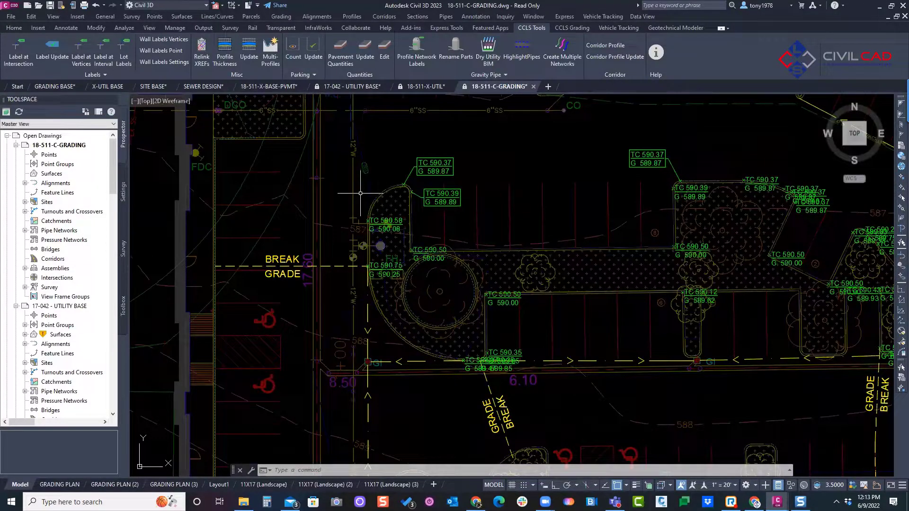
middle_drag(535, 172, 395, 186)
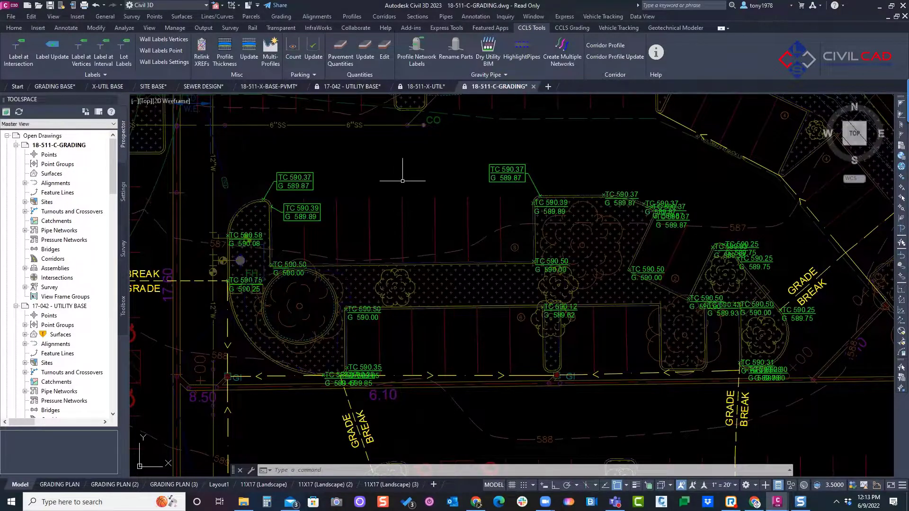
middle_drag(406, 177, 422, 186)
scroll(566, 223, up, 2)
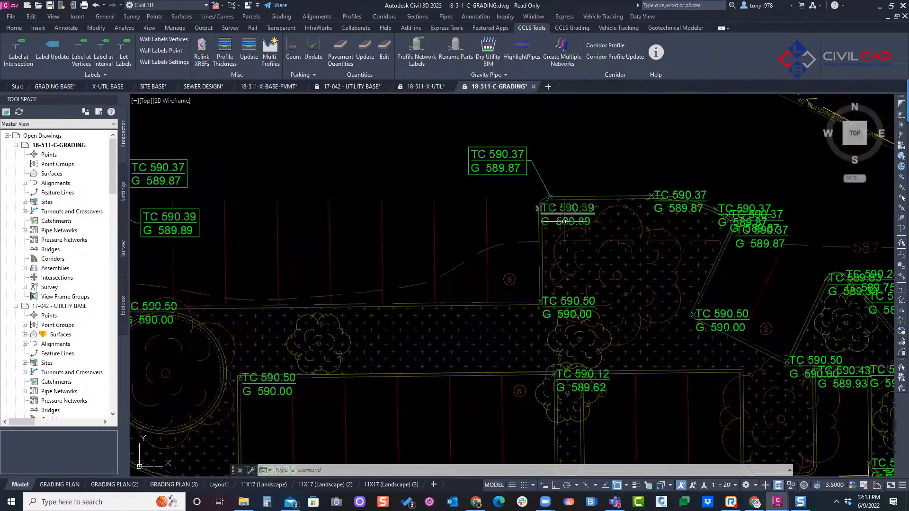
click(544, 204)
click(538, 202)
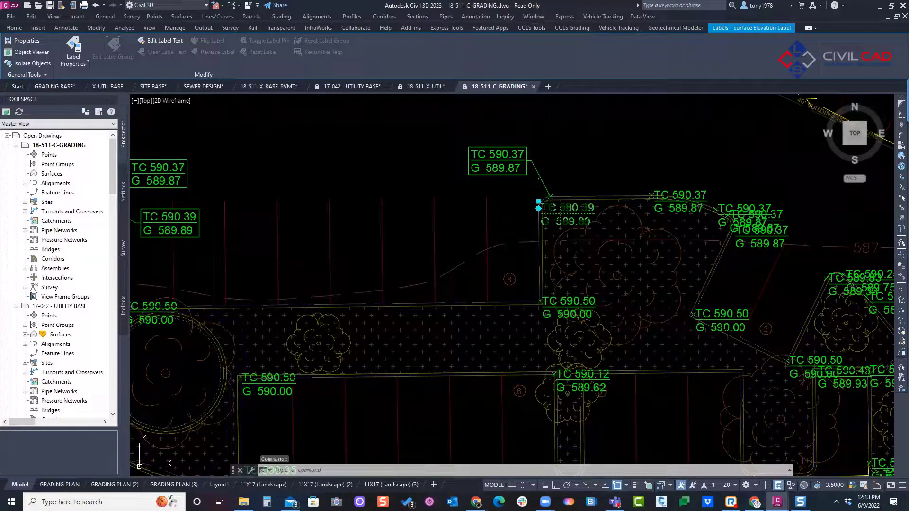
click(492, 215)
middle_drag(493, 215, 505, 212)
key(Escape)
key(Escape)
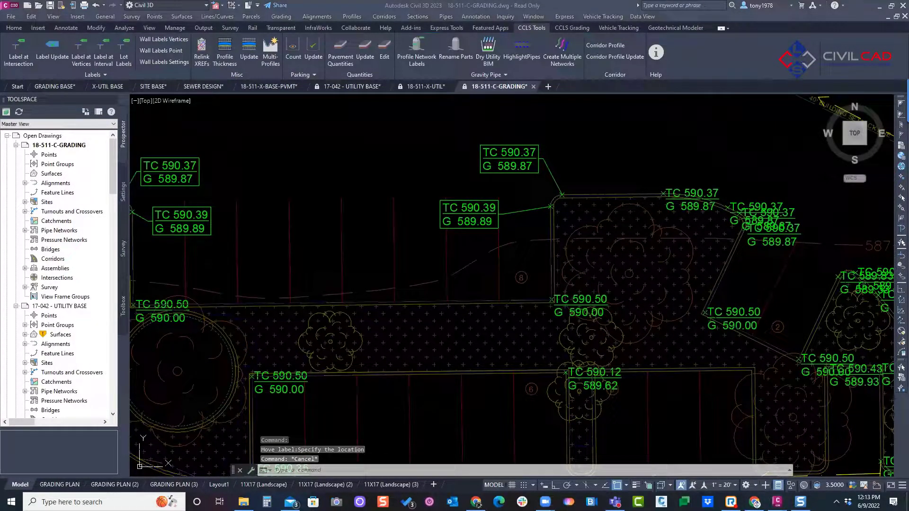
Step: Select all surface elevation labels similar to the one at the hydrant island's tip, review their shared properties, and clear the selection
scroll(464, 179, down, 2)
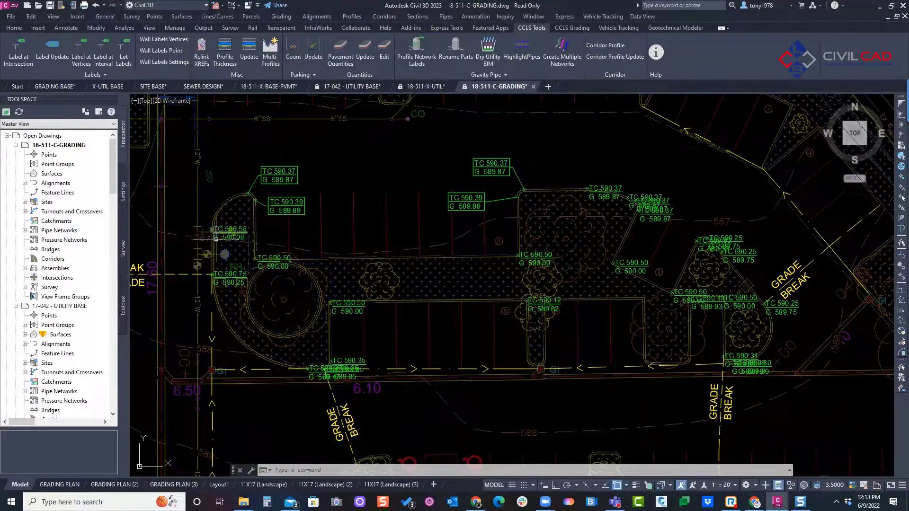
click(268, 167)
right_click(269, 167)
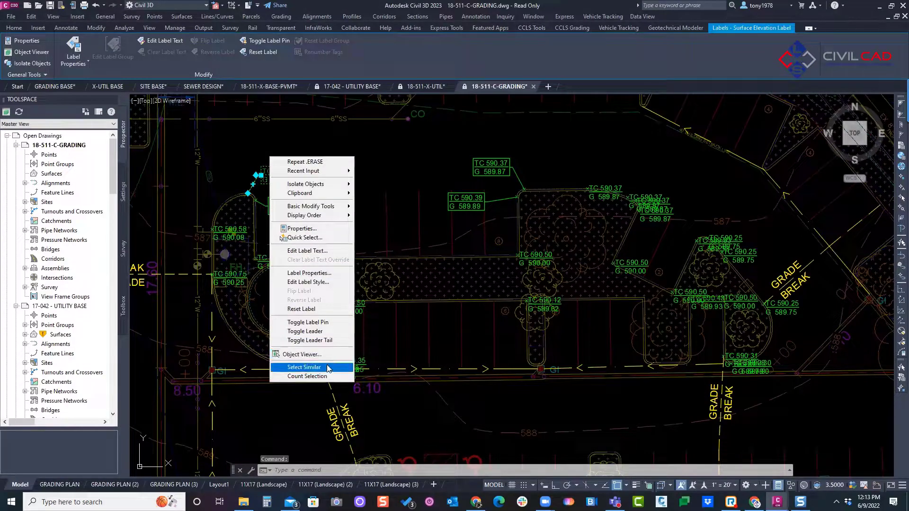
click(303, 367)
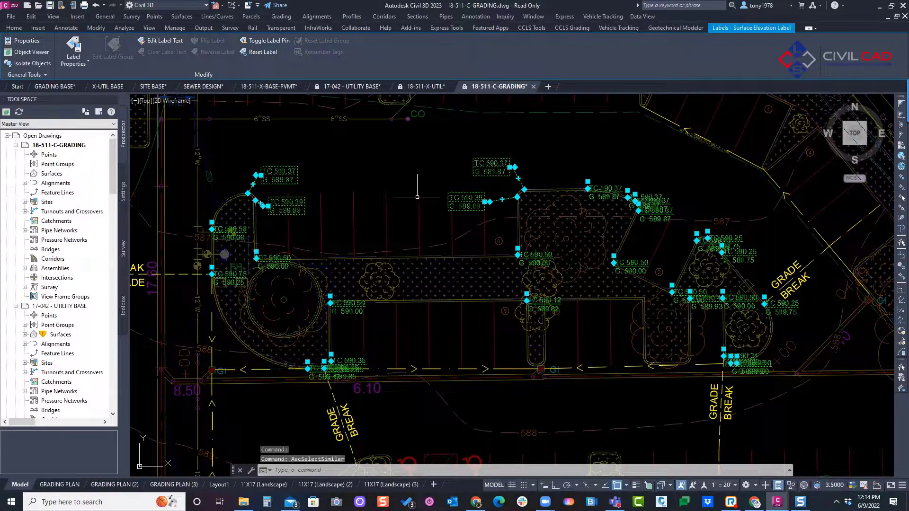
right_click(381, 184)
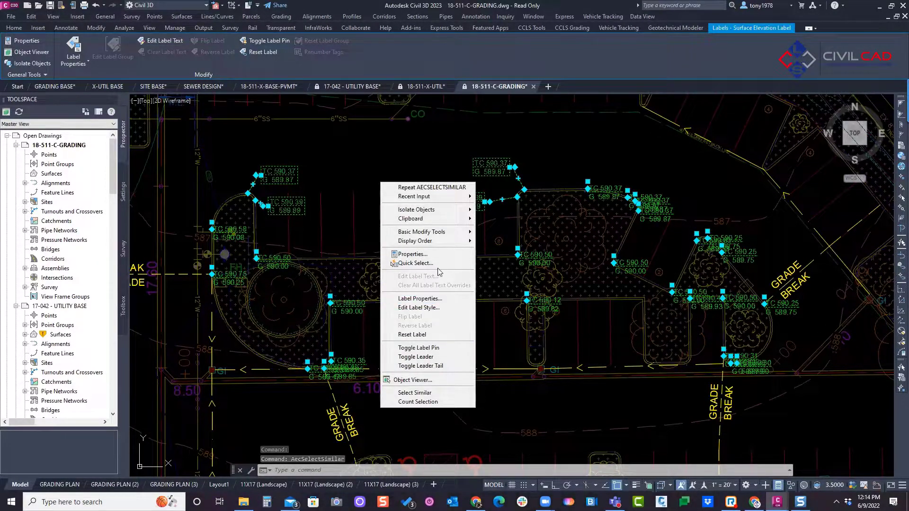
click(413, 254)
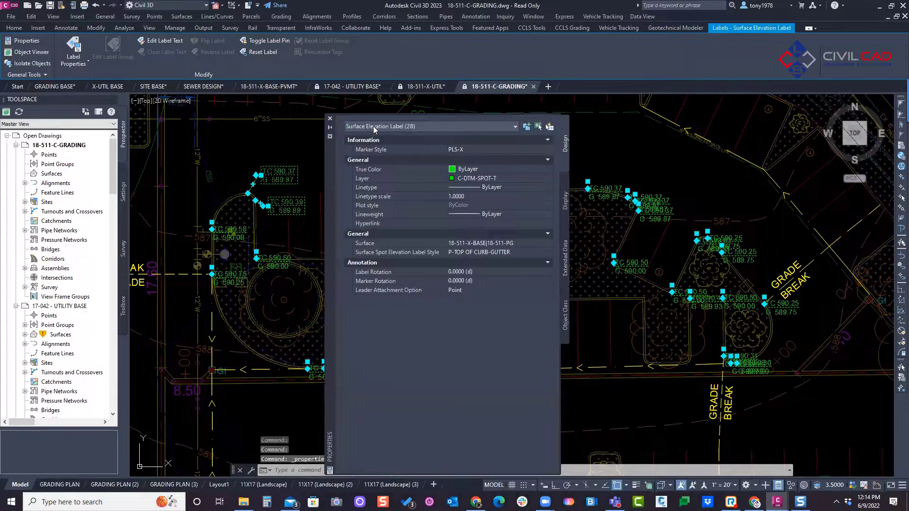
click(330, 118)
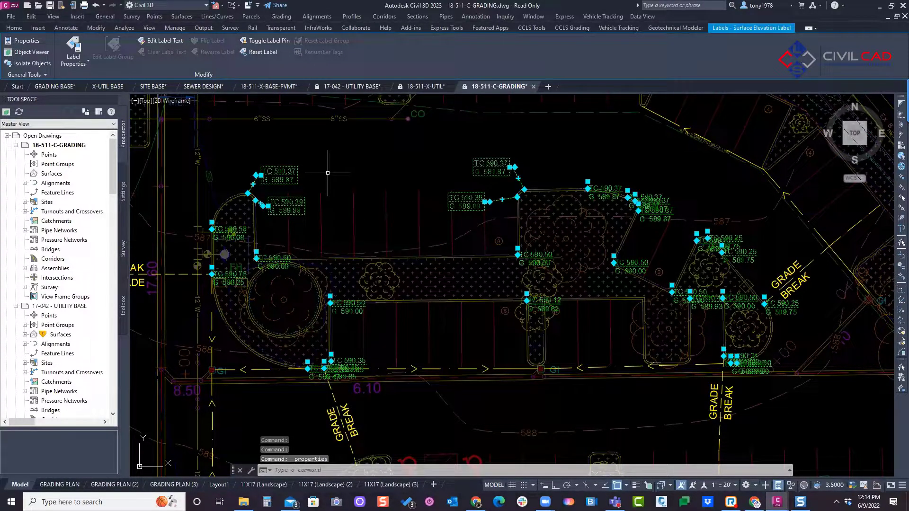
middle_drag(327, 173, 373, 217)
key(Escape)
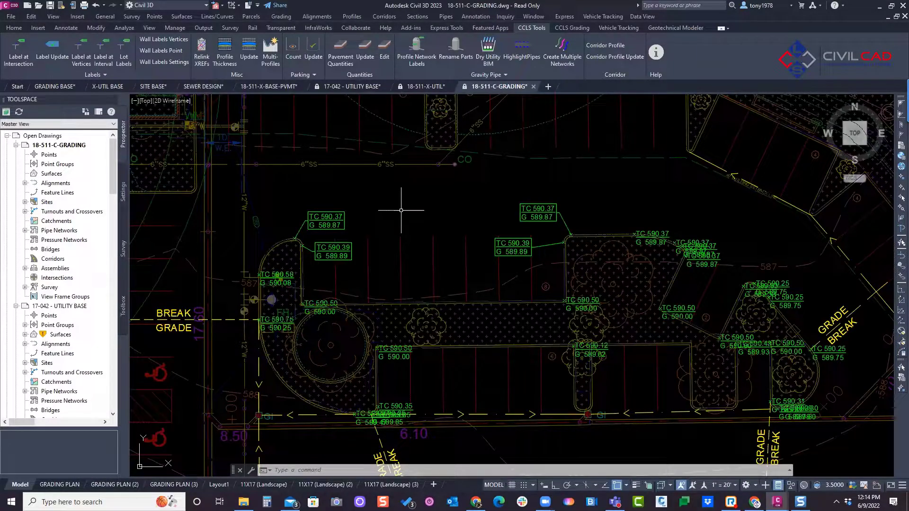
scroll(440, 190, down, 3)
key(Escape)
key(Escape)
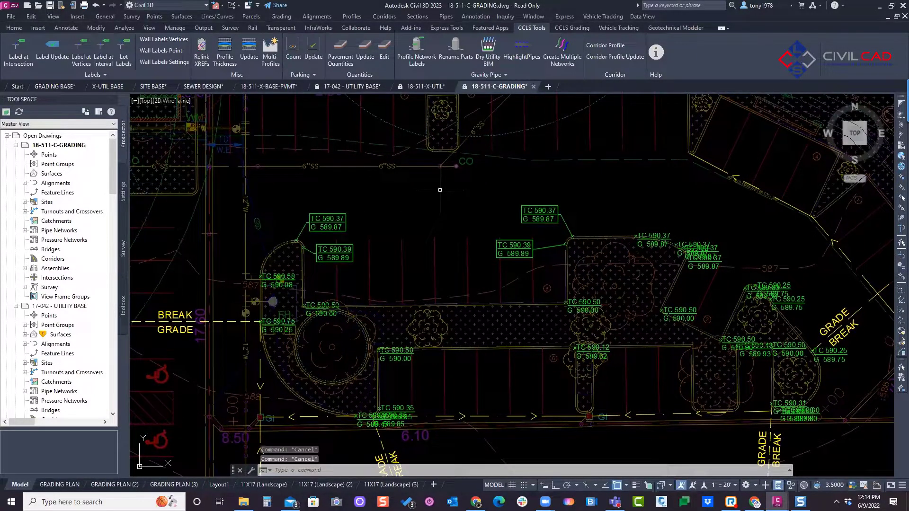
key(Escape)
middle_drag(420, 195, 453, 184)
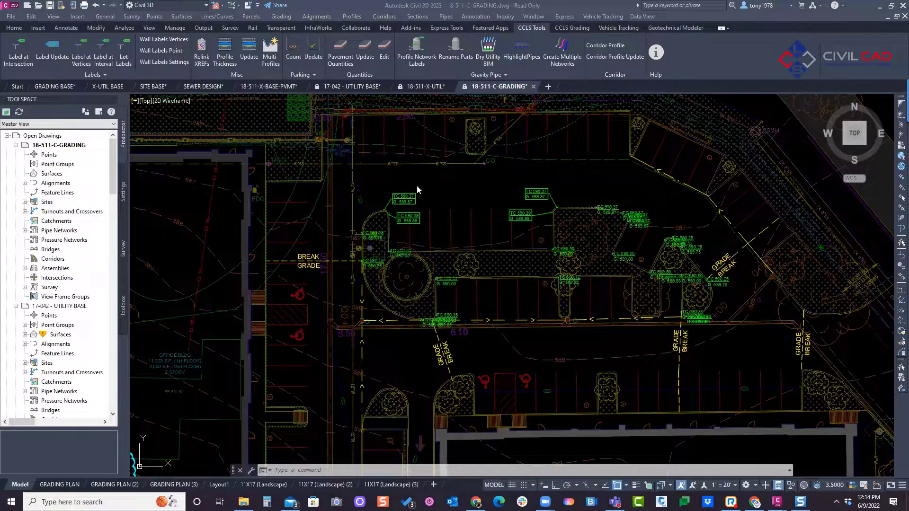
key(Escape)
key(Escape)
key(Escape)
middle_drag(437, 178, 443, 179)
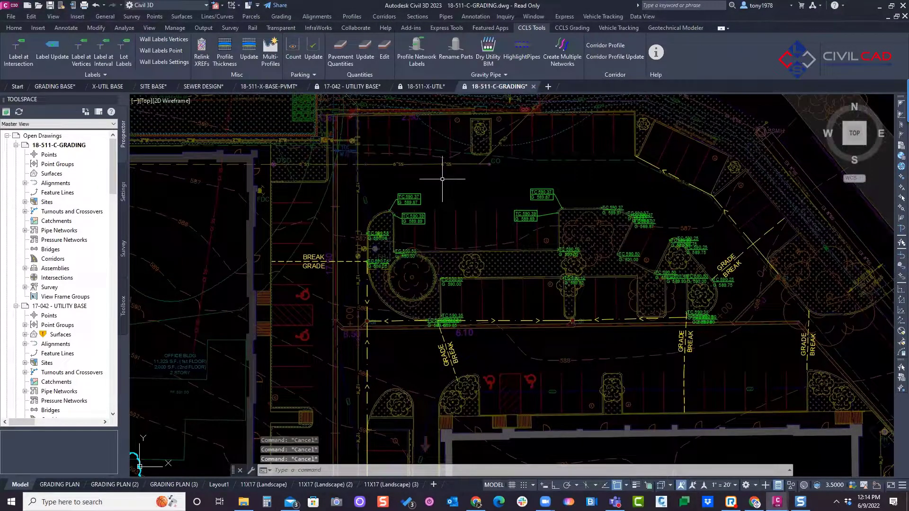
middle_drag(462, 207, 409, 202)
middle_drag(451, 180, 442, 207)
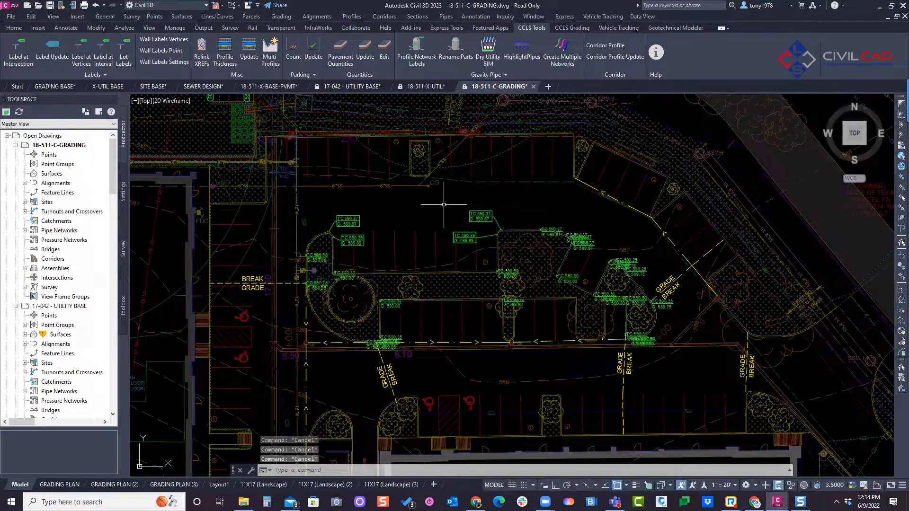
middle_drag(361, 205, 360, 205)
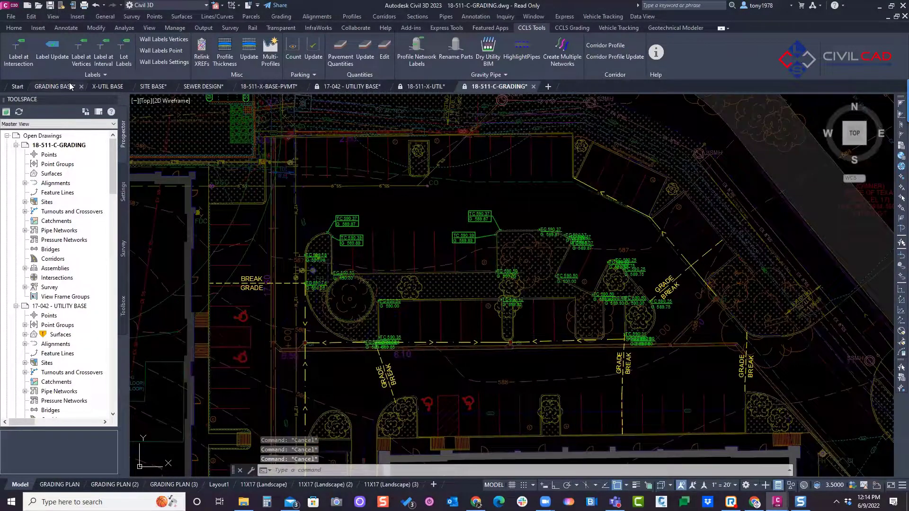
mouse_move(468, 232)
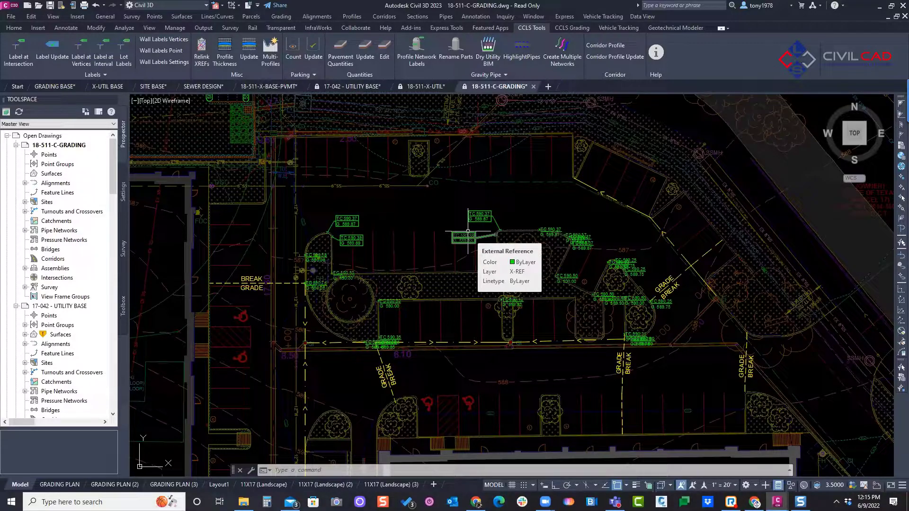
key(Escape)
key(Escape)
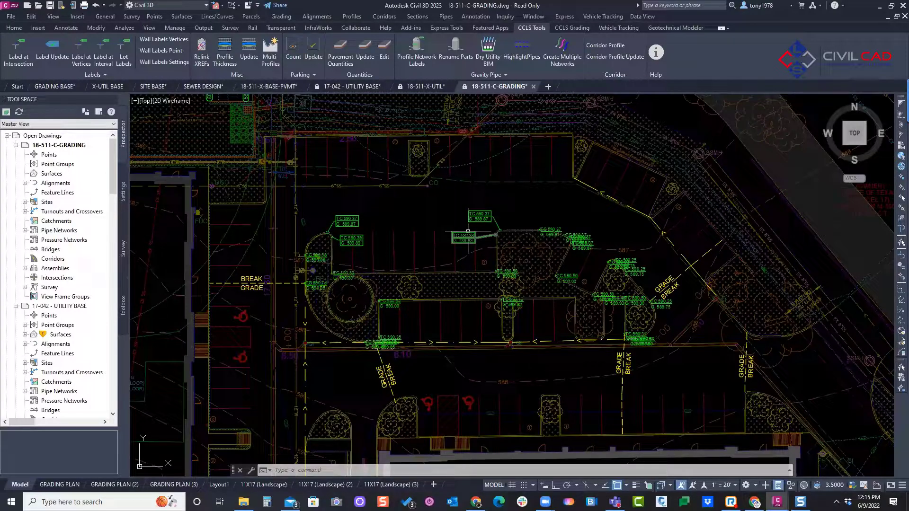
key(Escape)
key(Escape)
Step: Switch to the SITE BASE drawing, bring up the clubhouse and parking area, and regenerate the model with the REA command
click(259, 87)
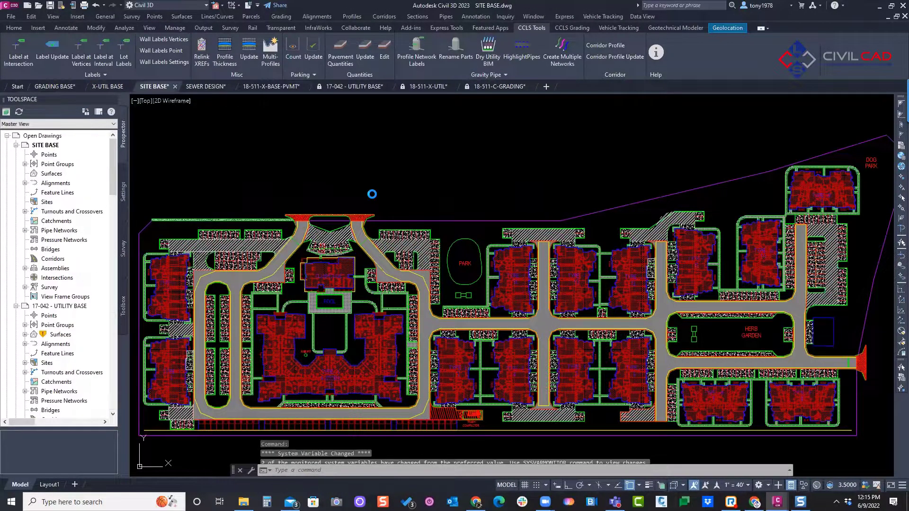
middle_drag(361, 187, 386, 152)
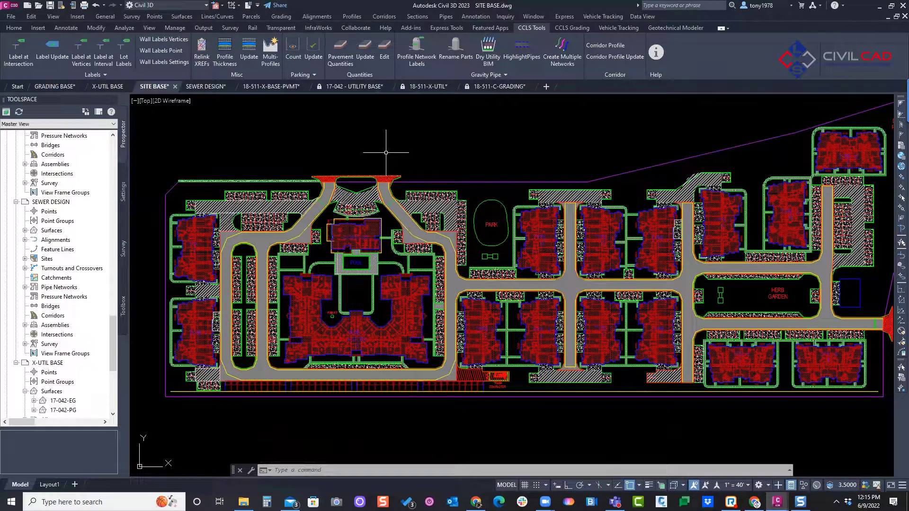
scroll(386, 153, up, 5)
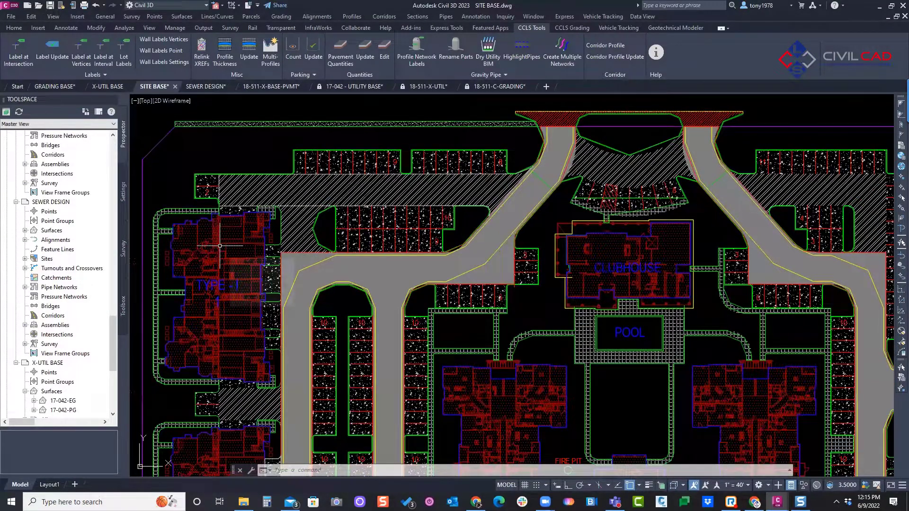
scroll(521, 251, down, 4)
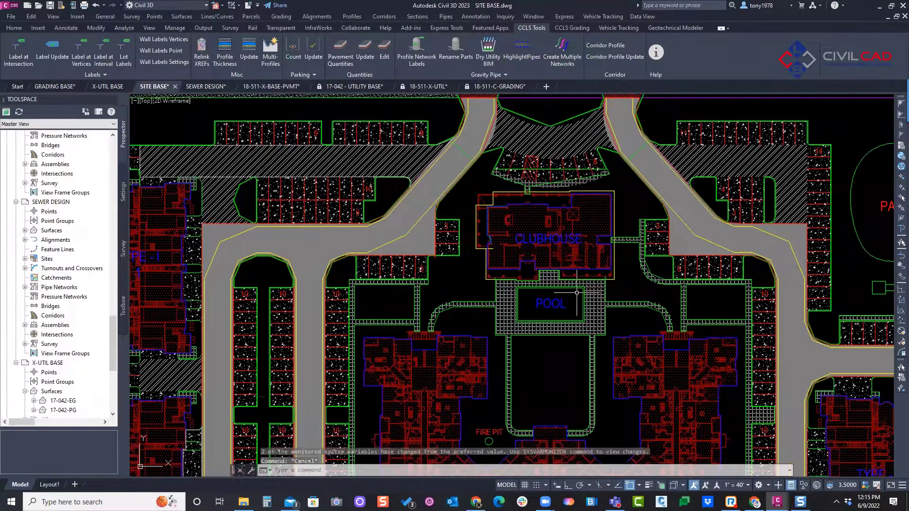
key(Escape)
key(Escape)
text(rea)
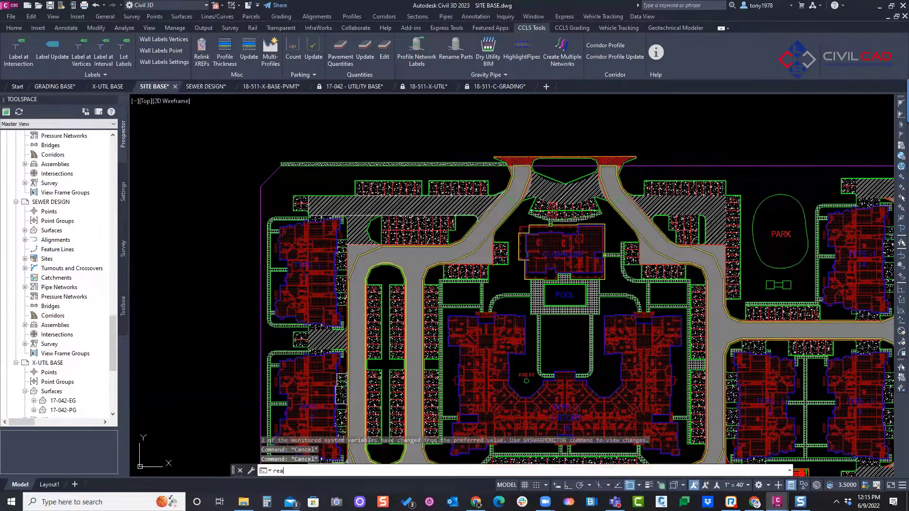
key(Return)
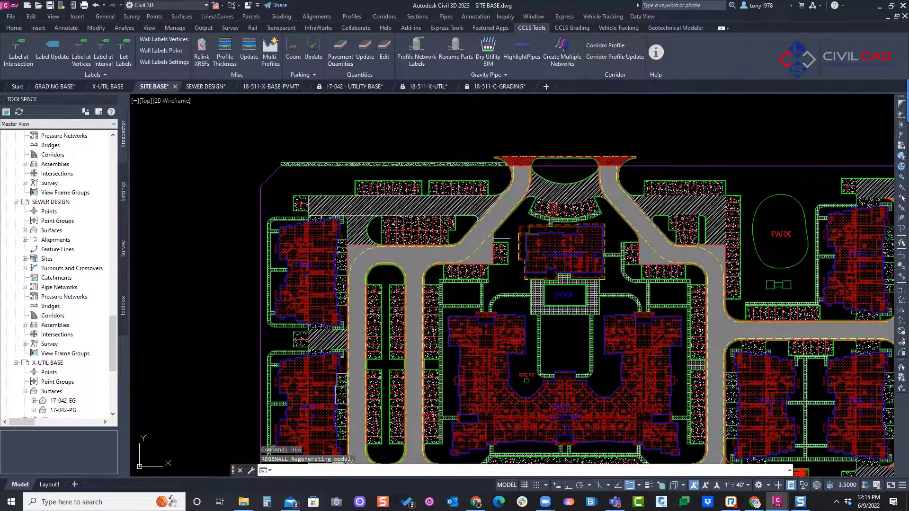
Step: Start a Pavement Quantities table for the site plan and pick its insertion point in the open area south of the layout
scroll(349, 173, down, 3)
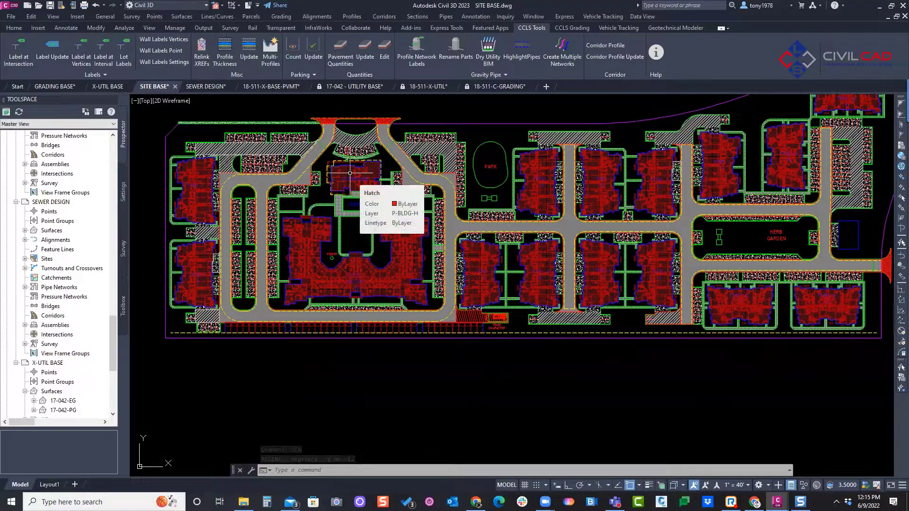
middle_drag(350, 173, 324, 217)
middle_drag(378, 150, 391, 146)
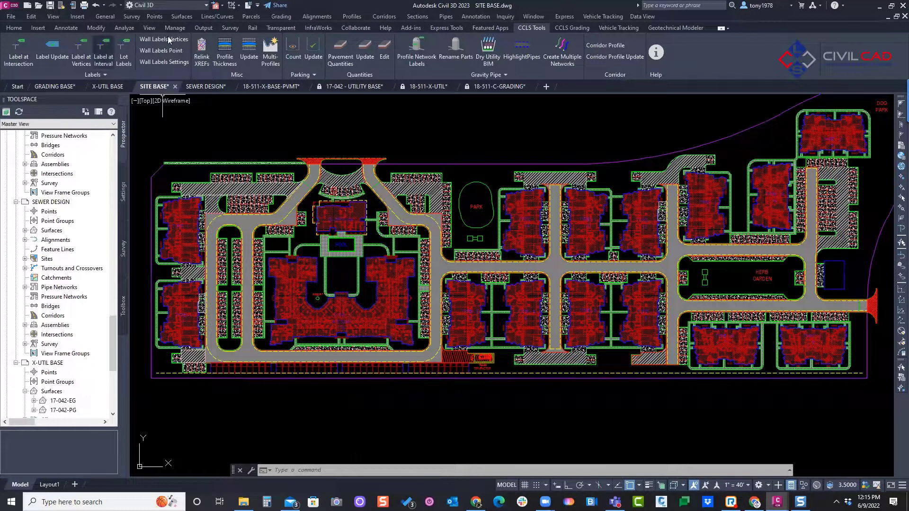
click(342, 59)
scroll(446, 151, down, 2)
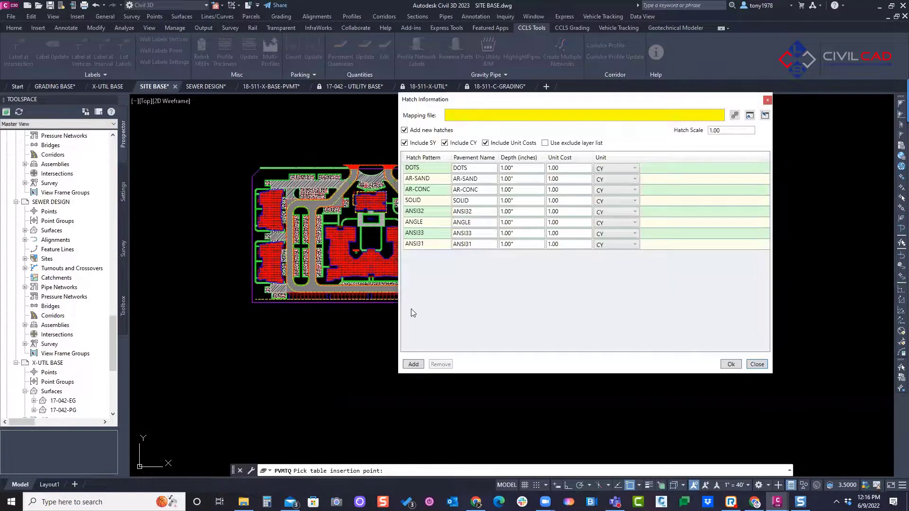
drag(485, 100, 395, 197)
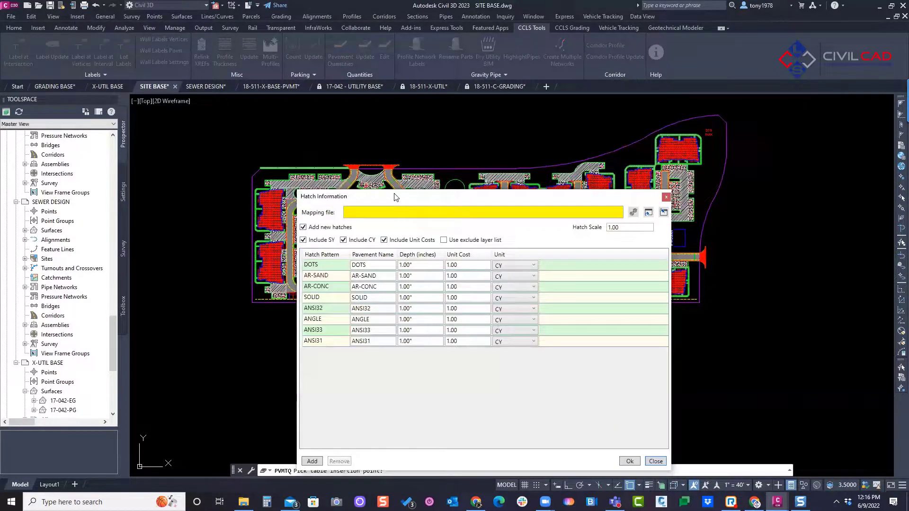
Step: Load PVMT LEGEND TEST.xml as the mapping file for the hatch information
click(379, 266)
drag(379, 268, 330, 279)
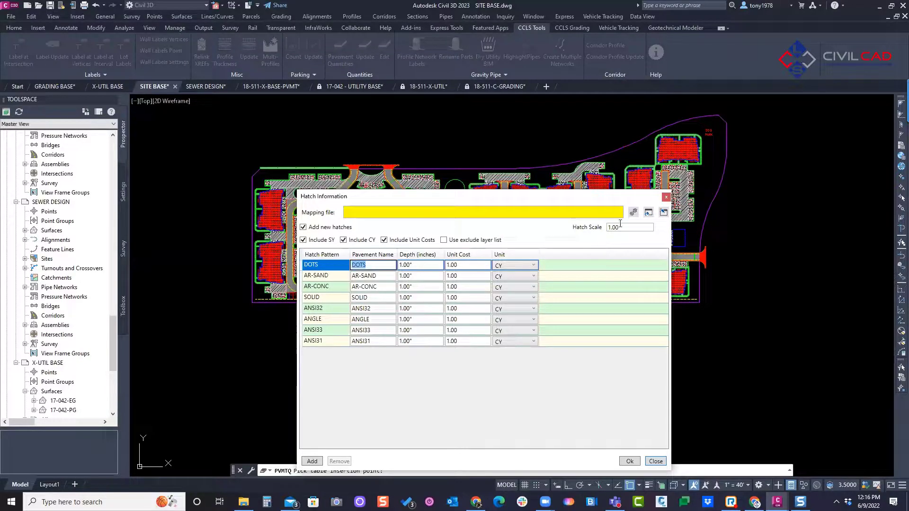
click(648, 214)
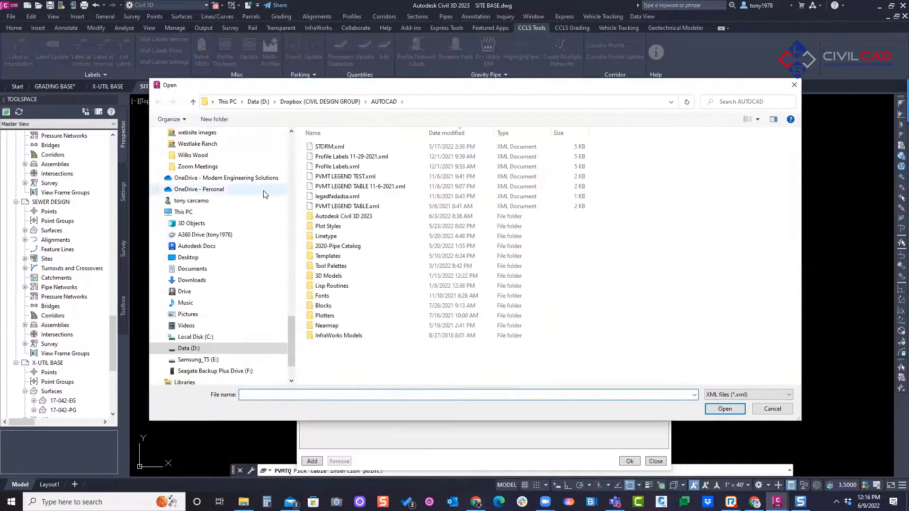
click(335, 178)
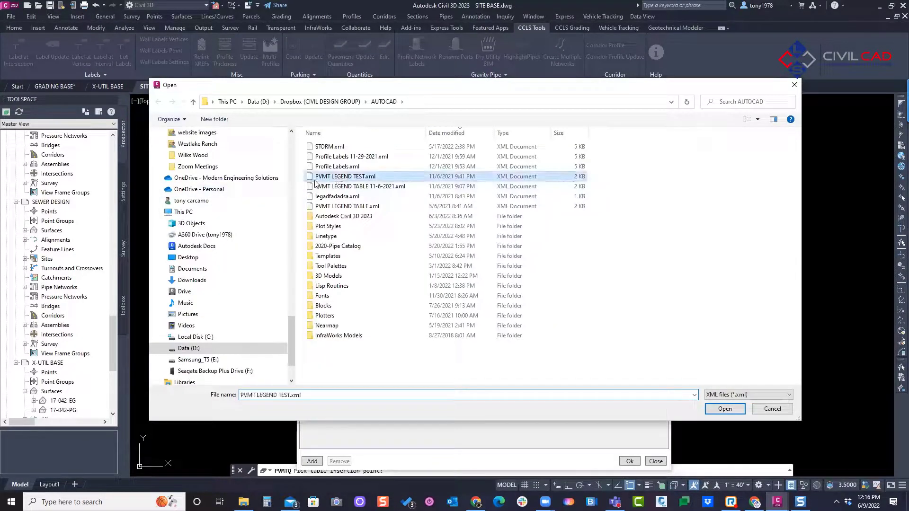
click(733, 410)
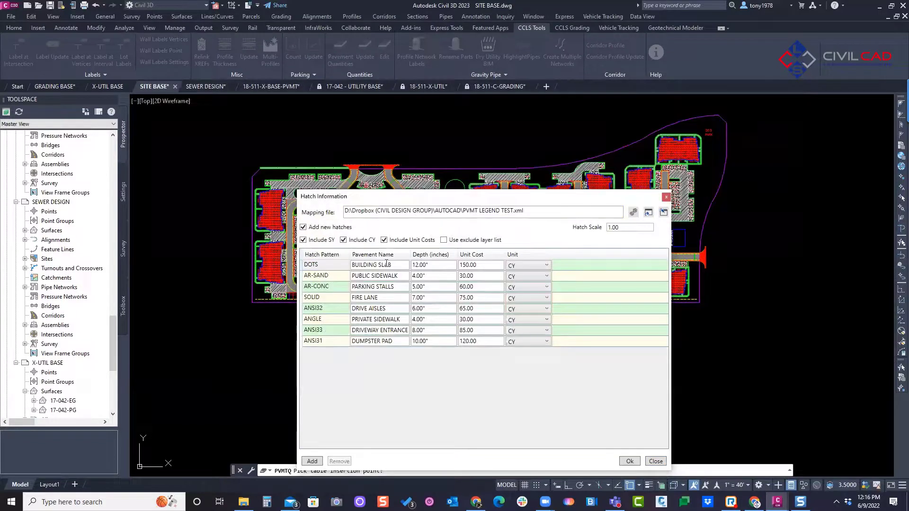
Step: Examine the mapped pavement names, depths and unit costs, and the unit choices offered for the building slab hatch
click(323, 269)
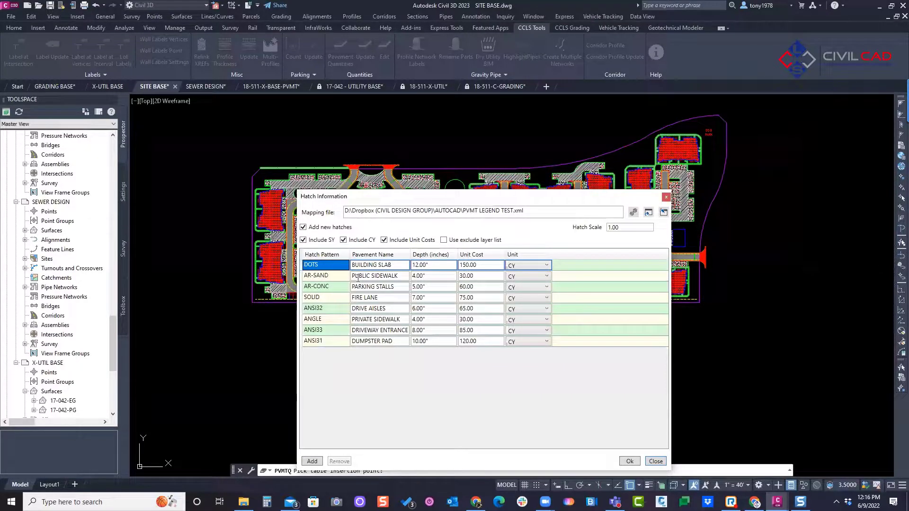
click(407, 268)
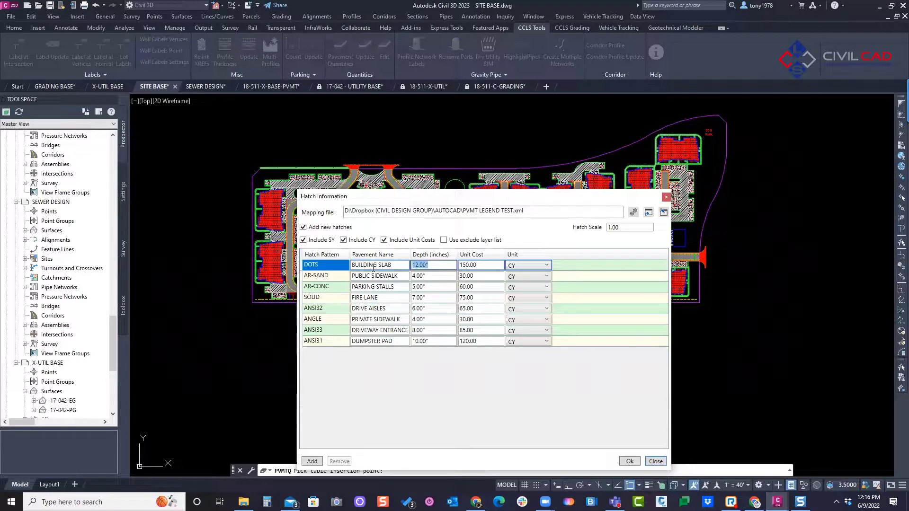
click(432, 279)
click(429, 288)
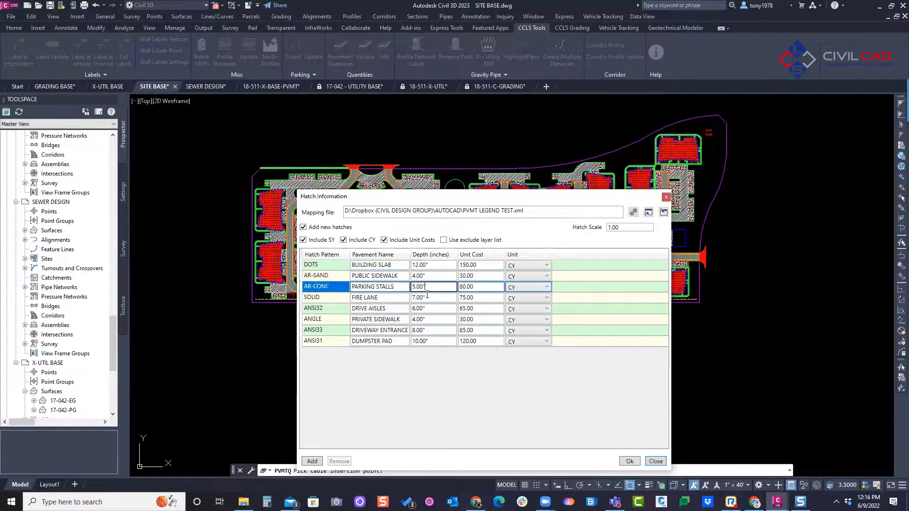
click(423, 298)
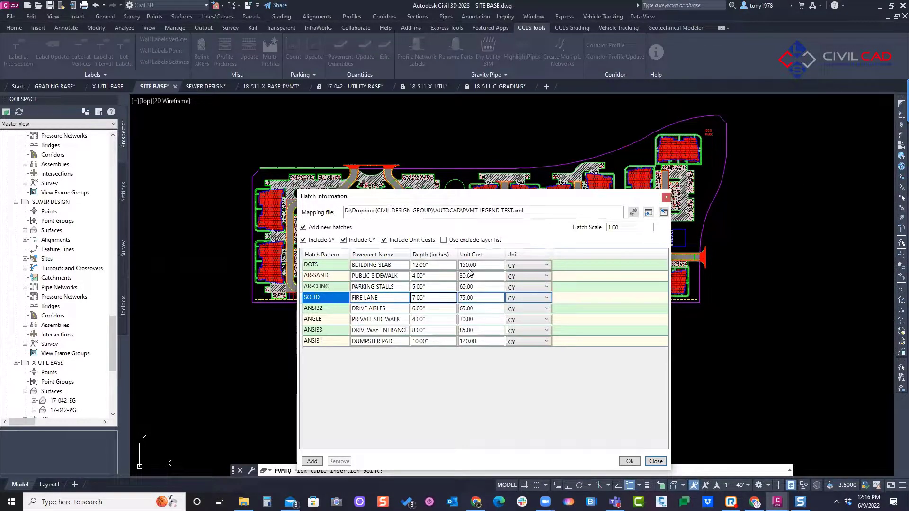
click(479, 266)
click(479, 286)
click(486, 308)
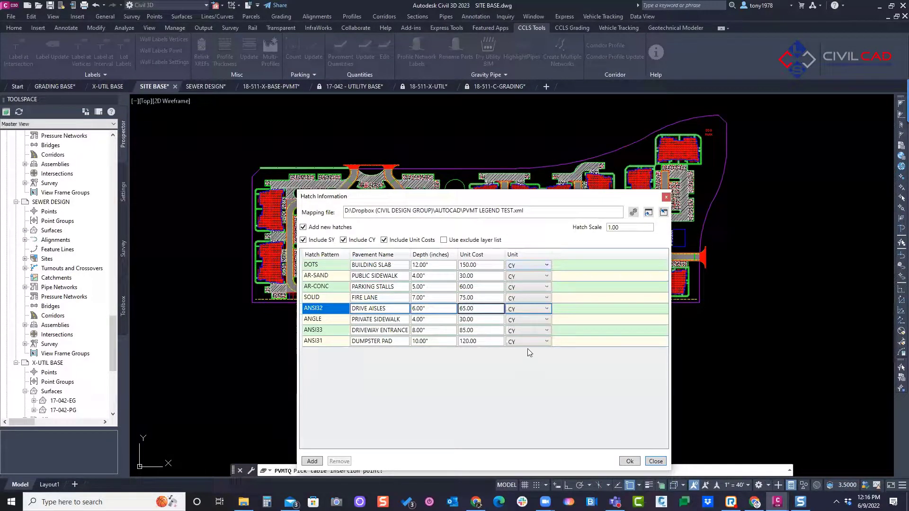
click(540, 265)
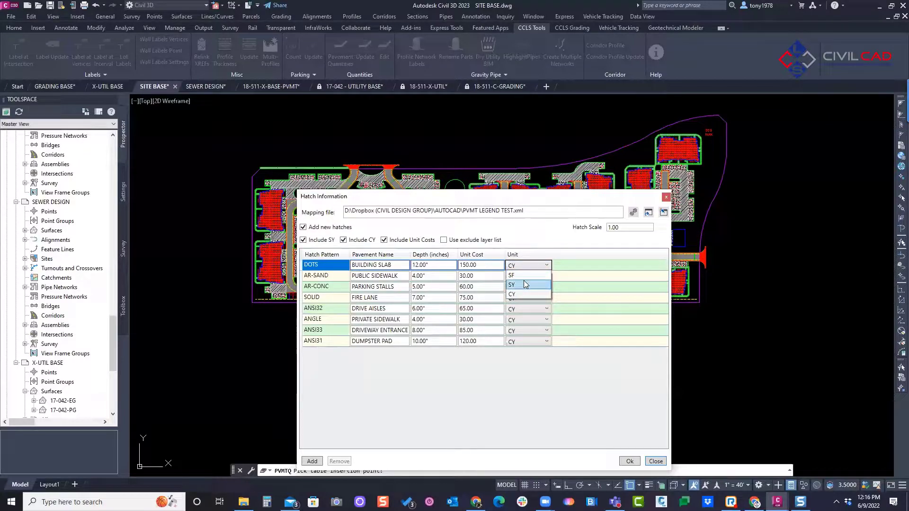
click(531, 232)
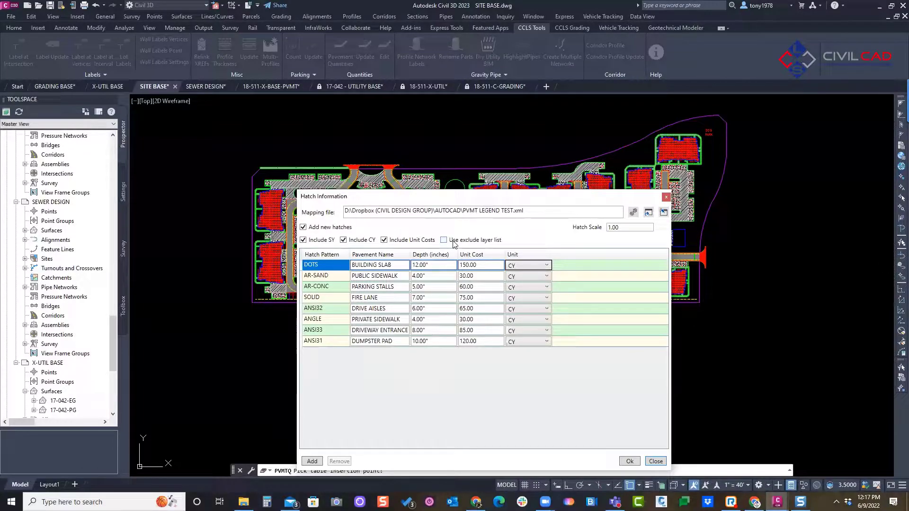
Step: Accept the hatch information with SY, CY and unit costs included to create the pavement legend table
drag(401, 202, 637, 178)
click(757, 503)
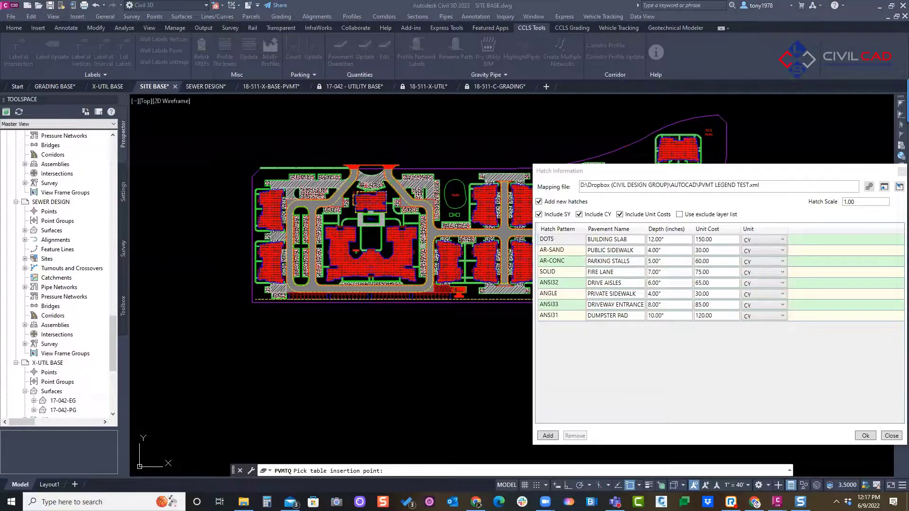
drag(641, 169, 488, 158)
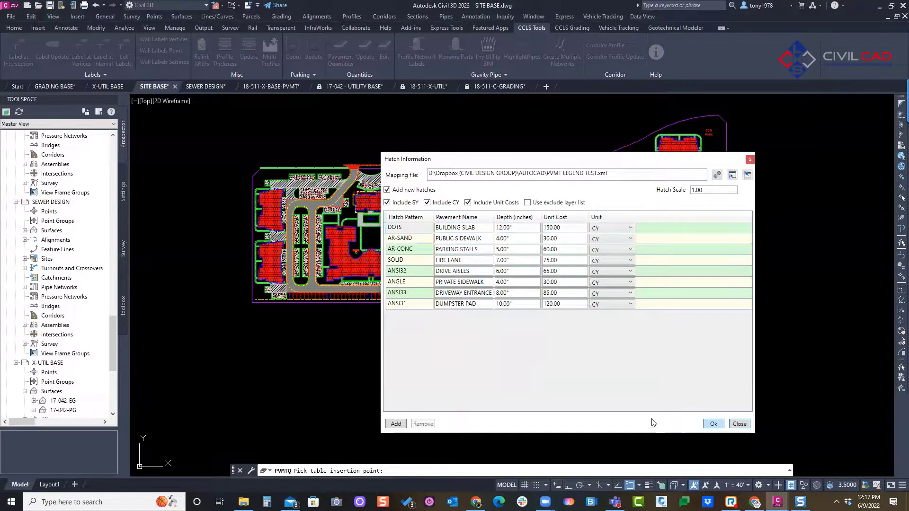
click(713, 424)
scroll(490, 348, up, 5)
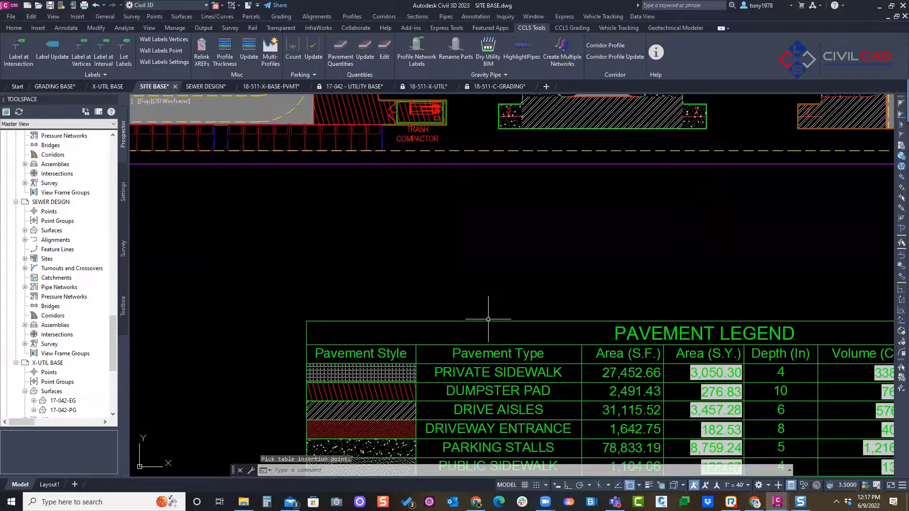
scroll(244, 209, down, 2)
scroll(442, 247, down, 4)
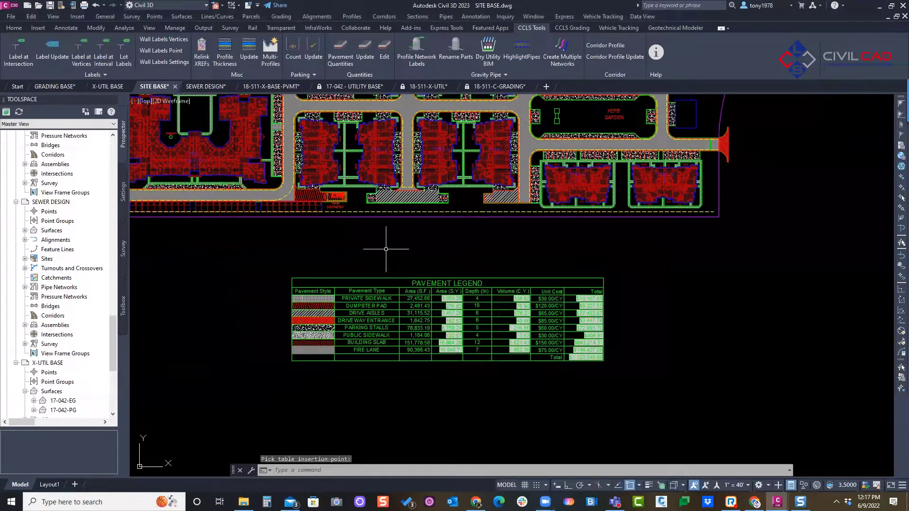
key(Escape)
Step: Delete the DOTS hatch from the large clubhouse building and update the pavement legend quantities
click(269, 184)
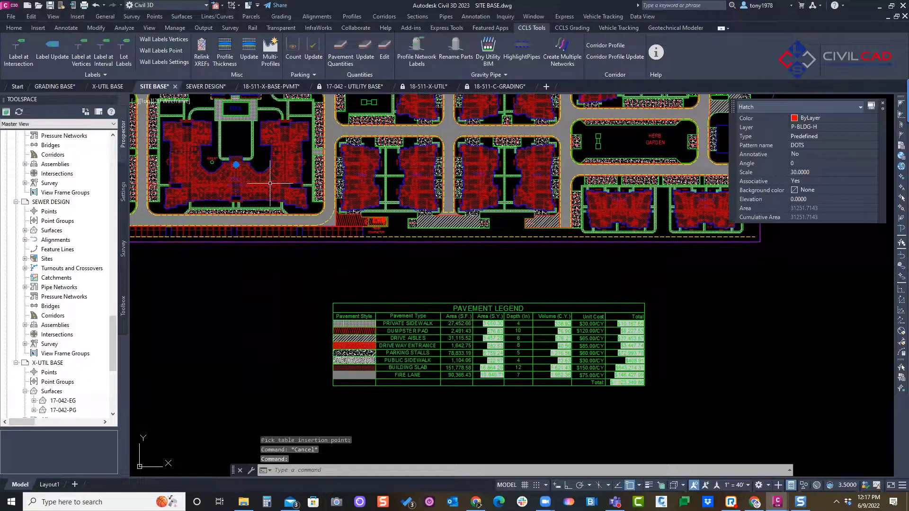
key(Delete)
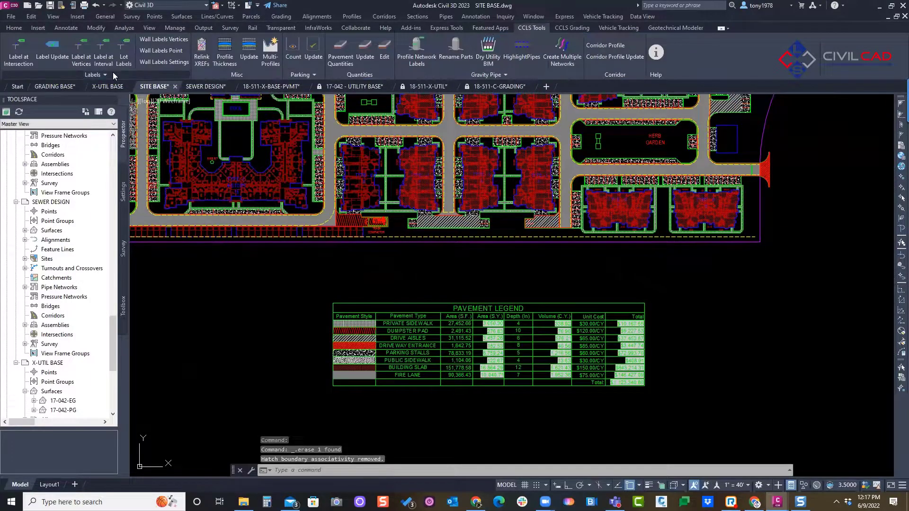
click(363, 52)
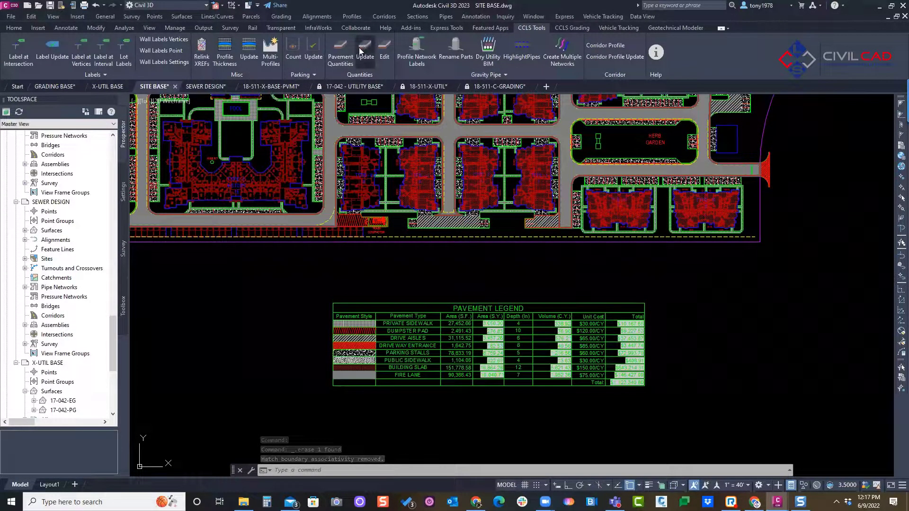
scroll(598, 319, up, 2)
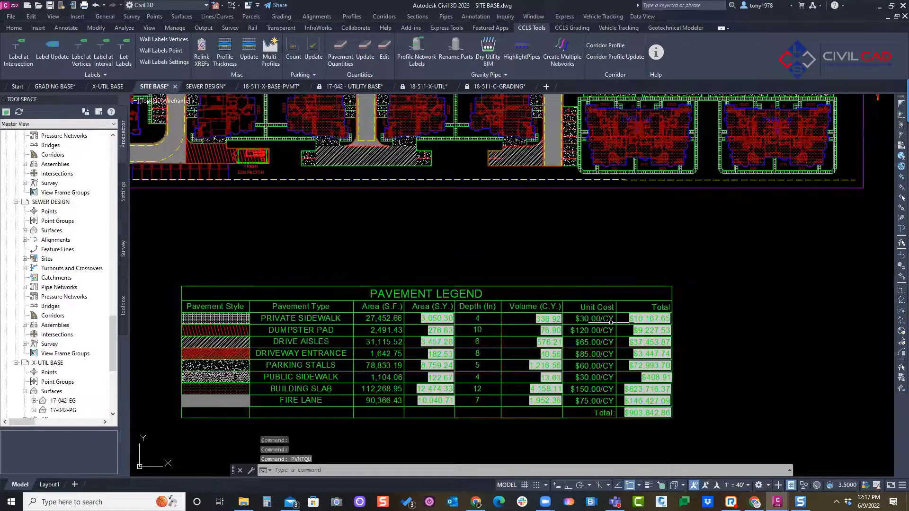
scroll(598, 318, down, 2)
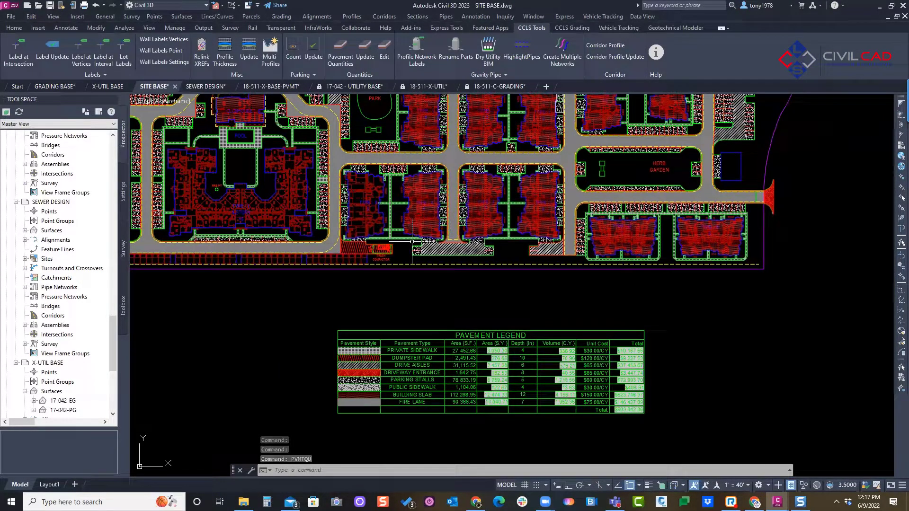
Step: Create a solid hatch inside the outline of the building just west of TYPE - II building 4
text(h)
key(Return)
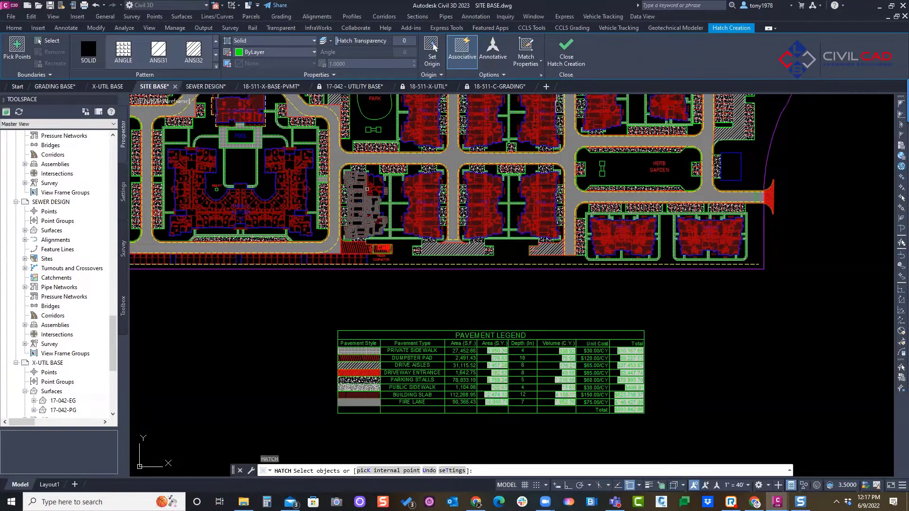
scroll(413, 177, up, 5)
click(360, 163)
right_click(362, 156)
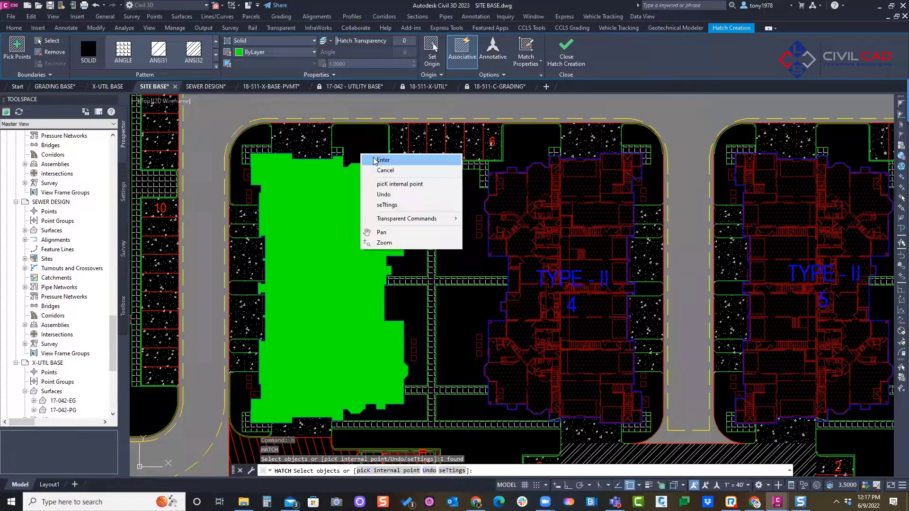
click(374, 160)
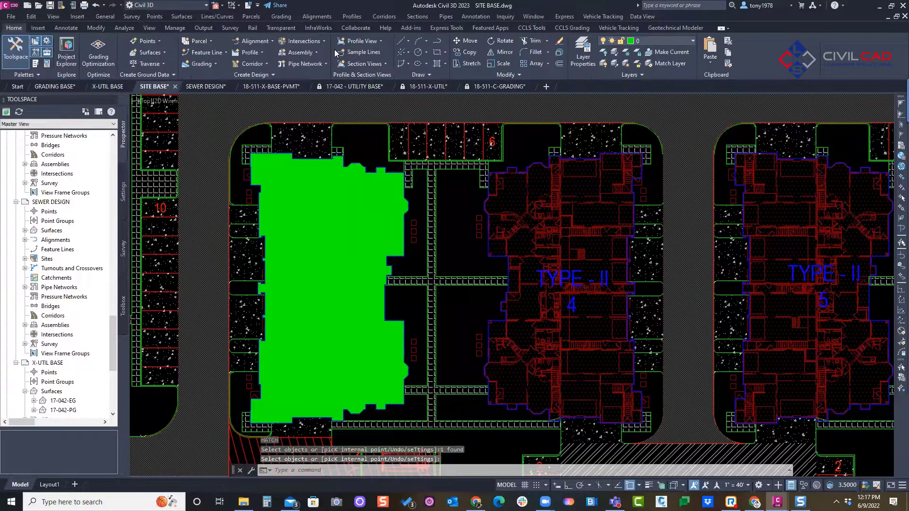
Step: Match the new solid hatch to the properties of building 4's slab hatch
click(728, 63)
click(535, 188)
click(402, 199)
key(Return)
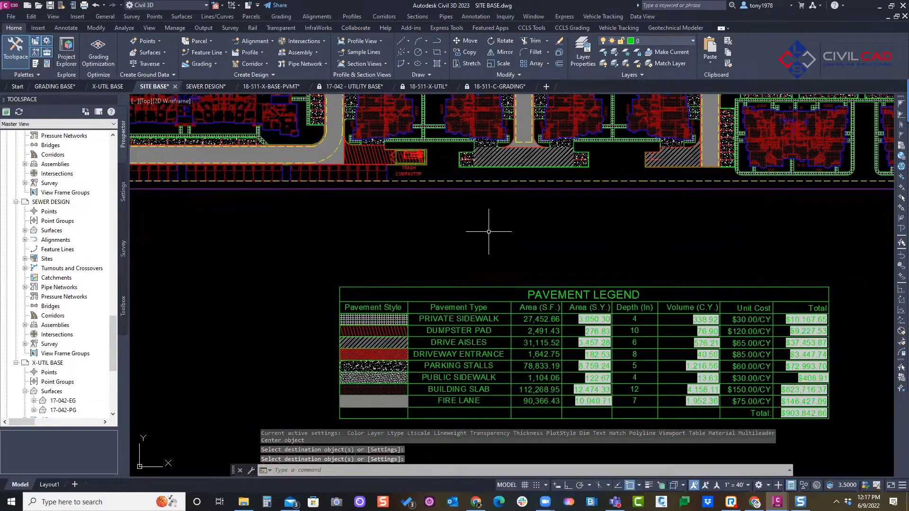
middle_drag(489, 232, 440, 195)
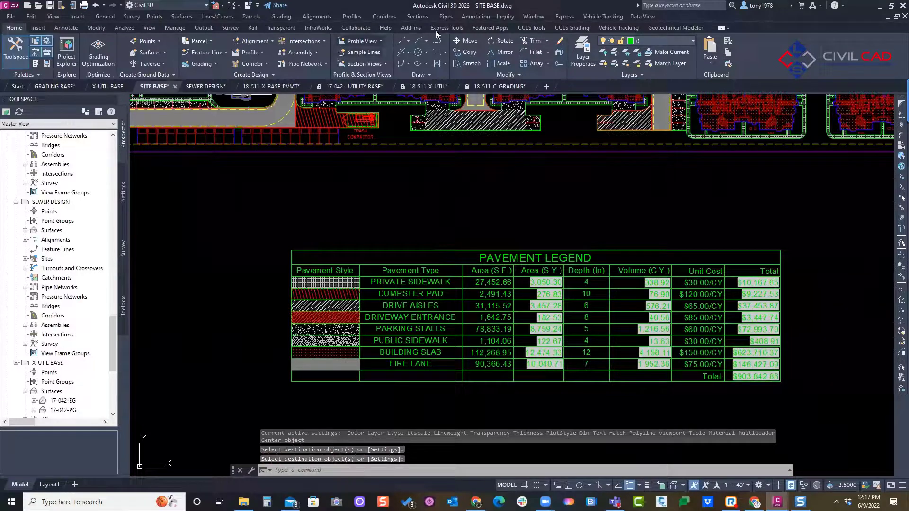
Step: Update the pavement legend to count the added building hatch and check the building slab area
click(531, 27)
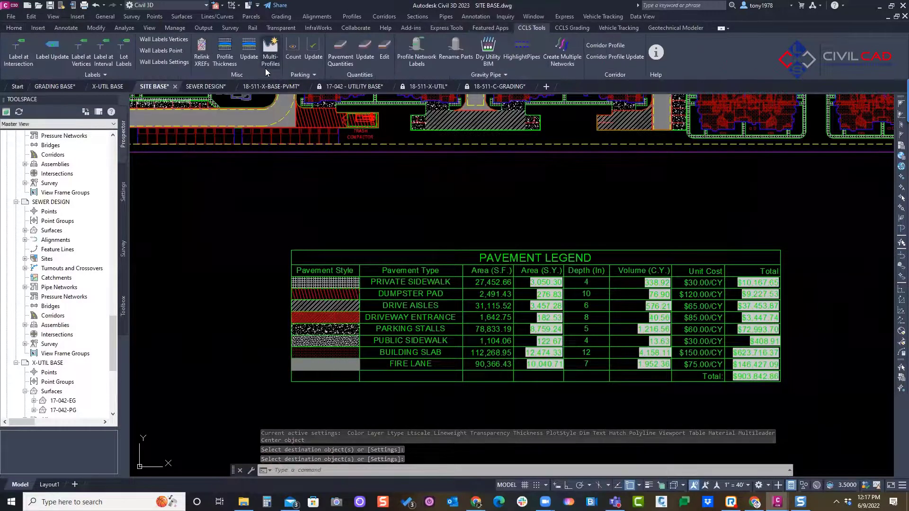
click(367, 58)
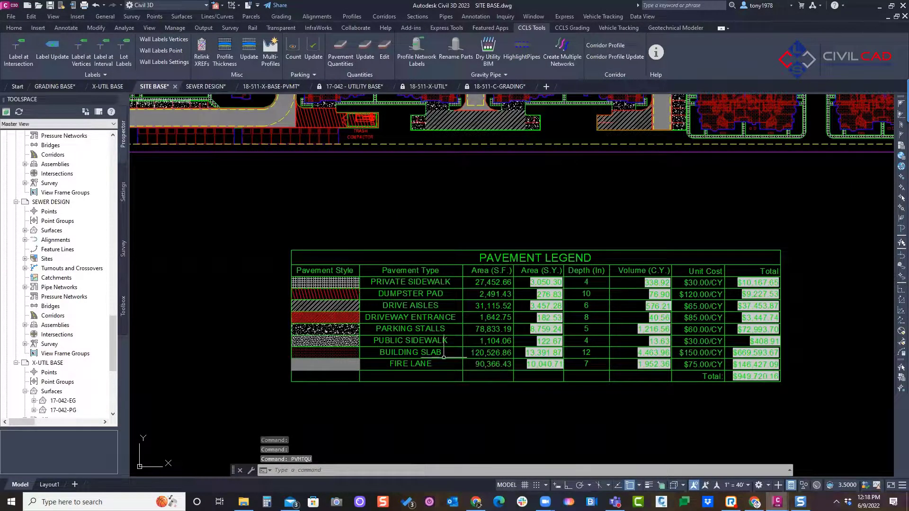
click(475, 351)
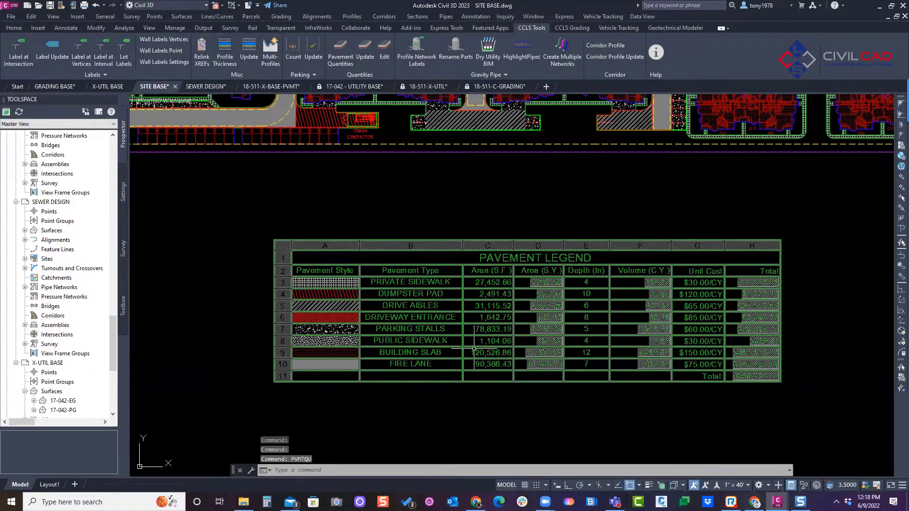
scroll(476, 327, down, 5)
key(Escape)
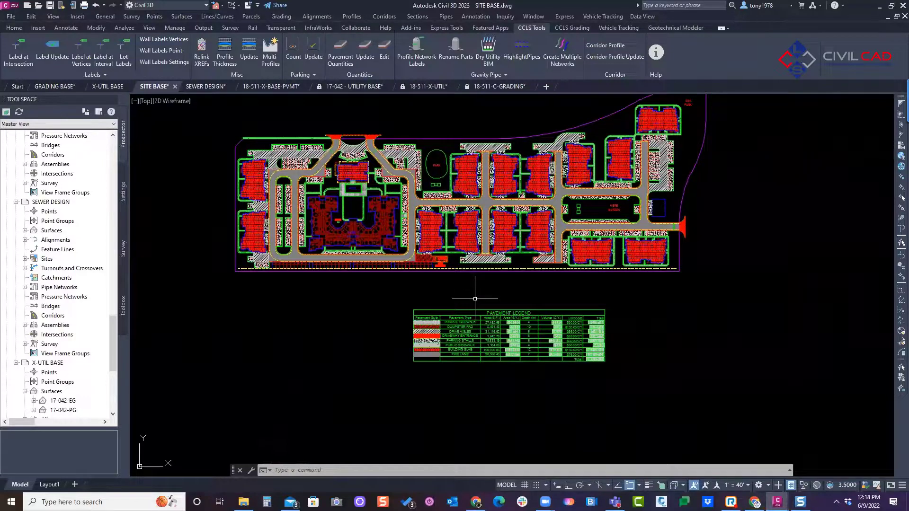
Step: Open the pavement legend for editing and review its mapping file, pavement name and row-adding options in the hatch information
scroll(475, 299, up, 2)
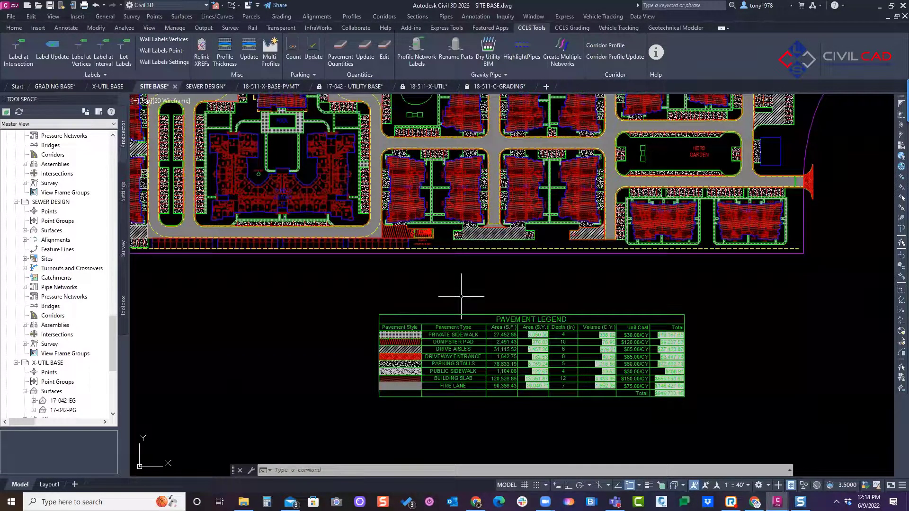
middle_drag(387, 263, 455, 283)
scroll(406, 267, down, 2)
key(Escape)
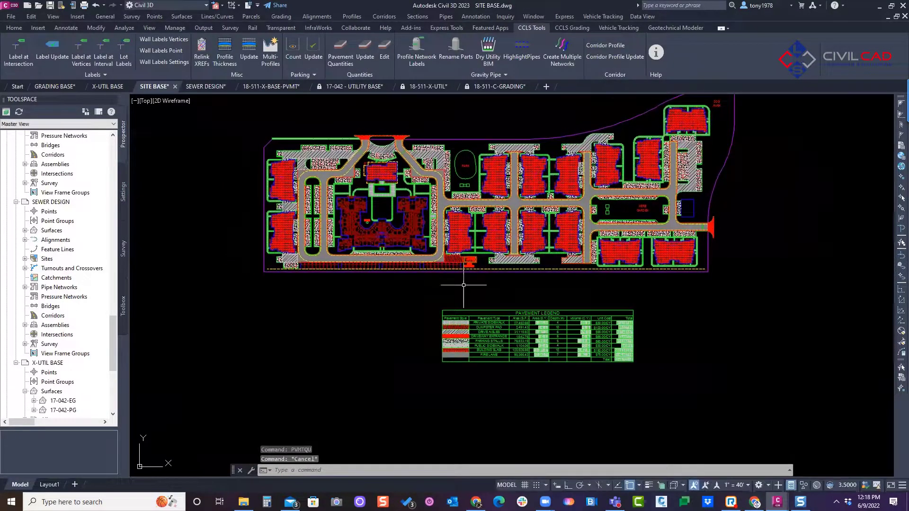
click(384, 52)
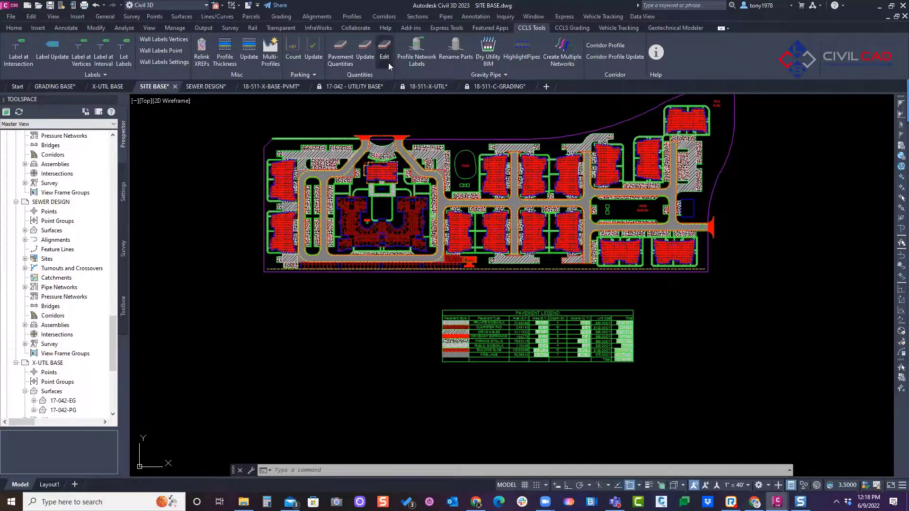
click(498, 312)
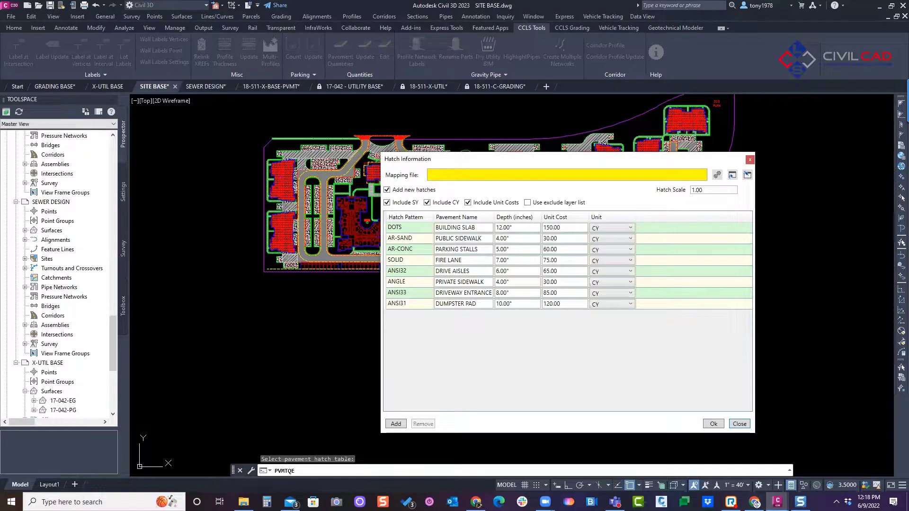
mouse_move(761, 167)
mouse_down()
mouse_move(747, 162)
mouse_move(752, 179)
mouse_up()
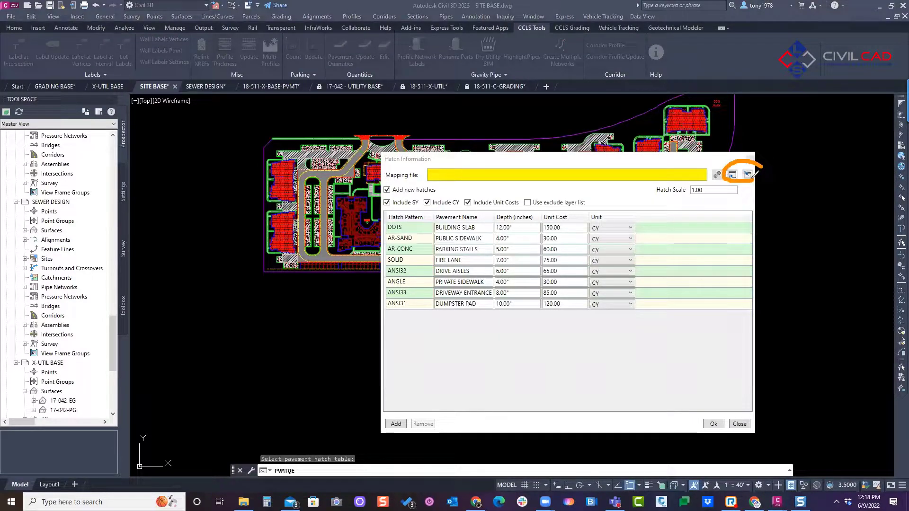
mouse_move(490, 227)
mouse_down()
mouse_move(478, 211)
mouse_move(429, 292)
mouse_move(492, 327)
mouse_move(484, 219)
mouse_up()
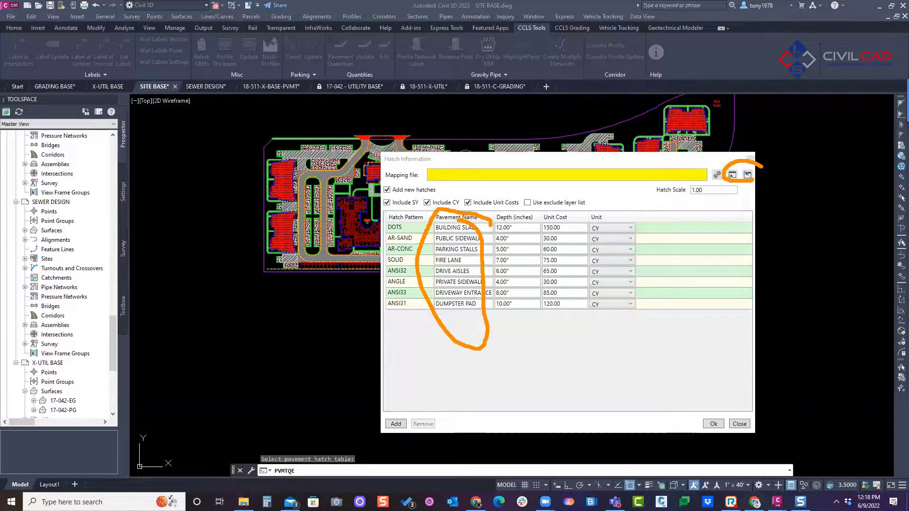
key(e)
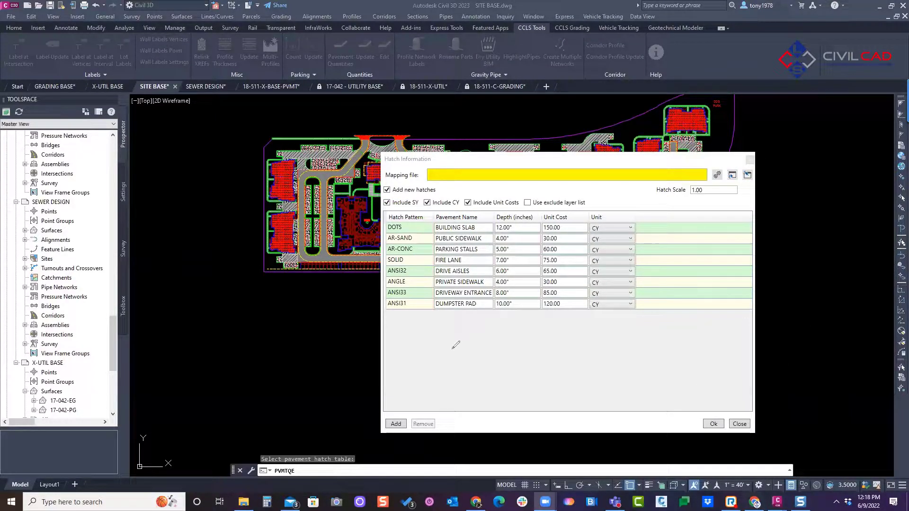
mouse_move(389, 402)
mouse_down()
mouse_move(415, 413)
mouse_move(403, 431)
mouse_move(391, 375)
mouse_move(424, 392)
mouse_up()
drag(393, 443, 398, 378)
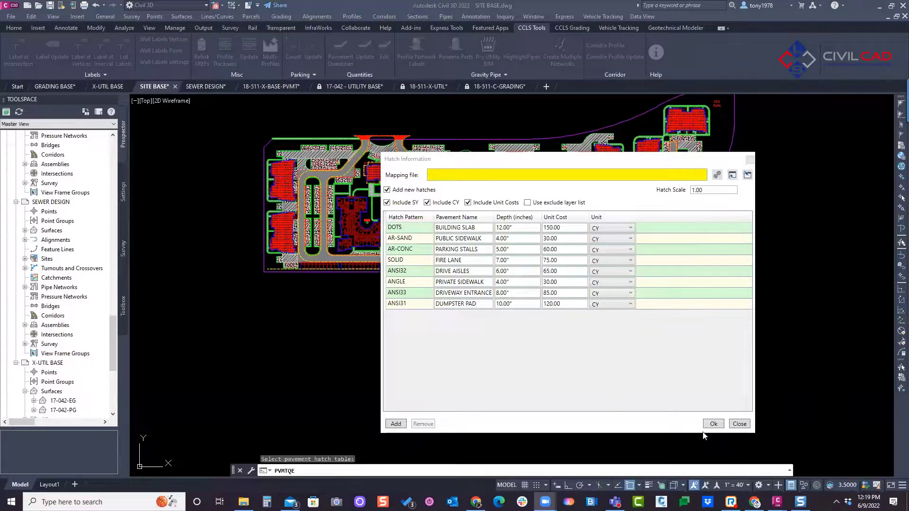
click(713, 423)
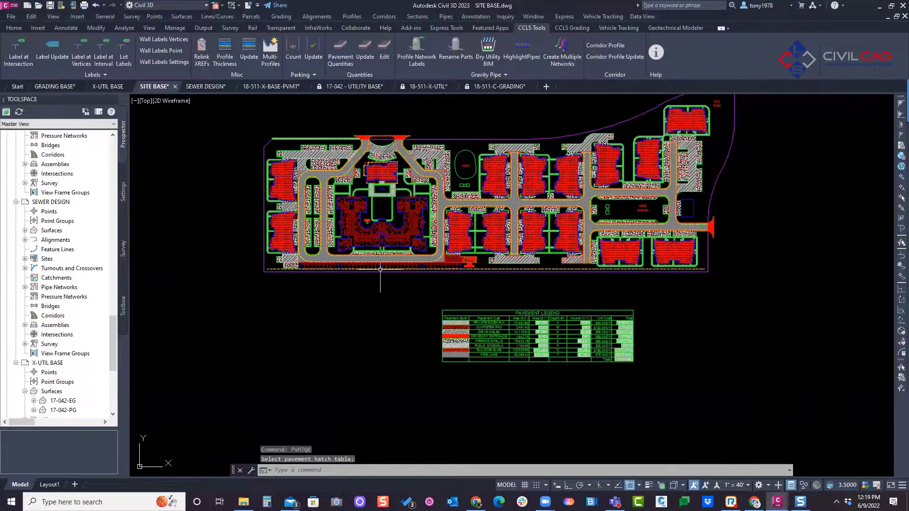
Step: Examine the parking stall hatch corner where the rounded curb return meets the solid fire lane hatch
key(Escape)
scroll(416, 232, up, 10)
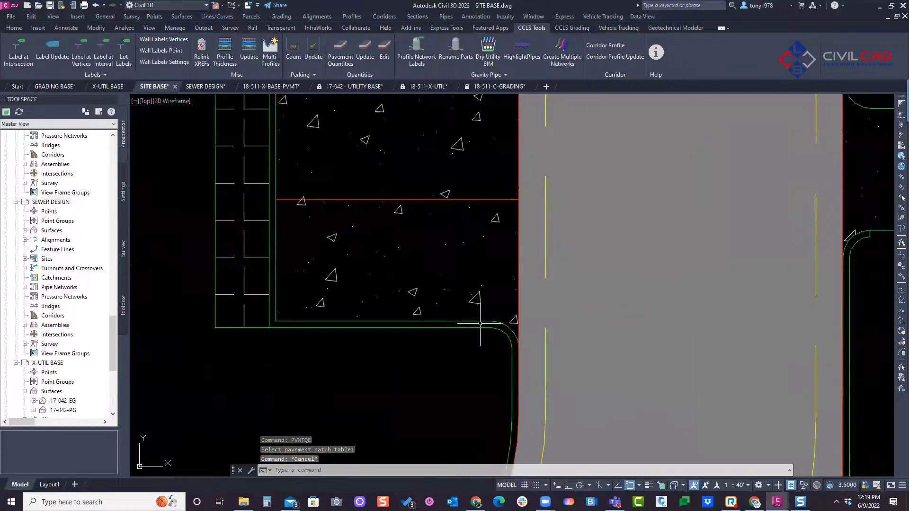
middle_drag(480, 323, 371, 251)
scroll(372, 251, up, 2)
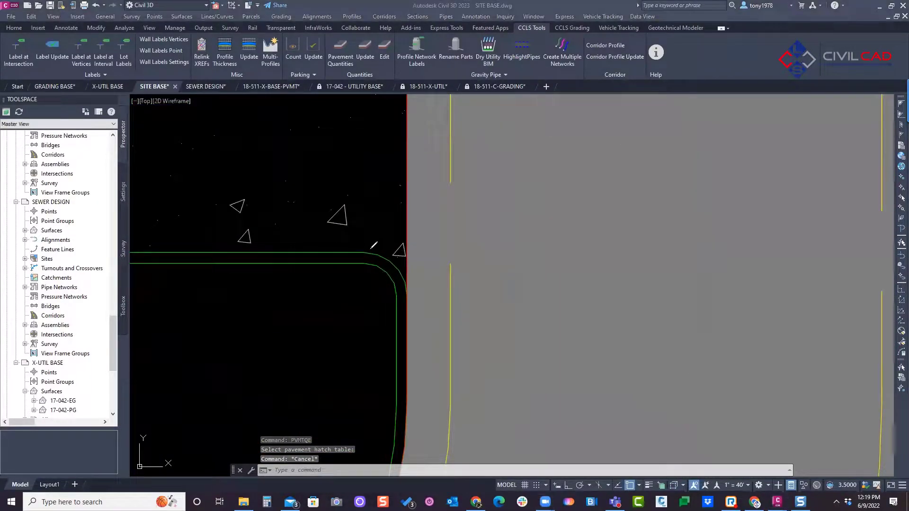
drag(368, 249, 407, 279)
drag(405, 211, 408, 292)
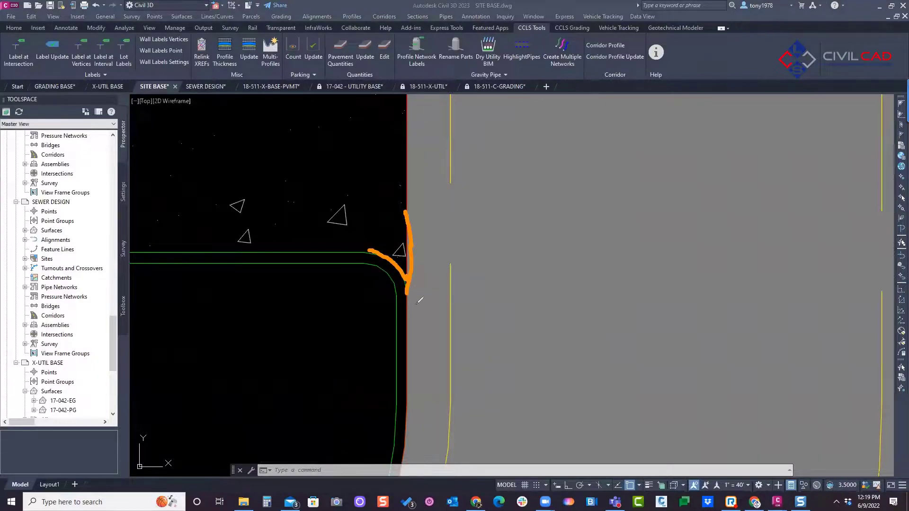
mouse_move(405, 281)
mouse_down()
mouse_move(409, 303)
mouse_move(404, 284)
mouse_up()
mouse_move(400, 202)
mouse_down()
mouse_move(369, 202)
mouse_move(436, 265)
mouse_move(378, 196)
mouse_up()
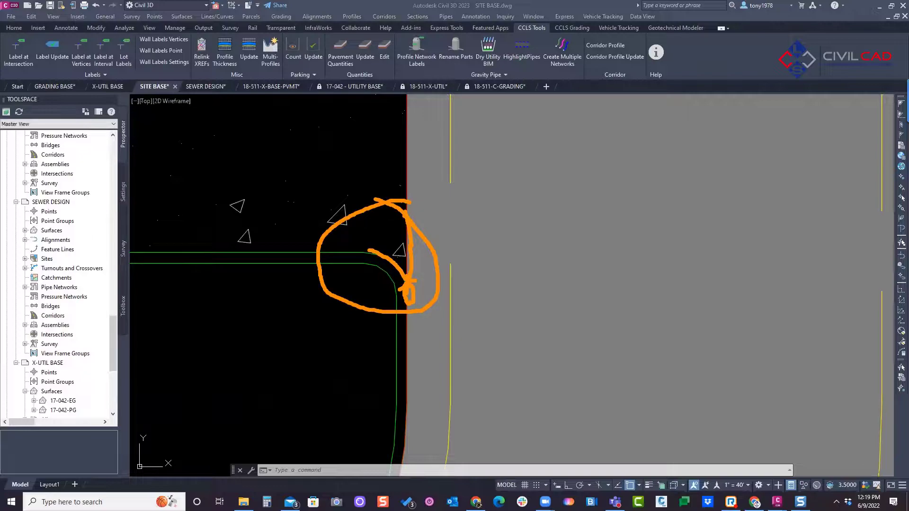
key(Escape)
Step: Select the AR-CONC parking stall hatch, inspect its boundary vertices at the curb return, and clear the selection
click(226, 206)
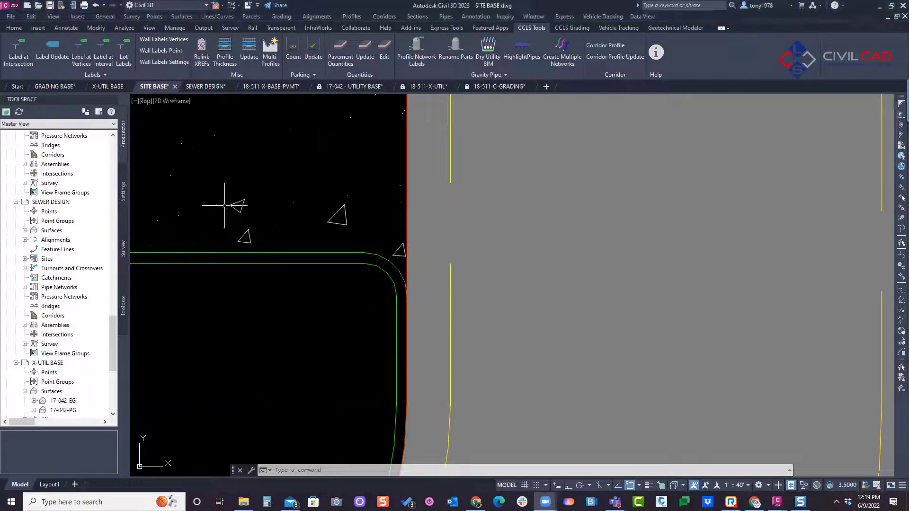
click(239, 208)
click(229, 210)
scroll(412, 296, up, 5)
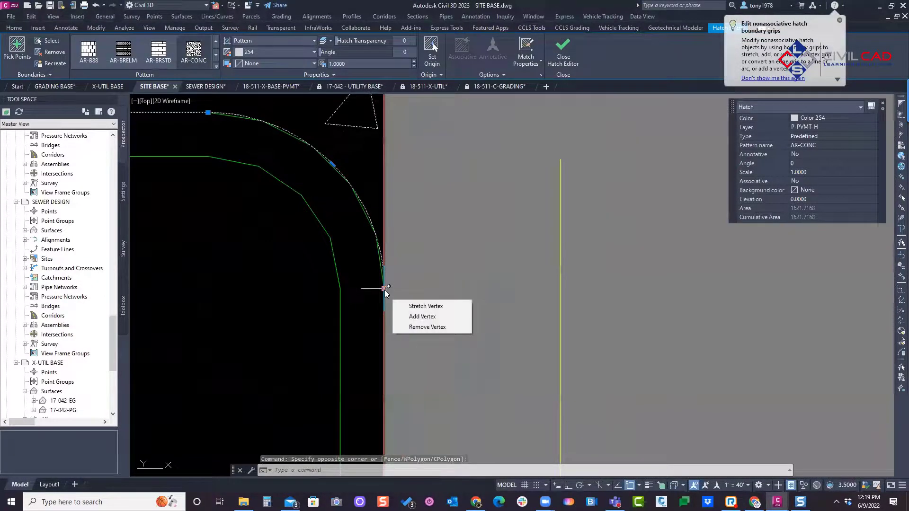
scroll(332, 187, down, 5)
scroll(333, 187, down, 5)
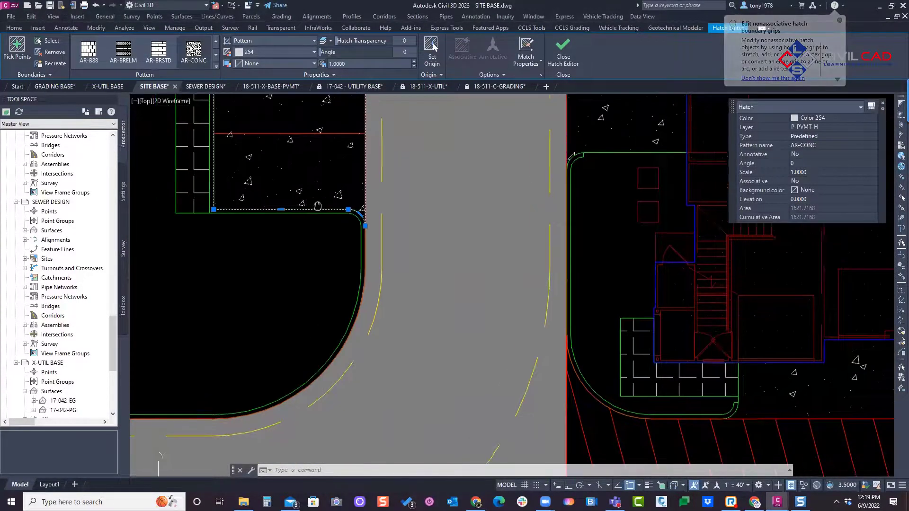
mouse_move(290, 241)
middle_down()
mouse_move(368, 199)
mouse_move(395, 317)
middle_up()
key(Escape)
Step: Examine the parking hatch corners at the curb returns along the drives west and north of TYPE - II building 3
scroll(389, 203, down, 2)
middle_drag(397, 151, 373, 275)
scroll(353, 206, up, 4)
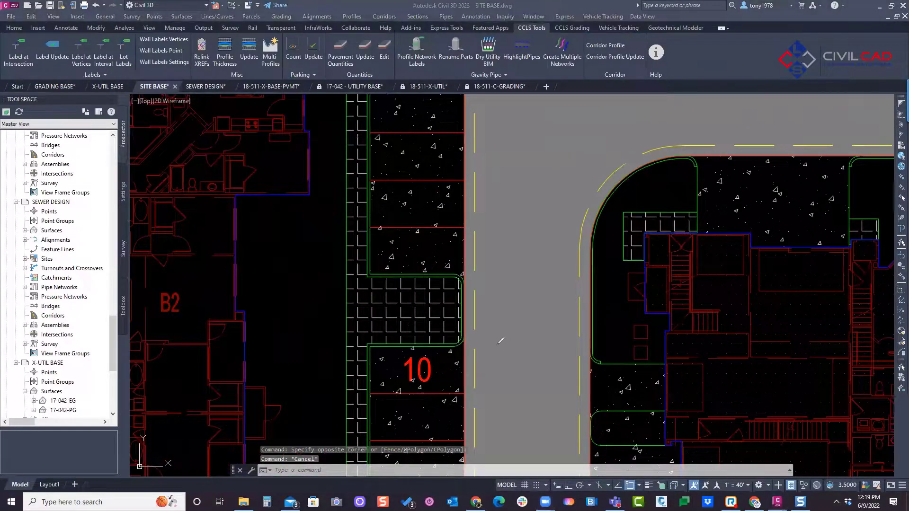
mouse_move(475, 280)
mouse_down()
mouse_move(454, 282)
mouse_move(467, 283)
mouse_up()
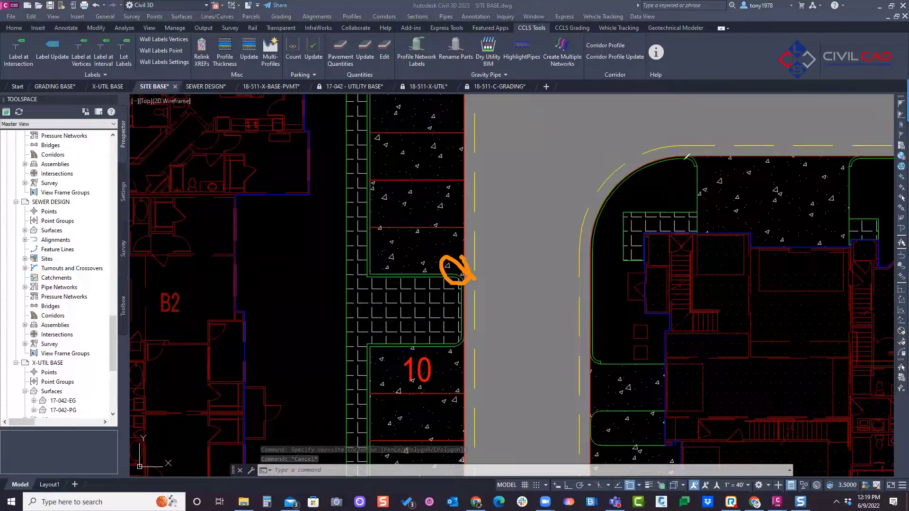
drag(867, 149, 842, 169)
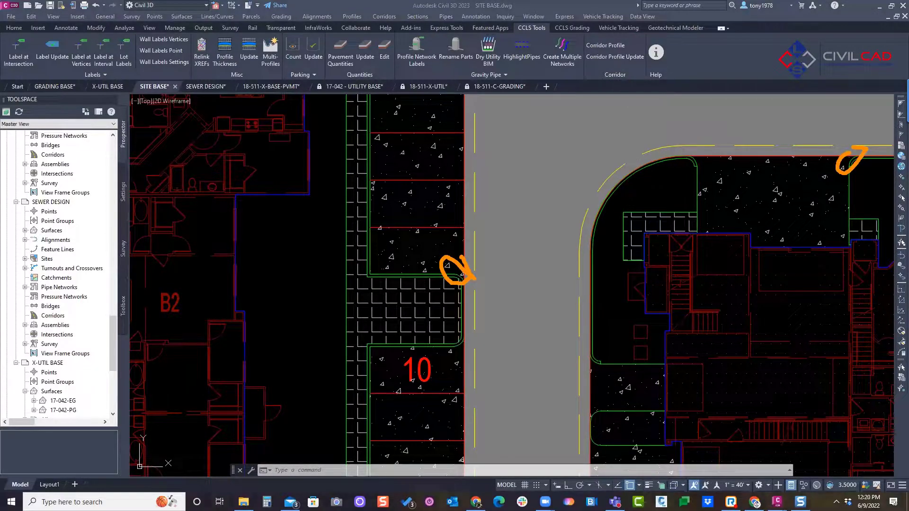
click(405, 193)
scroll(397, 222, down, 6)
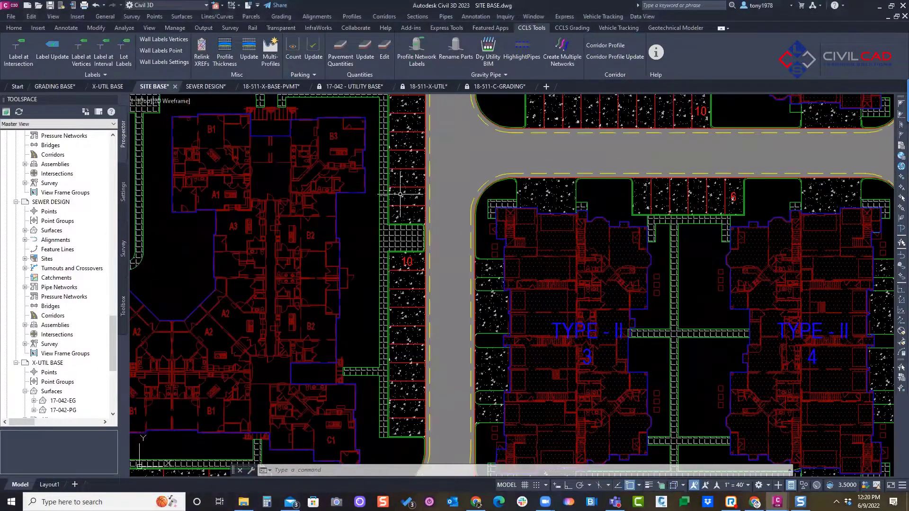
mouse_move(397, 222)
middle_down()
mouse_move(420, 222)
mouse_move(398, 287)
middle_up()
scroll(420, 222, down, 3)
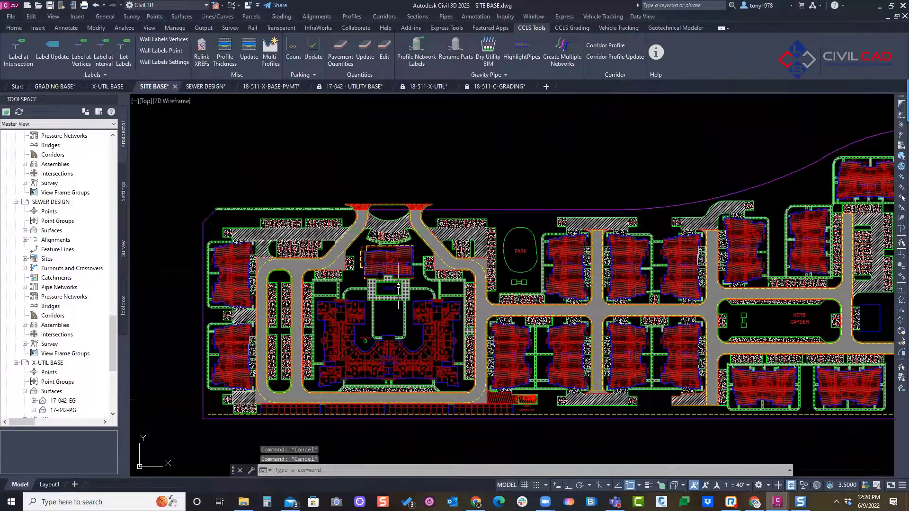
Step: Review the areas, volumes, unit costs and totals of all pavement types in the pavement legend
middle_drag(497, 138, 424, 121)
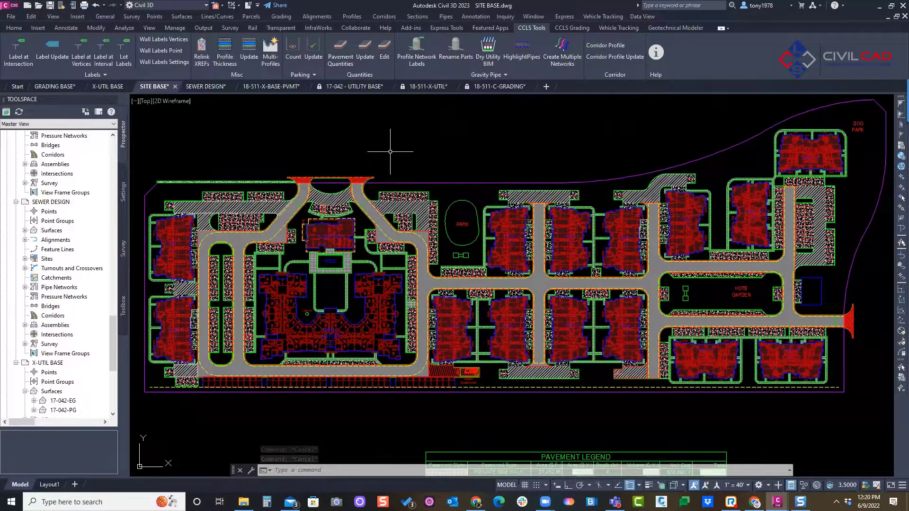
middle_drag(393, 151, 398, 148)
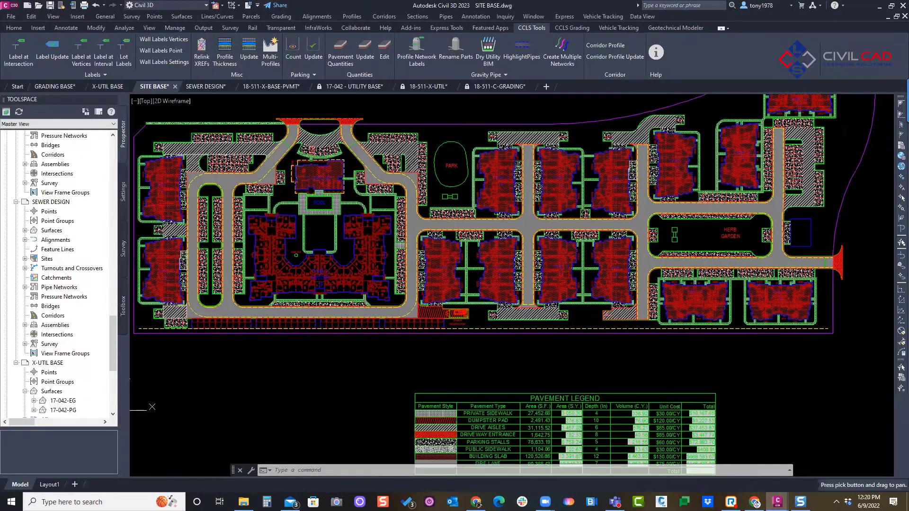
middle_drag(448, 236, 432, 181)
middle_drag(482, 306, 460, 208)
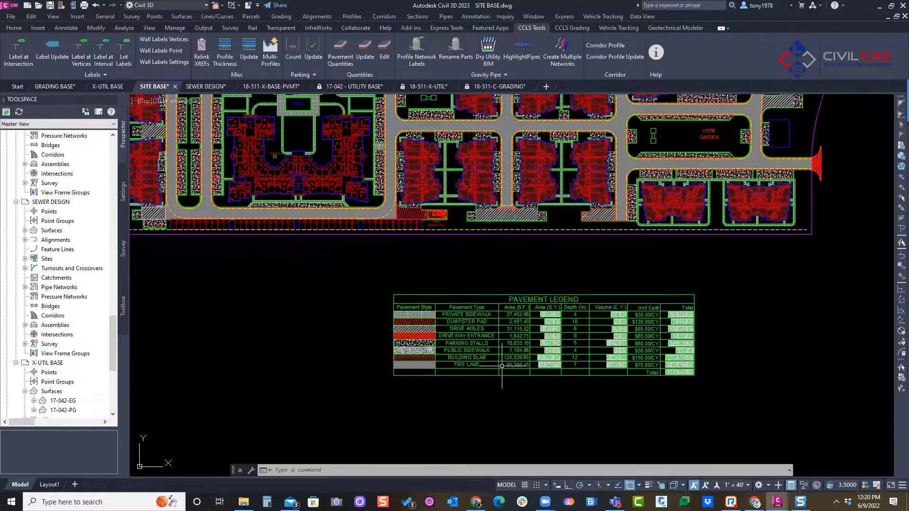
scroll(502, 366, up, 2)
scroll(537, 342, up, 2)
middle_drag(532, 317, 450, 301)
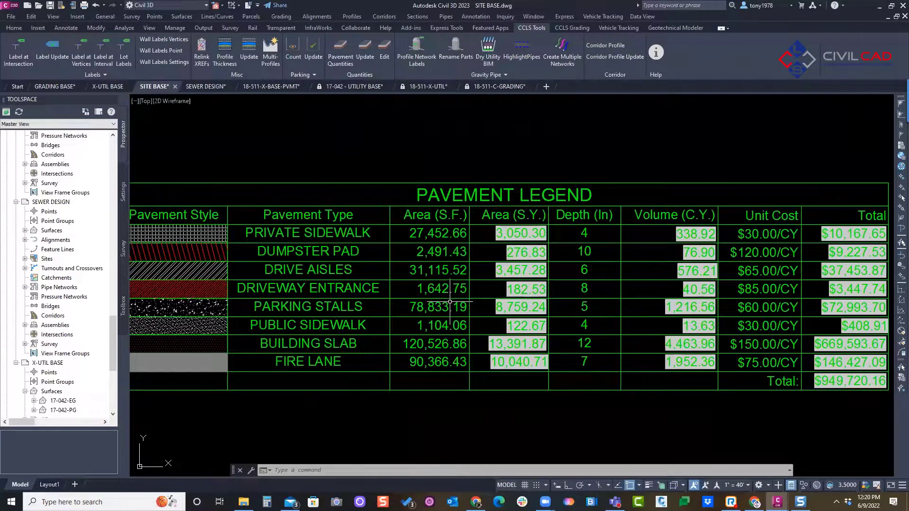
scroll(435, 276, down, 2)
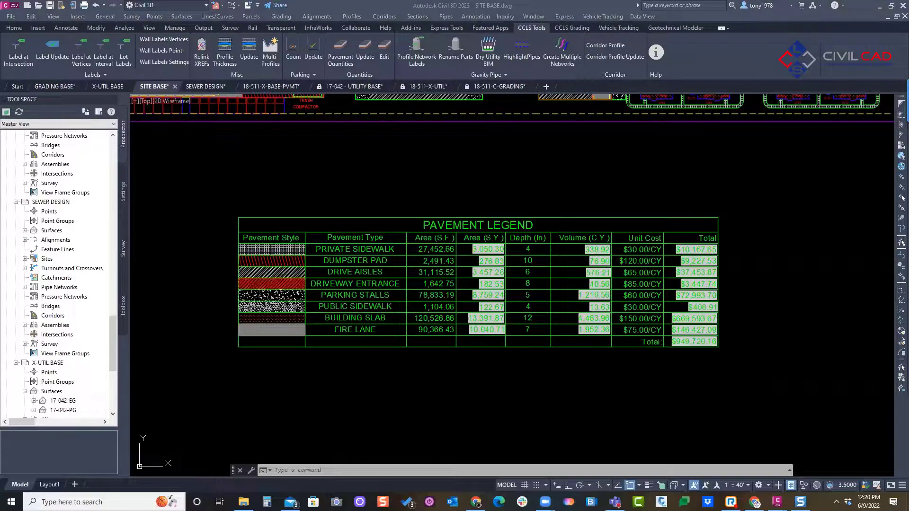
click(453, 191)
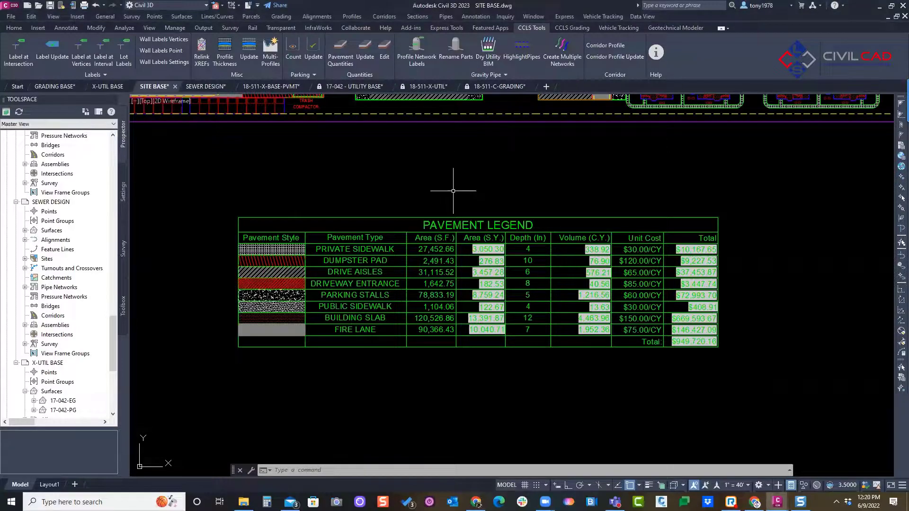
scroll(453, 191, down, 3)
key(Escape)
key(Escape)
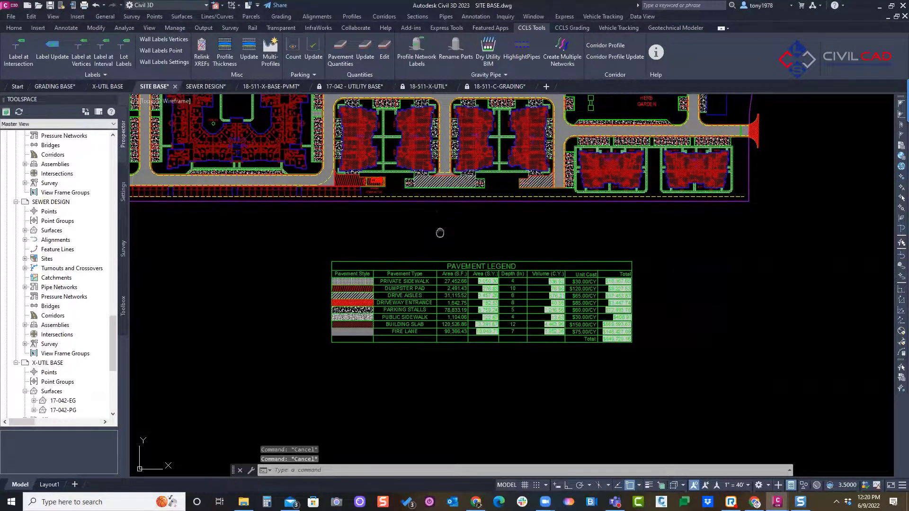
key(Escape)
middle_drag(437, 234, 421, 316)
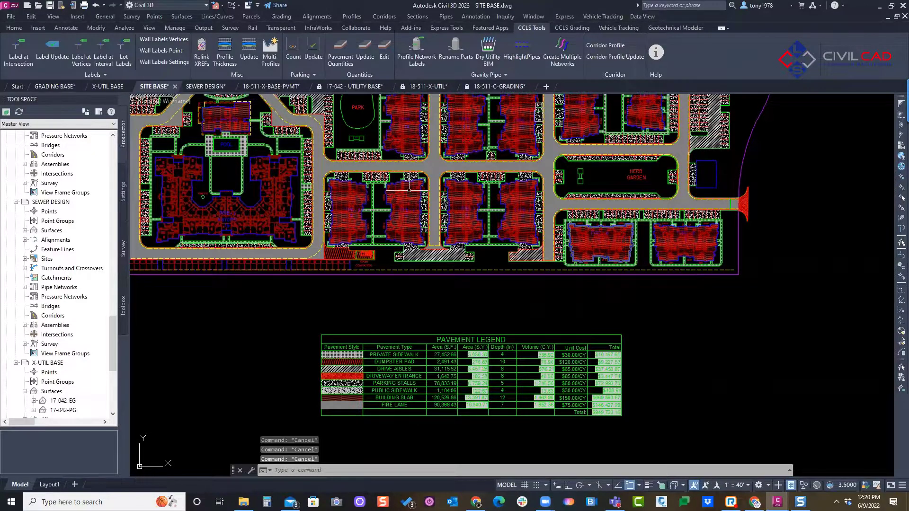
middle_drag(421, 193, 447, 200)
scroll(427, 214, down, 4)
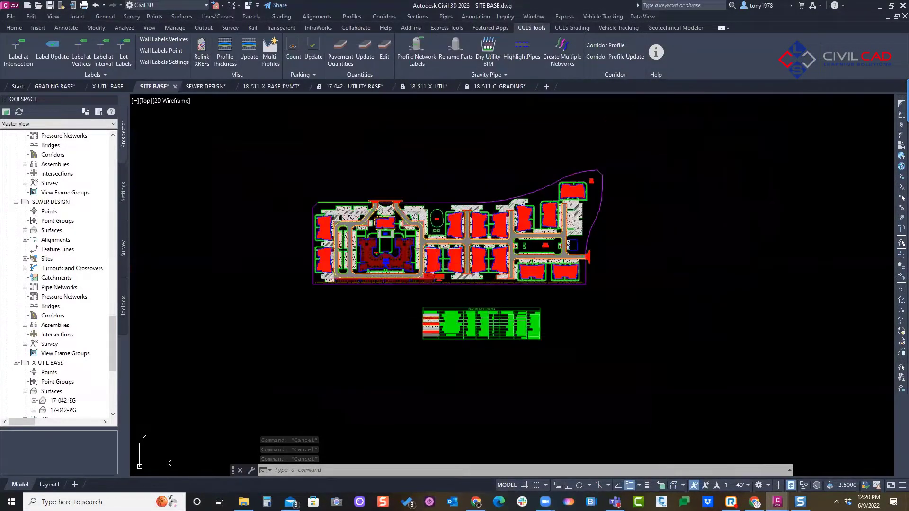
scroll(426, 214, down, 2)
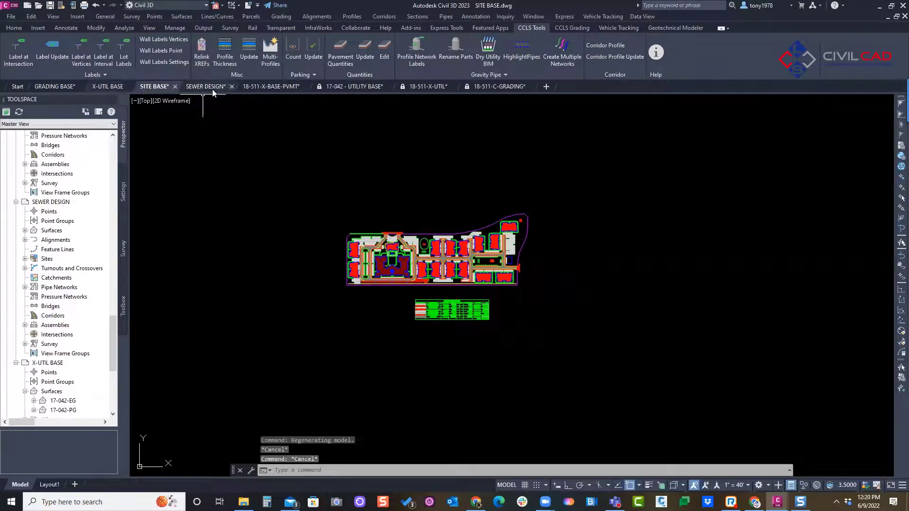
Step: Switch to the 18-511-X-BASE-PVMT drawing and bring the northern parking rows into close view
click(234, 89)
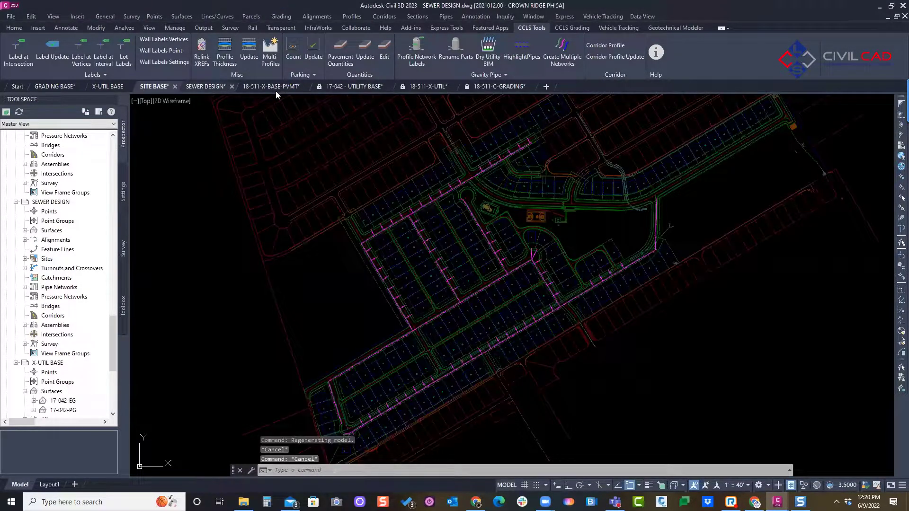
key(ctrl+Tab)
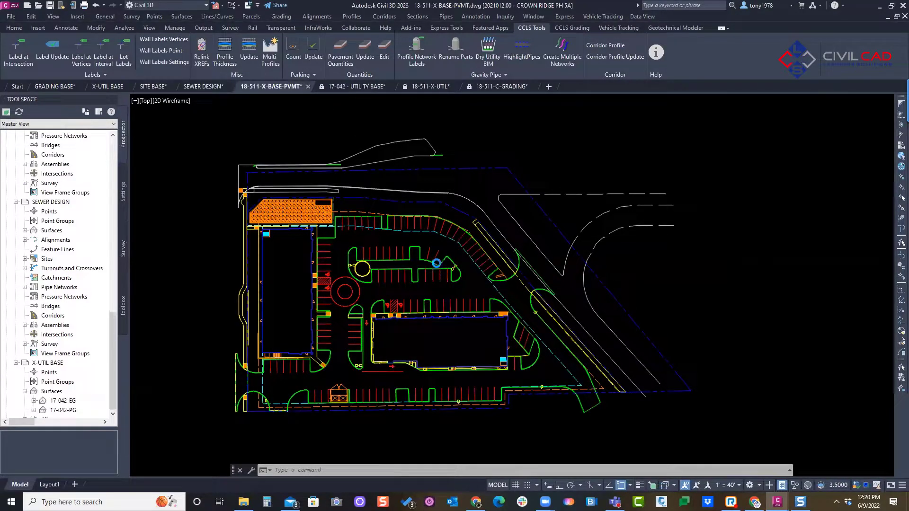
scroll(422, 242, up, 5)
scroll(422, 241, down, 2)
key(Escape)
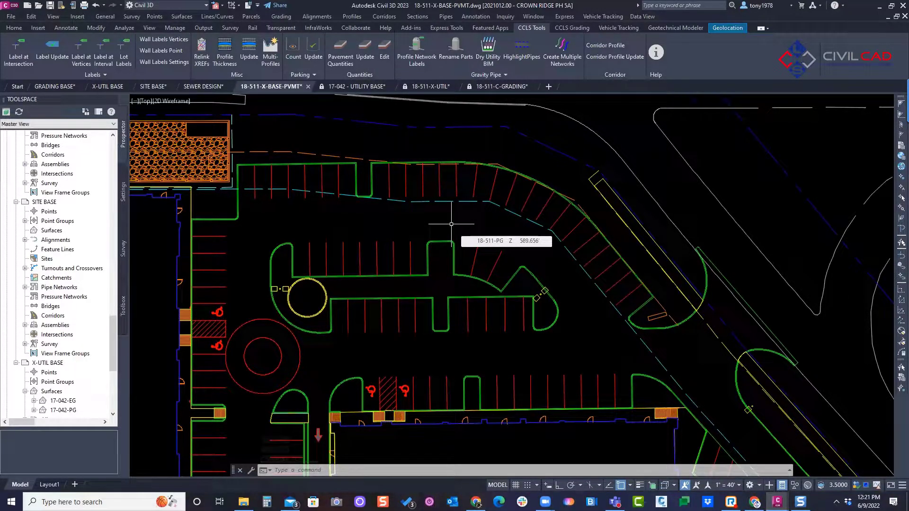
Step: Count the individual parking stalls one by one along the northern curb row
key(ctrl+2)
mouse_move(247, 182)
mouse_down()
mouse_move(243, 192)
mouse_move(250, 189)
mouse_up()
click(260, 181)
click(274, 180)
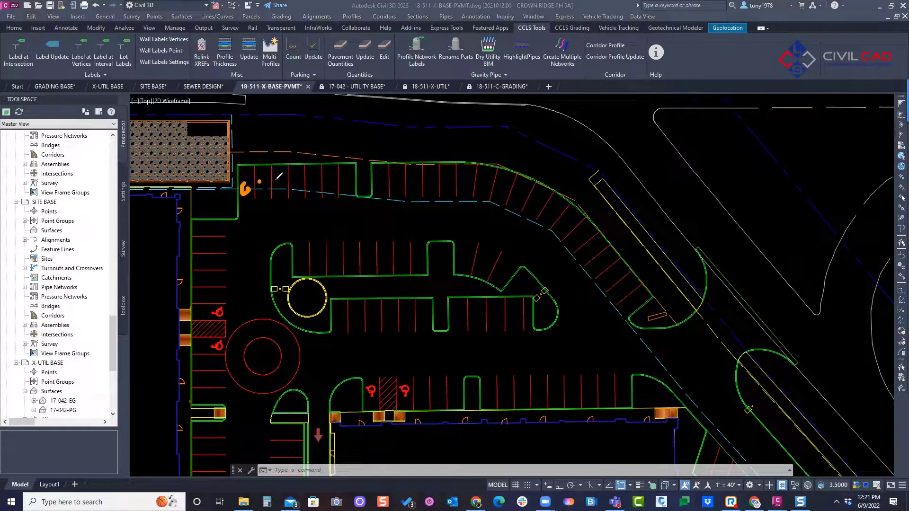
click(299, 185)
click(314, 183)
click(332, 187)
click(335, 185)
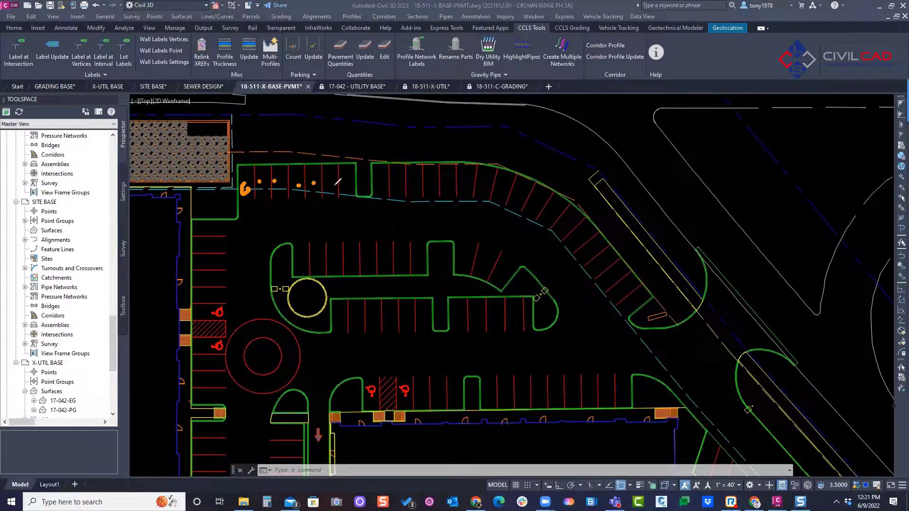
click(376, 182)
click(399, 180)
click(410, 180)
click(424, 182)
key(Escape)
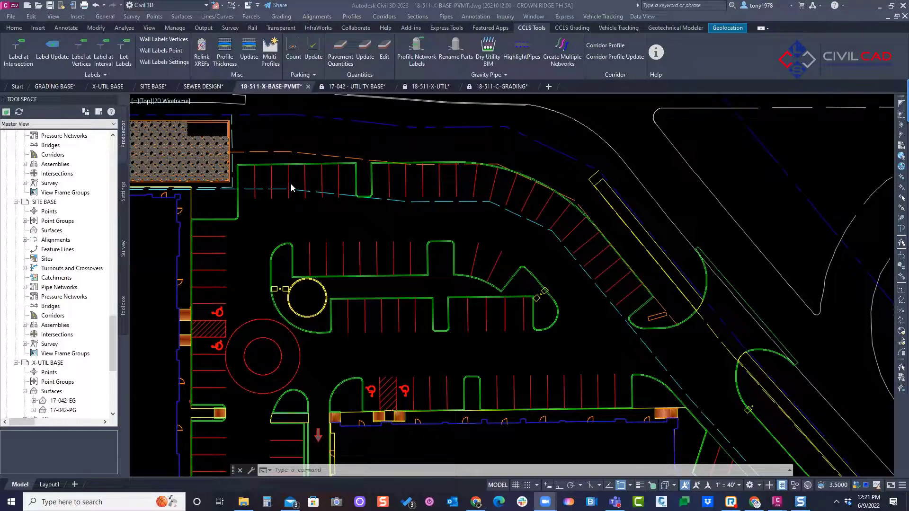
Step: Open single-segment line and curve labelling, then check the available parking stall line styles and the parking count style import option
scroll(412, 195, down, 5)
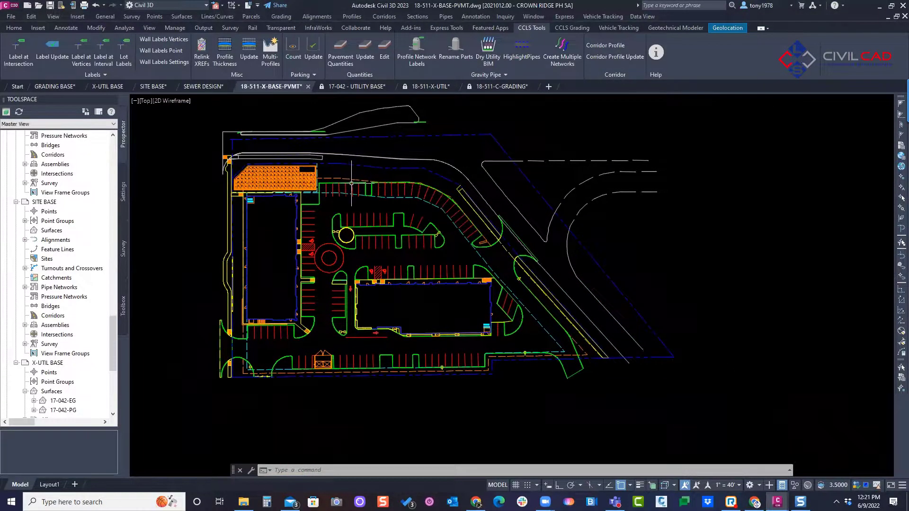
scroll(344, 182, up, 2)
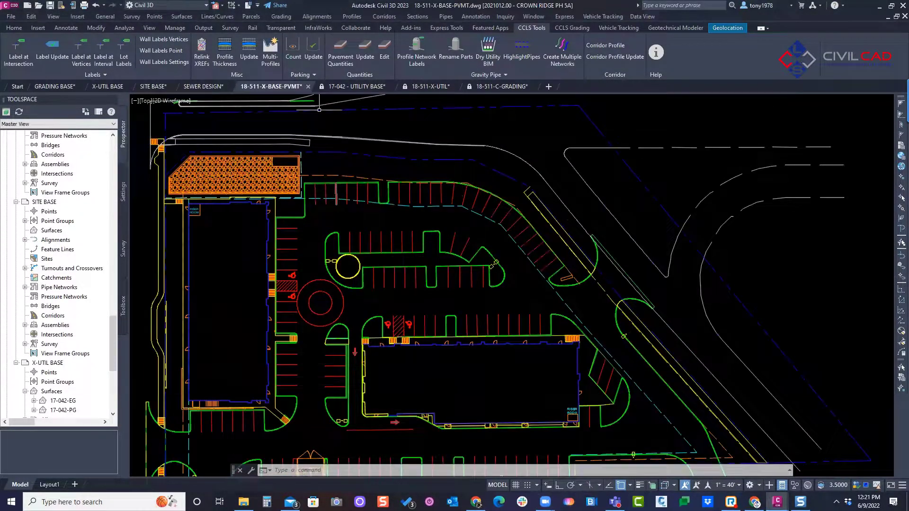
click(217, 16)
mouse_move(251, 96)
click(318, 99)
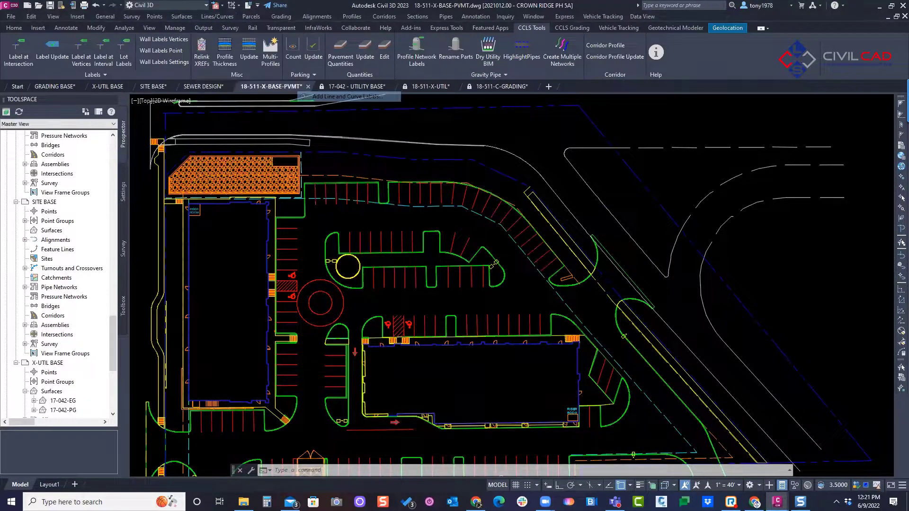
click(753, 170)
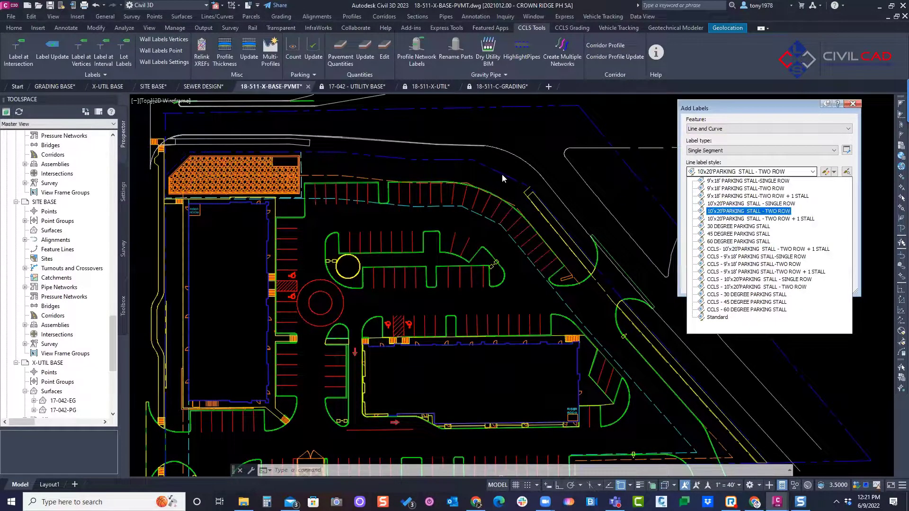
click(313, 77)
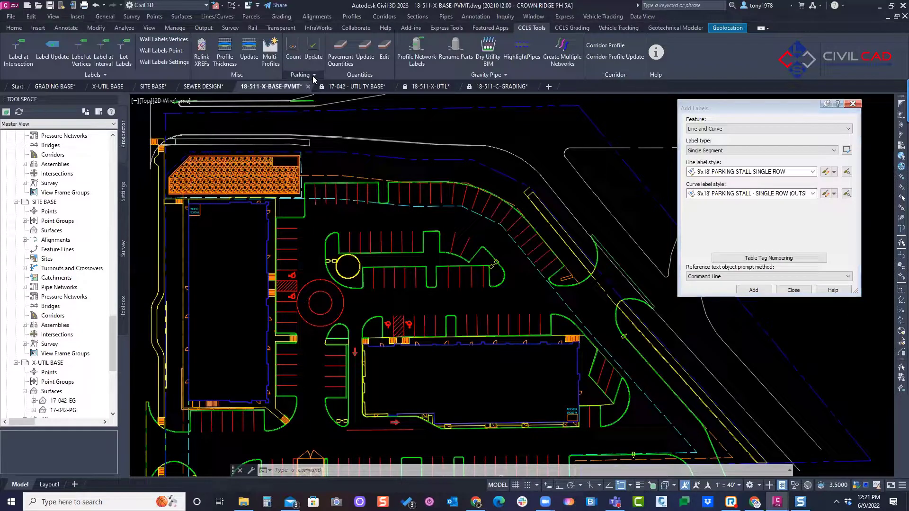
Step: Look through the plain and CCLS parking stall styles and set the line label style to 9'x18' PARKING STALL-SINGLE ROW
click(733, 173)
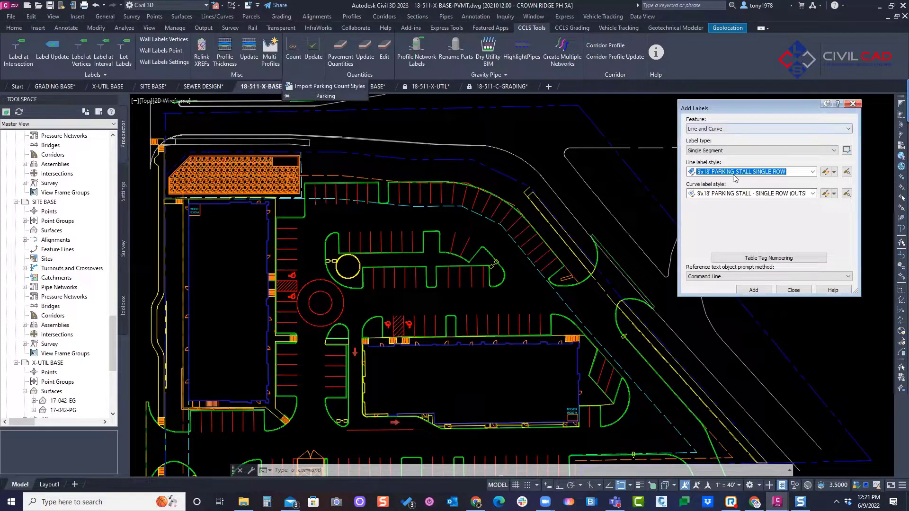
click(733, 173)
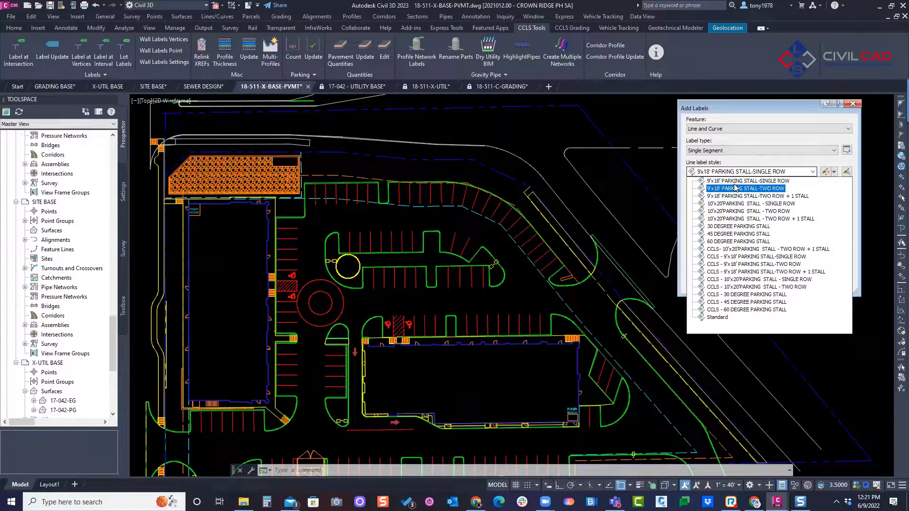
click(758, 264)
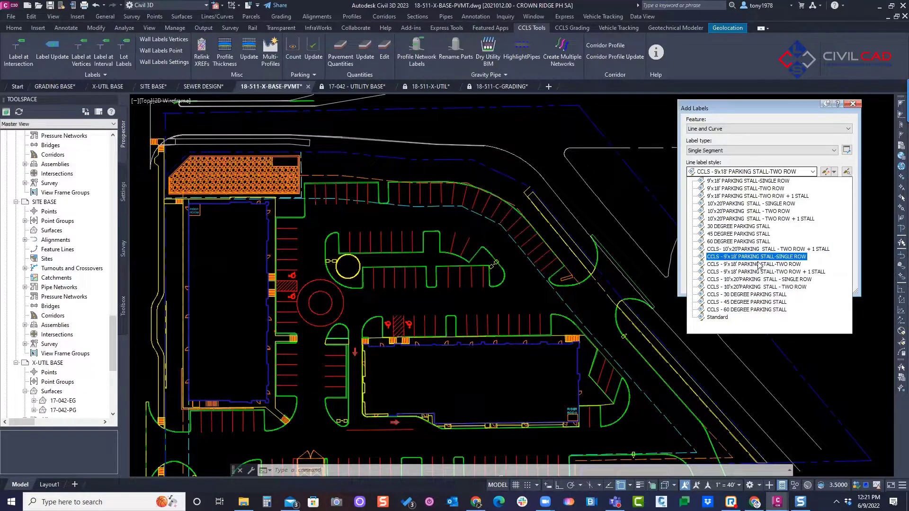
click(731, 180)
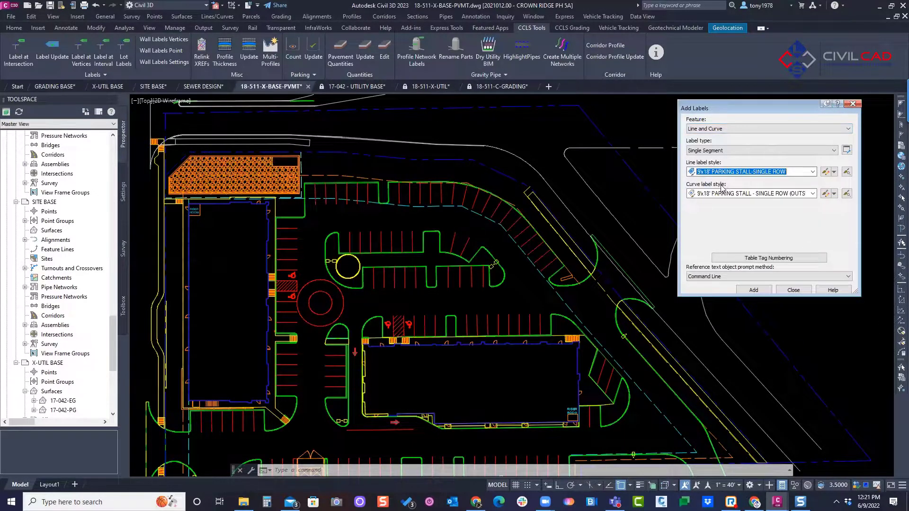
Step: Add stall count labels to the two straight curb segments of the northern parking row
click(753, 290)
scroll(348, 253, up, 5)
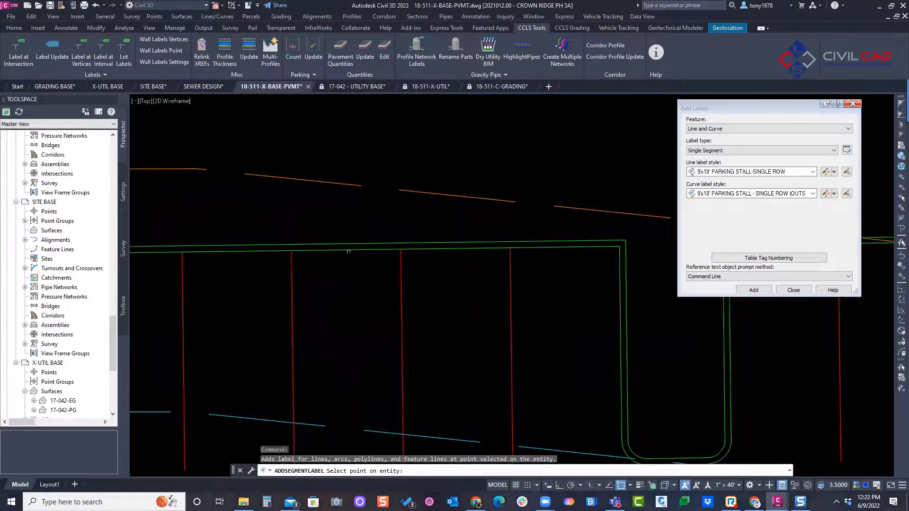
scroll(348, 253, down, 5)
scroll(367, 183, up, 3)
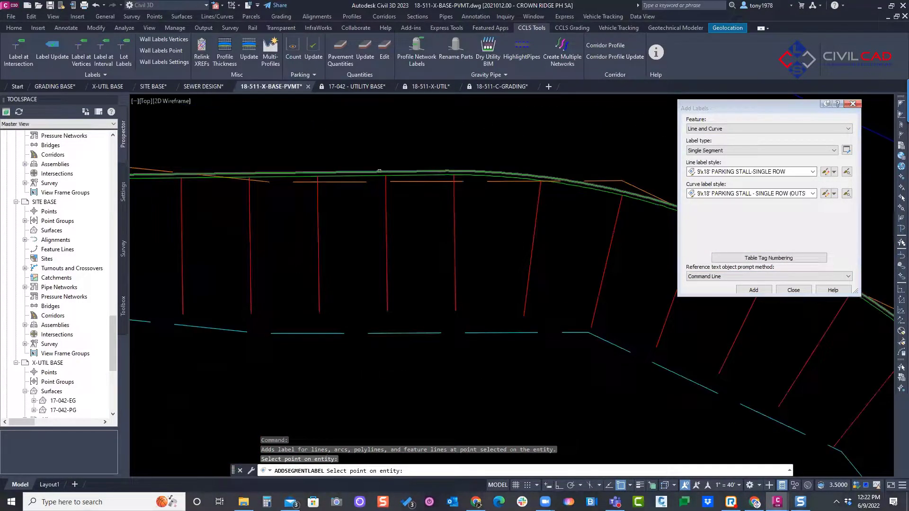
click(370, 178)
scroll(379, 185, down, 5)
scroll(442, 181, up, 3)
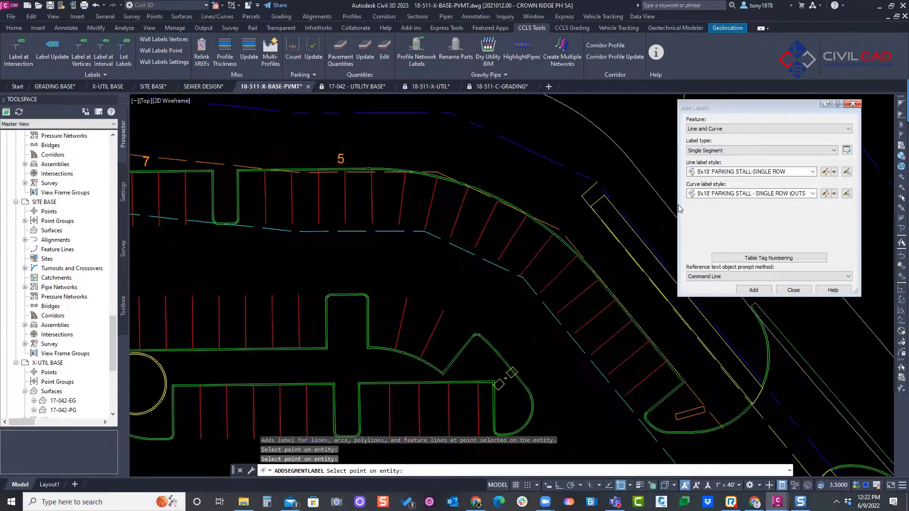
Step: Set the curve label style to 9'x18' PARKING STALL - SINGLE ROW (INSIDE) and label the northern row's curved curb
click(756, 194)
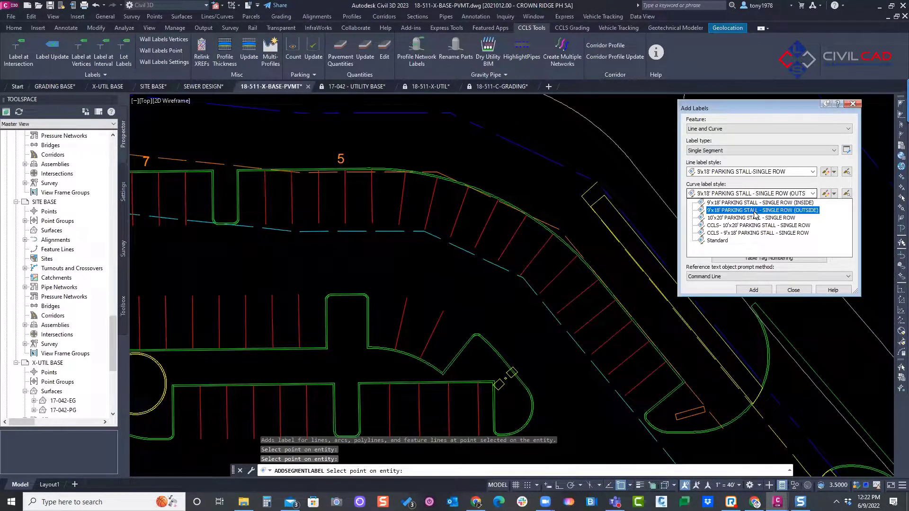
click(757, 203)
scroll(521, 185, up, 5)
scroll(521, 185, down, 5)
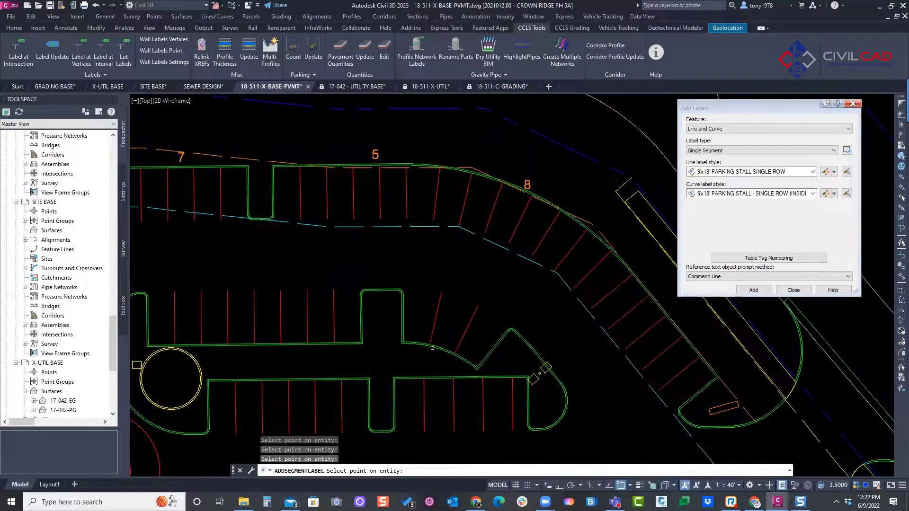
Step: Set the curve label style to 9'x18' PARKING STALL - SINGLE ROW (OUTSIDE) and label the curved curb of the central parking island
scroll(435, 349, up, 2)
click(797, 197)
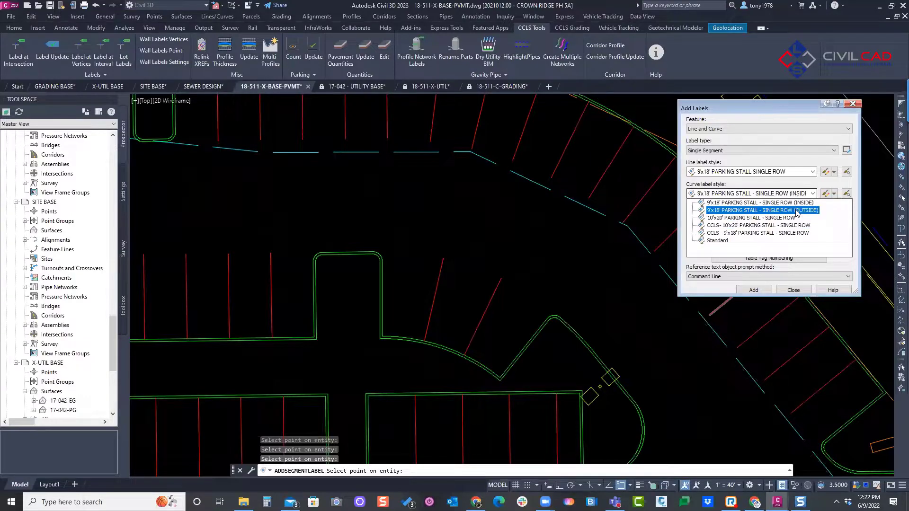
click(783, 213)
scroll(447, 343, up, 2)
click(446, 349)
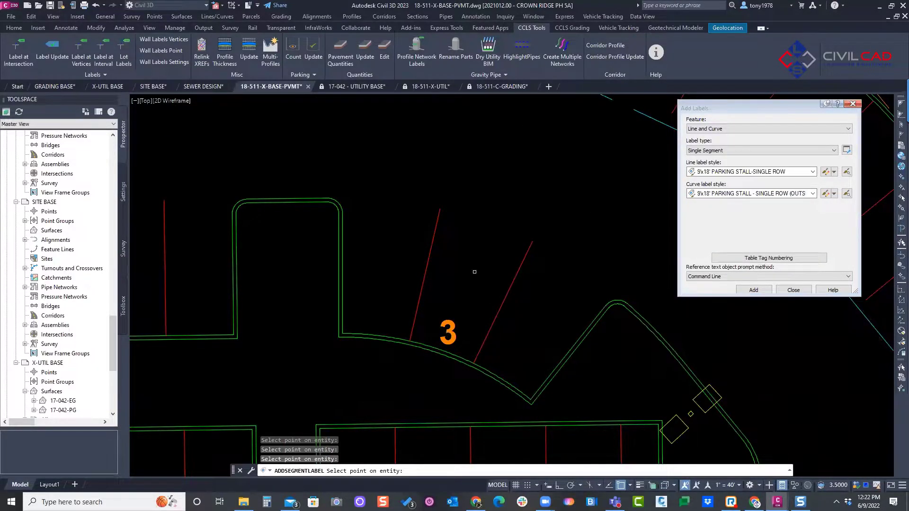
scroll(474, 238, down, 4)
Step: Review the two-row and two-row-plus-one-stall line label styles, then end the label placement
click(746, 173)
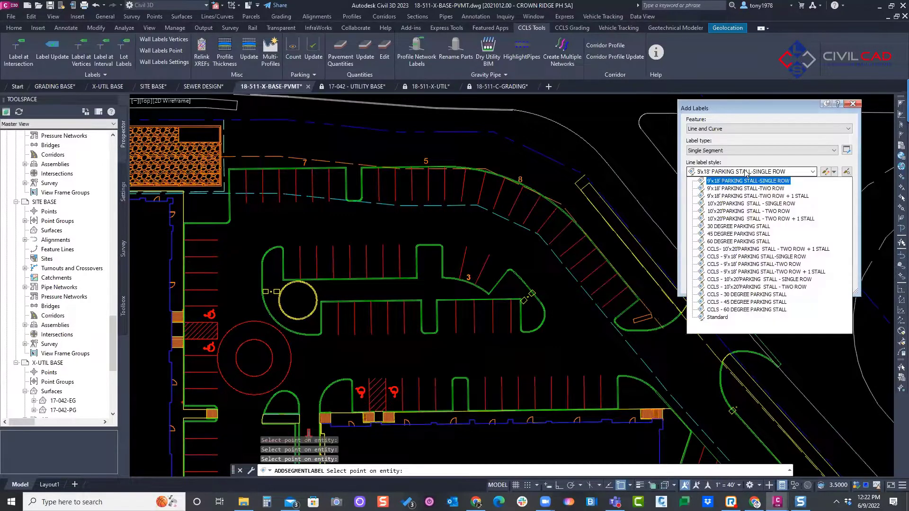
click(758, 196)
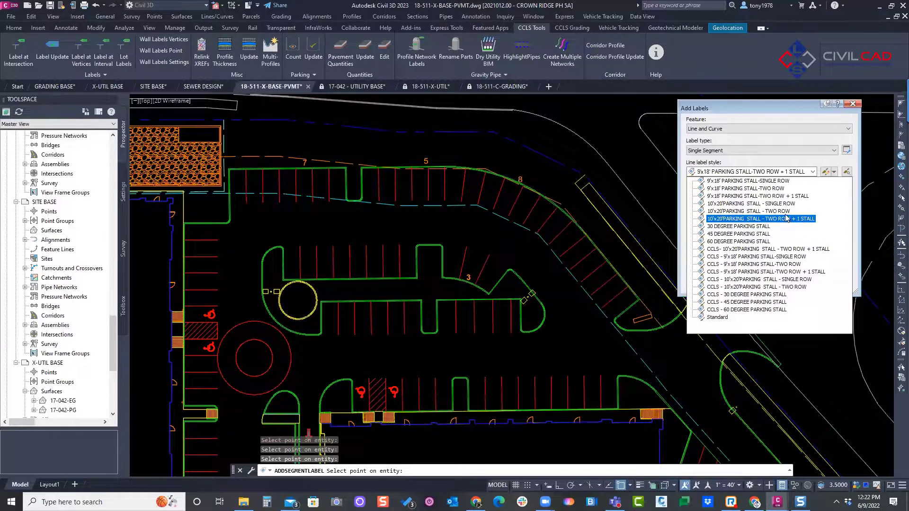
click(758, 212)
click(431, 228)
scroll(433, 224, down, 2)
mouse_move(436, 221)
middle_down()
mouse_move(403, 227)
mouse_move(419, 211)
mouse_move(378, 213)
middle_up()
key(Escape)
scroll(427, 214, down, 3)
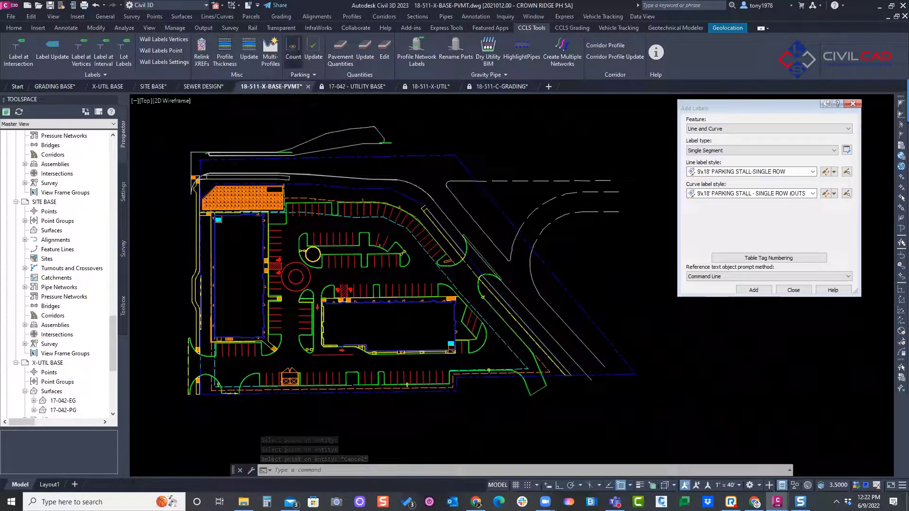
Step: Count the parking by style using the listed line and curve label styles and place the Parking Count table east of the site
click(294, 53)
scroll(501, 175, down, 2)
middle_drag(512, 175, 347, 175)
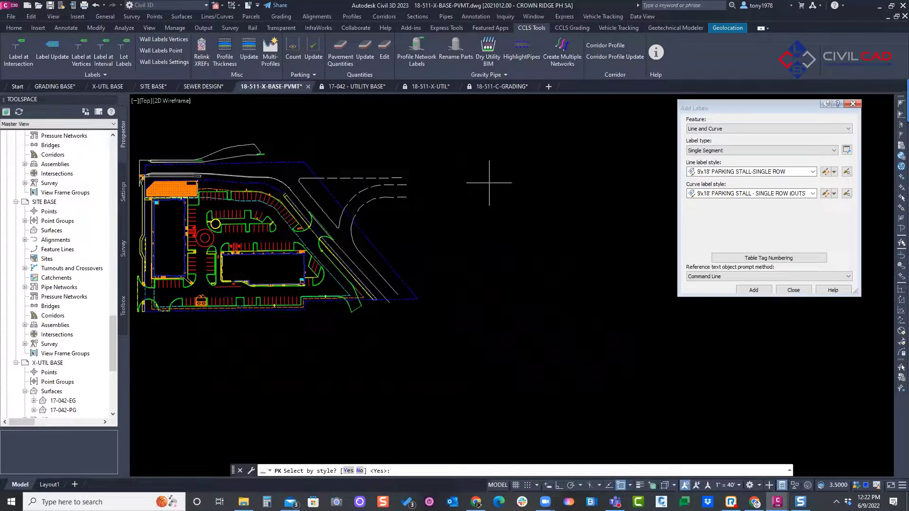
key(Return)
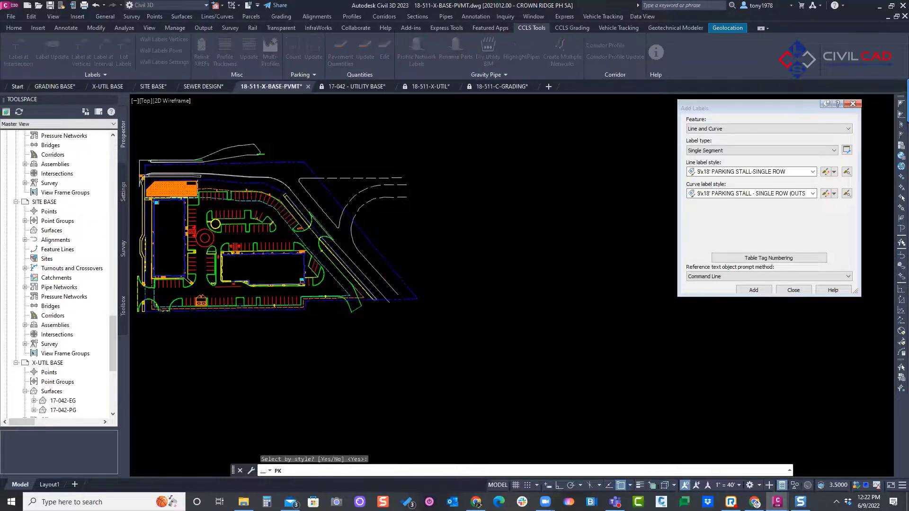
drag(702, 131, 428, 125)
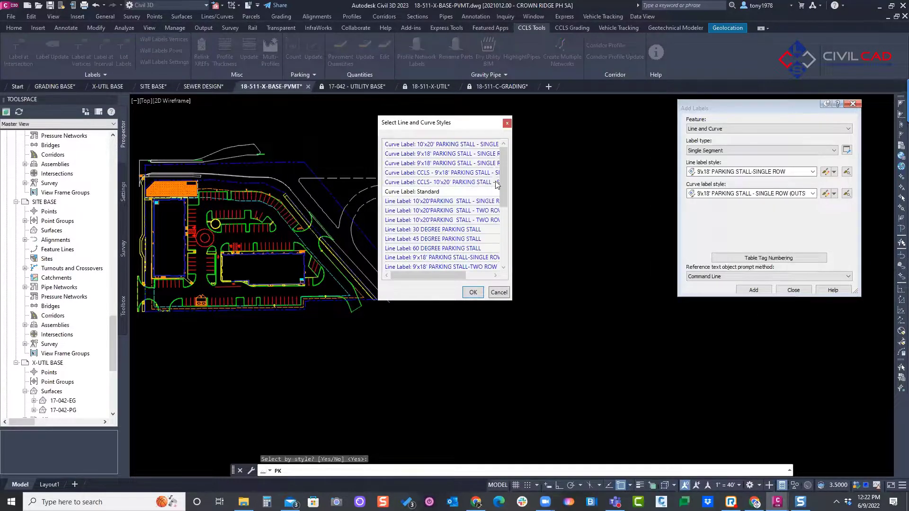
drag(504, 167, 503, 252)
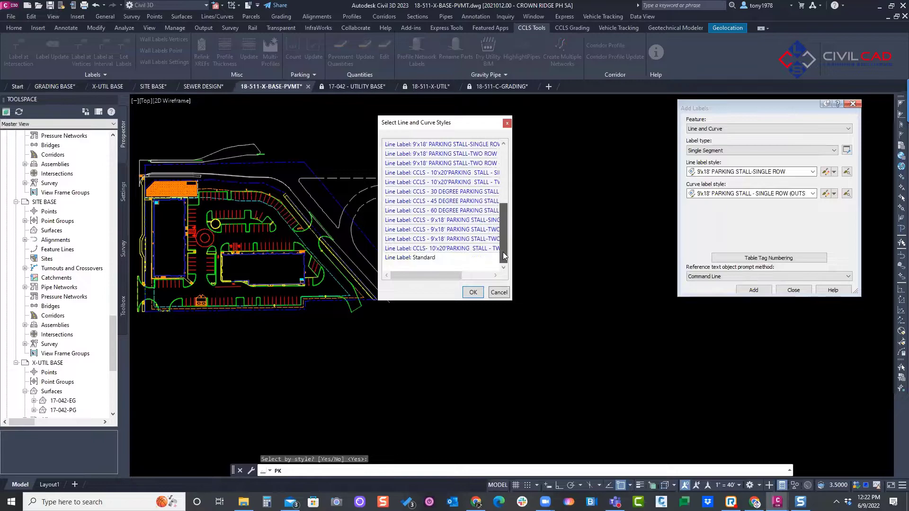
click(474, 292)
click(480, 202)
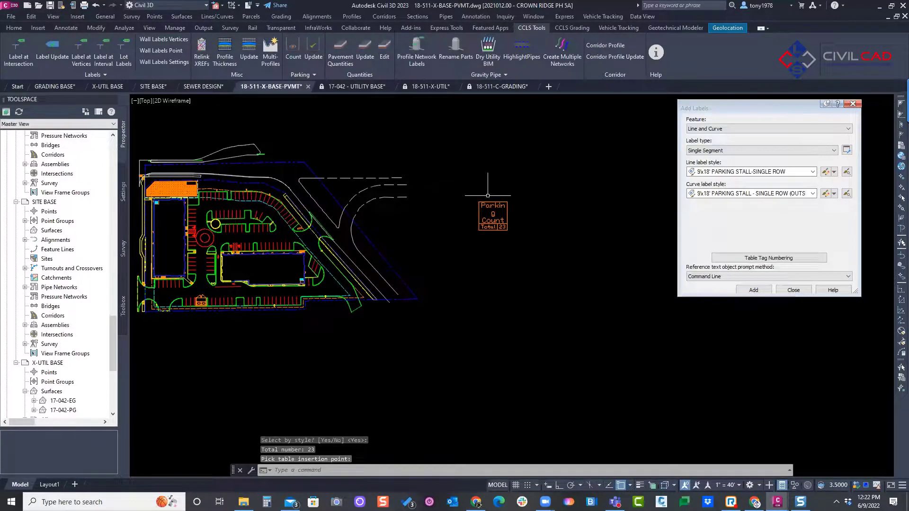
Step: Move the Parking Count table to the open area just north of the site
scroll(480, 205, up, 4)
middle_drag(458, 207, 477, 202)
scroll(477, 202, down, 2)
mouse_move(478, 202)
middle_down()
mouse_move(547, 202)
mouse_move(628, 237)
middle_up()
click(570, 189)
click(543, 211)
click(556, 198)
scroll(530, 174, down, 2)
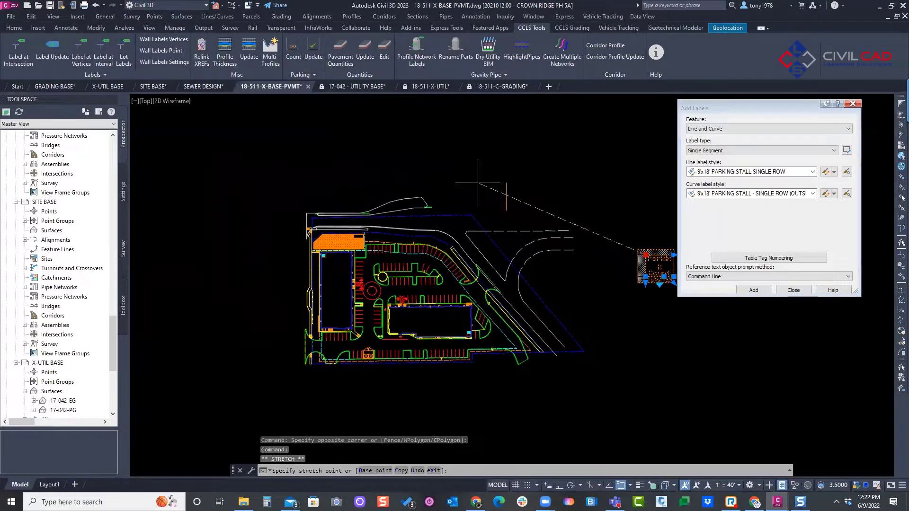
scroll(400, 155, up, 2)
click(396, 156)
key(Escape)
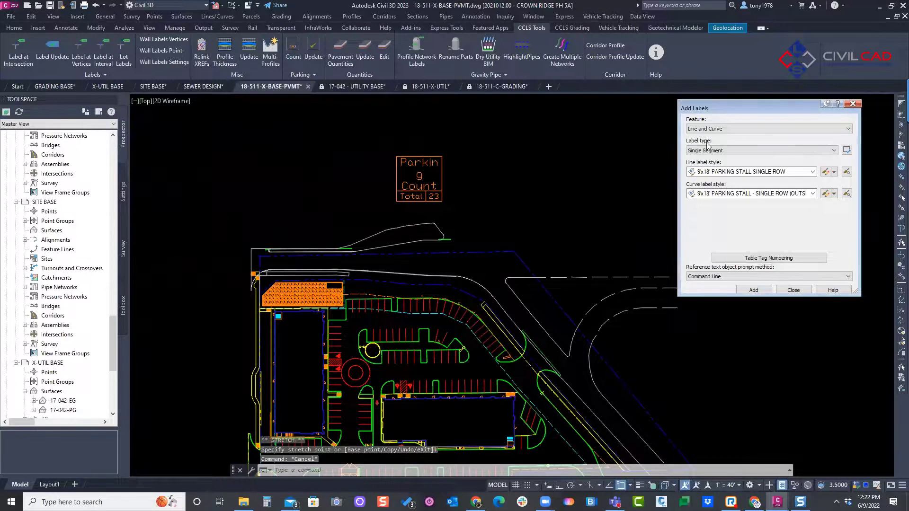
Step: Close the labelling dialog, delete the stall label on the northern row's western straight curb and update the parking count
click(853, 104)
key(Escape)
key(Escape)
scroll(354, 342, up, 4)
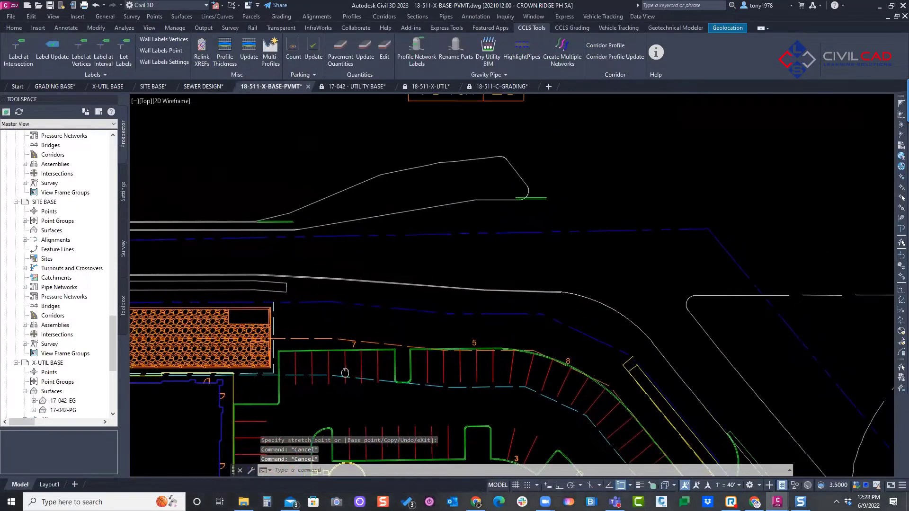
click(354, 342)
scroll(360, 400, down, 2)
key(Delete)
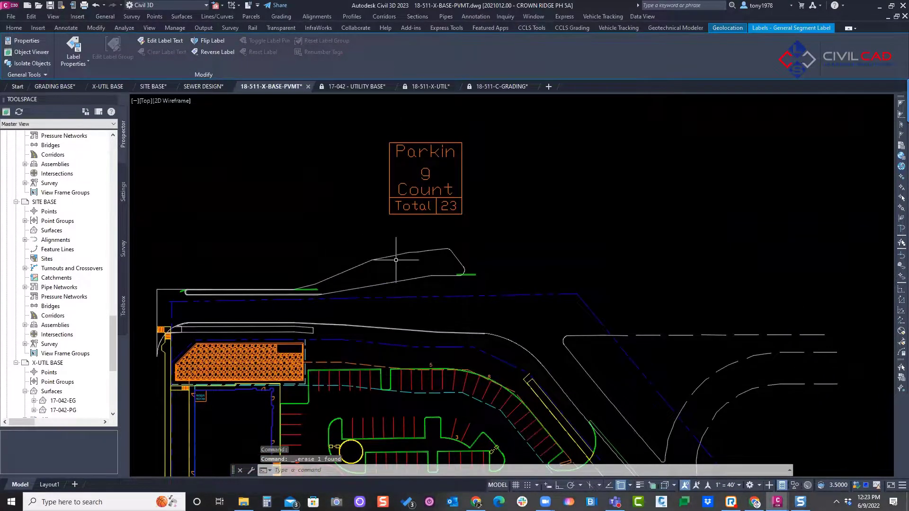
click(313, 47)
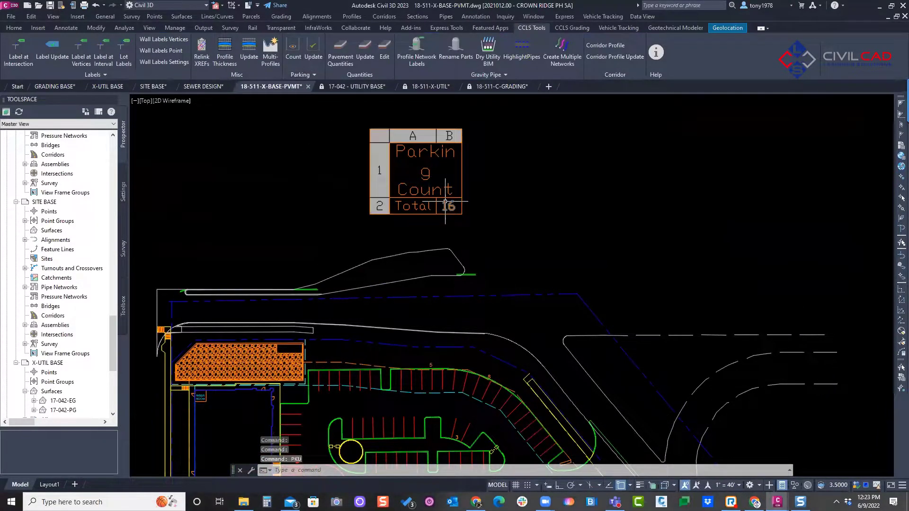
Step: Delete the stall label on the northern row's middle straight curb and update the Parking Count table again
middle_drag(451, 295, 448, 283)
scroll(433, 345, up, 2)
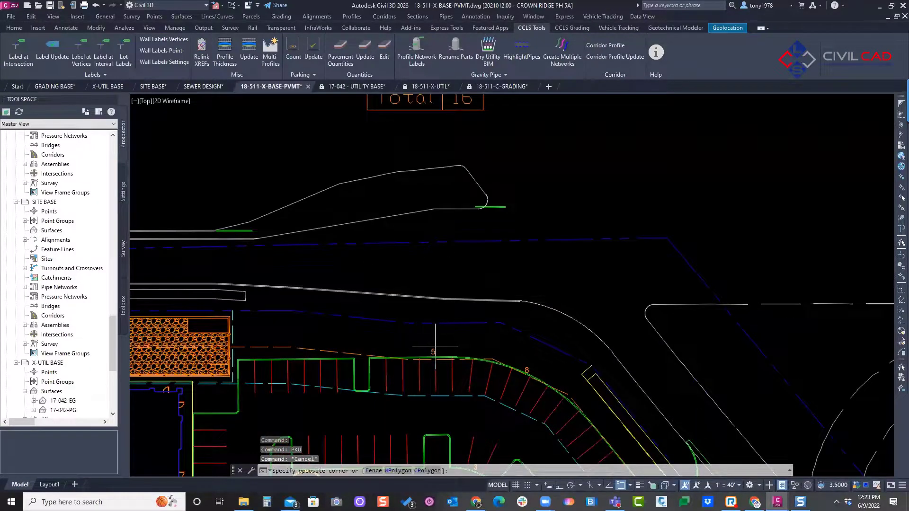
key(Escape)
click(434, 350)
key(Delete)
click(312, 52)
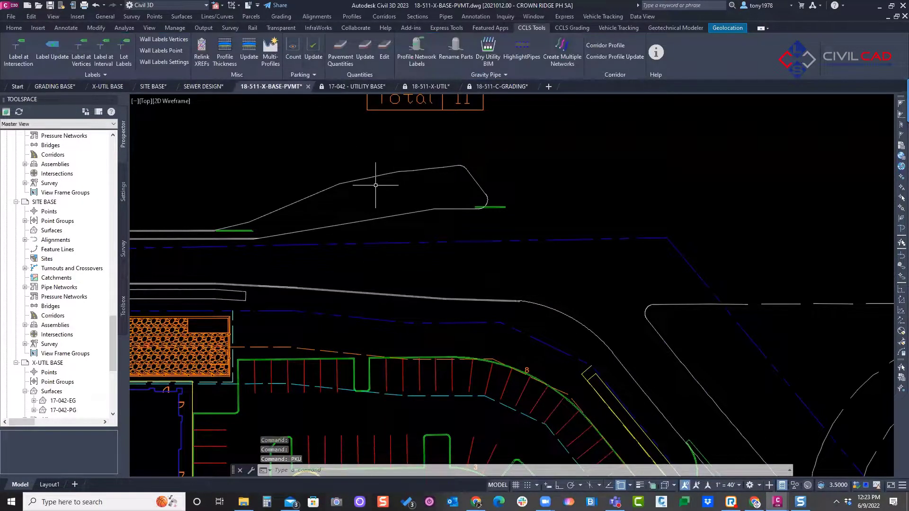
middle_drag(377, 177, 376, 241)
key(Escape)
Step: Label the stalls on the central island's two western straight curbs with single-segment labels using the 9x18' PARKING STALL-SINGLE ROW line style
click(227, 18)
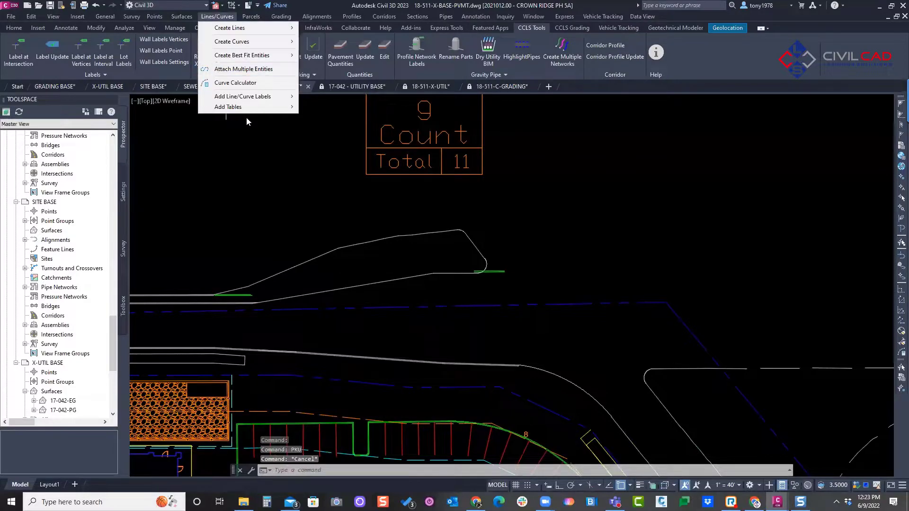
mouse_move(259, 98)
click(337, 98)
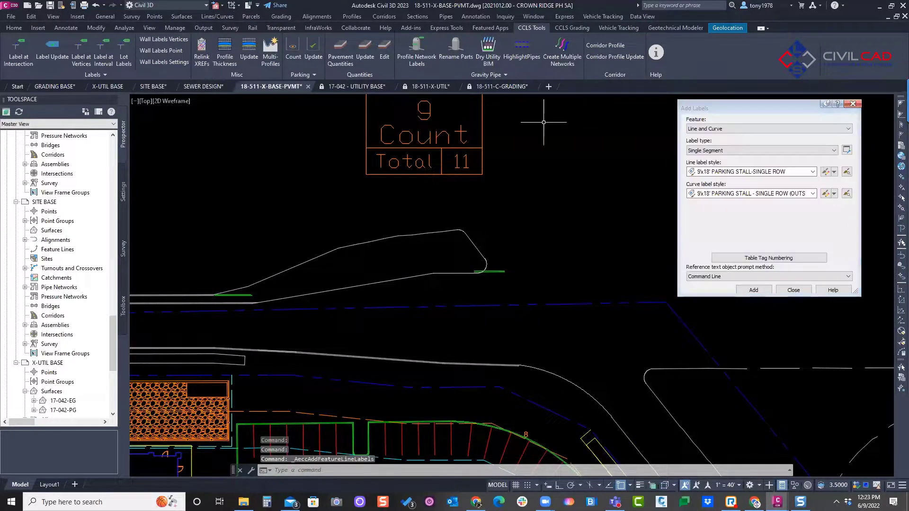
click(754, 290)
scroll(396, 209, down, 5)
scroll(396, 209, up, 8)
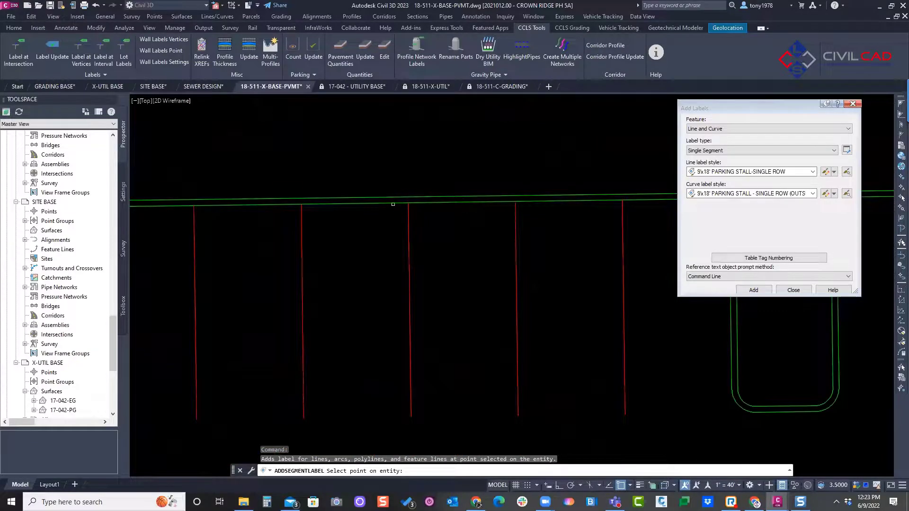
click(393, 204)
scroll(393, 208, down, 2)
click(390, 253)
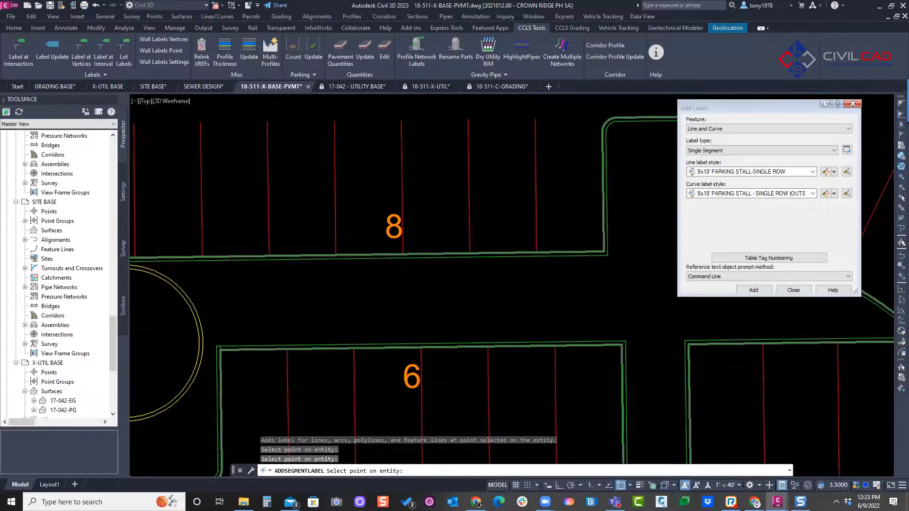
Step: Add a stall label to the central island's southeastern straight curb and end the labelling command
scroll(390, 254, down, 2)
middle_drag(463, 292, 405, 278)
scroll(595, 303, up, 2)
click(598, 286)
scroll(598, 286, down, 4)
mouse_move(524, 273)
middle_down()
mouse_move(497, 269)
mouse_move(413, 320)
middle_up()
scroll(412, 320, down, 2)
key(Escape)
Step: Update the Parking Count table to include the newly labelled central island rows
middle_drag(424, 141, 435, 276)
scroll(410, 161, down, 4)
middle_drag(414, 110, 415, 166)
scroll(426, 164, up, 2)
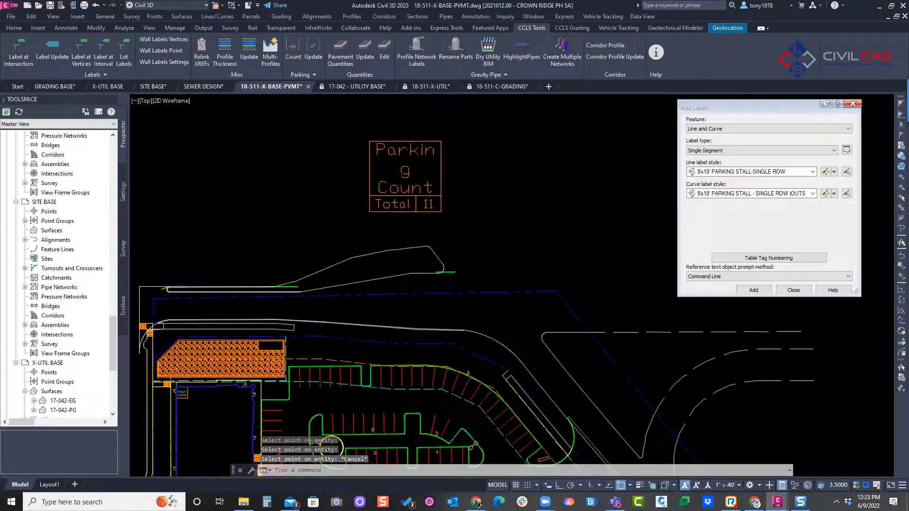
click(314, 51)
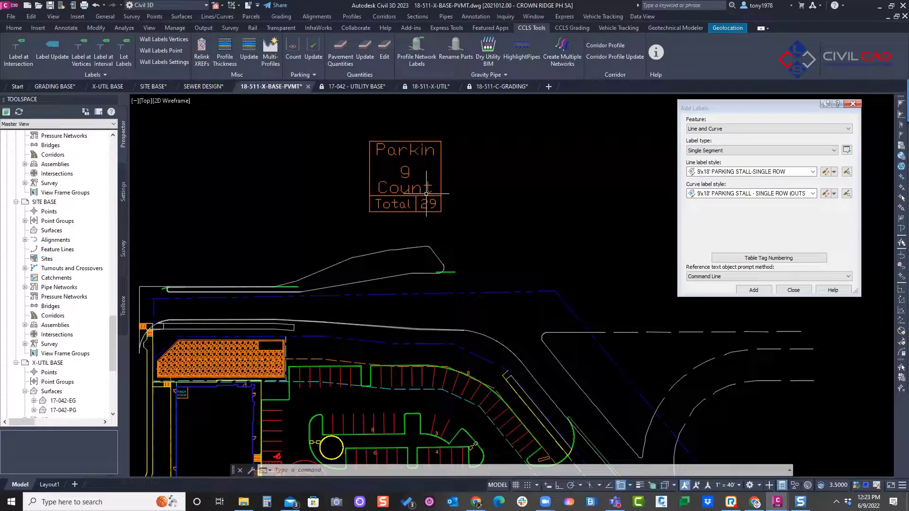
Step: Locate the command for importing the parking count styles
scroll(444, 236, down, 5)
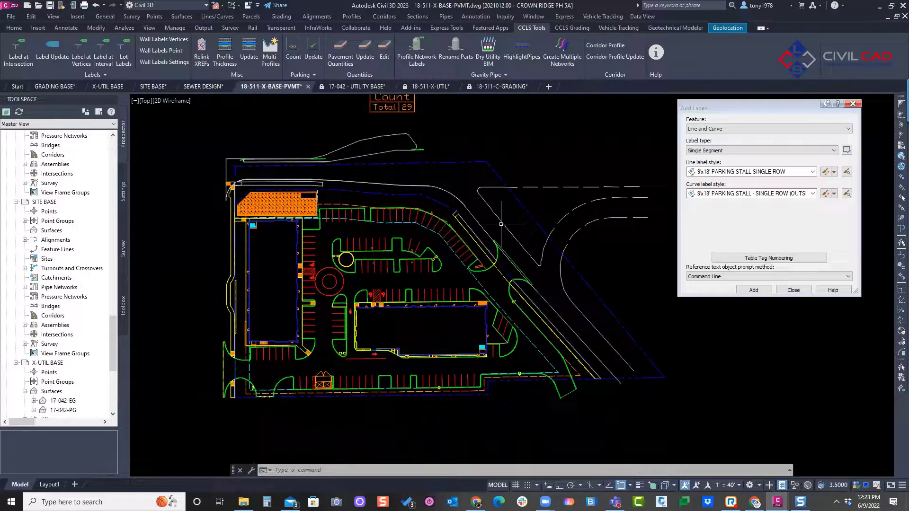
scroll(491, 213, up, 3)
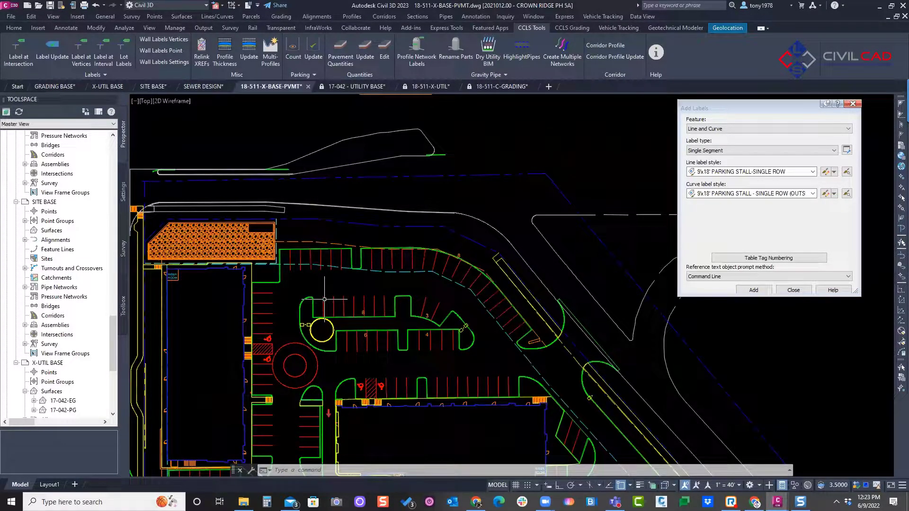
click(313, 65)
click(301, 75)
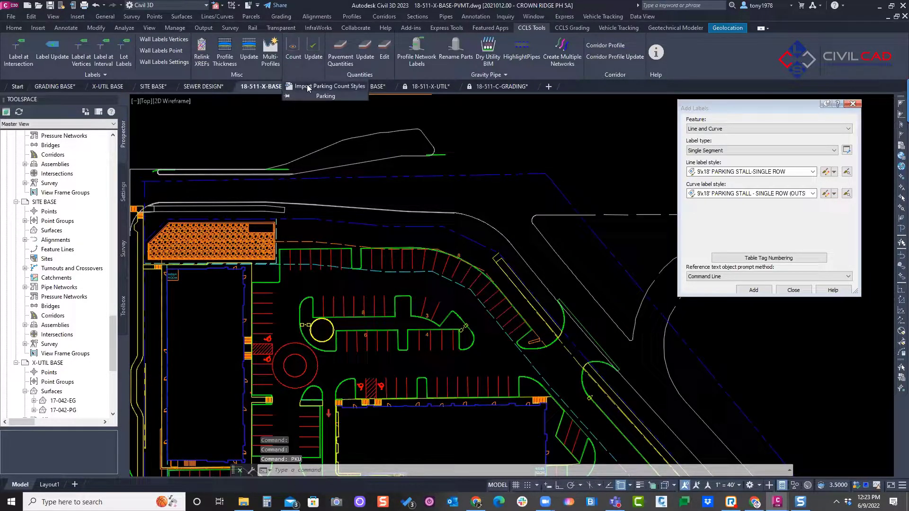
middle_drag(462, 165, 433, 220)
key(Escape)
middle_drag(436, 172, 440, 215)
middle_drag(542, 219, 536, 213)
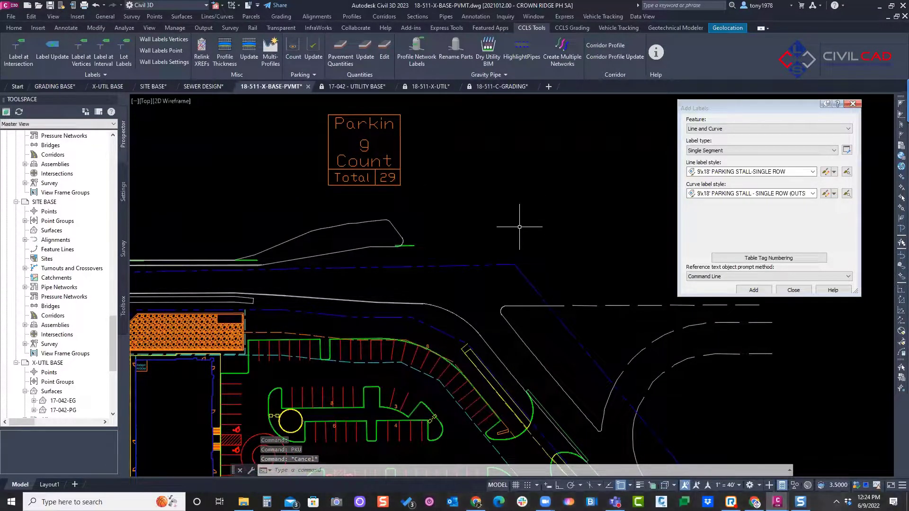
middle_drag(417, 202, 420, 205)
key(Escape)
click(402, 154)
key(Escape)
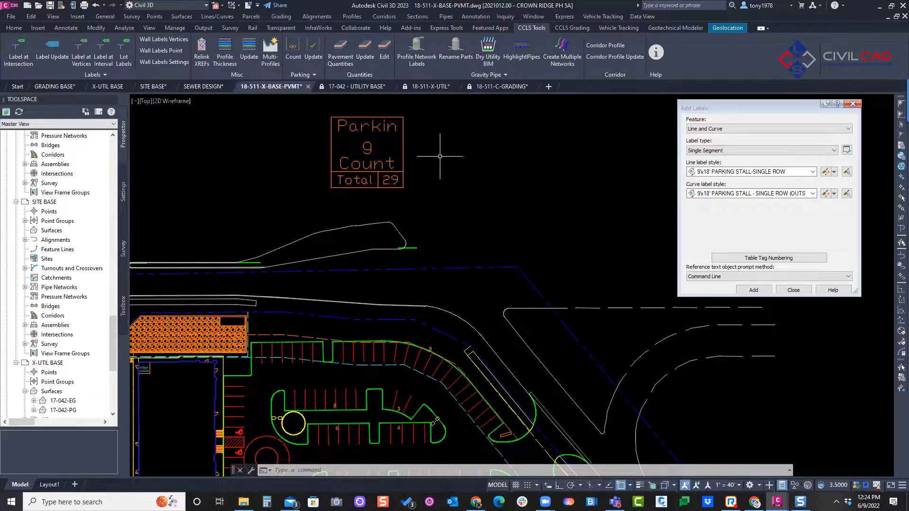
Step: Inspect the curb polyline around the small landscape island in the northern parking row
scroll(464, 303, up, 5)
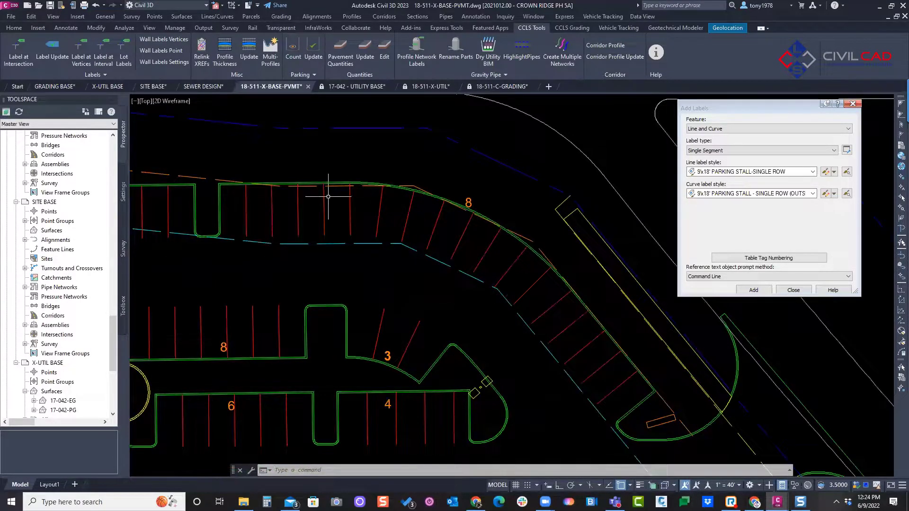
scroll(328, 196, down, 3)
scroll(370, 152, up, 6)
click(370, 148)
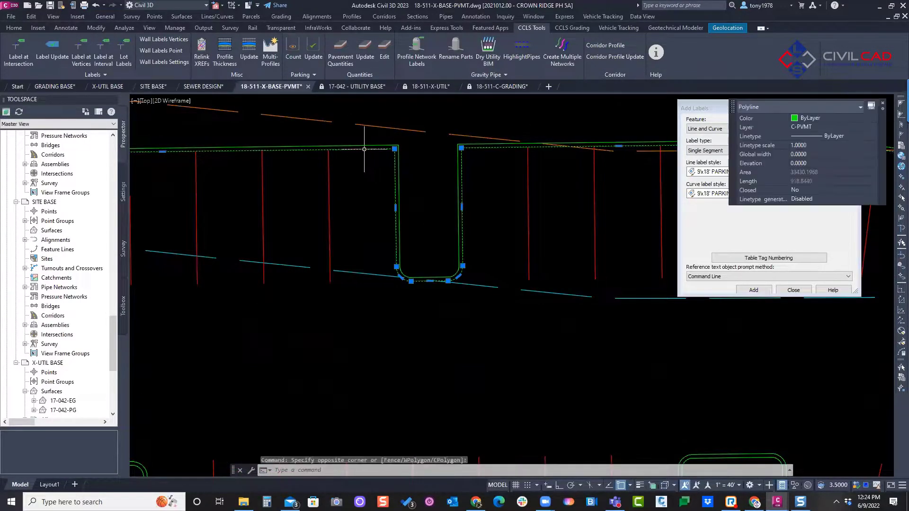
scroll(369, 148, down, 6)
click(378, 191)
key(Escape)
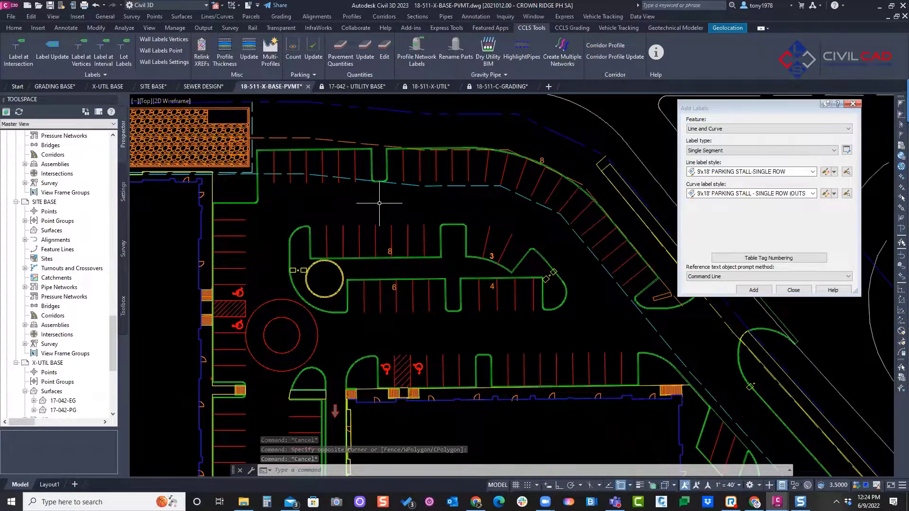
middle_drag(379, 203, 381, 193)
key(Escape)
key(Escape)
Step: Flip the central island's 8-stall label across its curb, slide it west along the curb and flip it back to the stall side
scroll(390, 236, up, 4)
click(391, 239)
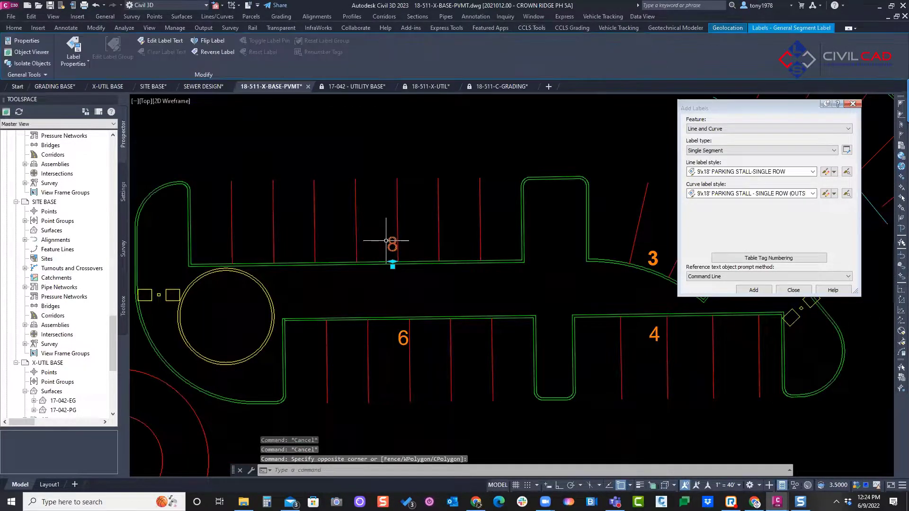
click(216, 43)
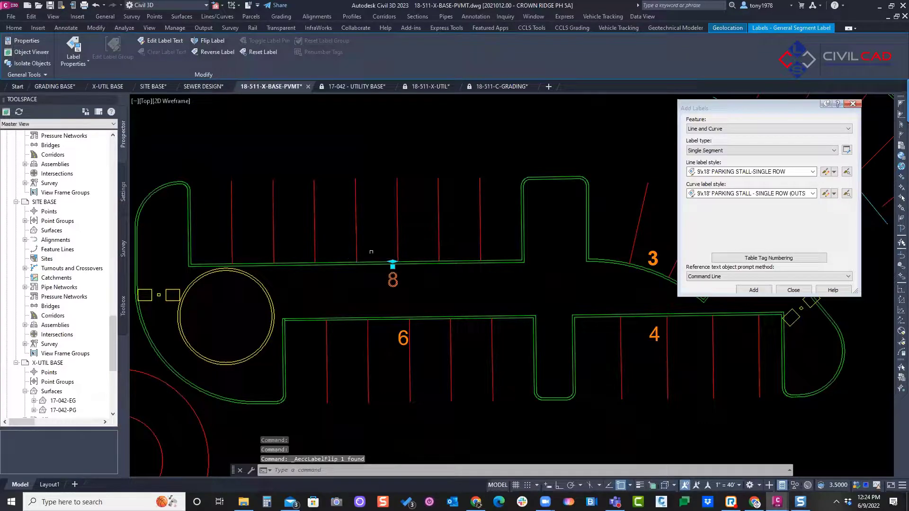
click(392, 266)
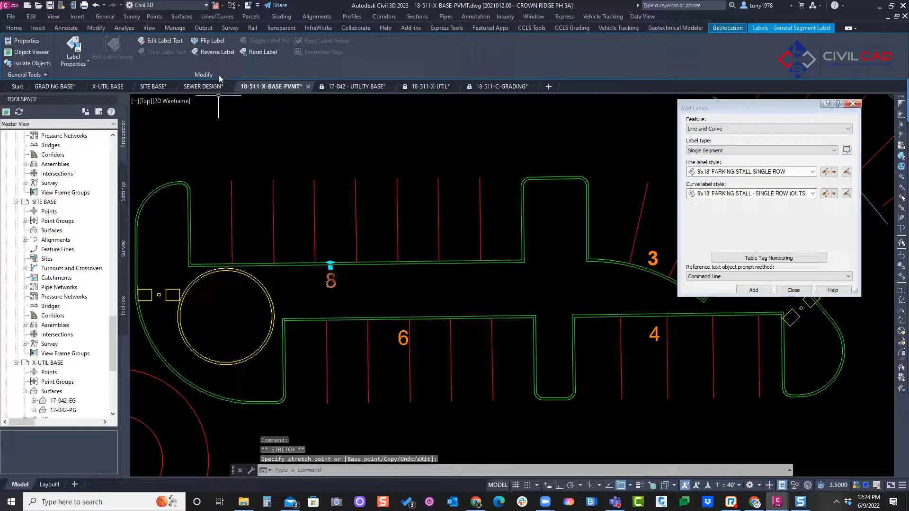
click(213, 46)
key(Escape)
key(Escape)
scroll(315, 187, down, 3)
scroll(385, 259, up, 3)
scroll(331, 280, down, 4)
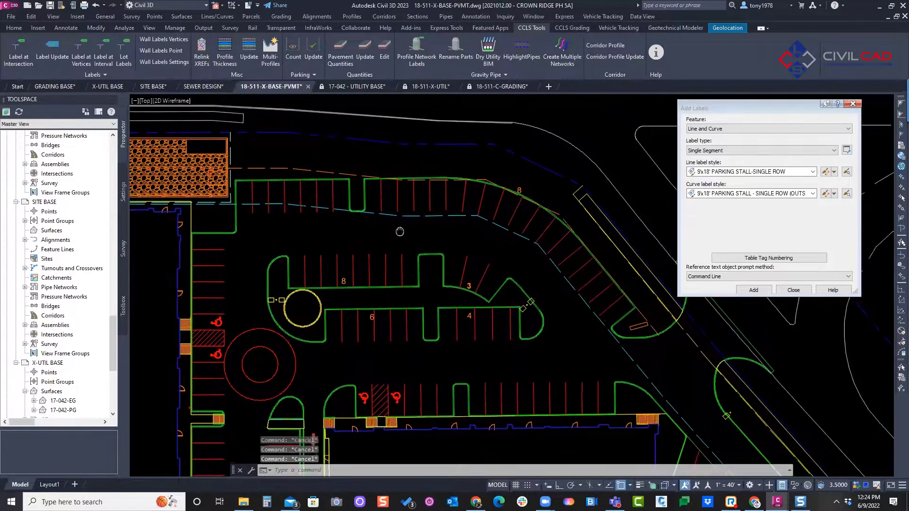
middle_drag(393, 219, 337, 216)
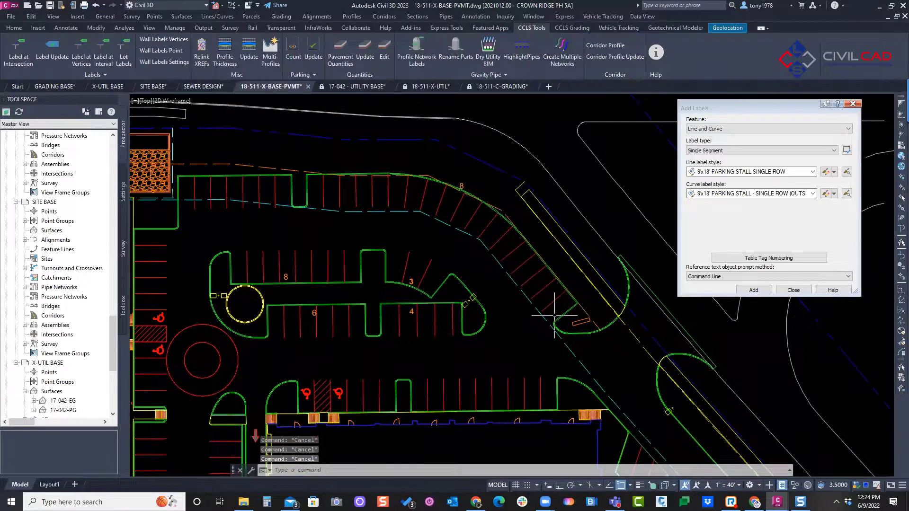
scroll(455, 189, up, 2)
click(464, 184)
right_click(462, 176)
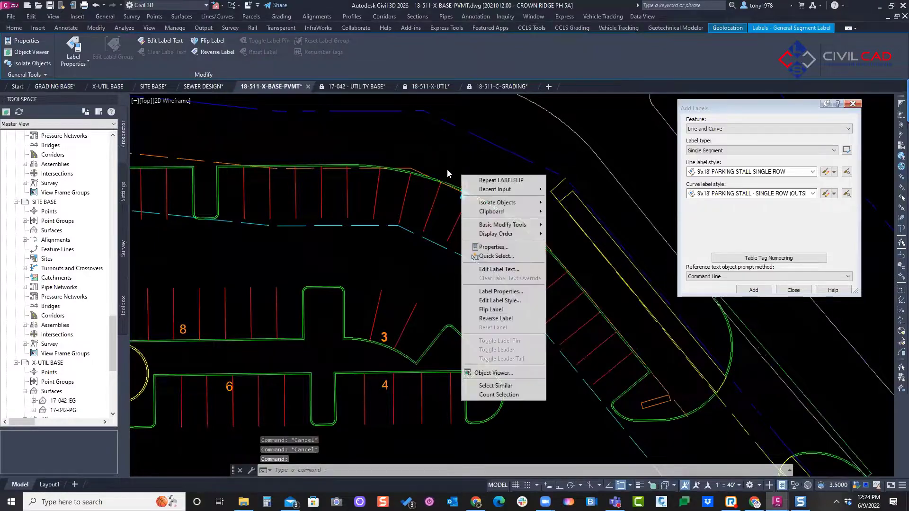
click(396, 171)
scroll(387, 153, down, 4)
middle_drag(386, 152, 392, 295)
scroll(392, 296, up, 2)
scroll(385, 204, down, 2)
middle_drag(384, 205, 386, 210)
key(Escape)
Step: Move the Parking Count table east into the open area beyond the tapered road outline north of the site
drag(375, 131, 351, 114)
middle_drag(351, 113, 347, 189)
click(324, 125)
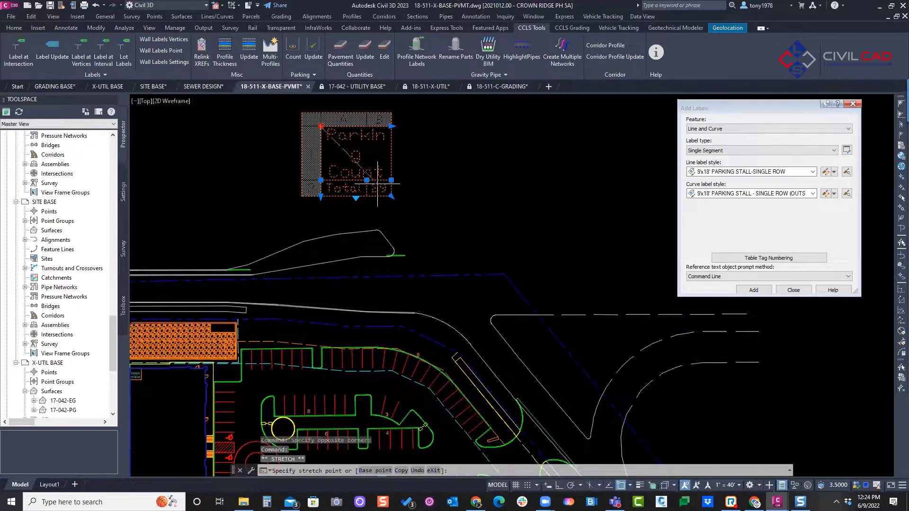
click(410, 190)
key(Escape)
middle_drag(410, 190, 387, 135)
scroll(396, 296, up, 2)
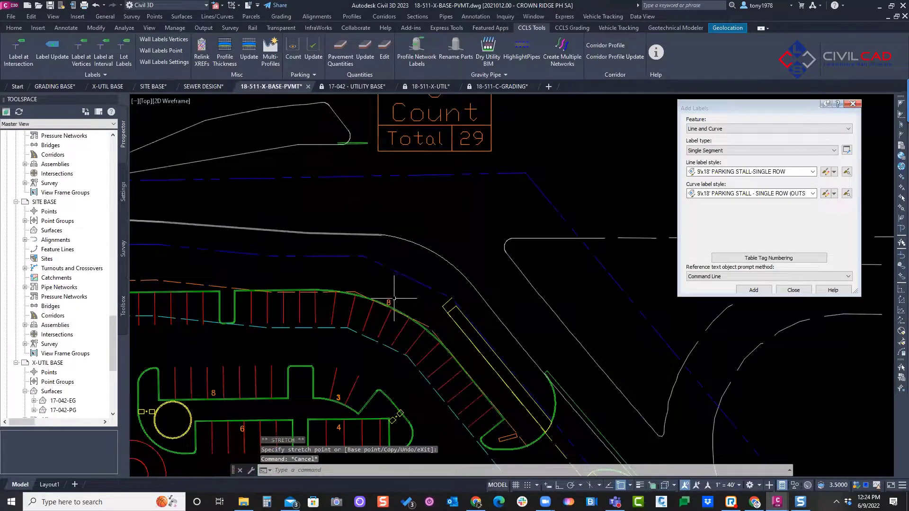
Step: Override the text of the stall label on the northern row's curved curb with 15
click(388, 301)
scroll(378, 284, down, 2)
right_click(378, 283)
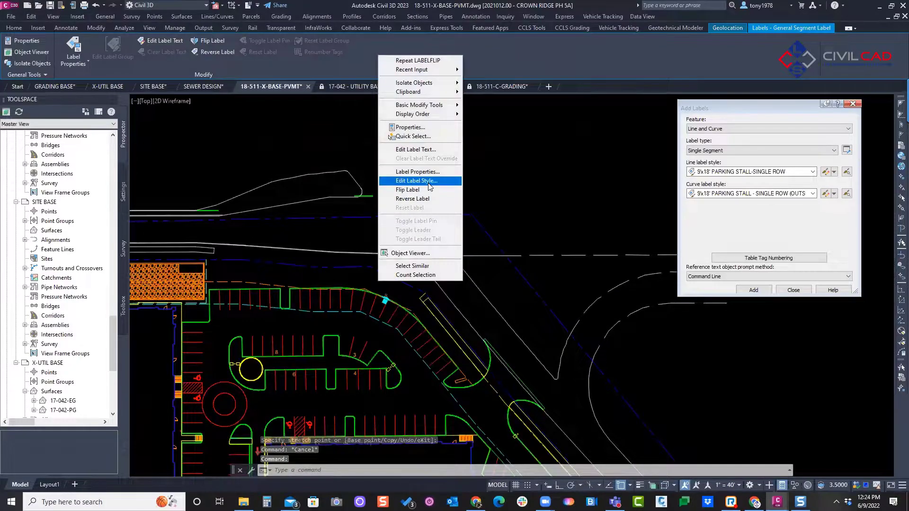
click(416, 149)
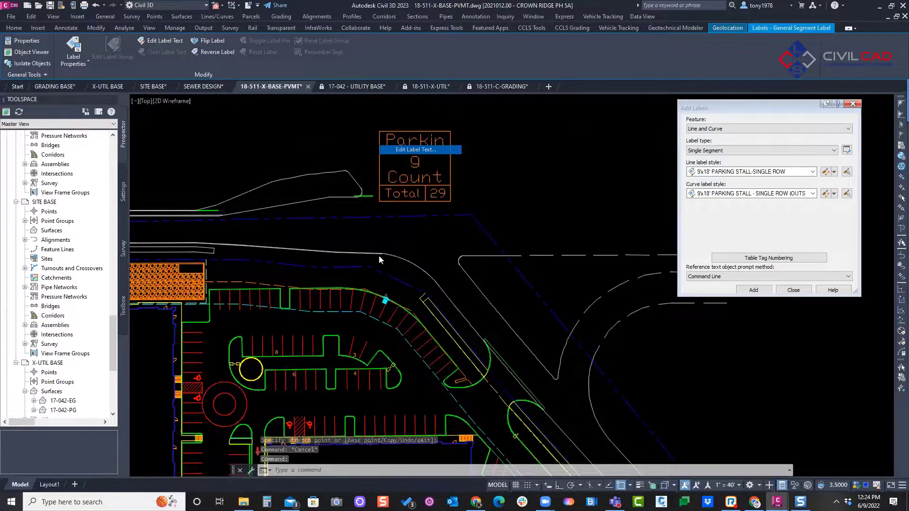
scroll(389, 300, up, 2)
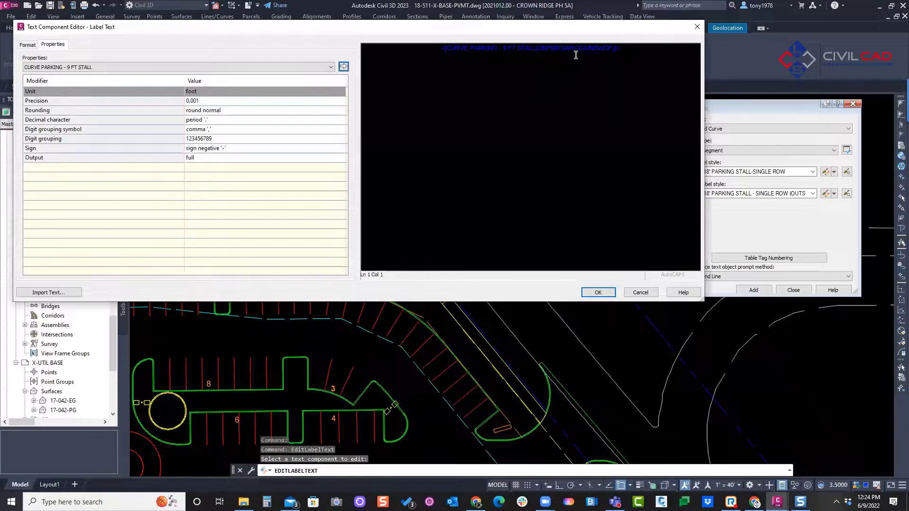
drag(619, 59, 382, 61)
text(11)
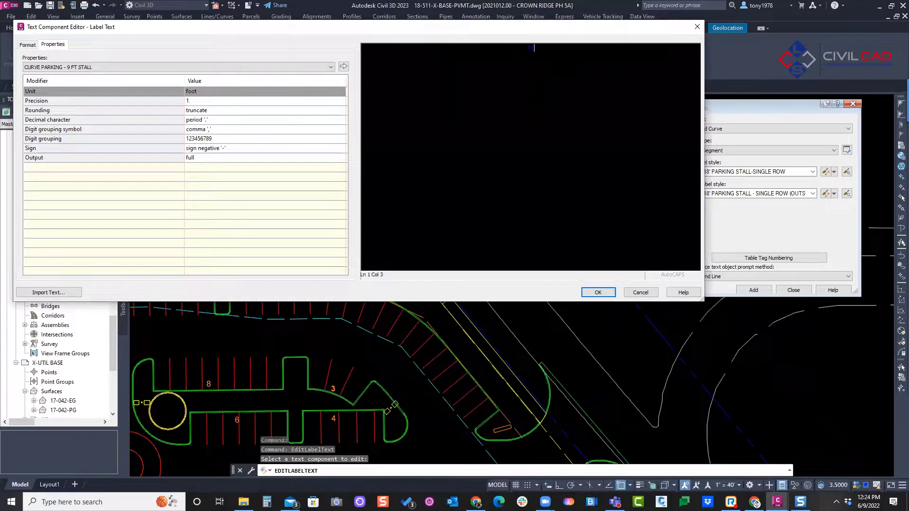
click(592, 292)
Step: Update the Parking Count table to use the overridden curved-curb label
middle_drag(395, 181, 365, 321)
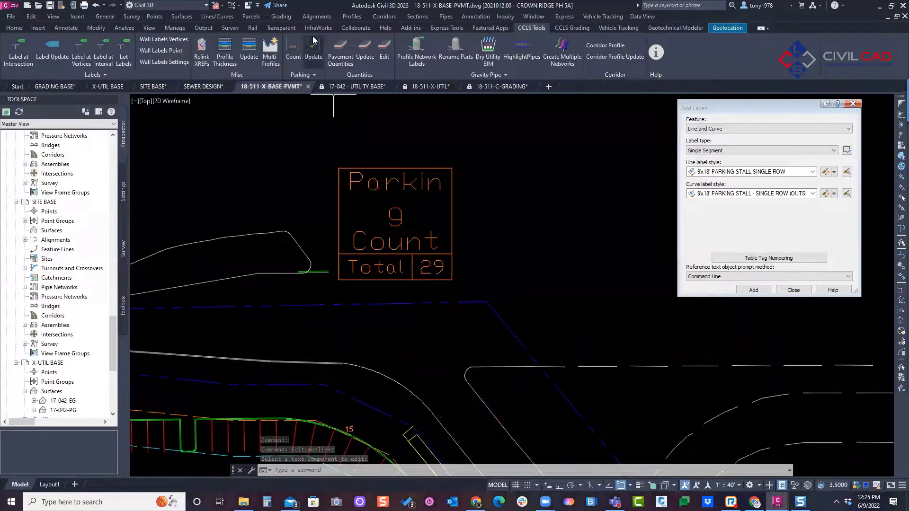
click(313, 53)
scroll(439, 237, down, 3)
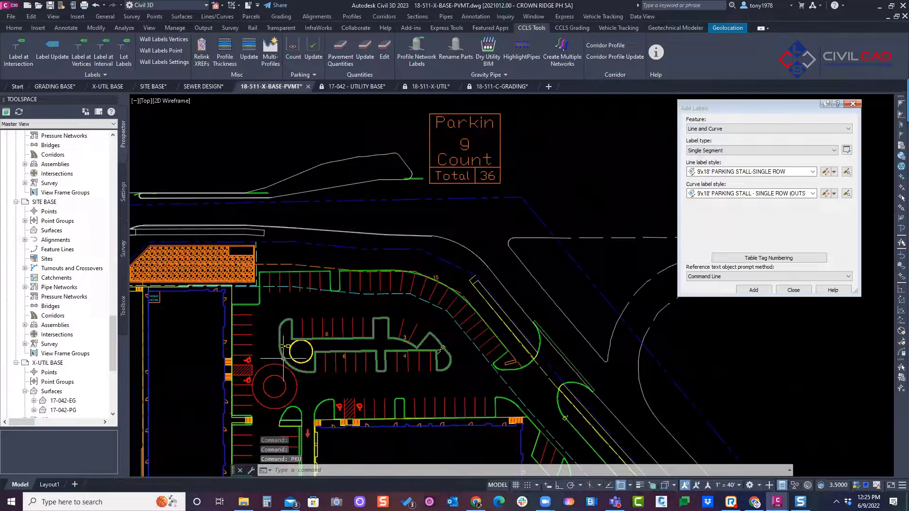
scroll(316, 341, up, 2)
scroll(444, 326, down, 2)
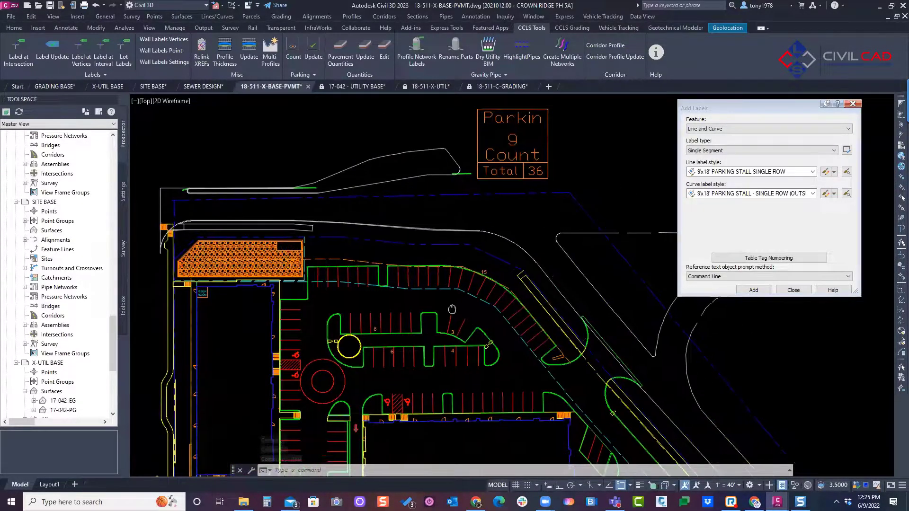
Step: Delete the 15-stall label on the northern row's curved curb and update the Parking Count table
scroll(483, 256, up, 2)
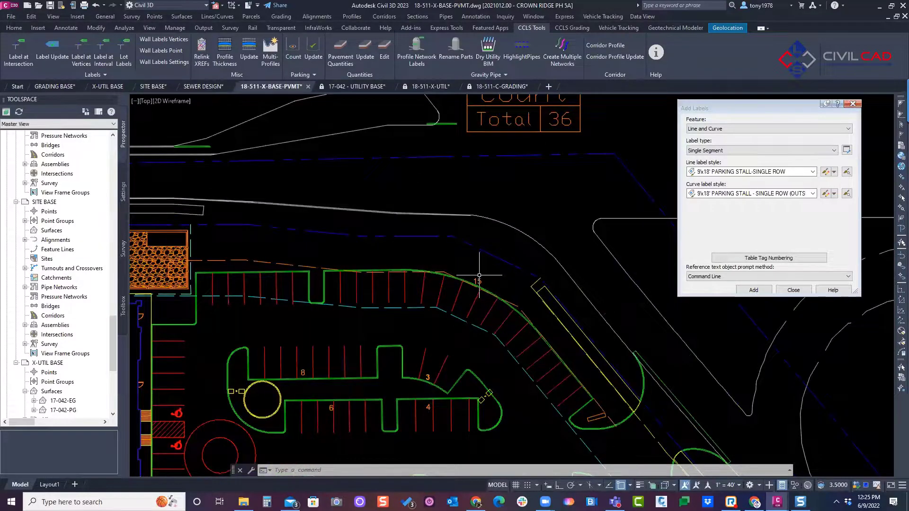
click(460, 280)
key(Escape)
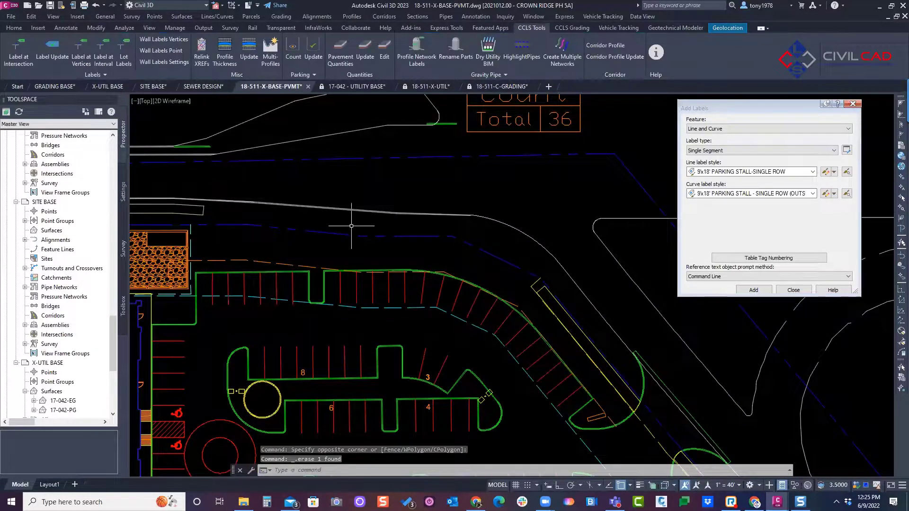
click(313, 50)
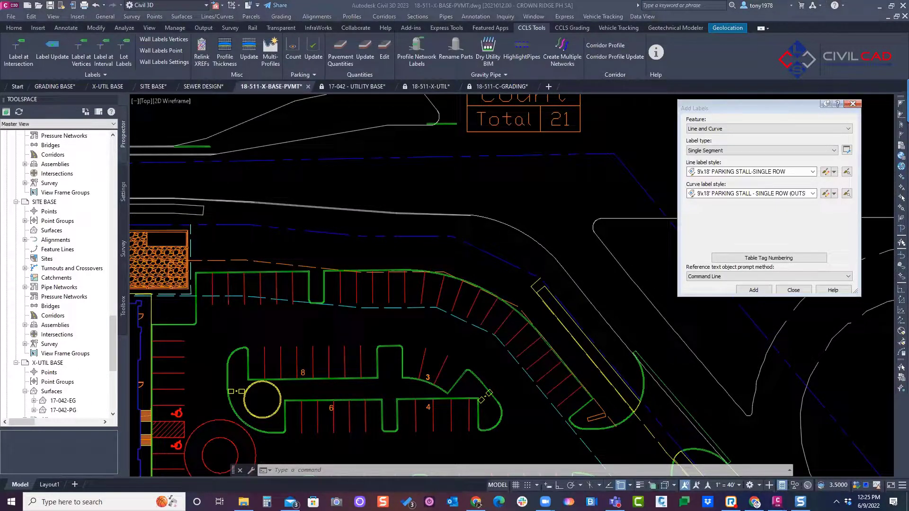
Step: Switch to the SEWER DESIGN drawing
scroll(469, 184, down, 2)
middle_drag(469, 185, 459, 236)
key(Escape)
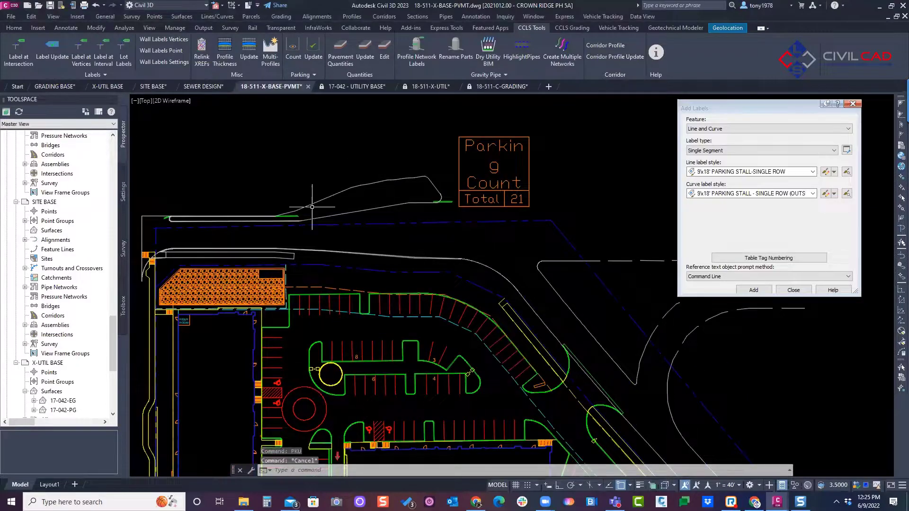
middle_drag(342, 172, 344, 172)
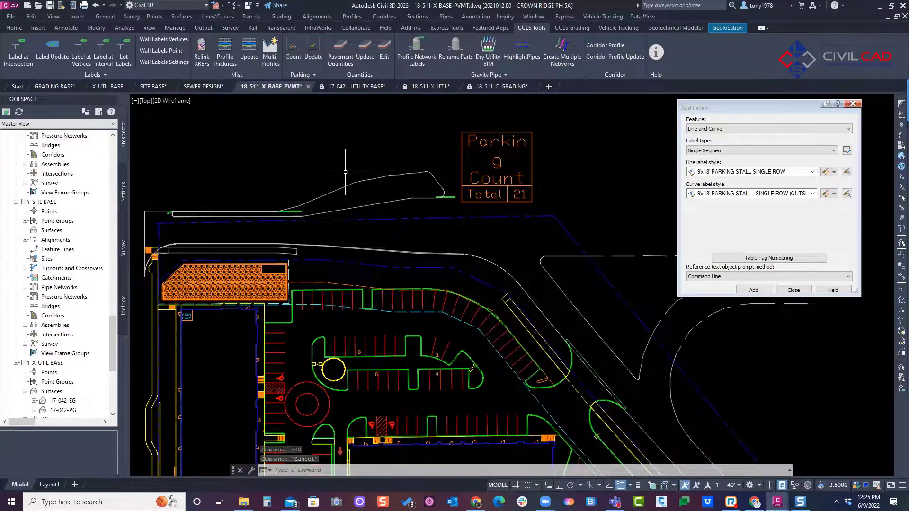
click(201, 87)
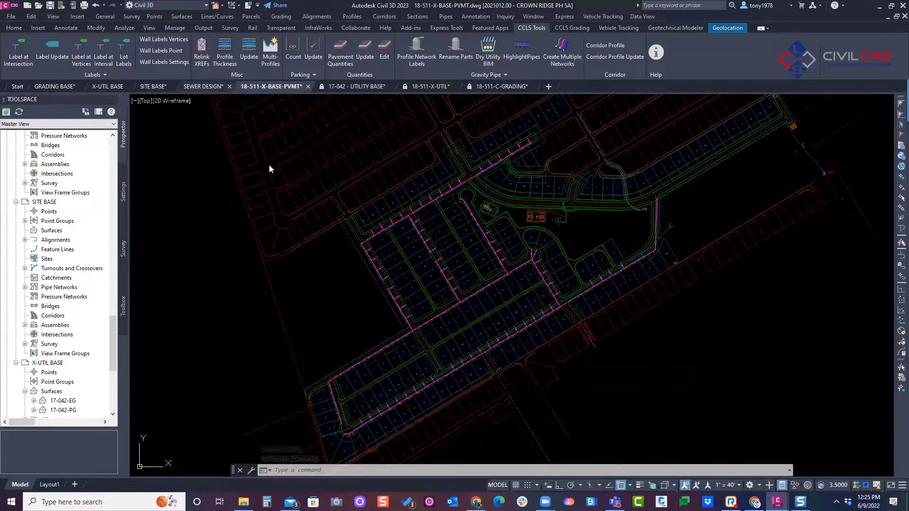
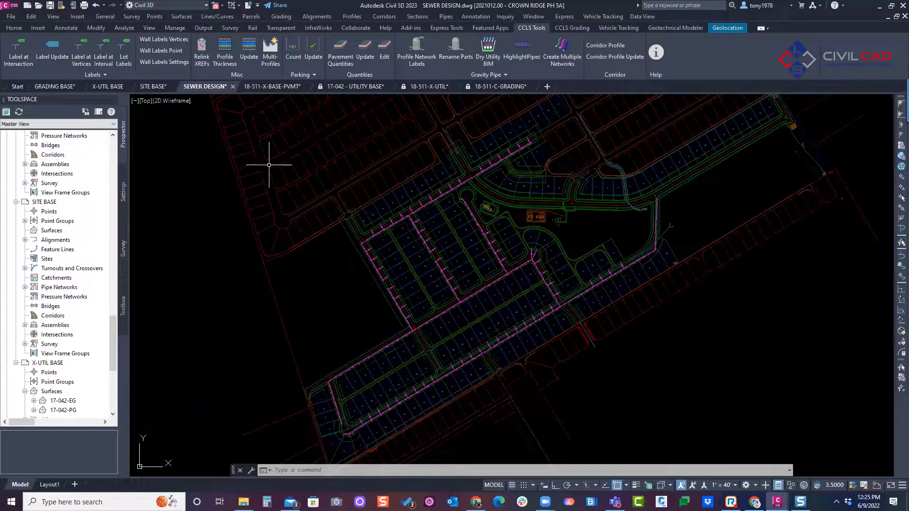
Step: Examine the magenta sewer mains and laterals along the subdivision streets
scroll(559, 303, up, 4)
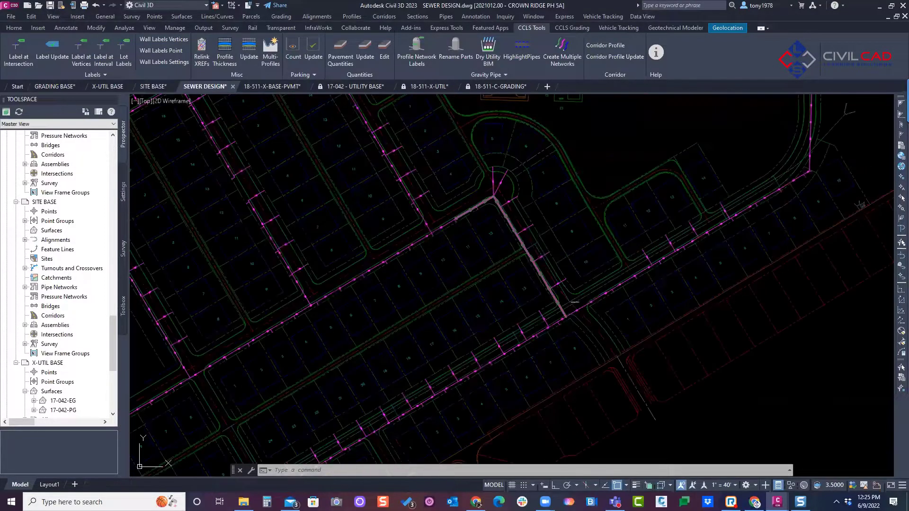
scroll(405, 167, down, 2)
scroll(404, 166, down, 3)
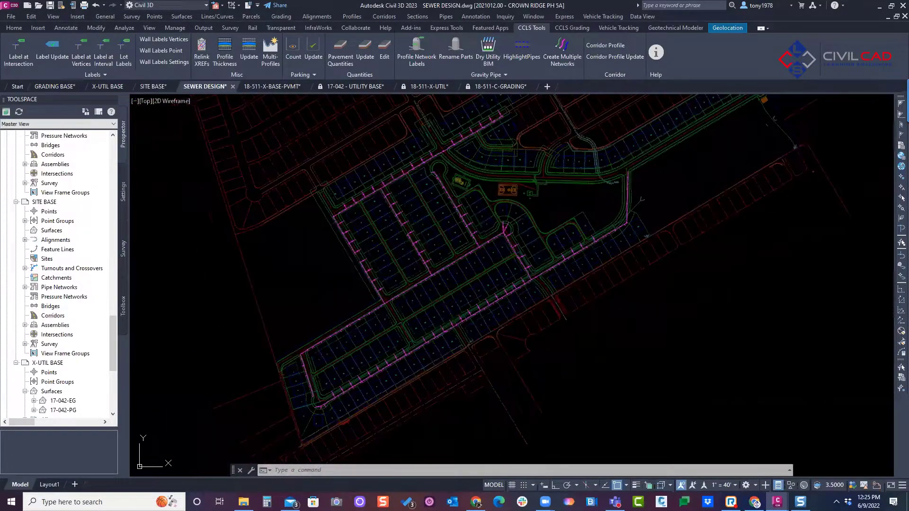
key(Escape)
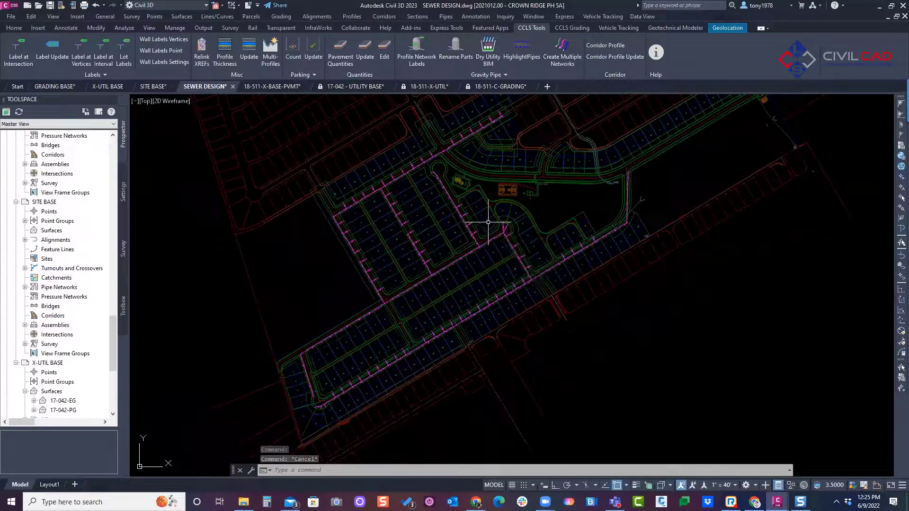
scroll(484, 303, up, 4)
scroll(484, 303, up, 4)
scroll(555, 285, down, 2)
middle_drag(556, 282, 514, 271)
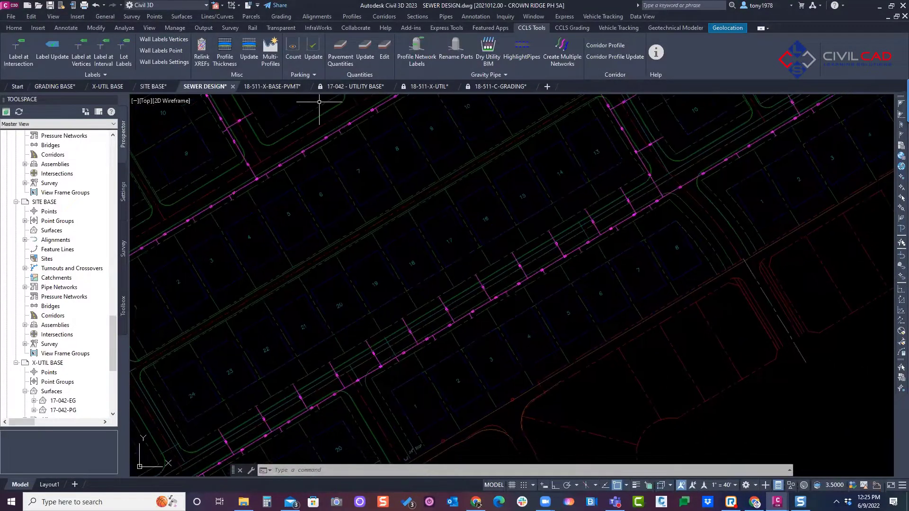
Step: Freeze the sewer lateral layer C-UTIL-SEWER-LAT by picking one of the laterals in the drawing
click(12, 30)
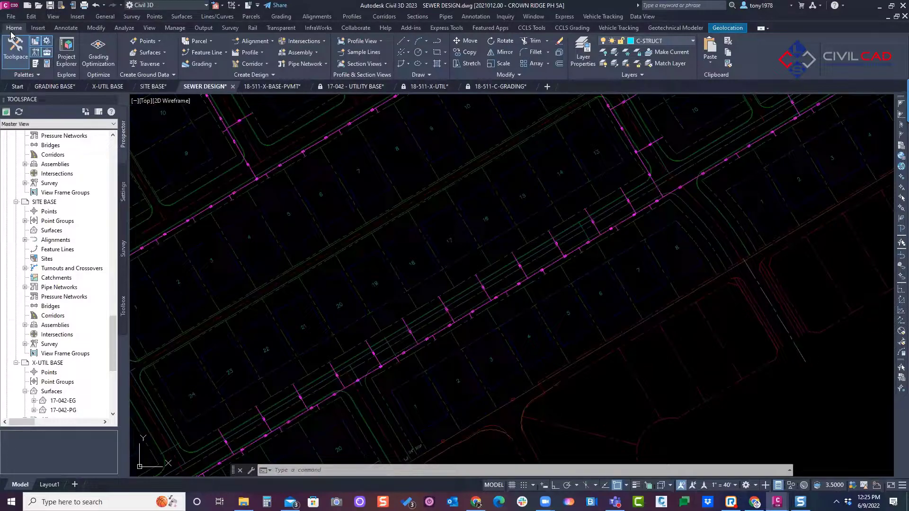
middle_drag(520, 208, 517, 210)
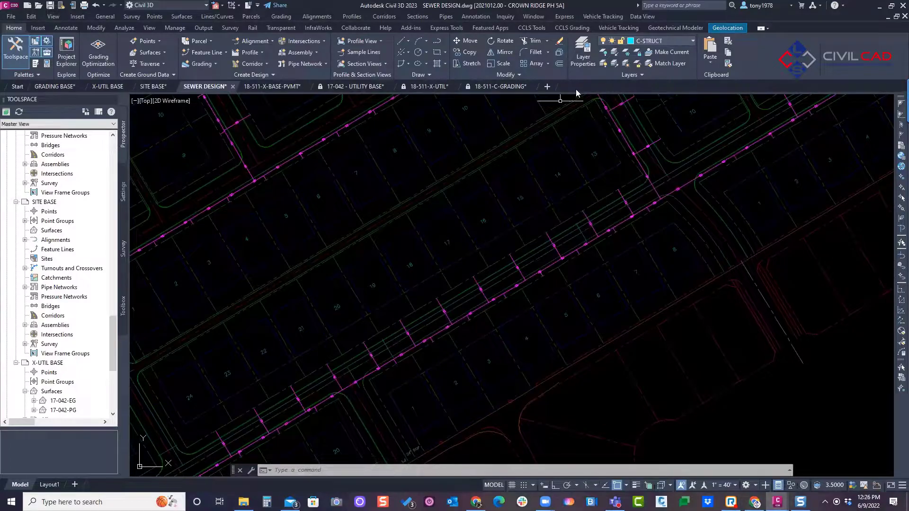
click(634, 63)
scroll(599, 183, up, 2)
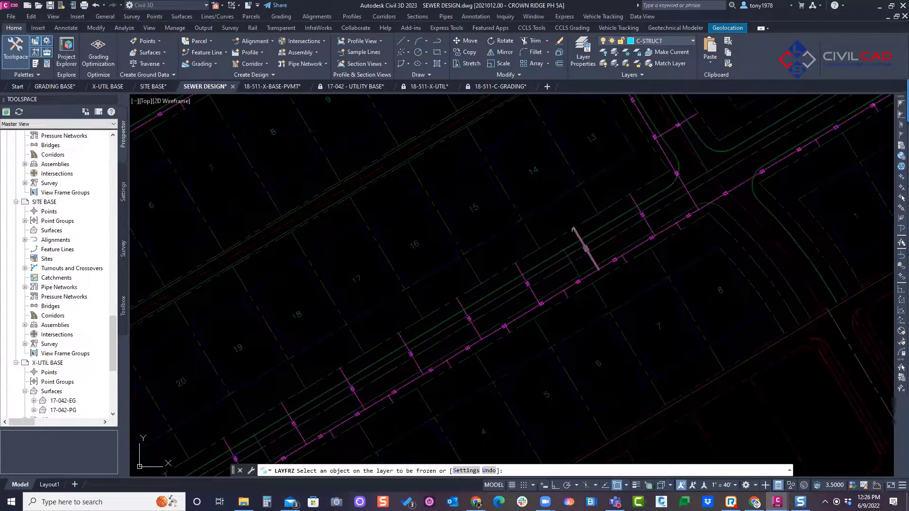
click(575, 232)
scroll(574, 232, down, 5)
right_click(503, 237)
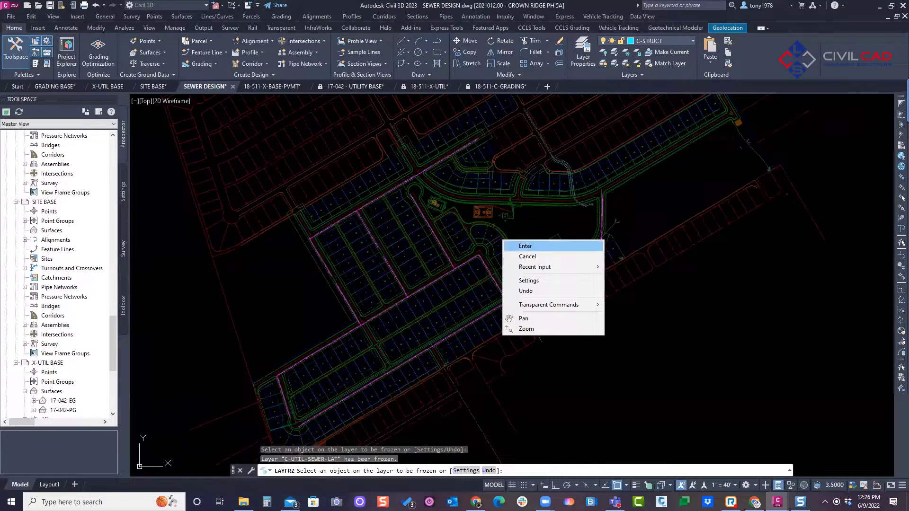
click(514, 243)
scroll(511, 241, up, 2)
scroll(526, 231, down, 2)
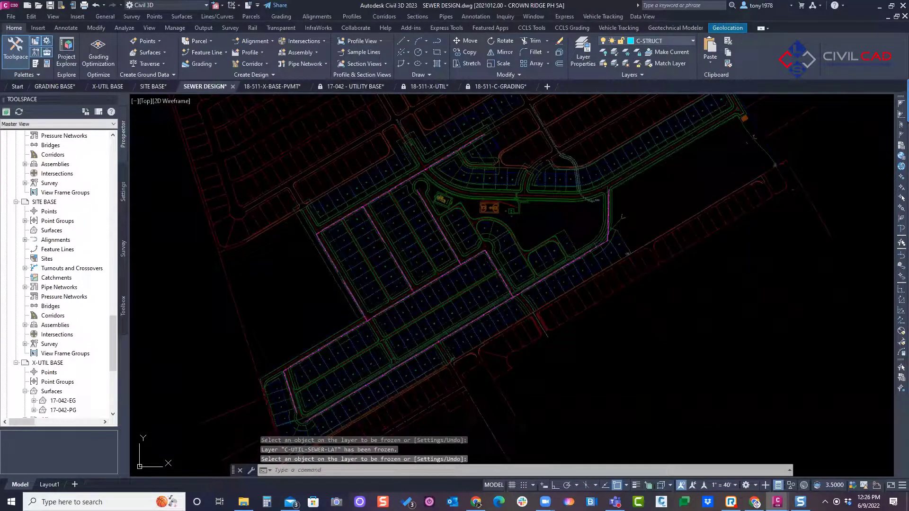
mouse_move(609, 188)
mouse_down()
mouse_move(588, 259)
mouse_move(468, 320)
mouse_up()
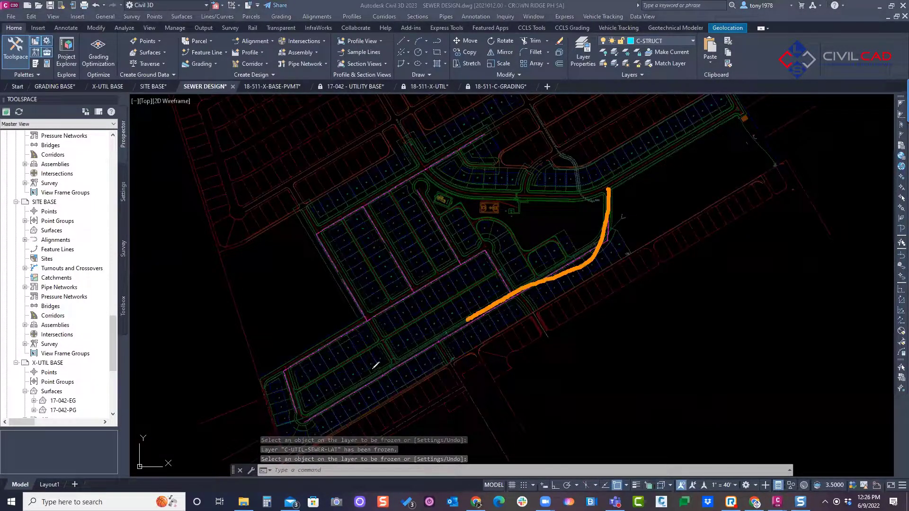
drag(381, 365, 320, 392)
mouse_move(513, 292)
mouse_down()
mouse_move(507, 268)
mouse_move(423, 281)
mouse_move(298, 358)
mouse_move(289, 379)
mouse_up()
drag(343, 278, 366, 315)
mouse_move(397, 296)
mouse_down()
mouse_move(400, 268)
mouse_move(445, 230)
mouse_move(432, 210)
mouse_up()
mouse_move(481, 135)
mouse_down()
mouse_move(319, 223)
mouse_move(322, 256)
mouse_up()
drag(364, 209, 373, 231)
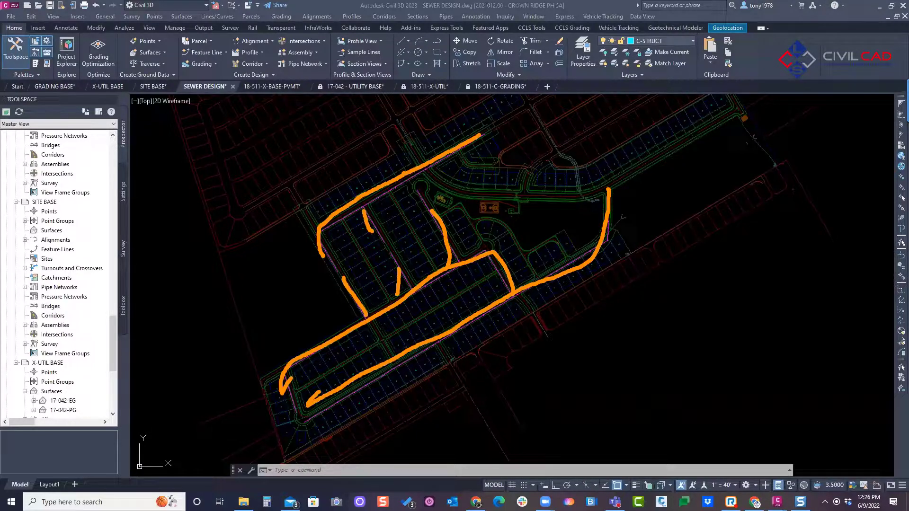
click(291, 141)
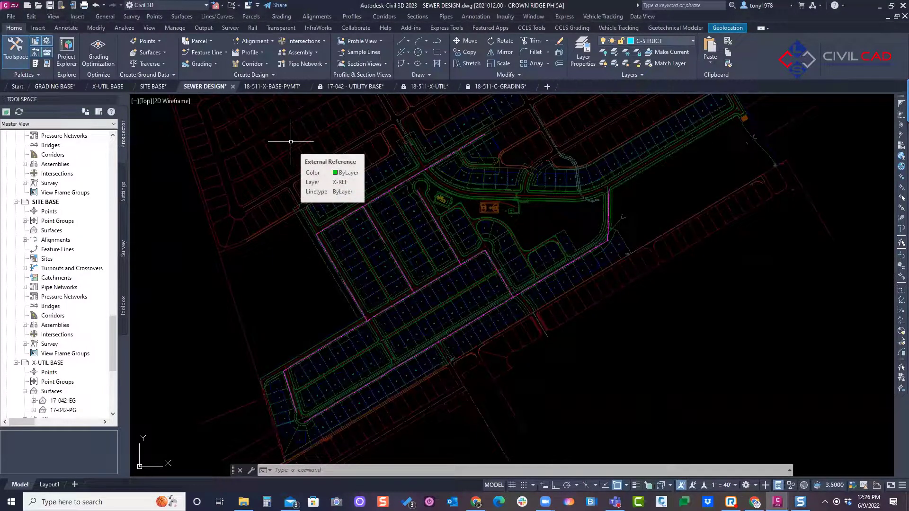
Step: Start the CCLS Create Multiple Networks tool and select the eight sewer main lines as pipe network runs
mouse_move(216, 149)
middle_down()
mouse_move(216, 157)
mouse_move(236, 150)
middle_up()
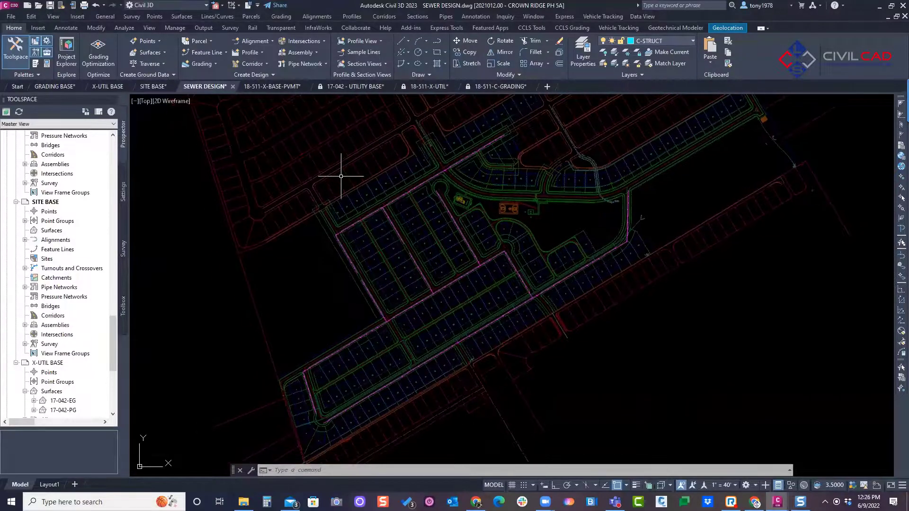
click(538, 30)
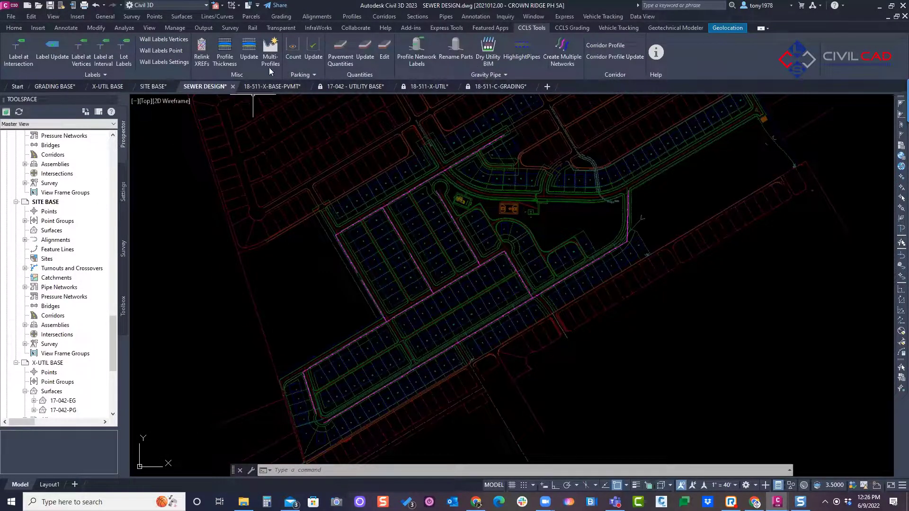
click(562, 49)
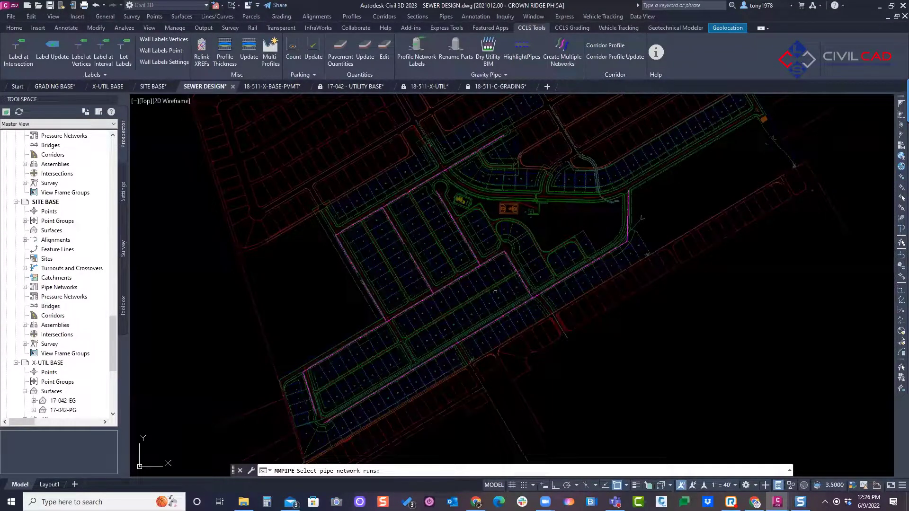
click(566, 281)
scroll(525, 285, up, 2)
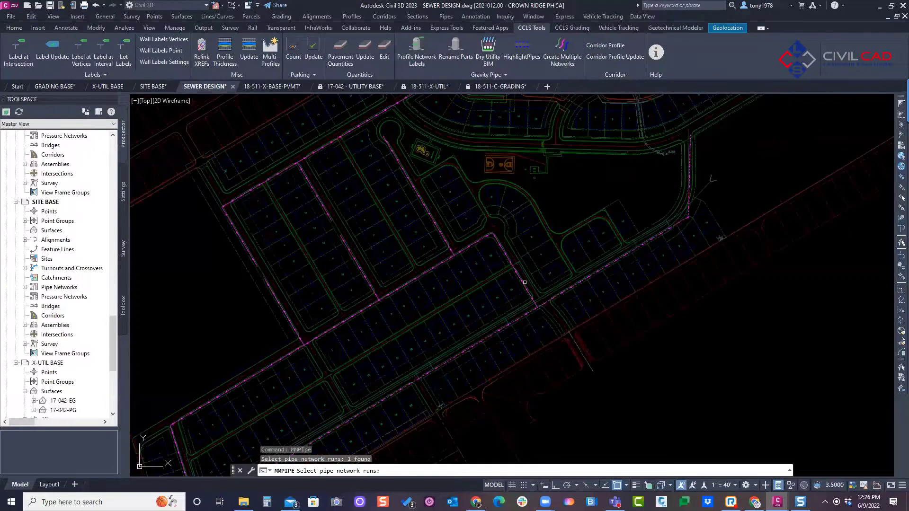
click(442, 282)
scroll(344, 314, down, 2)
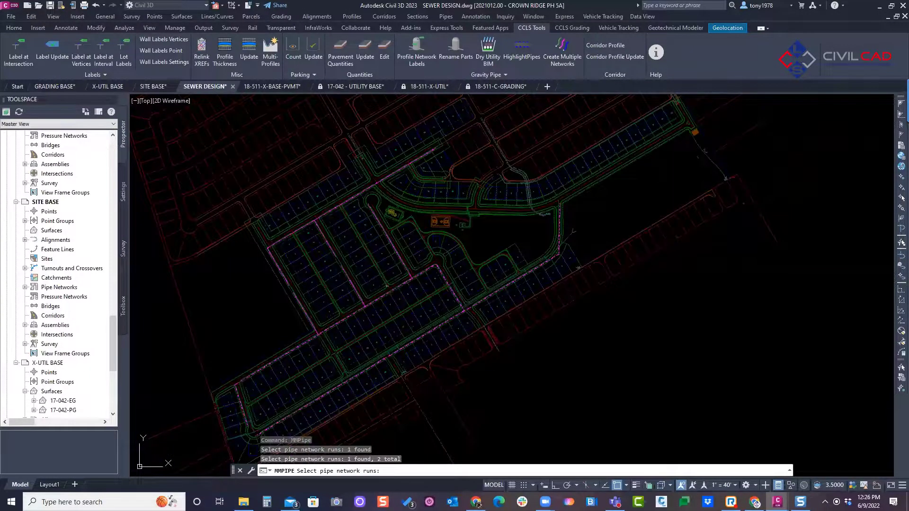
click(406, 262)
click(404, 259)
click(401, 257)
click(306, 316)
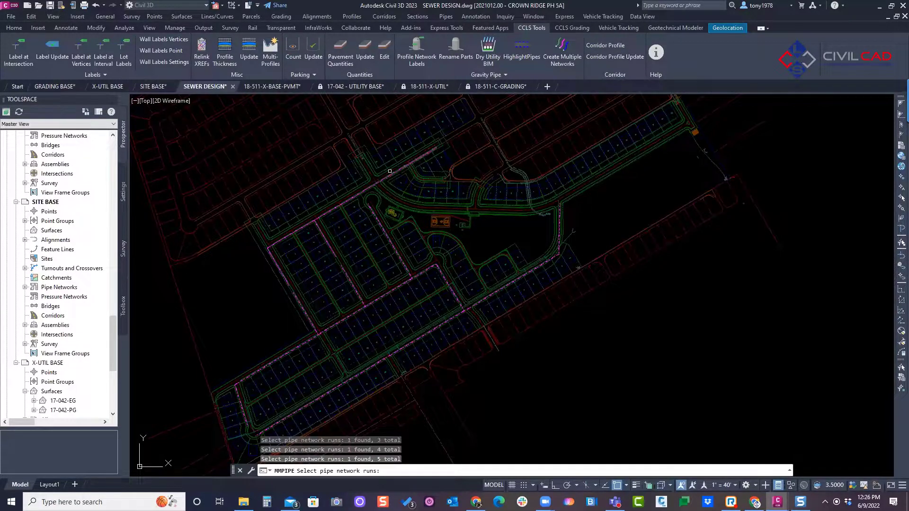
click(359, 195)
click(287, 248)
click(324, 238)
key(Return)
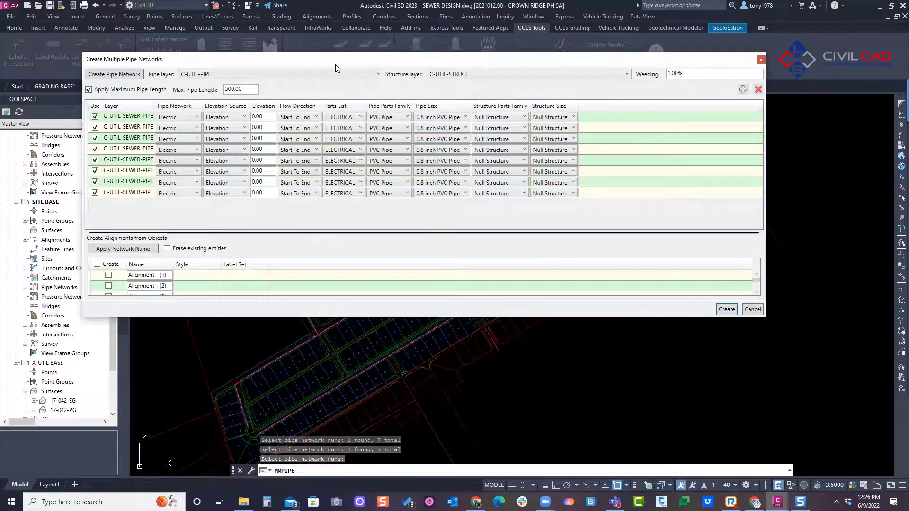
Step: Widen the Layer column of the run list and create a new pipe network named SS-1
drag(342, 64, 391, 155)
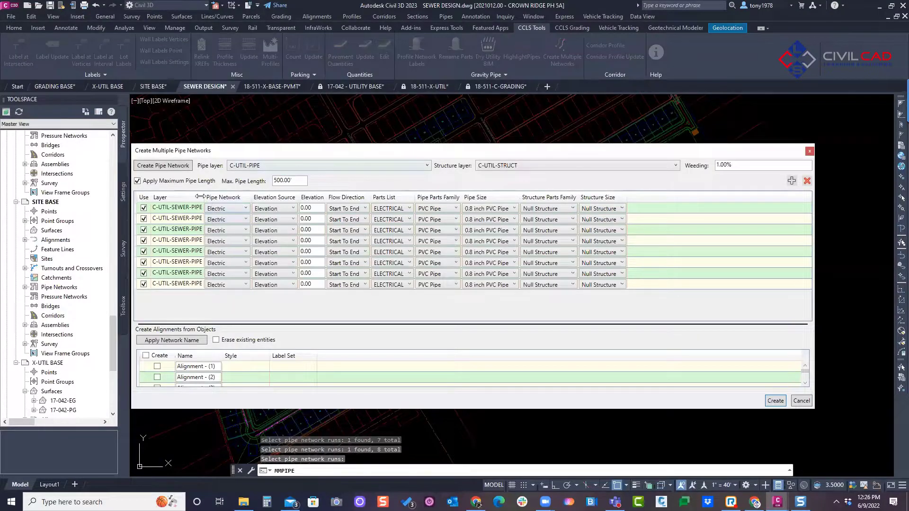
drag(202, 192, 250, 191)
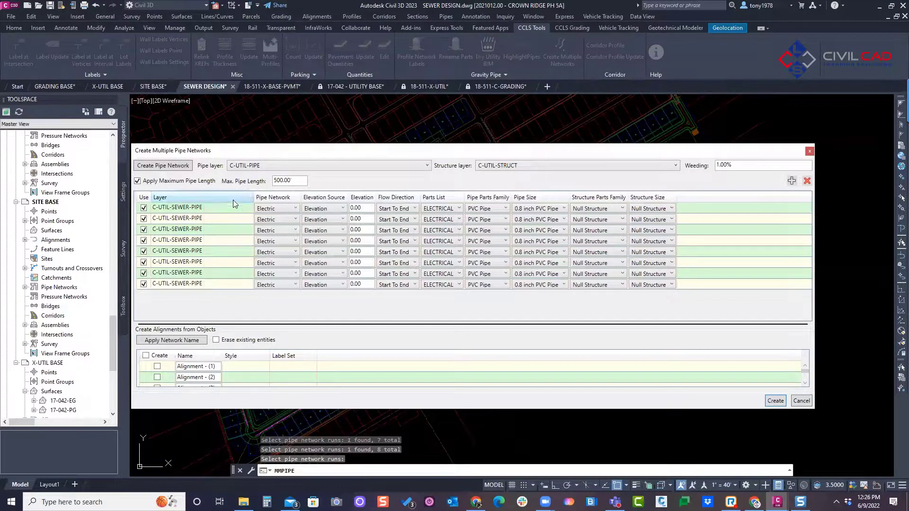
click(175, 169)
text(ss)
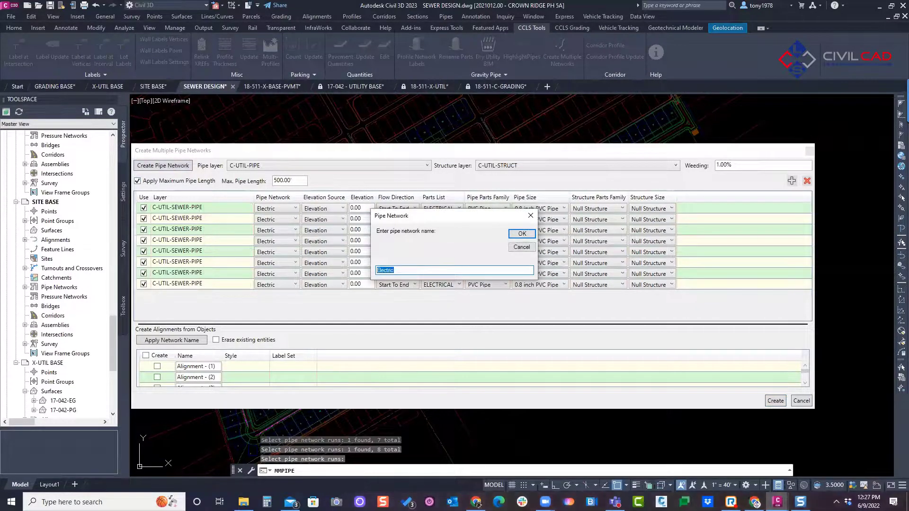
text(SS-1)
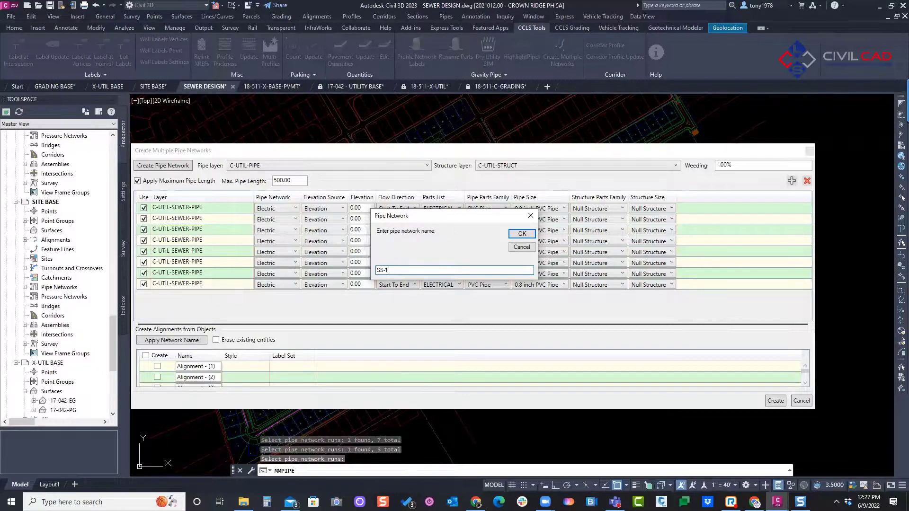
click(522, 234)
text(SS)
click(522, 233)
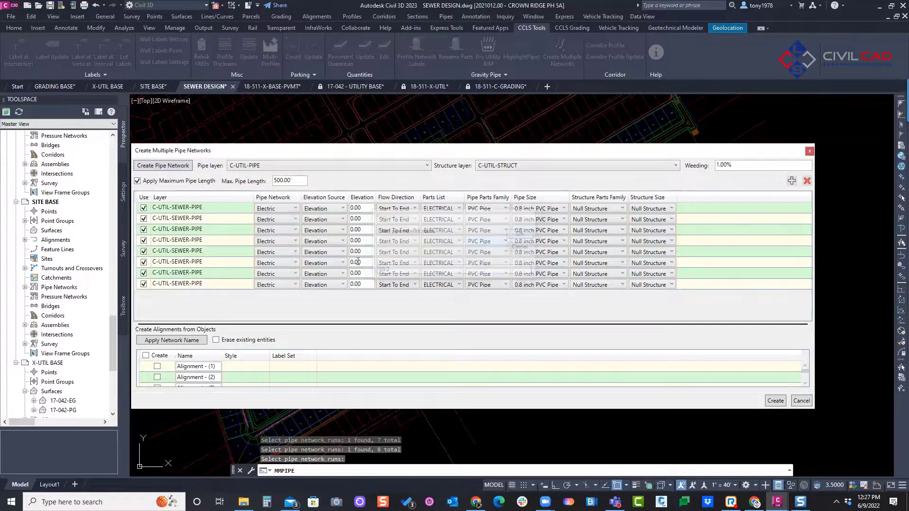
Step: Select all eight C-UTIL-SEWER-PIPE runs and assign them to the SS-1 pipe network
click(204, 208)
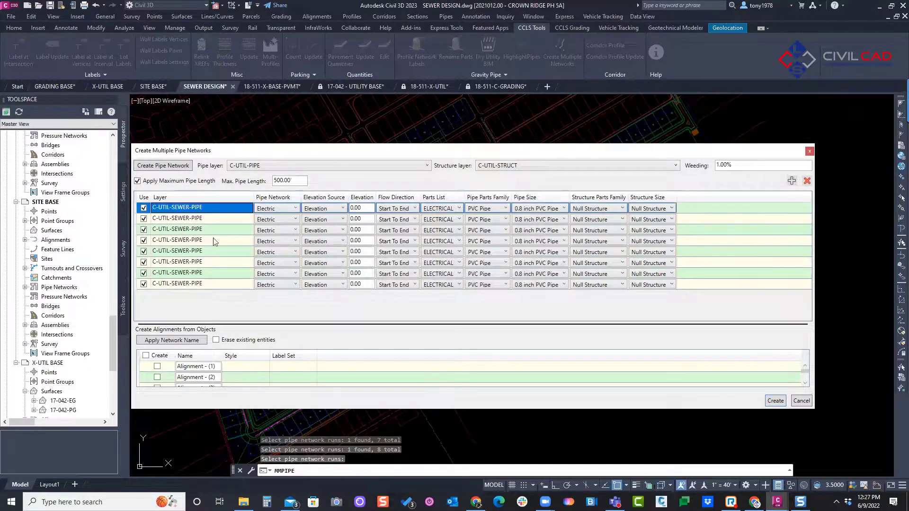
shift+click(222, 285)
click(268, 219)
click(278, 226)
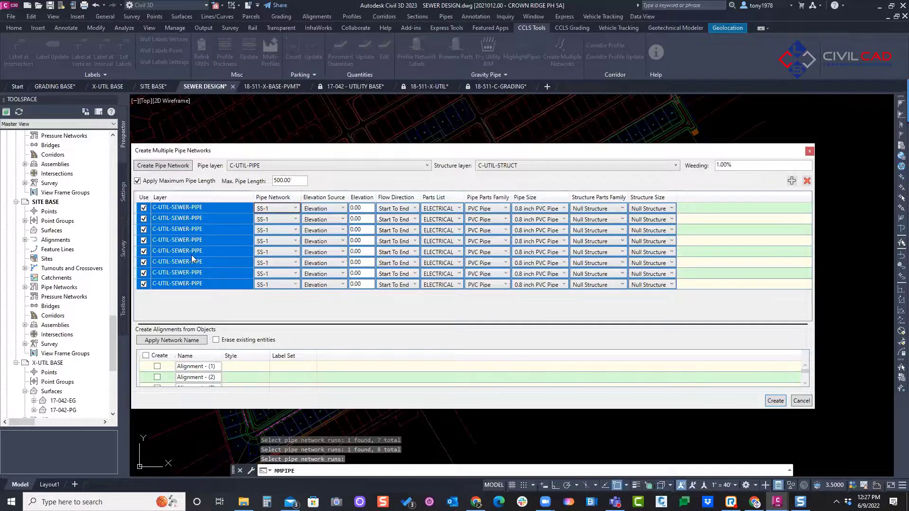
Step: Set the elevation source of all selected runs to Surfaces with a cover of 5
click(313, 208)
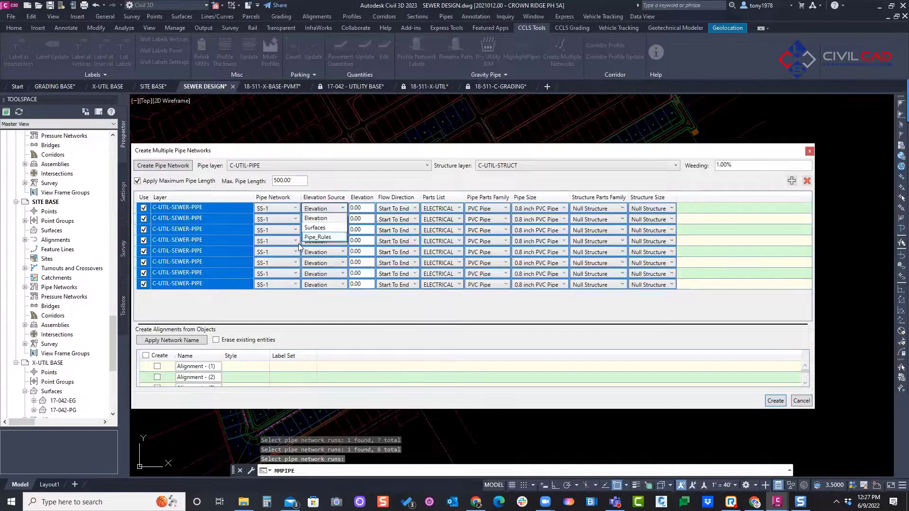
click(318, 229)
click(329, 209)
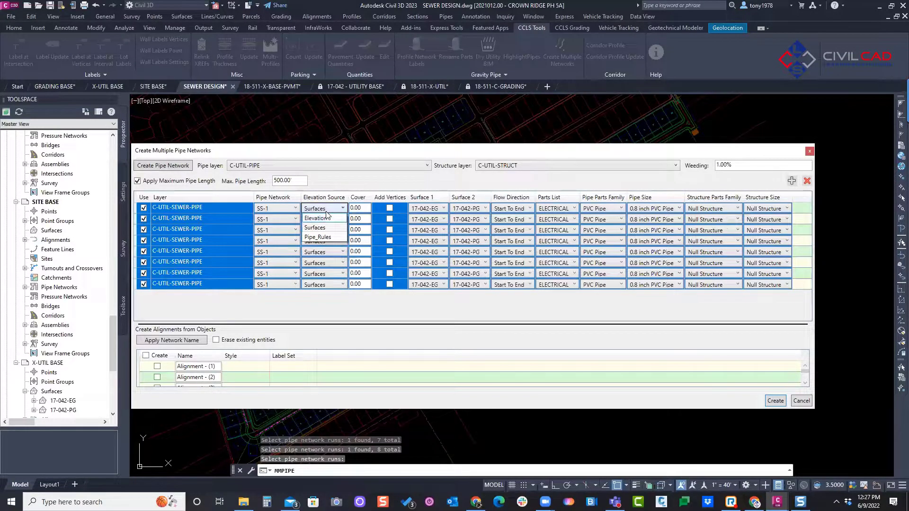
click(356, 208)
click(356, 208)
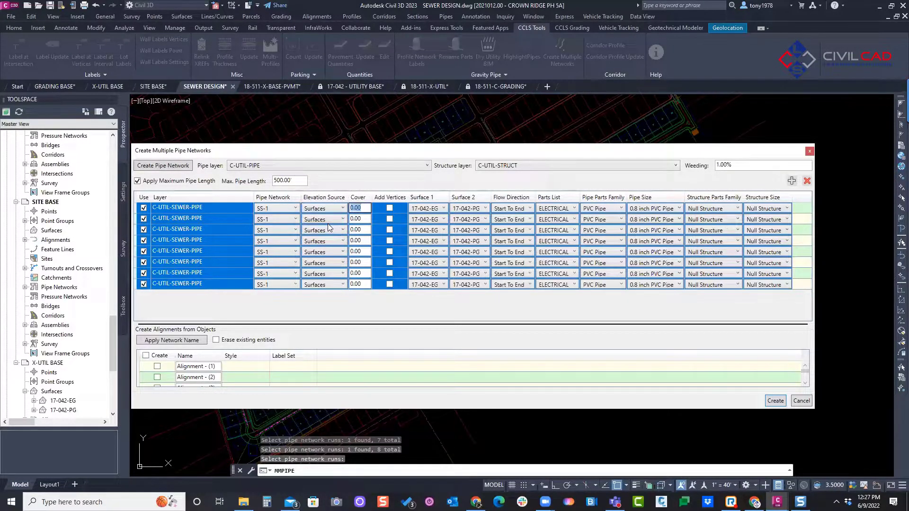
text(5)
Step: Set Surface 1 to 17-042-PG and Surface 2 to 17-042-EG for all selected runs
click(428, 213)
click(428, 227)
click(470, 211)
click(468, 221)
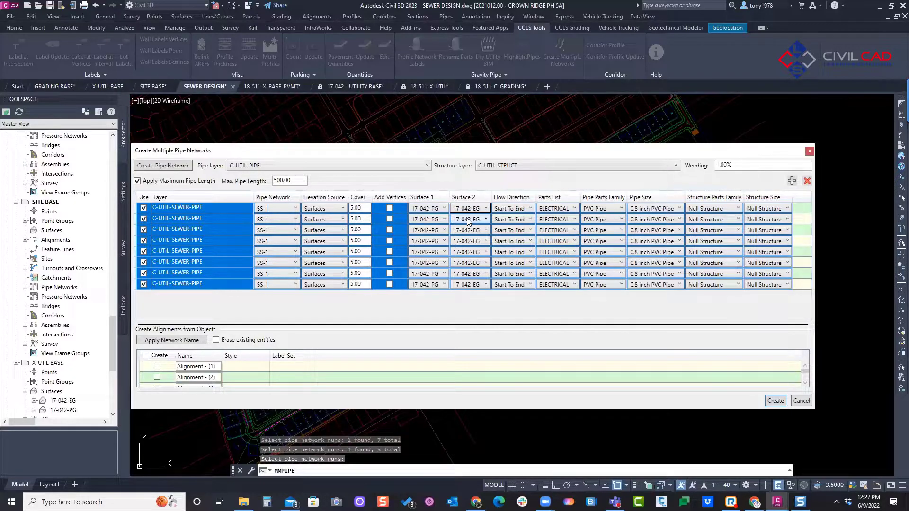
Step: Set the flow direction of all selected runs to End To Start and their parts list to SEWER
click(501, 210)
click(505, 246)
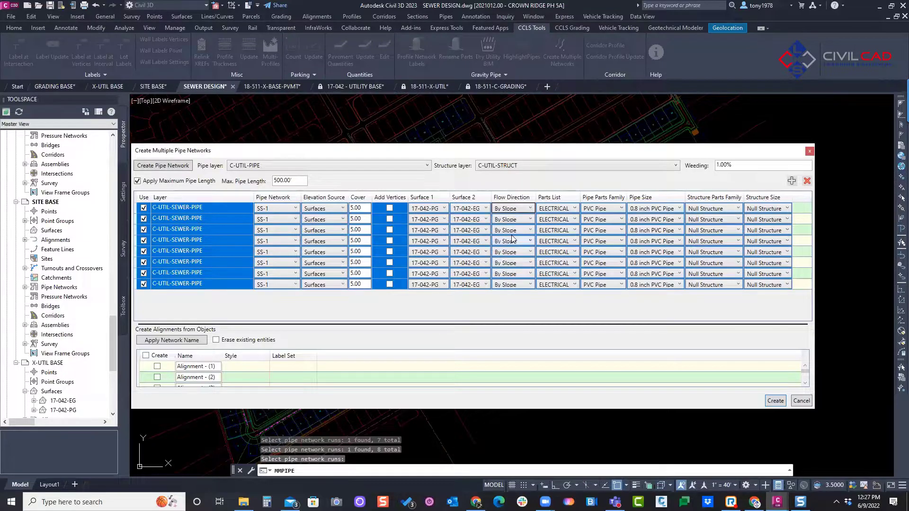
click(520, 211)
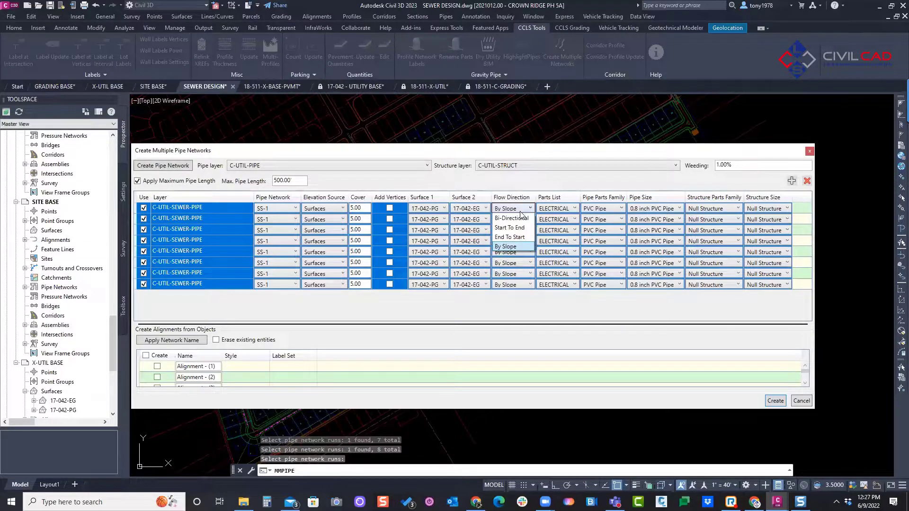
click(517, 237)
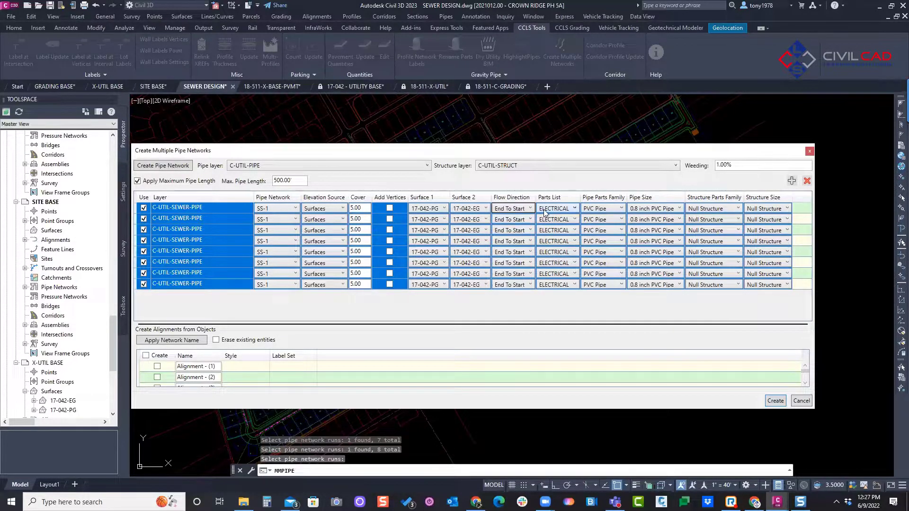
click(546, 209)
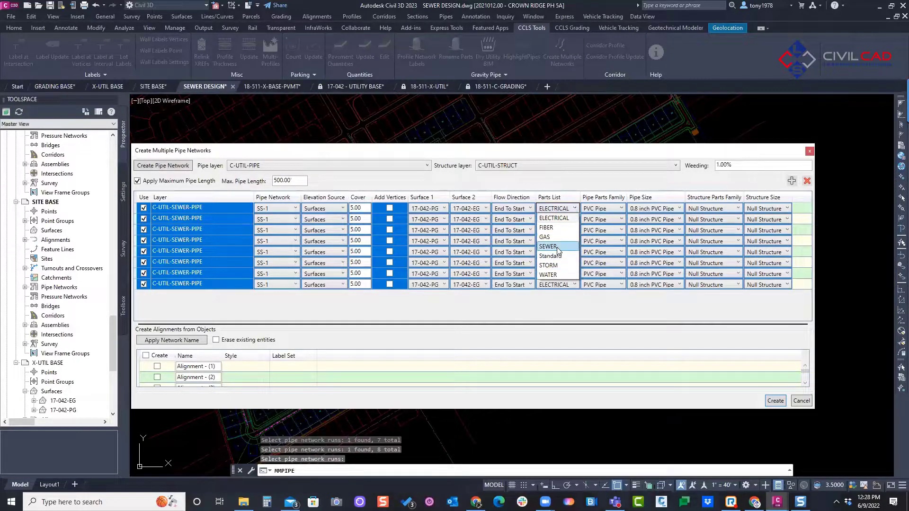
click(552, 241)
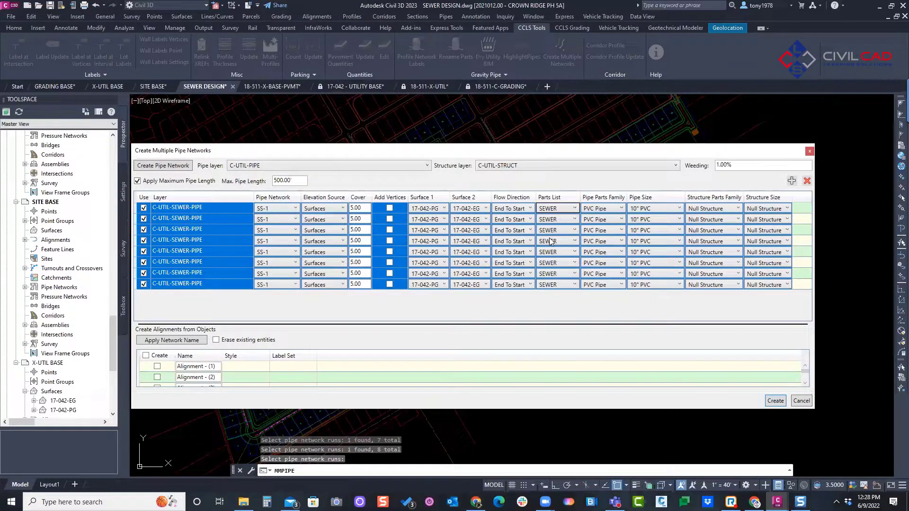
Step: Set all selected runs to 8" PVC pipe and to STD. 4' DIA. SSMH structures from the SEWER MANHOLES family
click(658, 208)
click(638, 322)
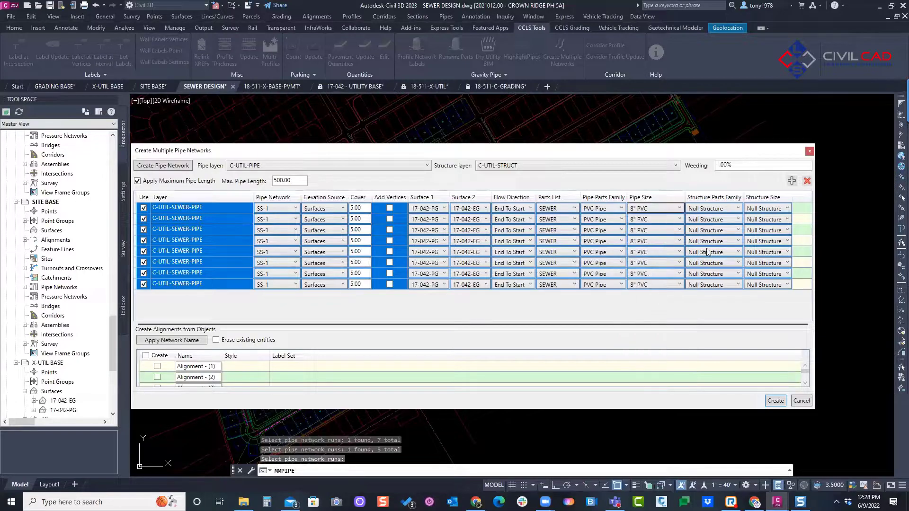
click(718, 209)
click(713, 227)
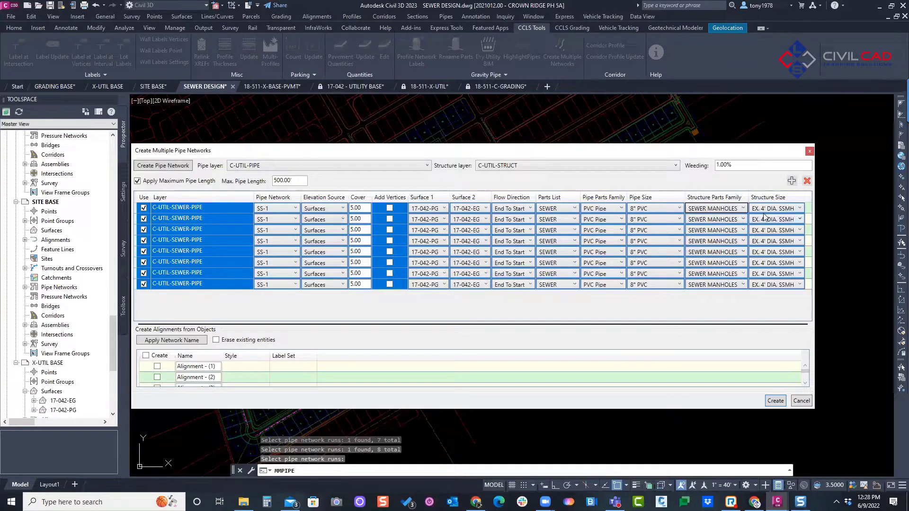
click(767, 209)
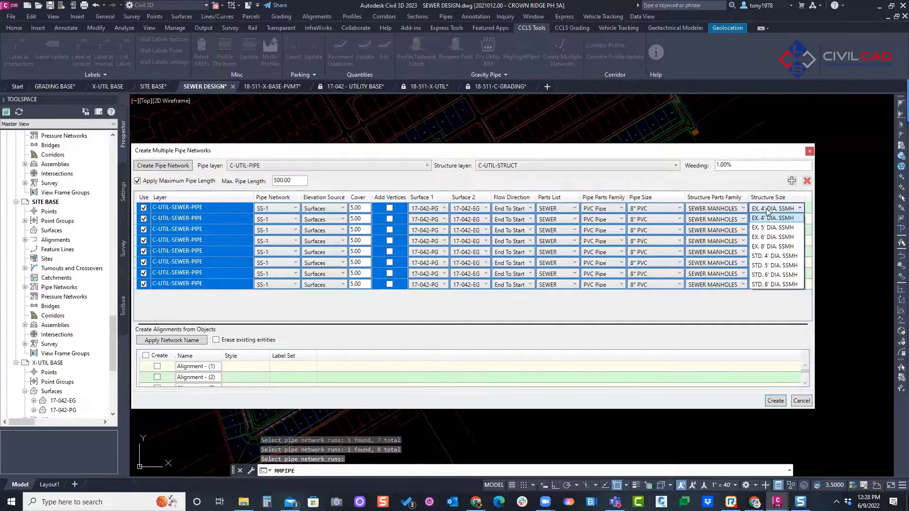
click(768, 256)
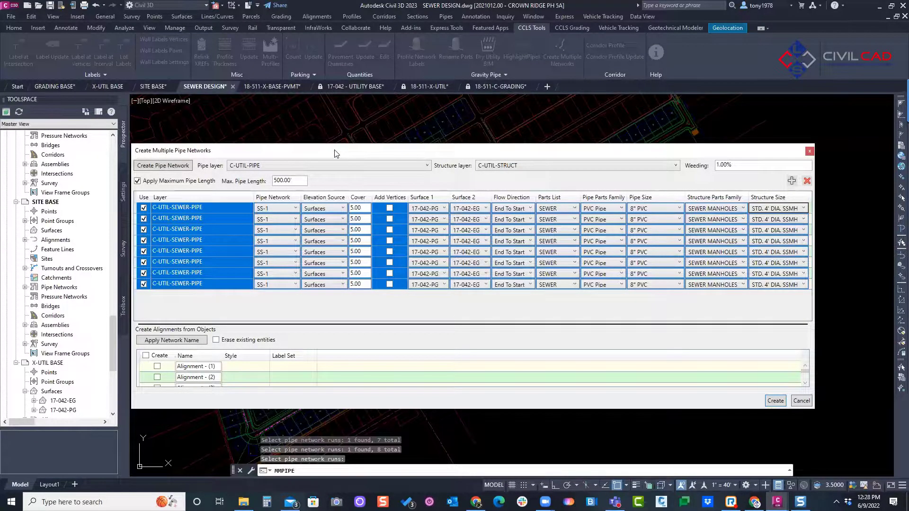
Step: Examine which sewer line in the drawing each C-UTIL-SEWER-PIPE run in the list corresponds to
drag(334, 150, 386, 152)
click(317, 316)
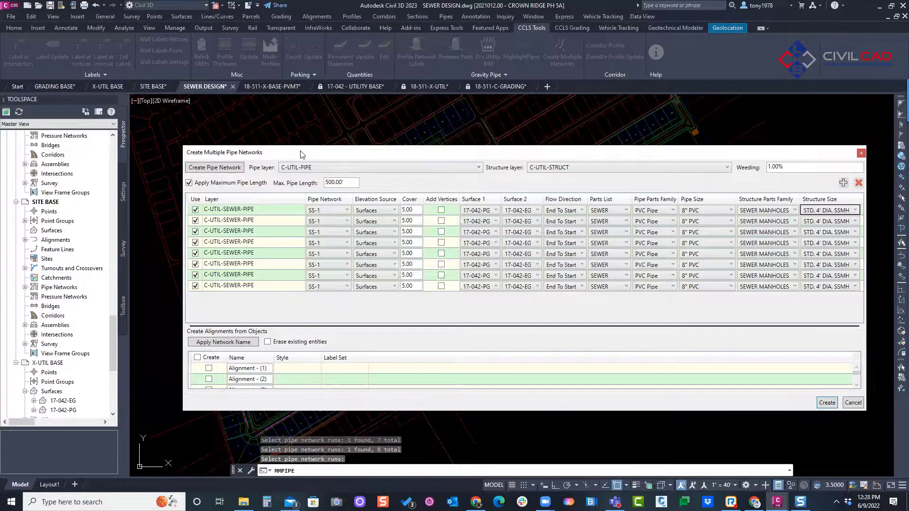
drag(302, 155, 607, 146)
click(547, 222)
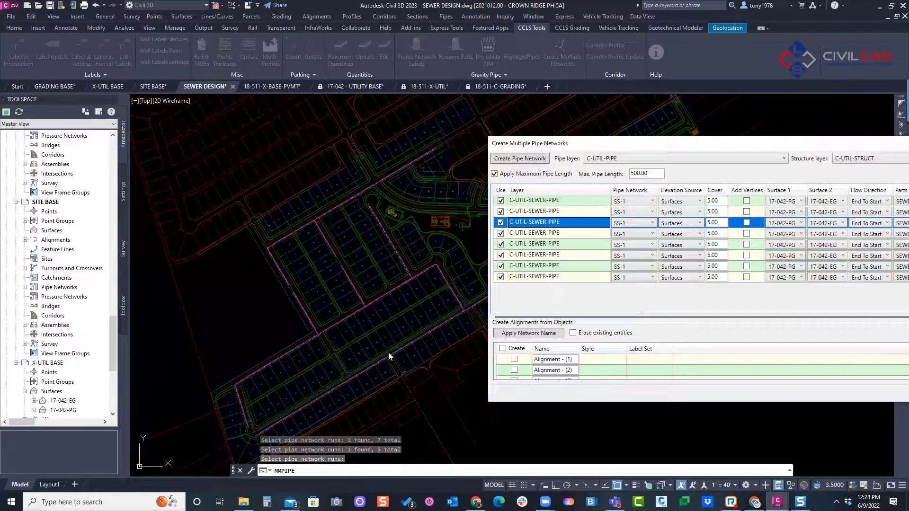
click(574, 234)
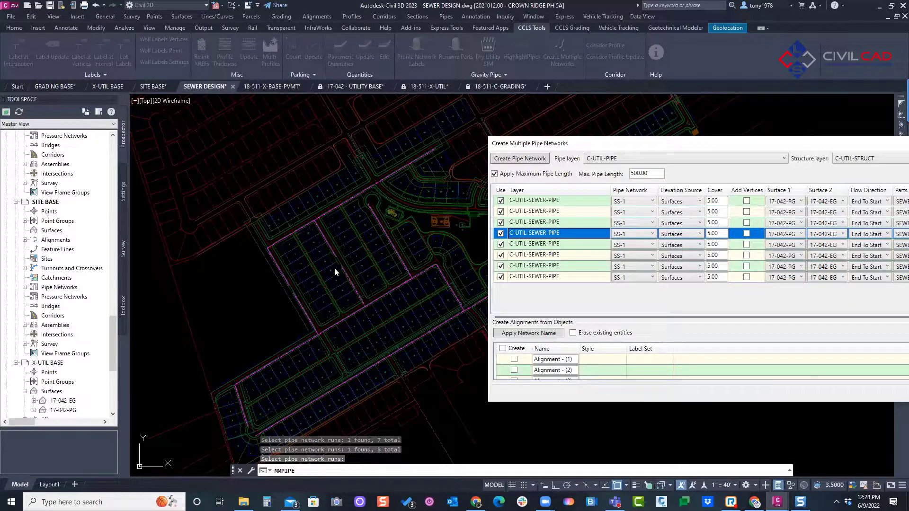
mouse_move(363, 268)
mouse_down()
mouse_move(352, 262)
mouse_move(353, 299)
mouse_move(366, 278)
mouse_move(361, 268)
mouse_up()
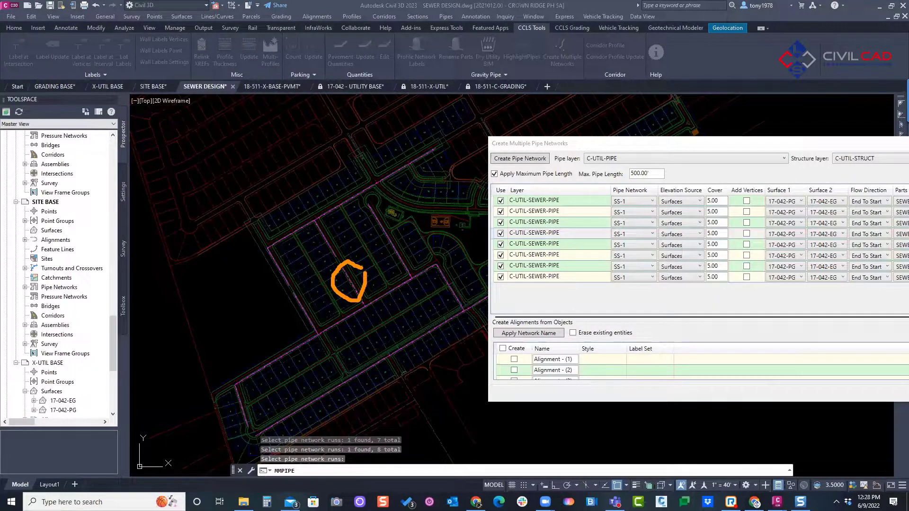
key(Escape)
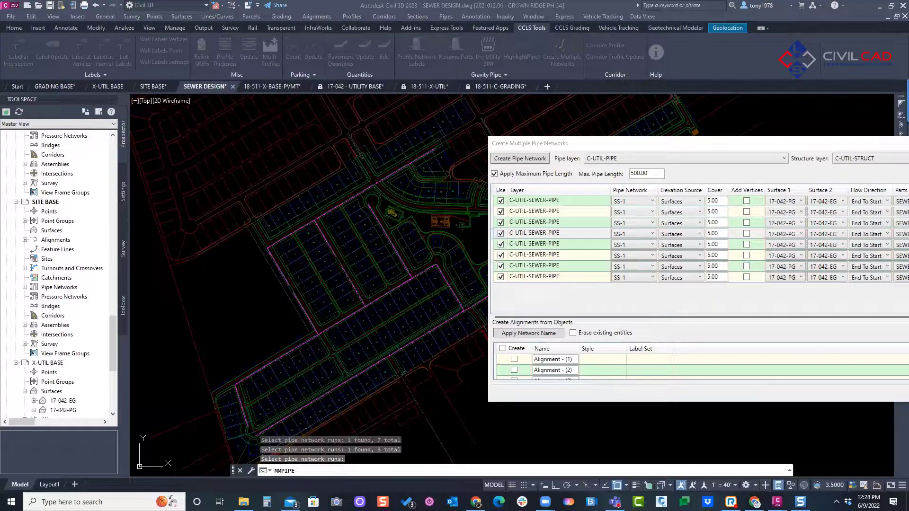
click(553, 203)
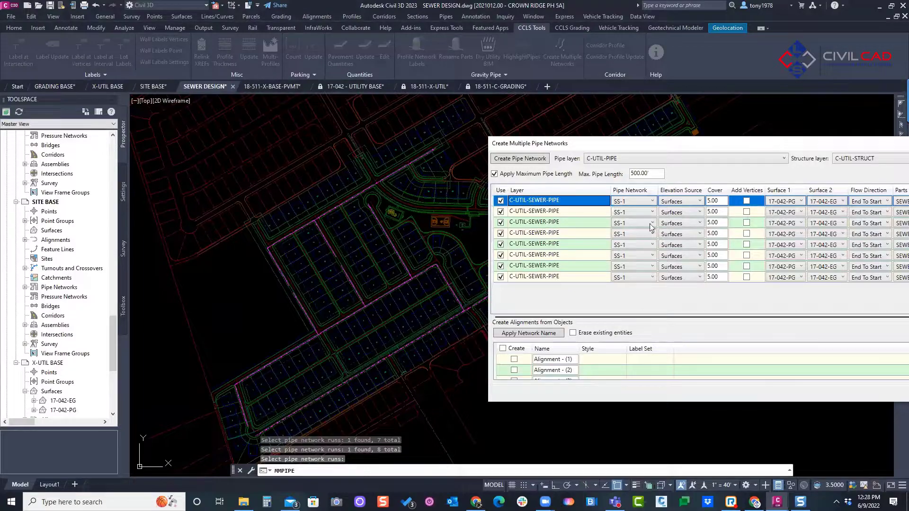
click(587, 213)
click(569, 226)
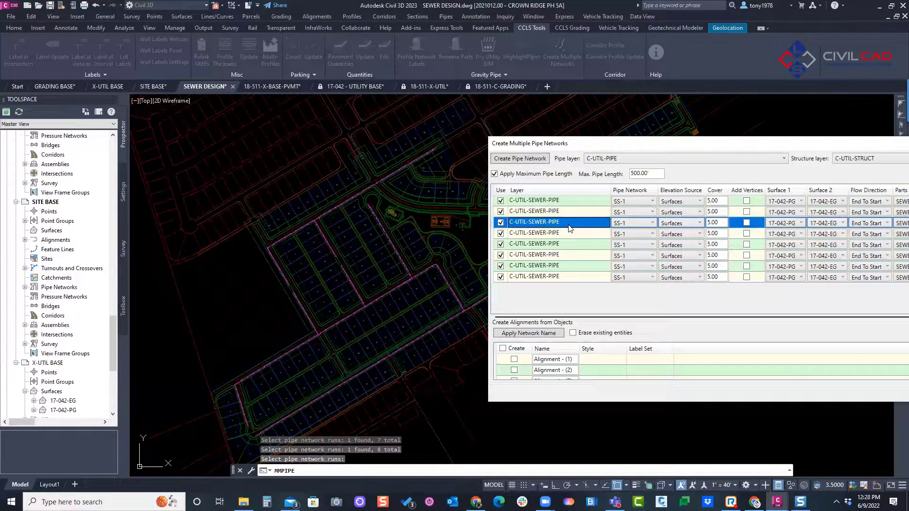
click(546, 236)
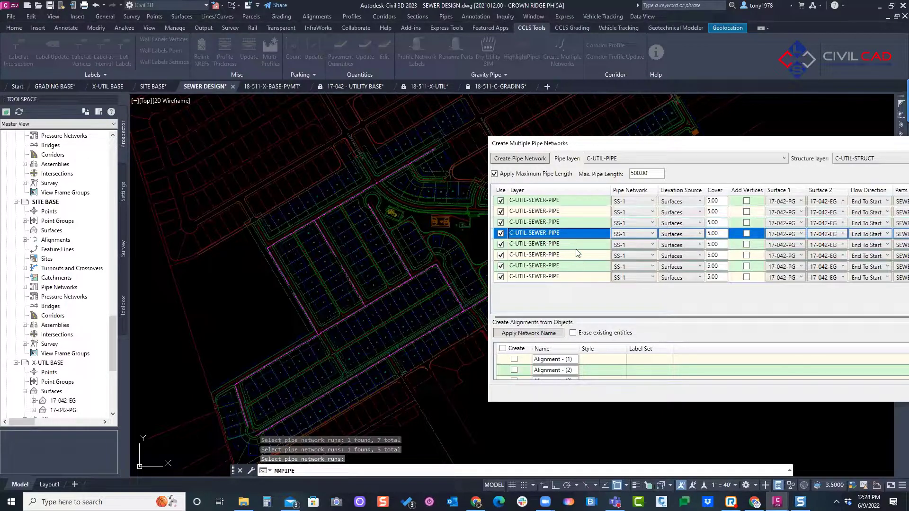
Step: Assign the last three C-UTIL-SEWER-PIPE runs to the SS-2 pipe network
key(Down)
key(Down)
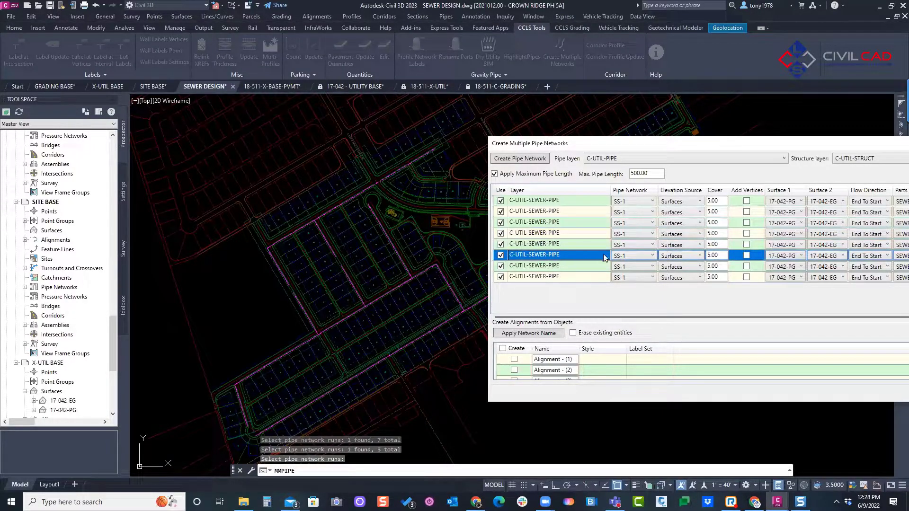
click(627, 255)
click(628, 283)
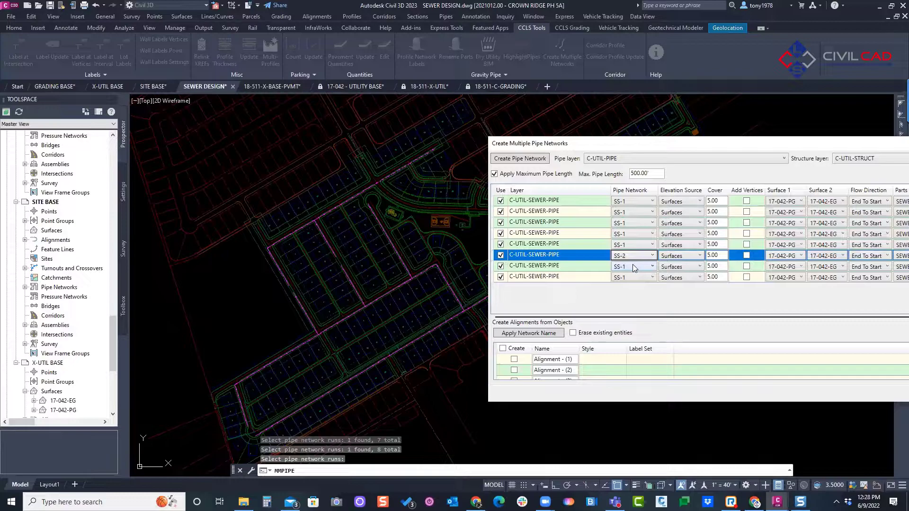
click(632, 265)
click(632, 278)
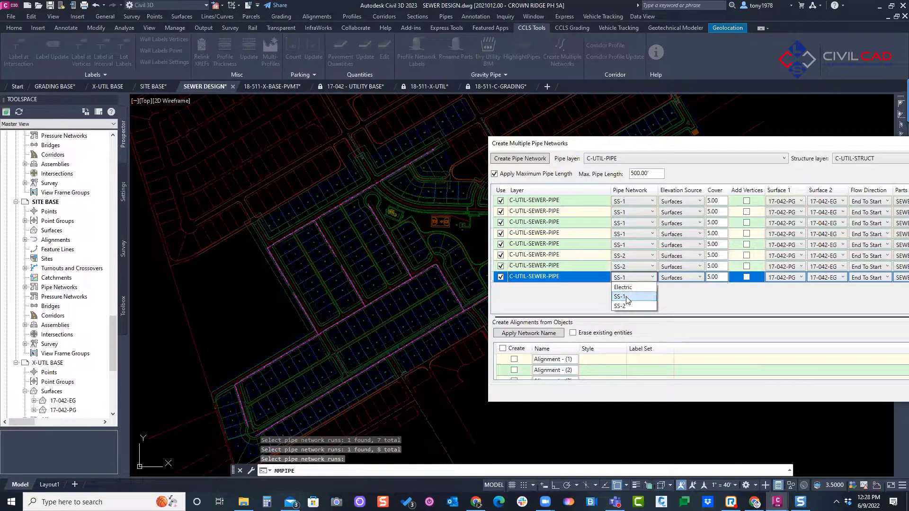
click(632, 298)
Step: Apply the network names to the alignments and mark all of them for creation
drag(685, 150, 491, 96)
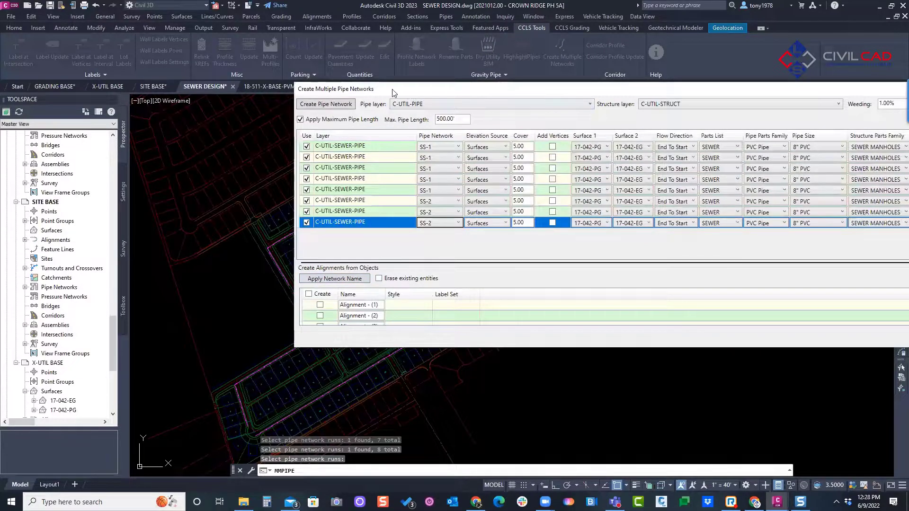
drag(393, 94, 245, 55)
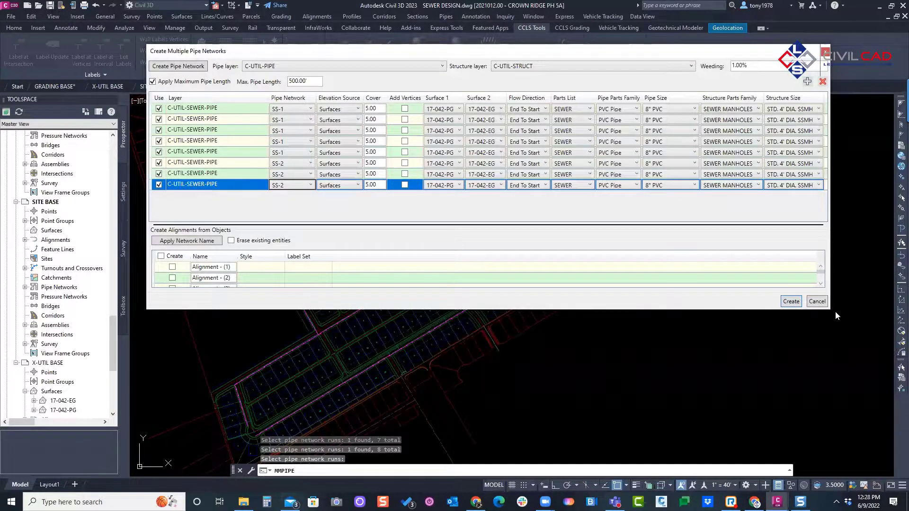
drag(829, 313, 843, 347)
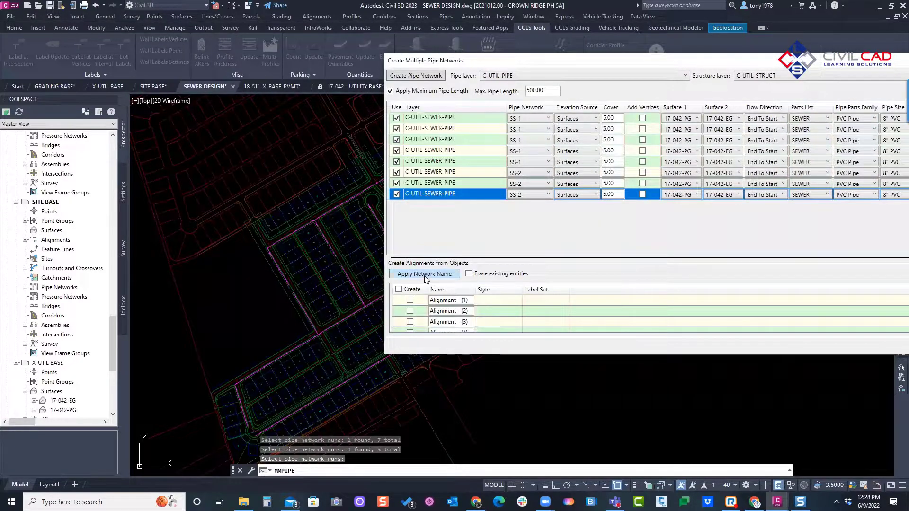
click(424, 274)
click(399, 289)
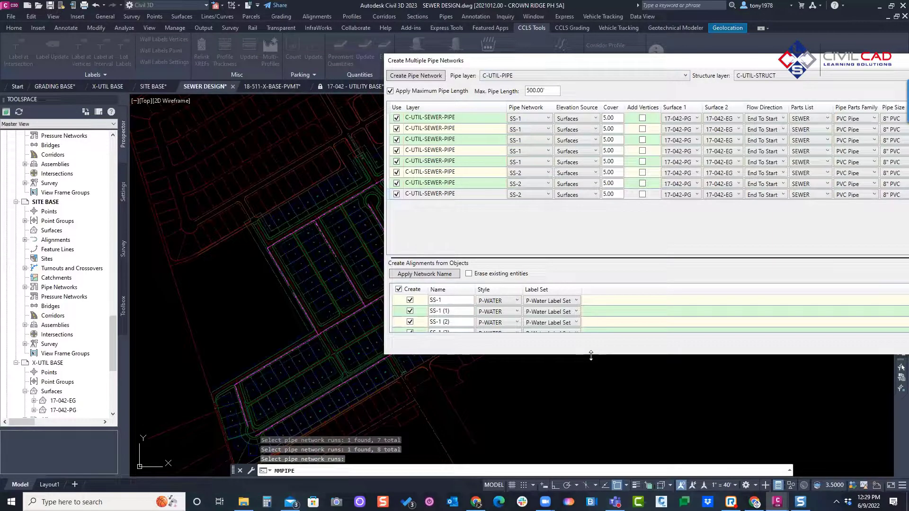
Step: Rename the second alignment SS-2 and the third alignment SS-3
drag(591, 354, 591, 439)
drag(555, 68, 683, 47)
click(583, 335)
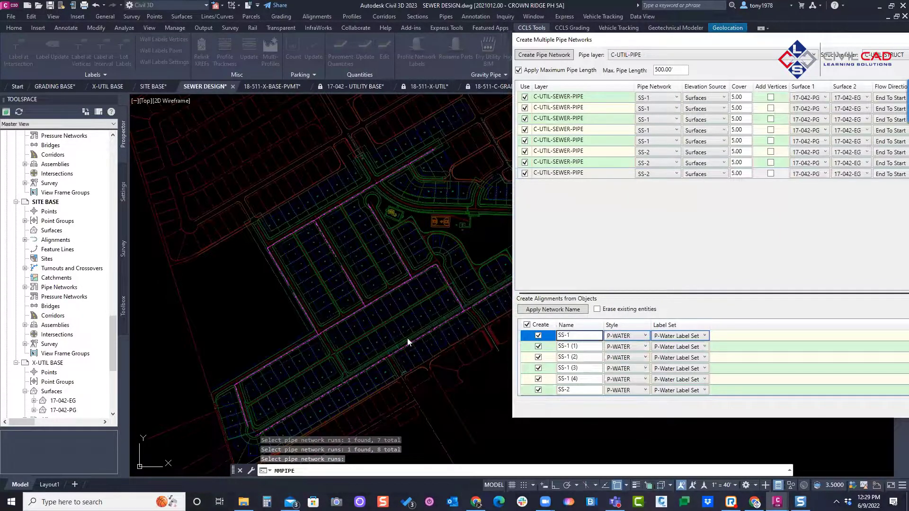
click(581, 347)
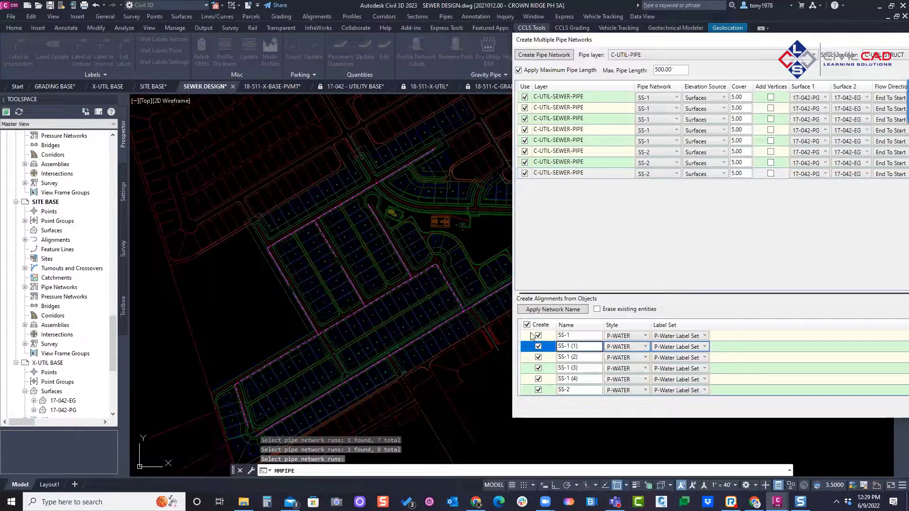
key(BackSpace)
key(BackSpace)
key(BackSpace)
key(BackSpace)
key(BackSpace)
text(2)
click(573, 357)
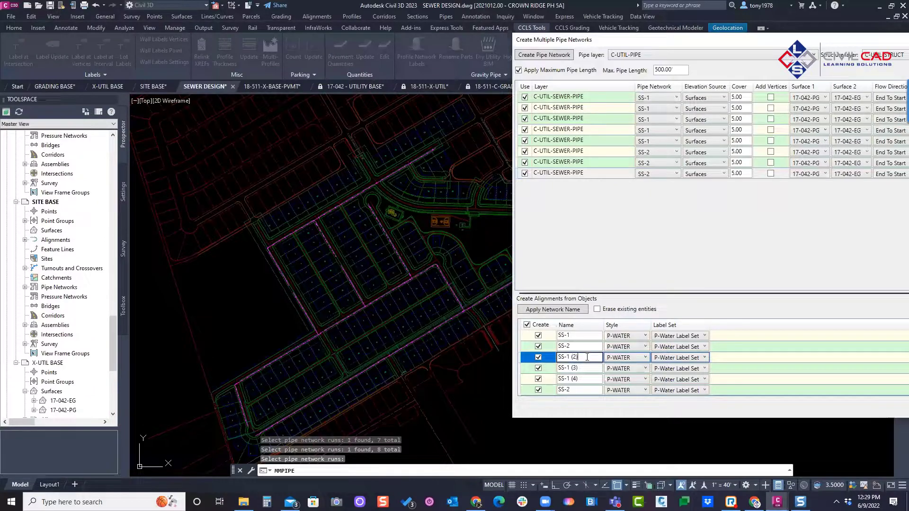
key(BackSpace)
key(BackSpace)
key(BackSpace)
key(BackSpace)
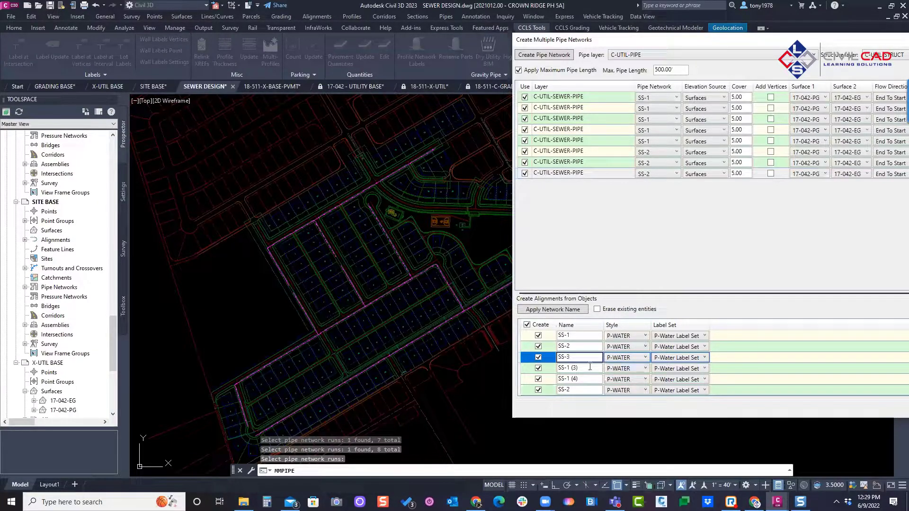
Step: Rename the fourth, fifth and sixth alignments SS-4, SS-5 and SS-6
click(591, 368)
key(BackSpace)
key(BackSpace)
key(BackSpace)
key(BackSpace)
key(BackSpace)
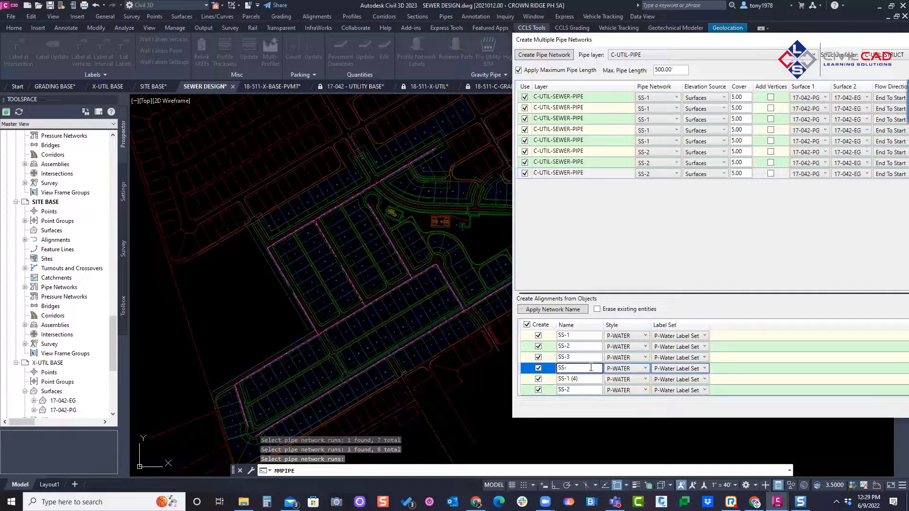
click(580, 378)
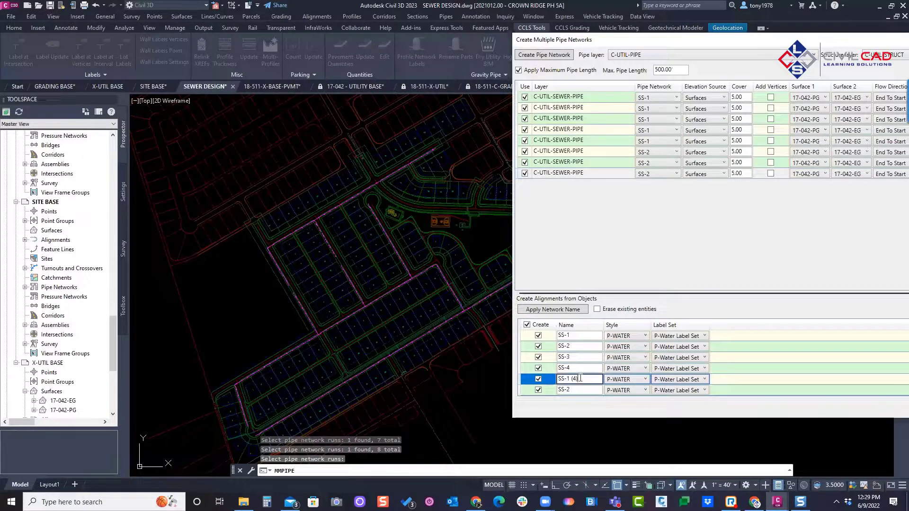
key(BackSpace)
key(BackSpace)
key(BackSpace)
key(BackSpace)
key(BackSpace)
text(5)
click(583, 389)
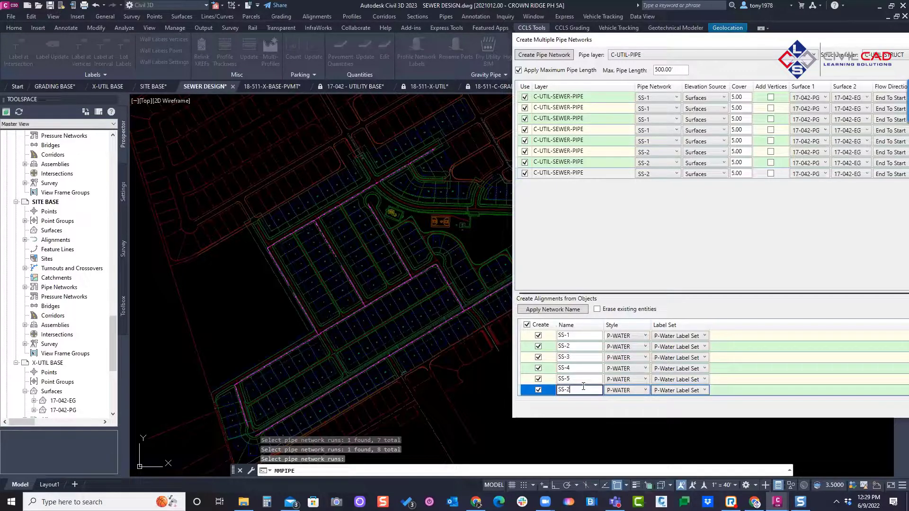
key(BackSpace)
text(6)
Step: Select all the alignments and set their style to P-SEWER and their label set to P-Sewer Label Set
click(632, 337)
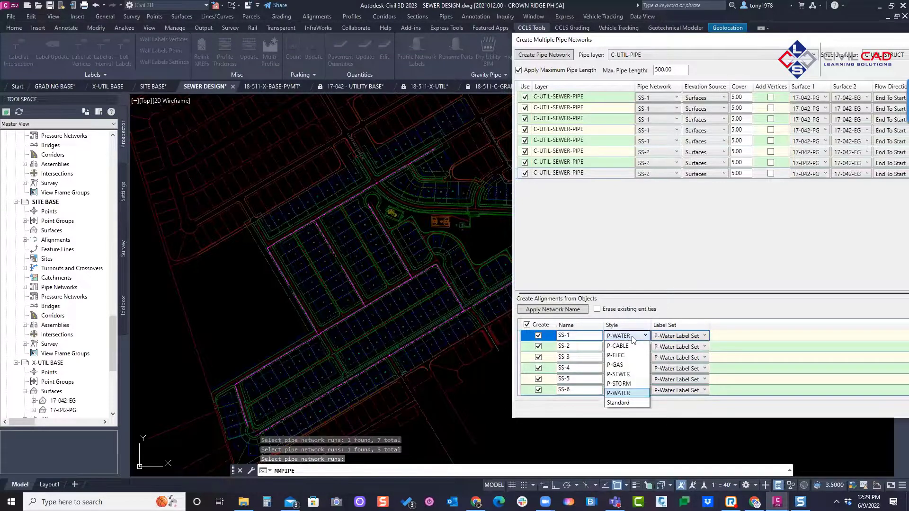
click(520, 387)
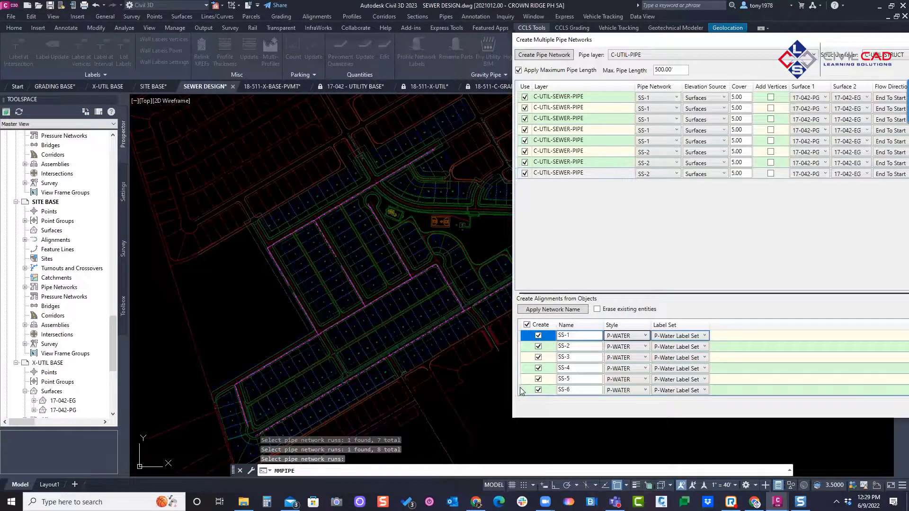
shift+click(520, 387)
click(633, 337)
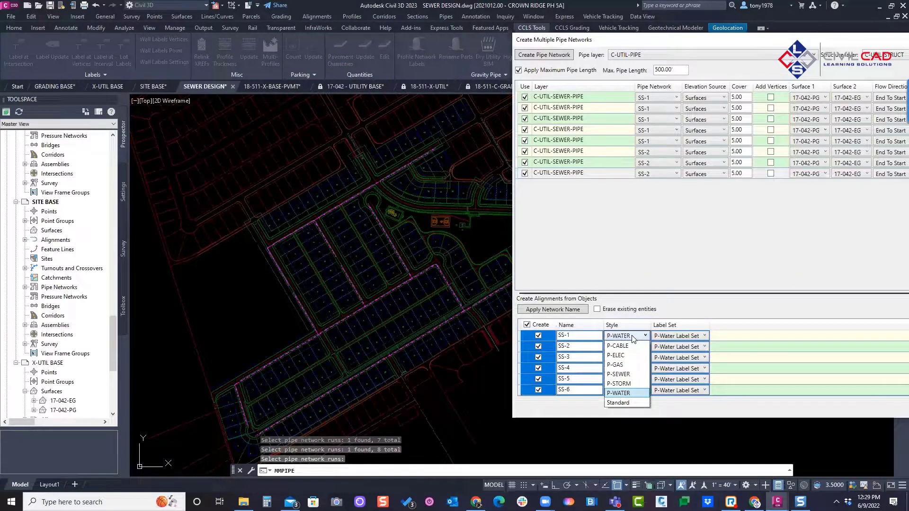
click(619, 375)
click(684, 336)
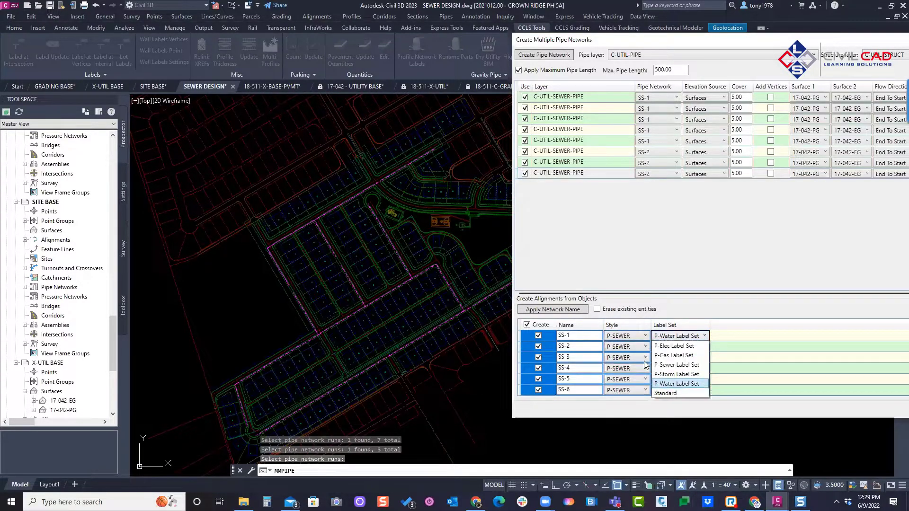
click(675, 374)
Step: Create the pipe networks and alignments, keeping the maximum pipe length at 500.00'
drag(655, 43, 240, 58)
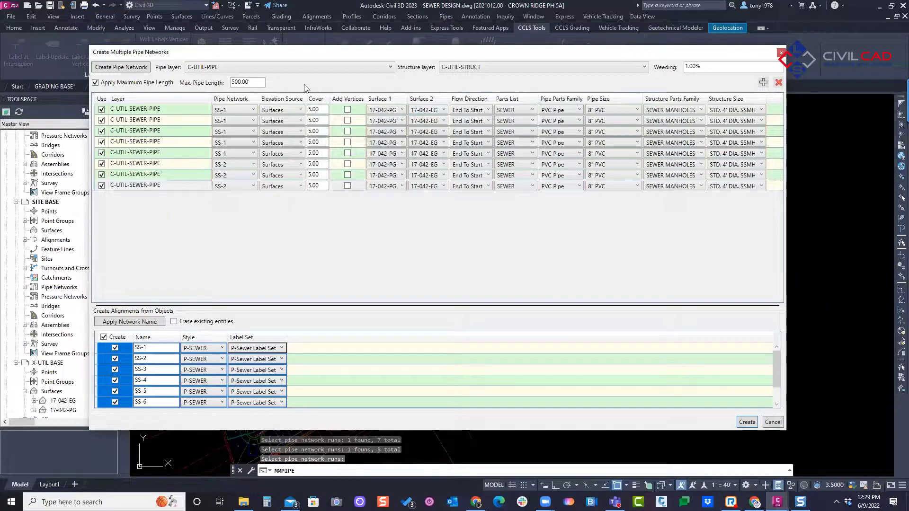
click(244, 83)
key(Return)
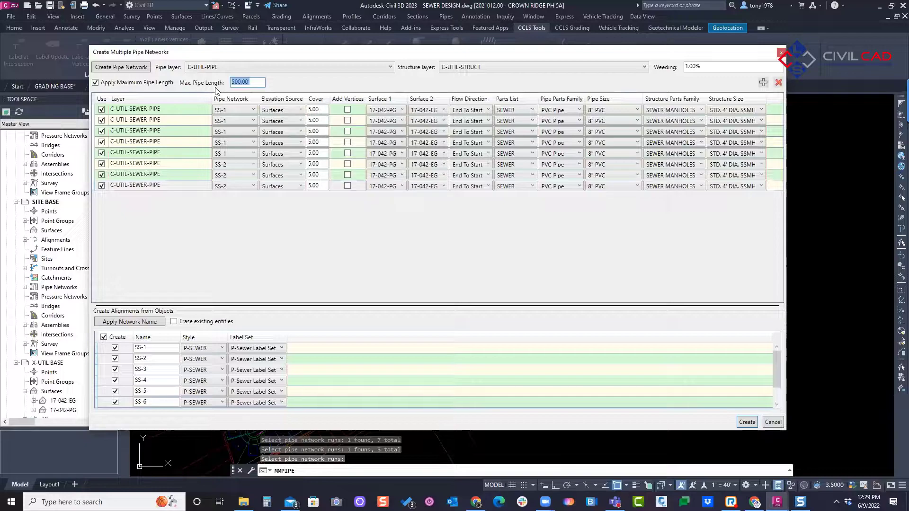
click(741, 423)
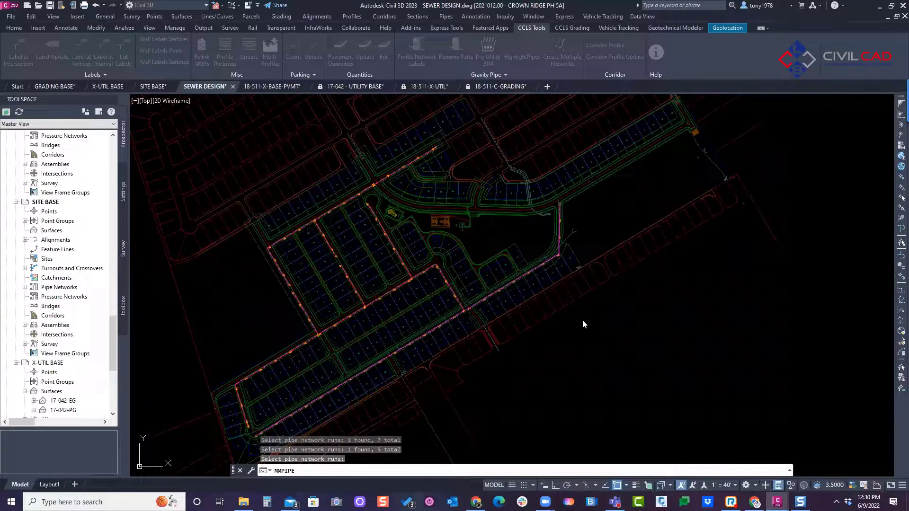
scroll(432, 298, up, 10)
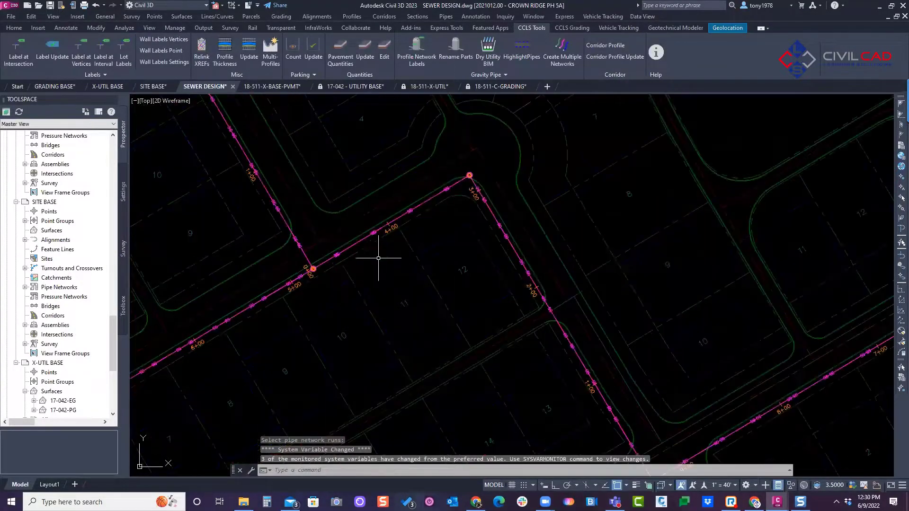
scroll(467, 175, up, 4)
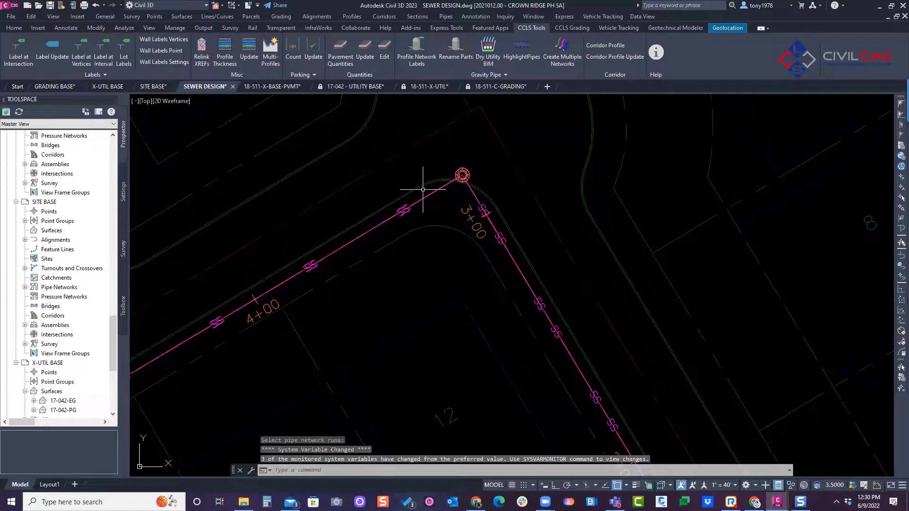
Step: Examine the new sewer pipe runs, manholes and station labels throughout the site, including where the lines branch
scroll(323, 244, down, 6)
middle_drag(251, 232, 415, 317)
scroll(415, 318, down, 3)
mouse_move(309, 215)
middle_down()
mouse_move(343, 335)
mouse_move(376, 275)
mouse_move(425, 113)
middle_up()
scroll(375, 280, down, 2)
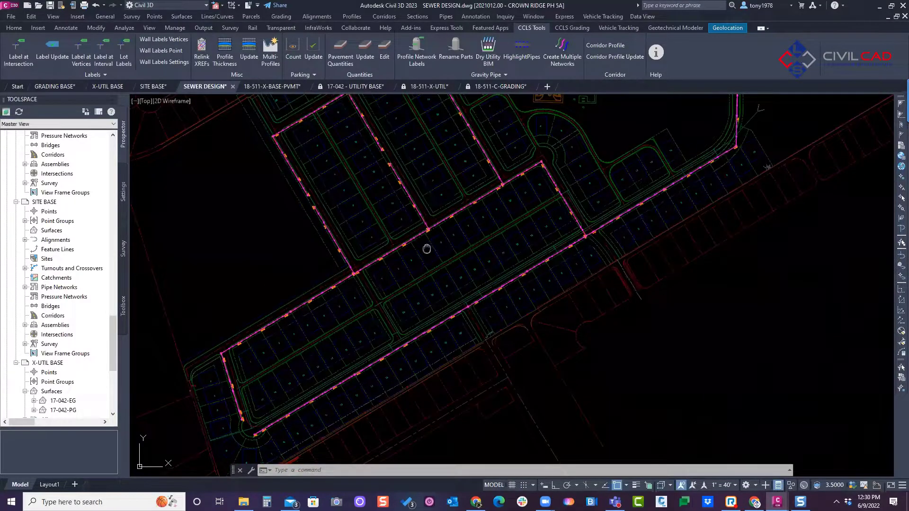
scroll(361, 284, up, 9)
scroll(333, 245, up, 5)
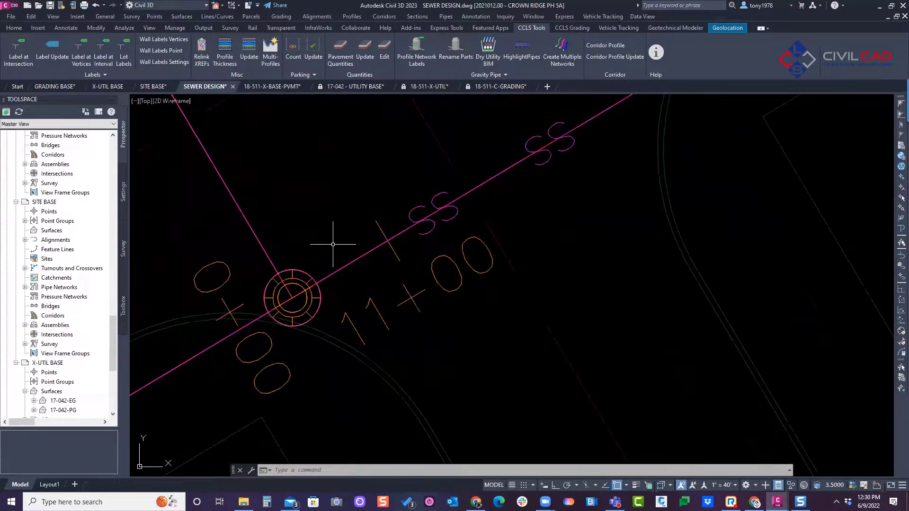
scroll(333, 245, down, 10)
middle_drag(436, 203, 392, 264)
scroll(392, 264, down, 2)
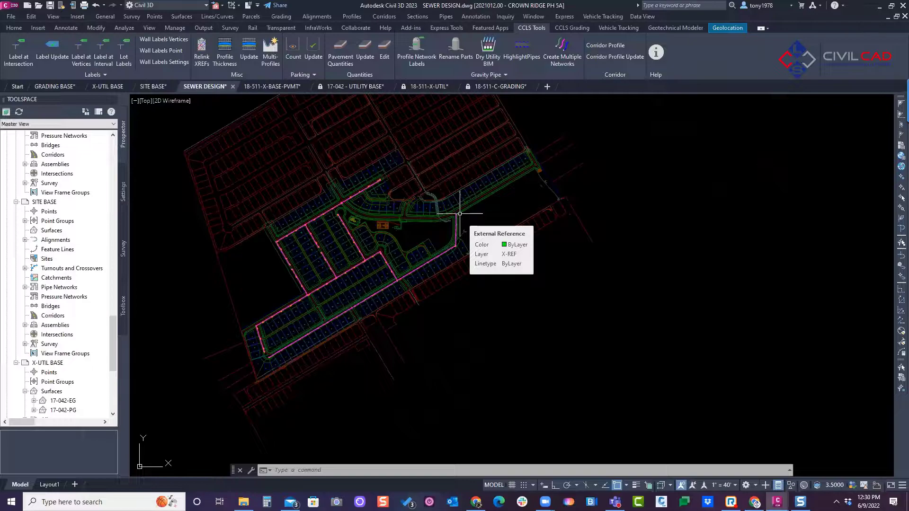
scroll(519, 208, down, 2)
middle_drag(536, 207, 523, 215)
middle_drag(661, 166, 625, 186)
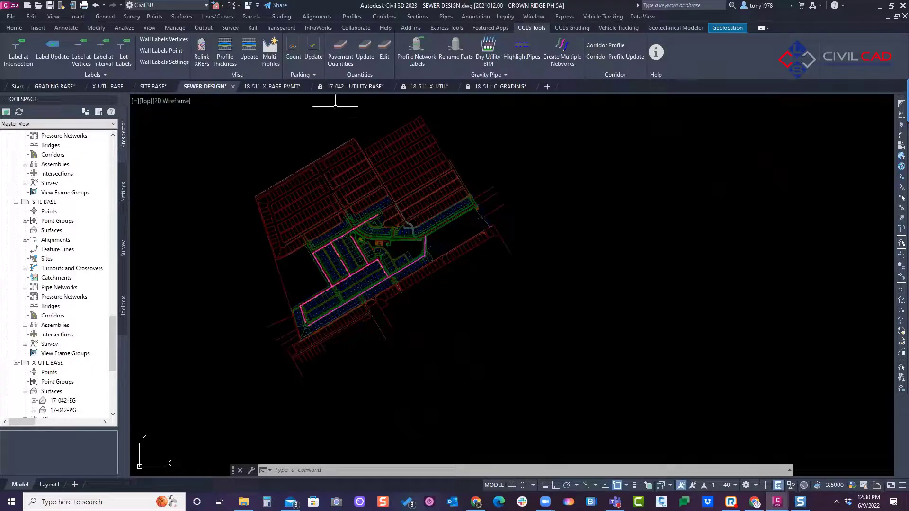
Step: Start Multi-Profiles with all the SS alignments included and apply the settings from Utility Profile Settings.txt
middle_drag(573, 196, 442, 239)
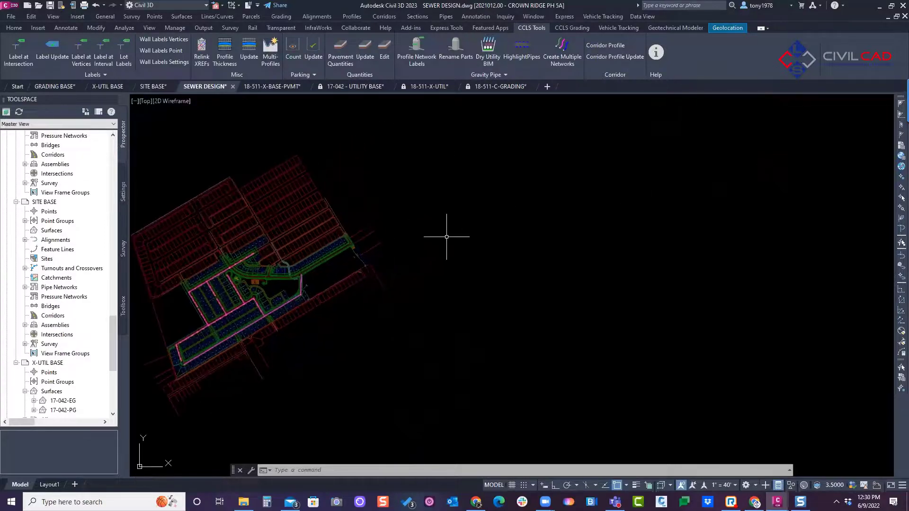
key(Escape)
mouse_move(279, 87)
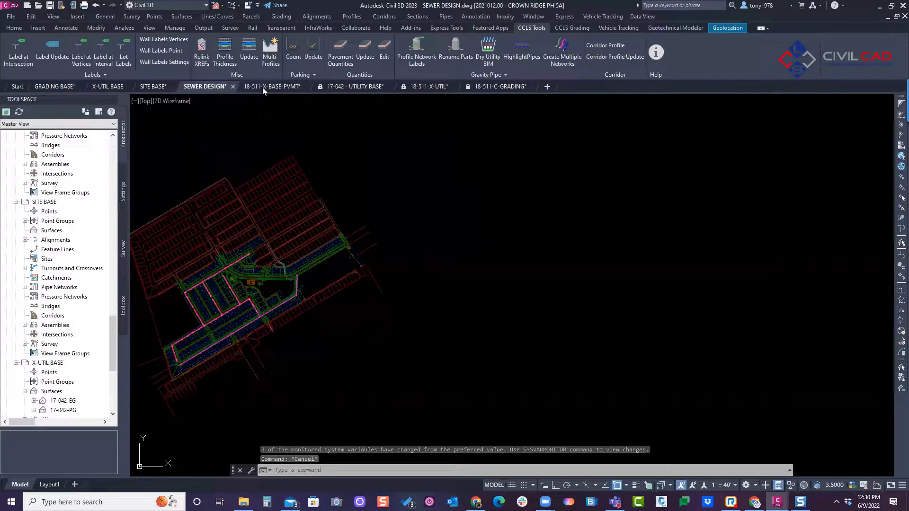
click(271, 50)
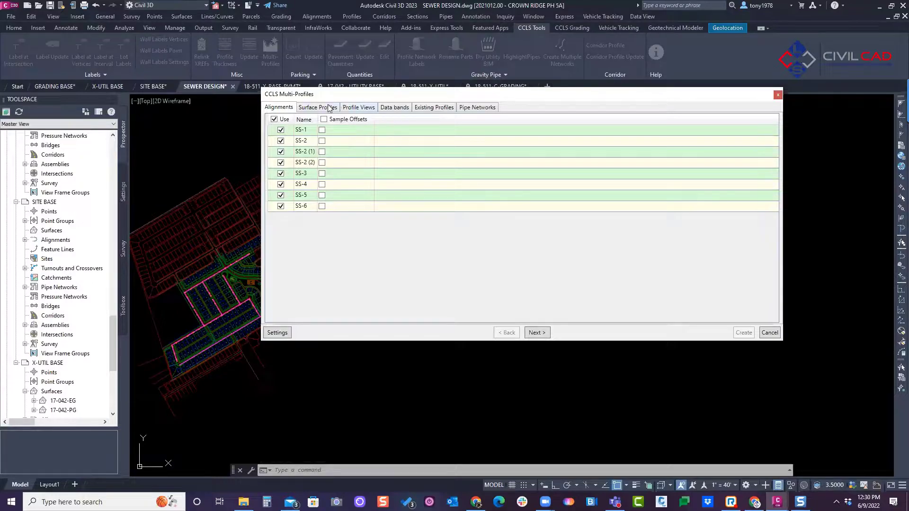
drag(317, 97, 340, 95)
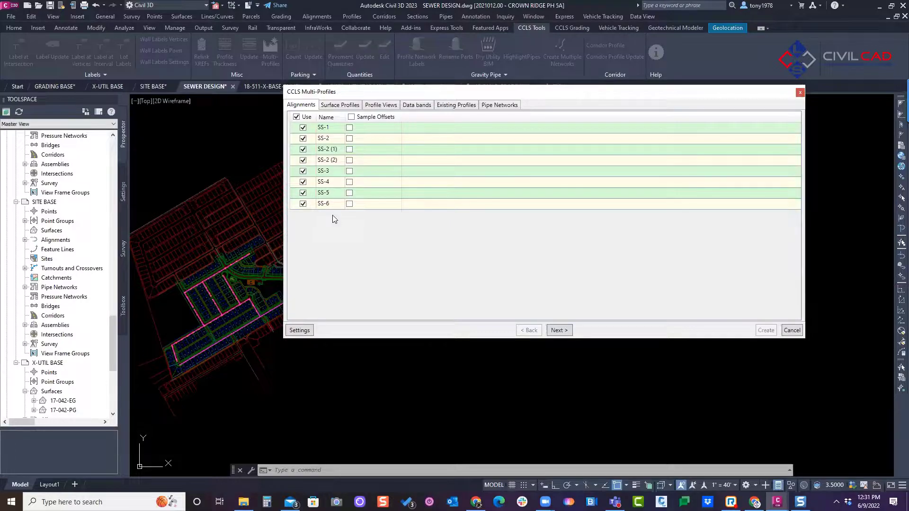
click(299, 330)
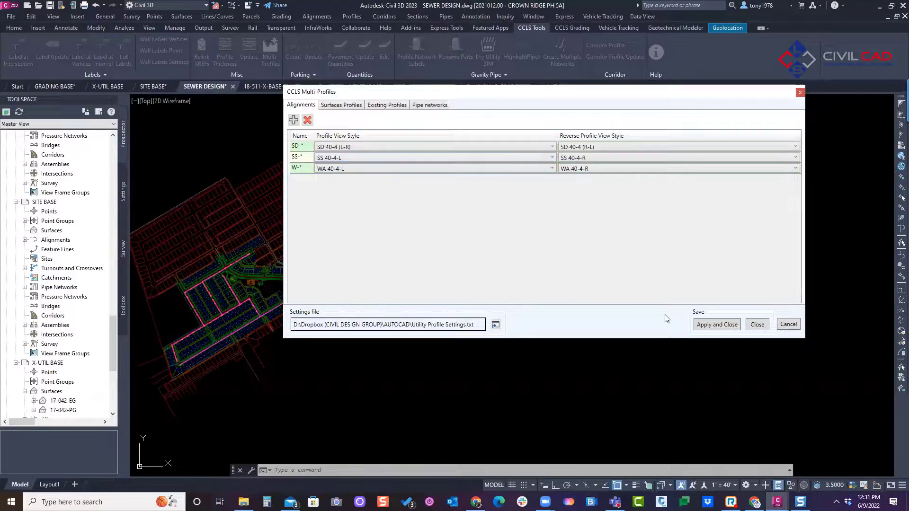
click(718, 325)
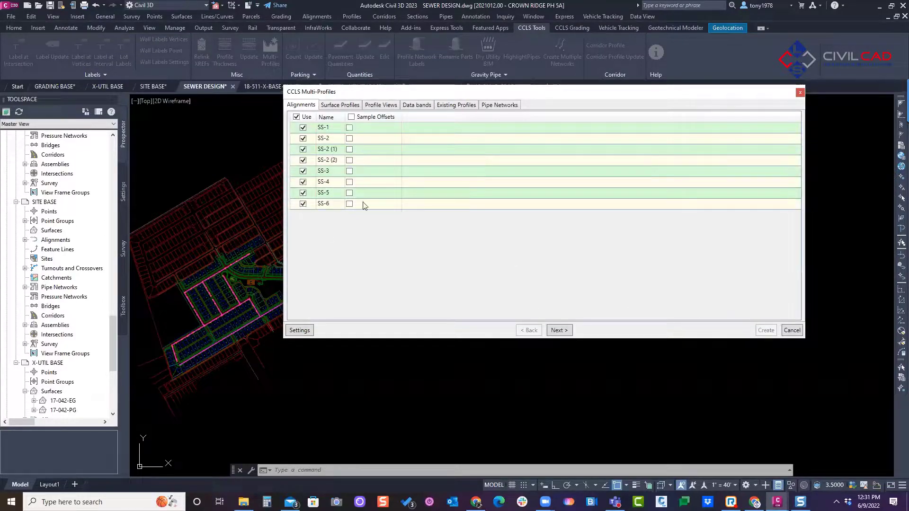
Step: Enlarge the surface profile list, widen its surface and profile name columns, and sort the profiles by surface name
click(553, 331)
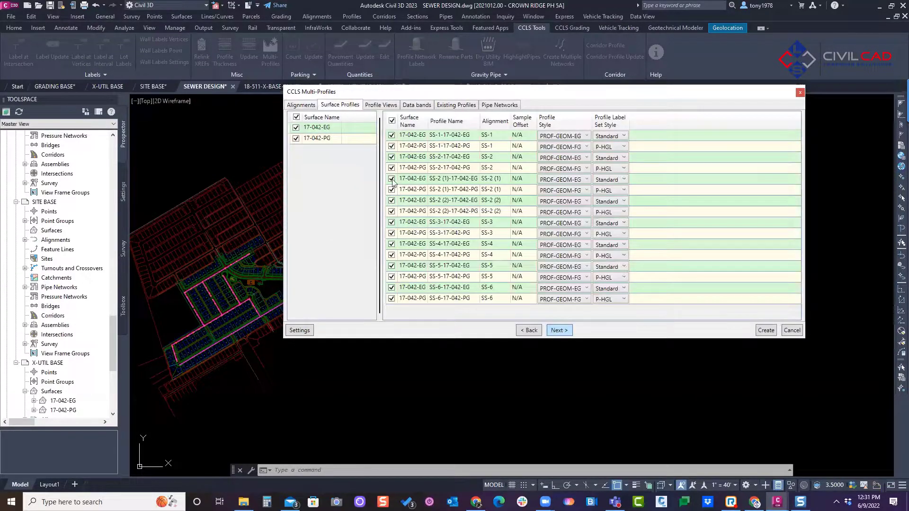
drag(469, 121, 473, 121)
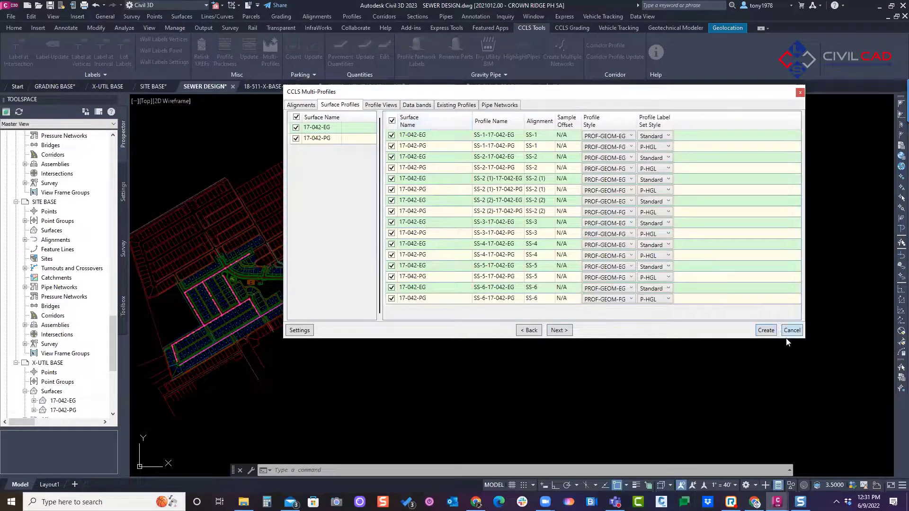
drag(808, 341, 841, 361)
click(410, 124)
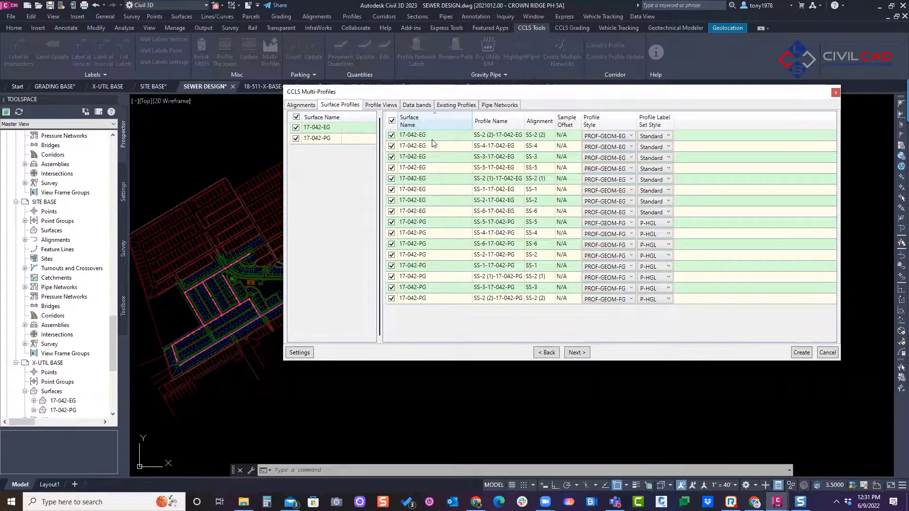
drag(524, 121, 533, 121)
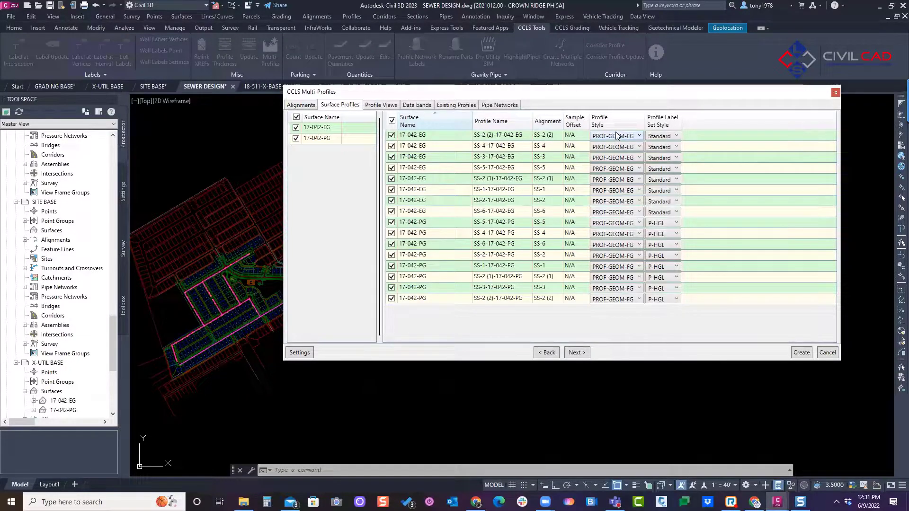
Step: Select all the 17-042-EG and 17-042-PG surface profiles and set their profile label set style to P-PROF-UTIL
click(415, 223)
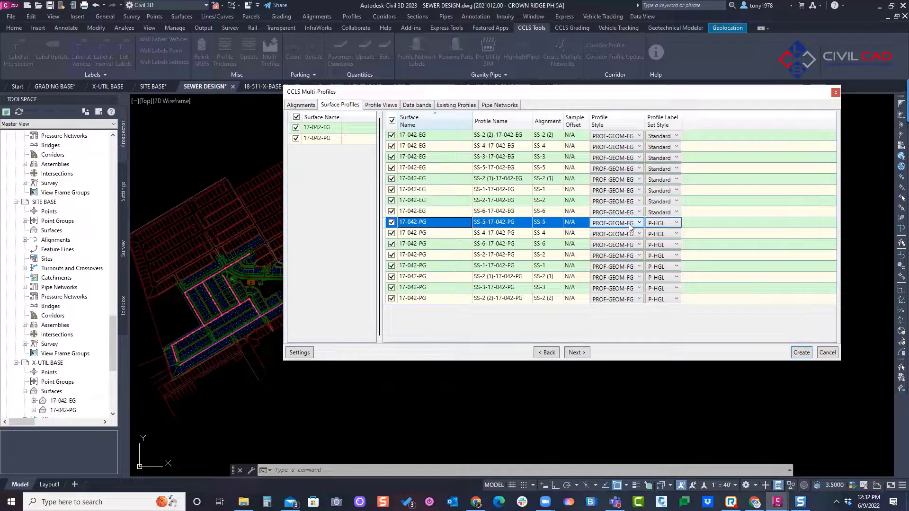
click(436, 138)
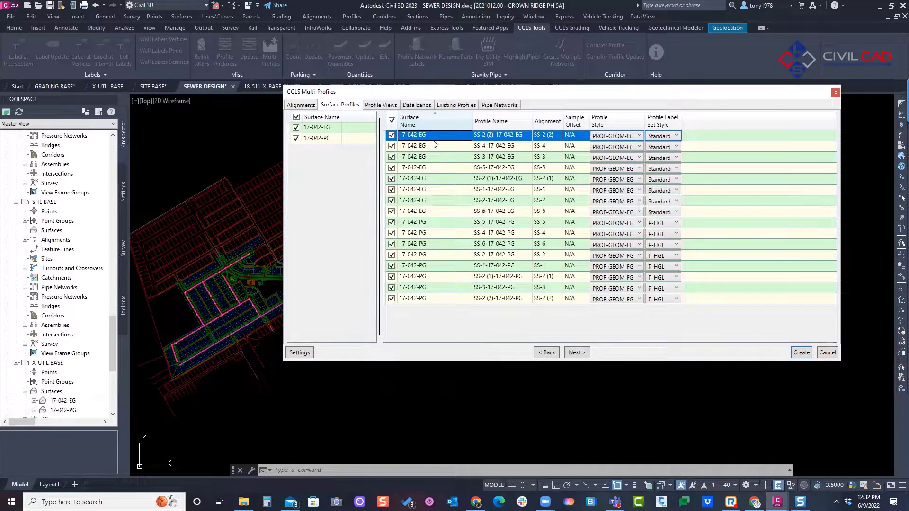
shift+click(452, 297)
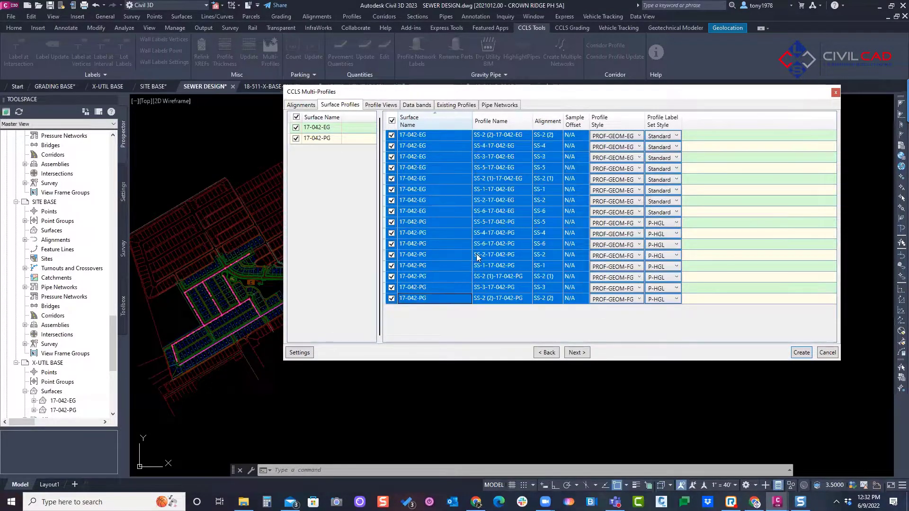
click(662, 138)
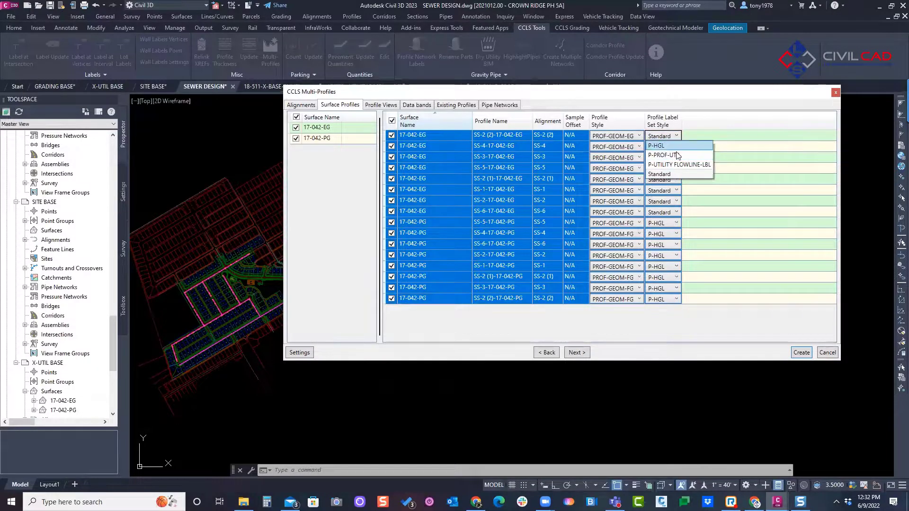
click(664, 155)
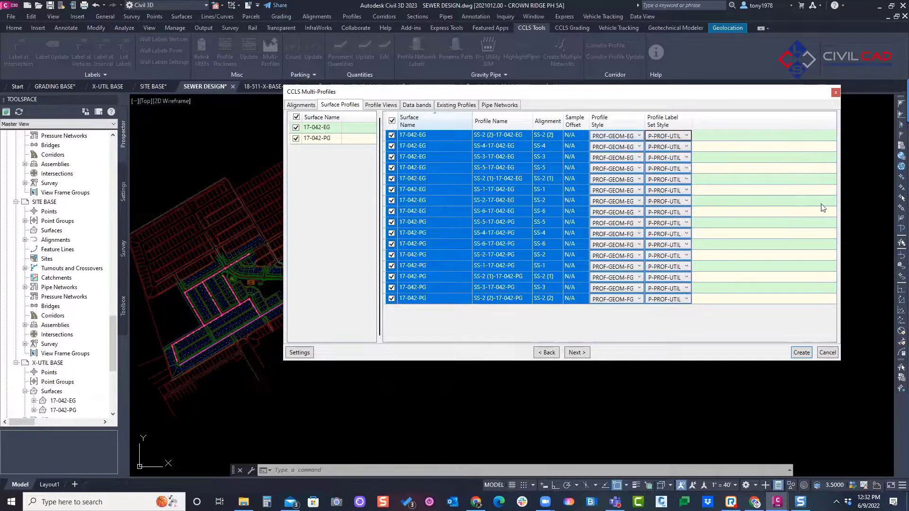
click(747, 128)
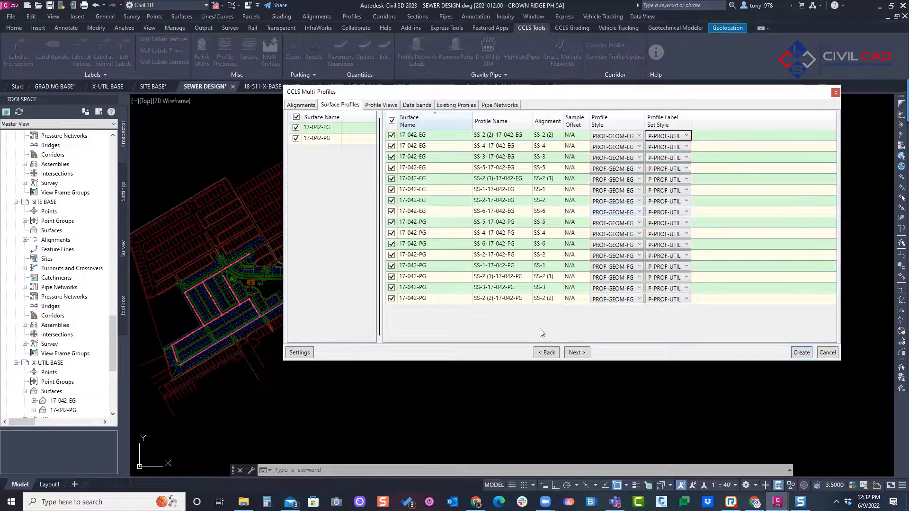
Step: Apply a 1000.00' maximum profile view length, 25.00' start station pad and 25.00' end station rounding to the profile views
click(577, 353)
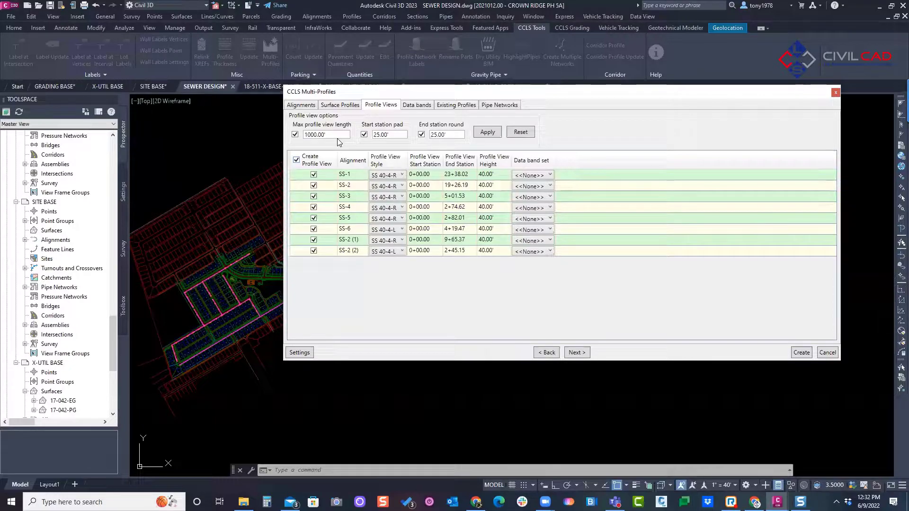
drag(338, 134, 299, 140)
click(497, 176)
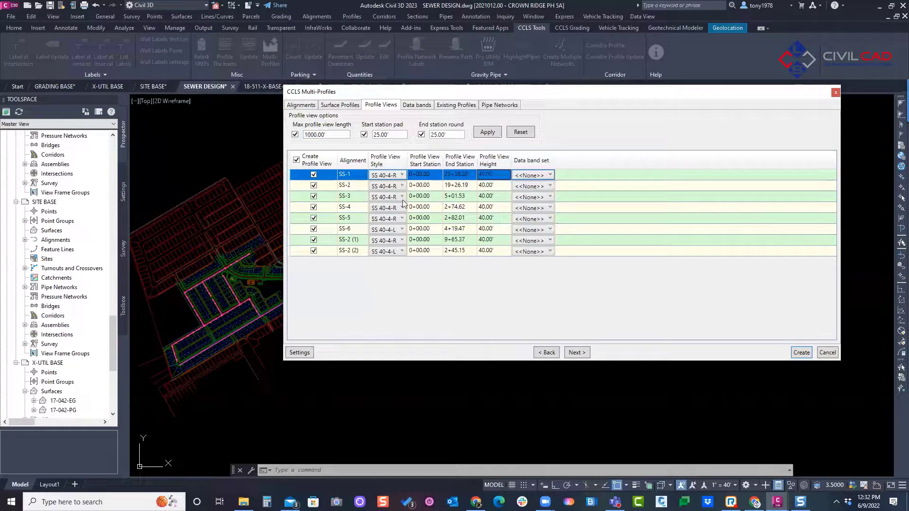
shift+click(334, 250)
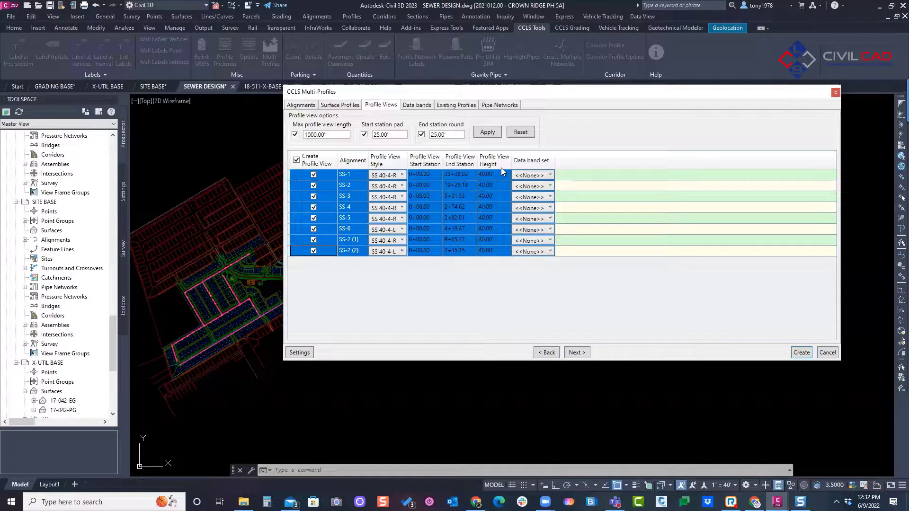
click(486, 132)
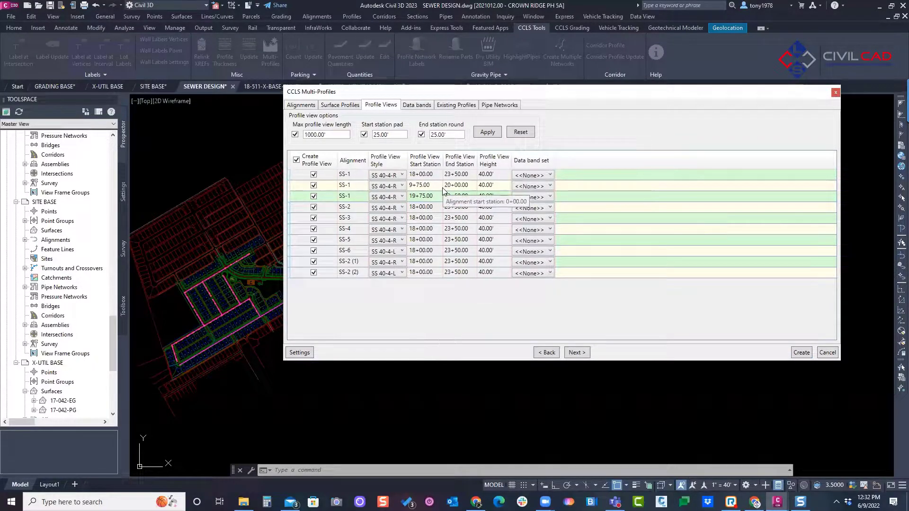
Step: Select all the profile views and set their data band set to FL @ 50' Intervals
click(340, 179)
shift+click(335, 274)
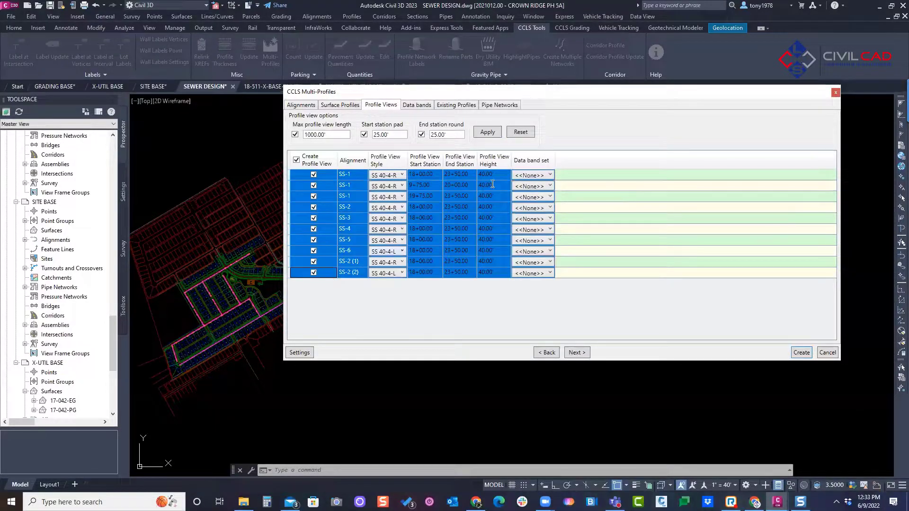
click(533, 175)
click(526, 192)
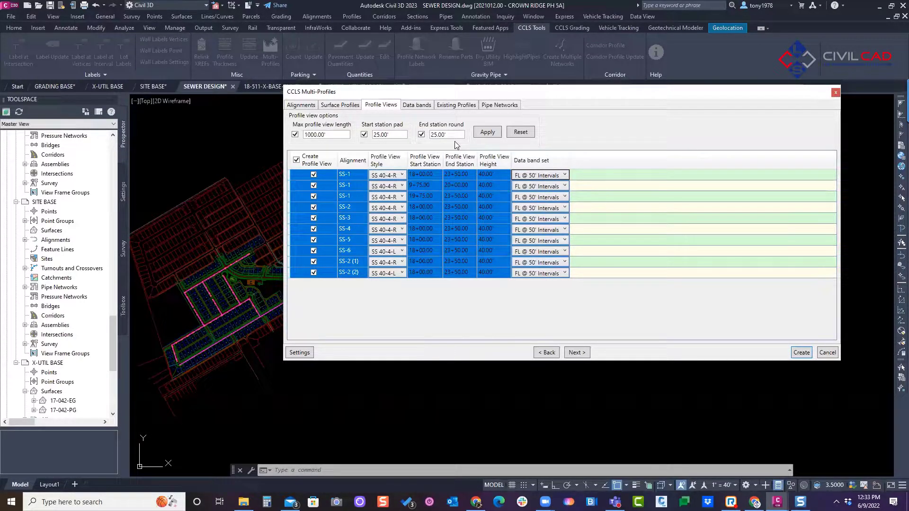
Step: Set Profile 2 of the first two SS-1 data band rows to SS-1-17-042-PG
click(577, 353)
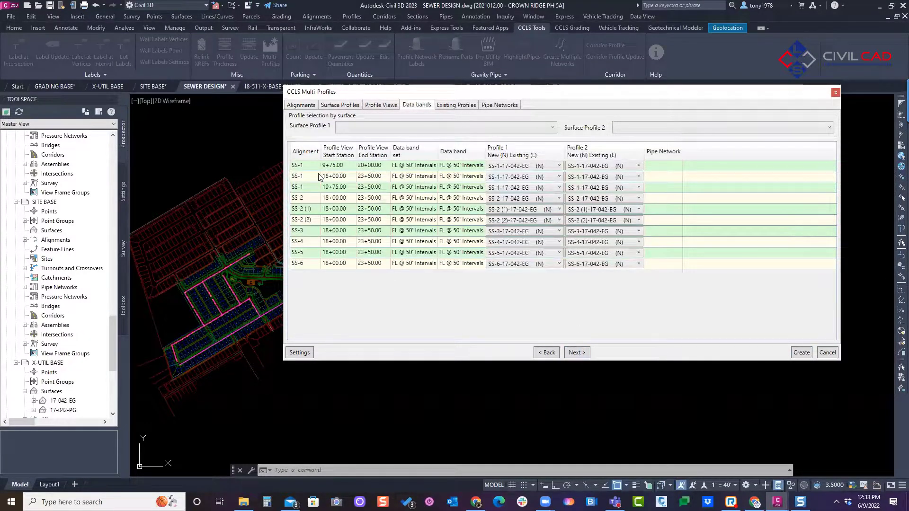
click(313, 167)
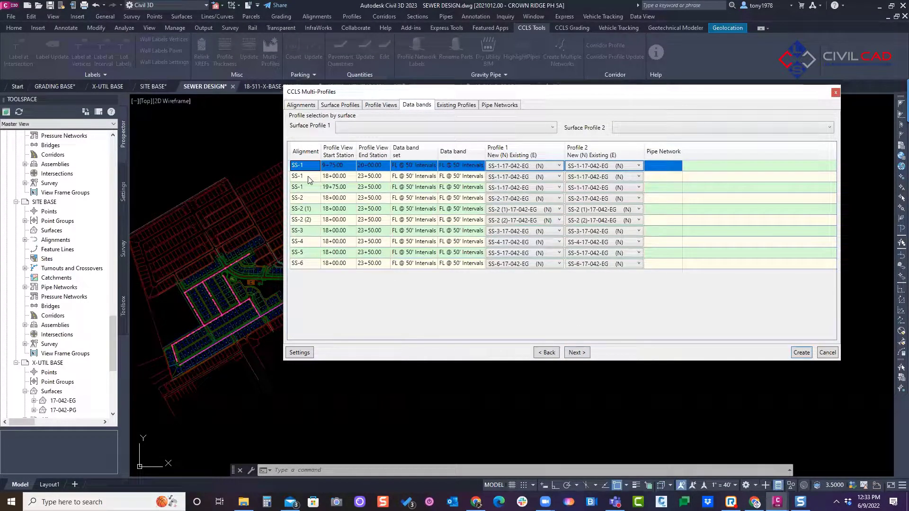
shift+click(301, 265)
click(608, 166)
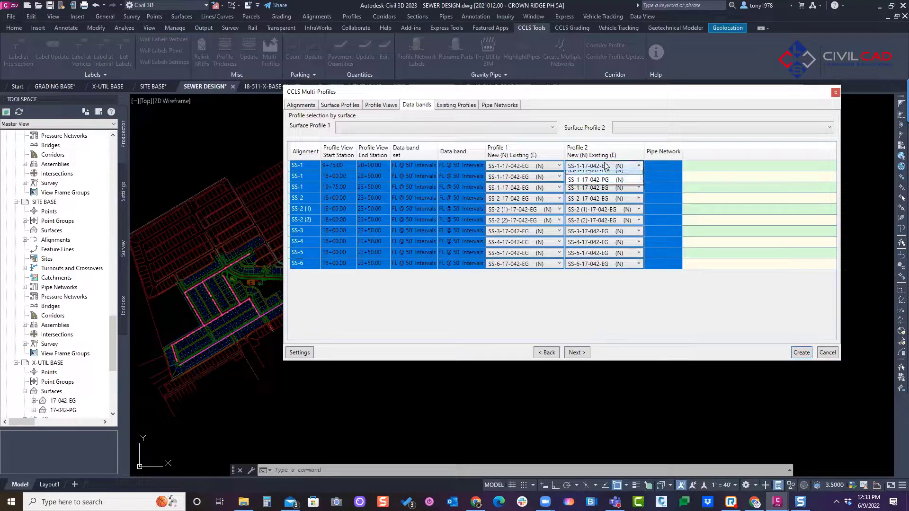
click(600, 188)
click(622, 177)
click(616, 198)
click(613, 223)
click(603, 296)
click(604, 301)
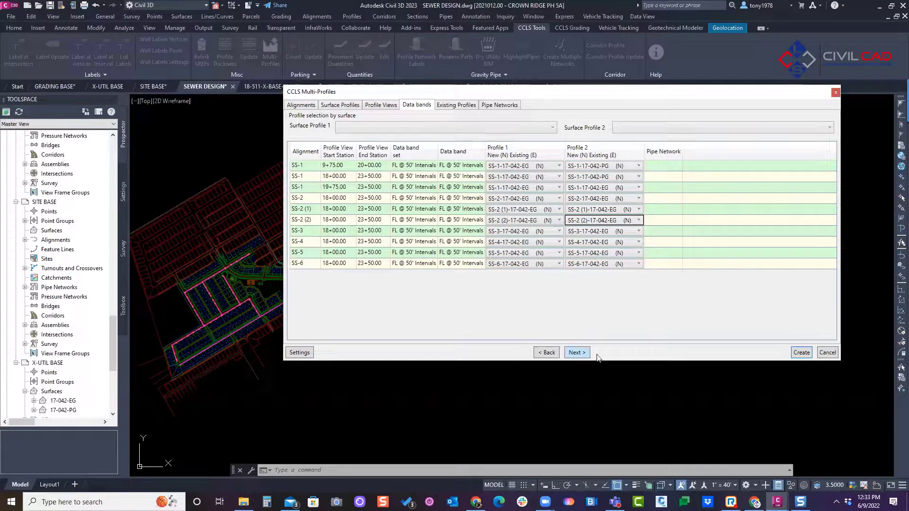
Step: Create the profile views with the Electric, SS-1 and SS-2 networks, keeping the SS-PR-CROSS crossing style for SS-1 and SS-2
click(576, 353)
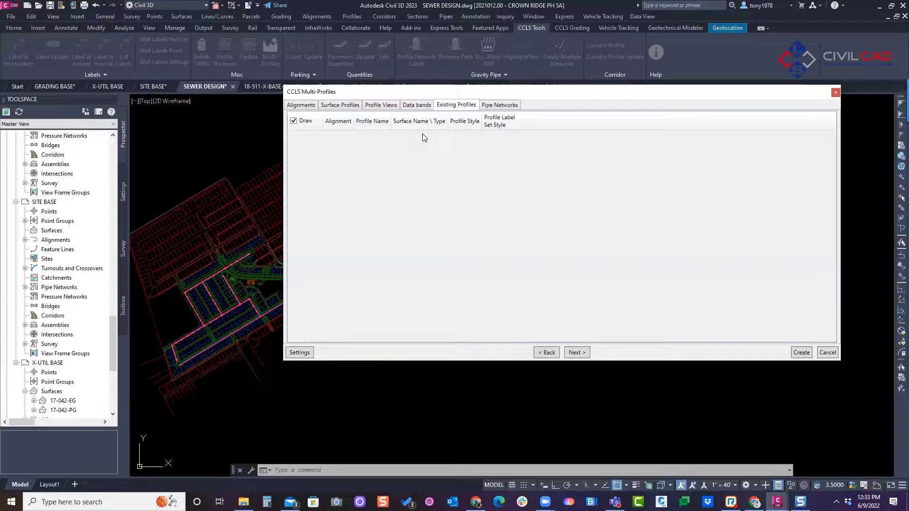
click(576, 354)
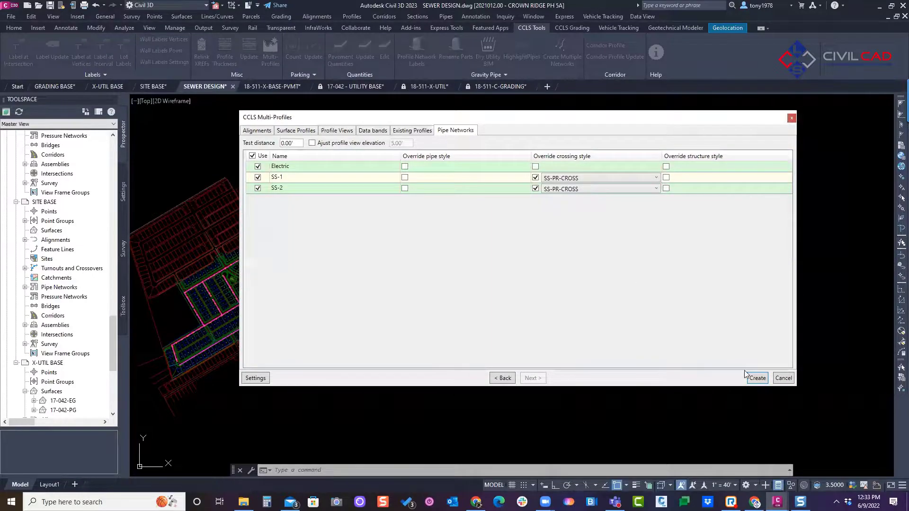
click(757, 378)
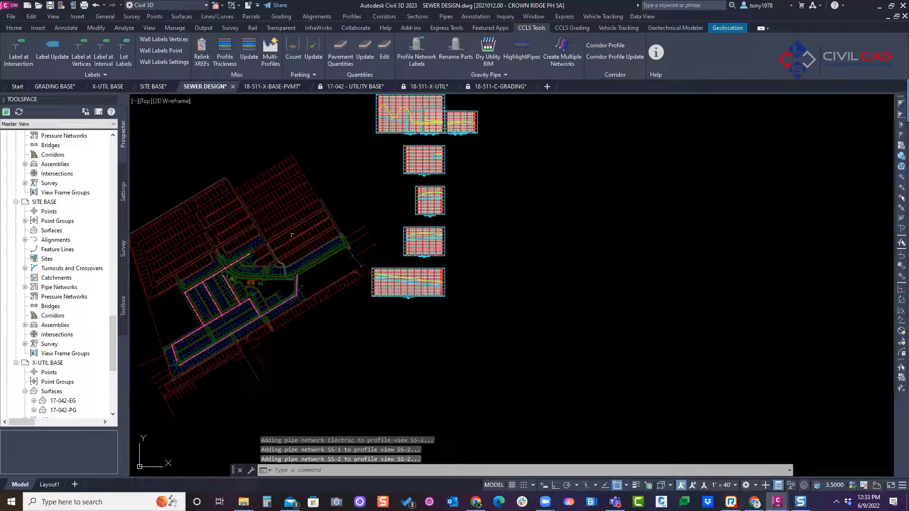
Step: Examine the sewer pipes, surface profiles and flowline data band in the Sanitary Sewer Line SS-1 profile view
middle_drag(413, 289, 618, 299)
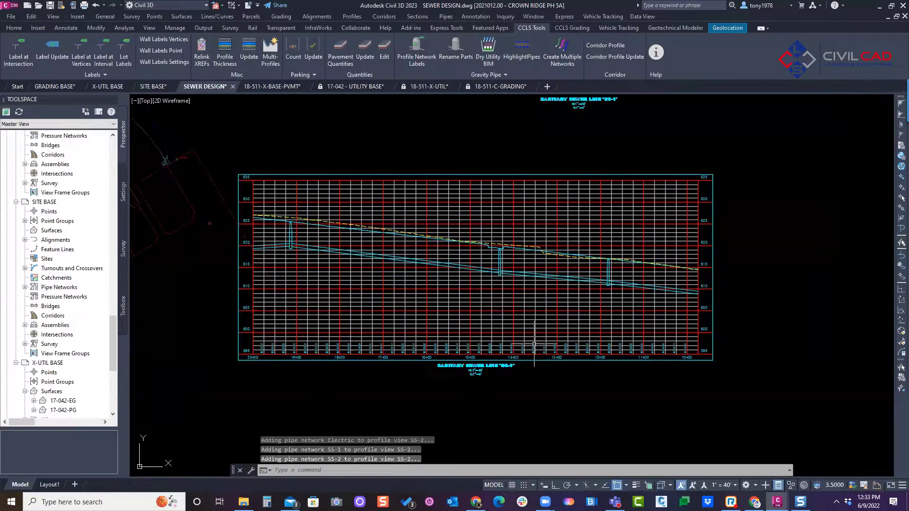
scroll(527, 346, up, 2)
scroll(408, 323, down, 2)
scroll(410, 332, up, 6)
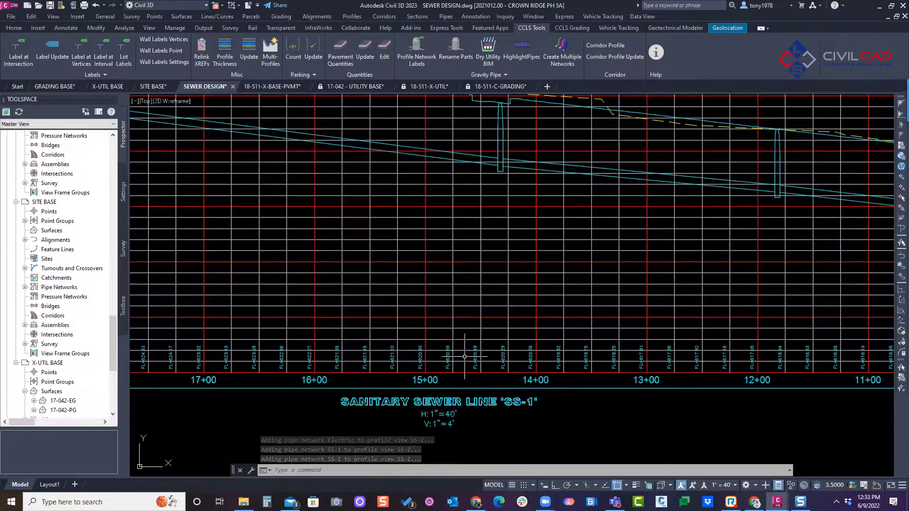
Step: Examine the flowline labels in the data bands of the stacked Sanitary Sewer Line SS-1 profile views
scroll(385, 371, down, 6)
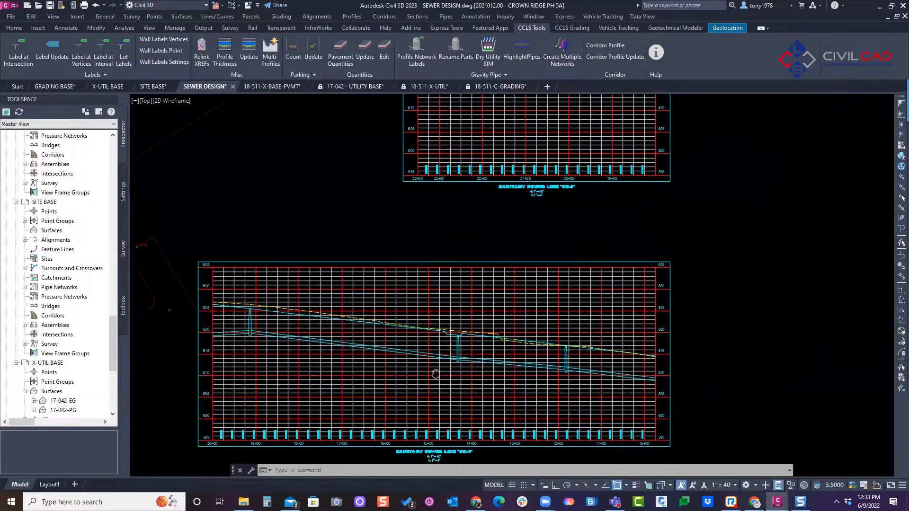
scroll(616, 235, up, 4)
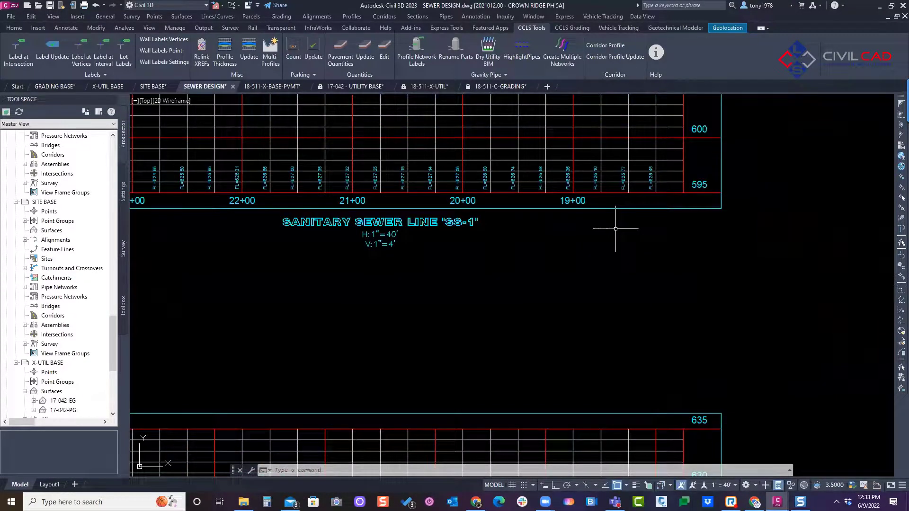
scroll(611, 230, down, 2)
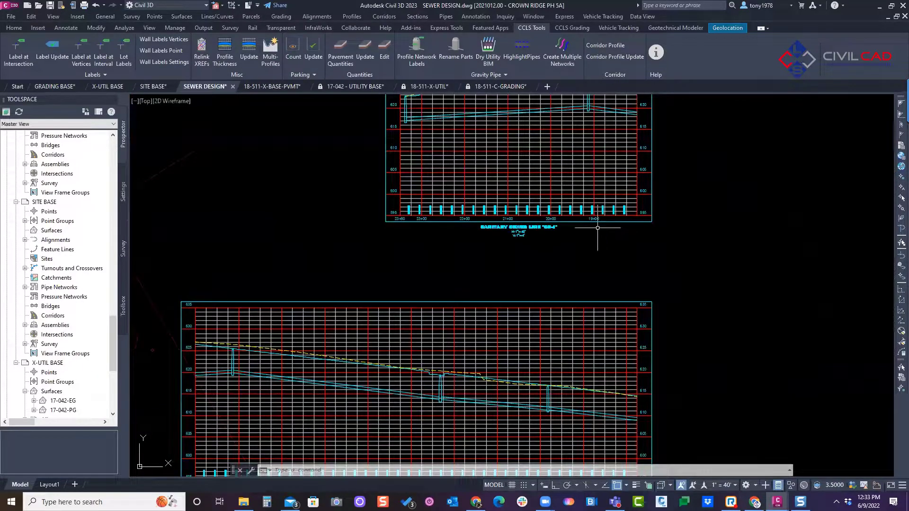
scroll(490, 231, down, 2)
middle_drag(490, 231, 462, 408)
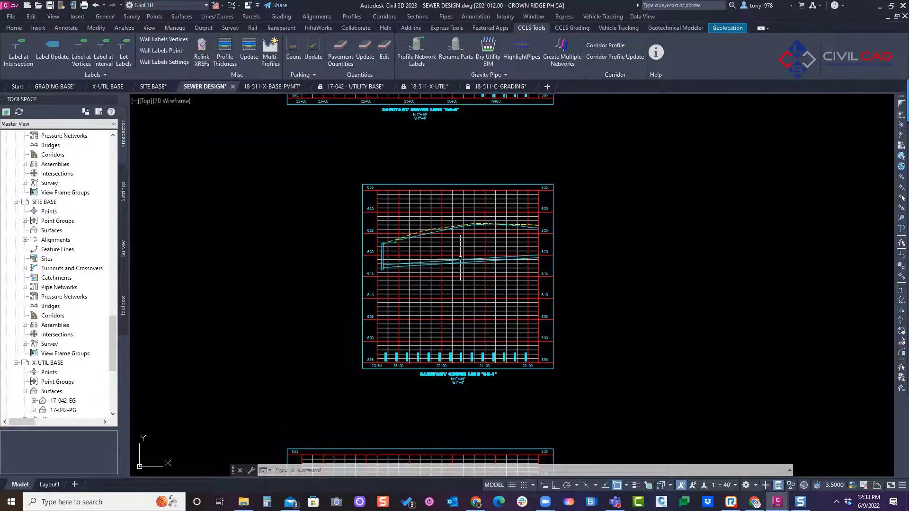
middle_drag(437, 104, 407, 291)
middle_drag(407, 246, 395, 357)
Step: Move the large SS-2 (1) profile view above the row of overlapping profile views
scroll(405, 318, down, 2)
scroll(470, 210, down, 2)
click(451, 254)
click(469, 256)
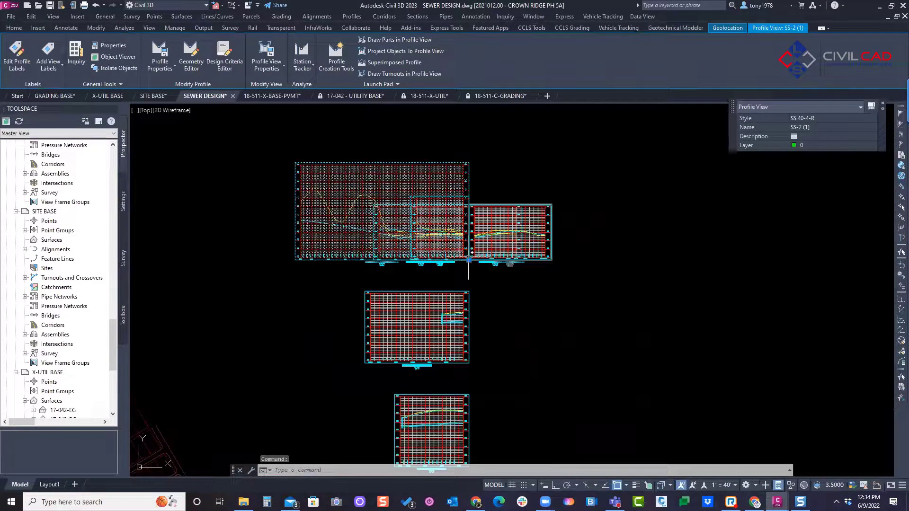
click(496, 184)
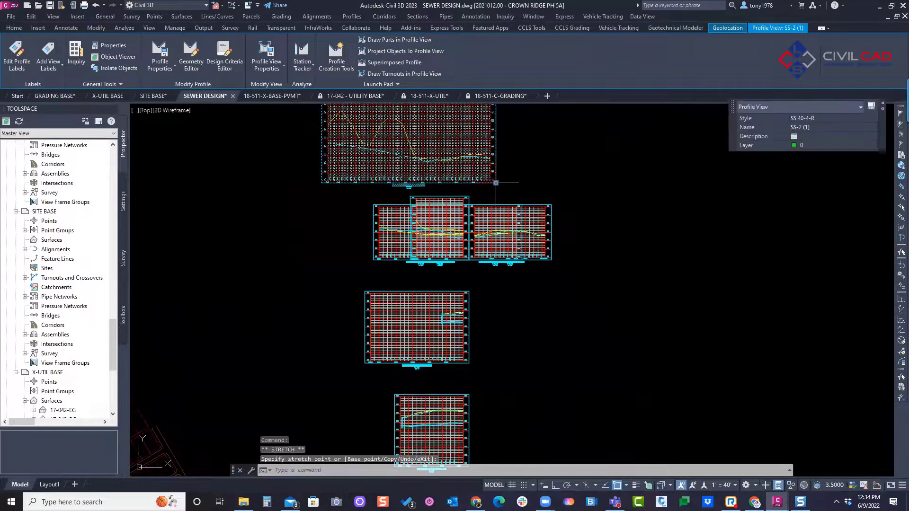
scroll(517, 226, down, 2)
scroll(542, 268, down, 2)
middle_drag(542, 268, 436, 237)
key(Escape)
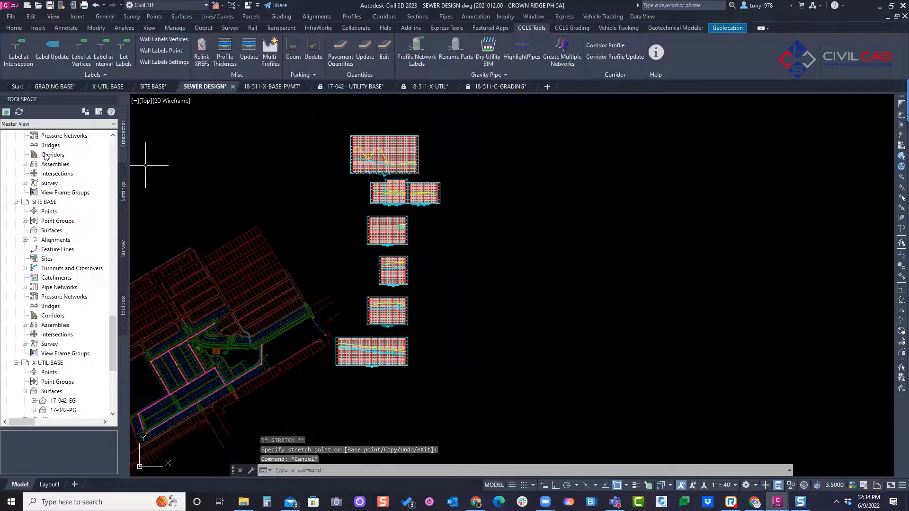
Step: Look over the generated profile views stacked beside the site plan
middle_drag(545, 252, 542, 253)
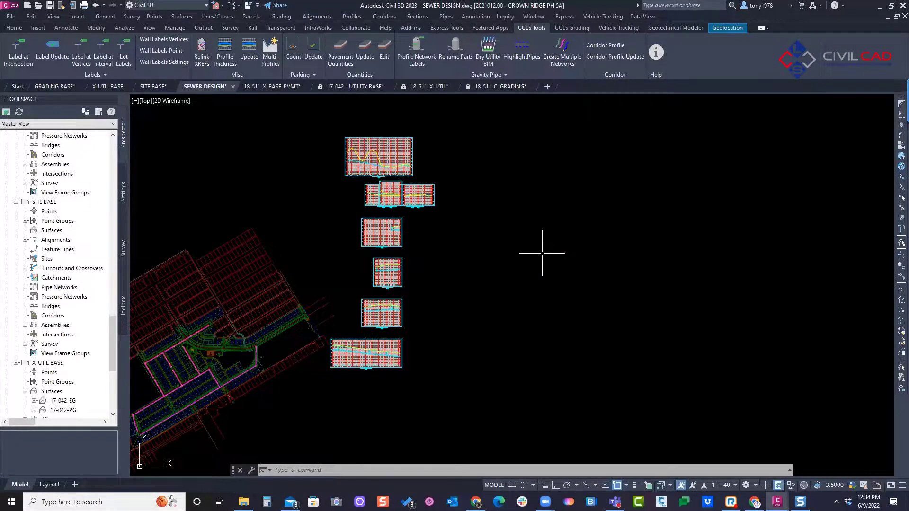
middle_drag(412, 283, 449, 279)
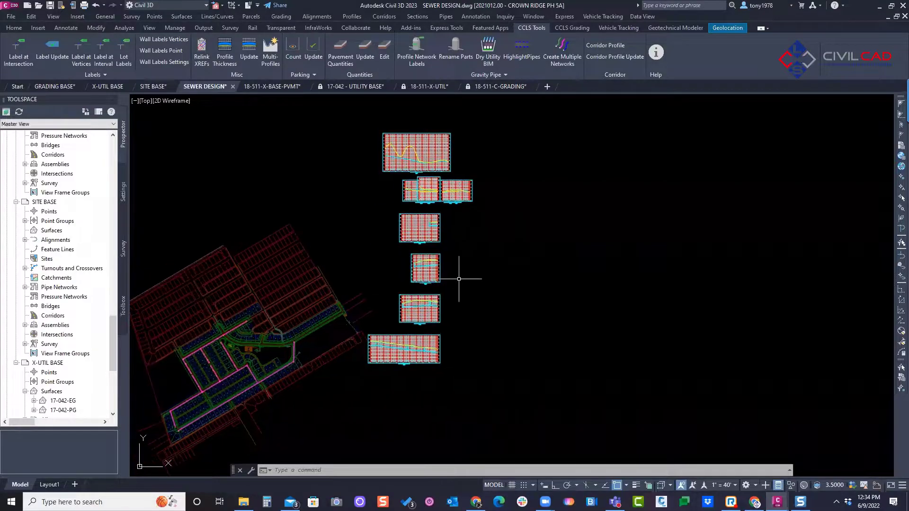
middle_drag(351, 252, 374, 247)
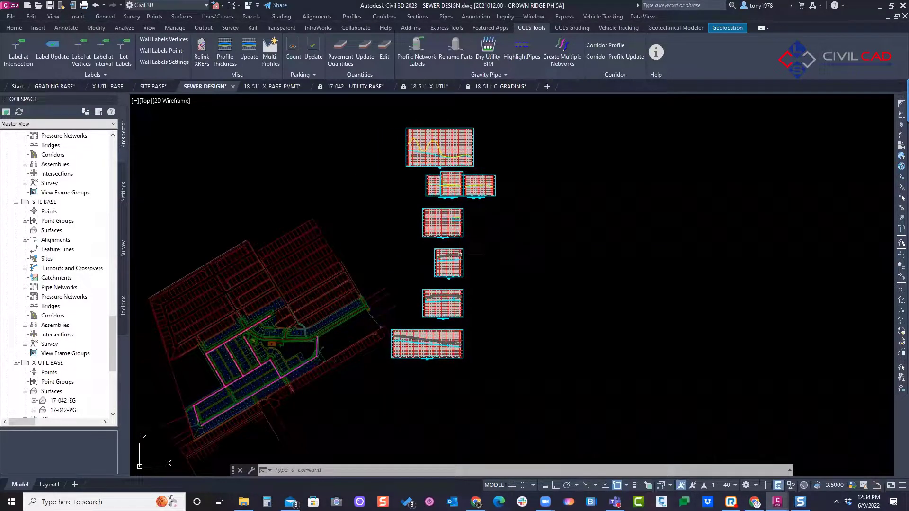
scroll(414, 310, up, 4)
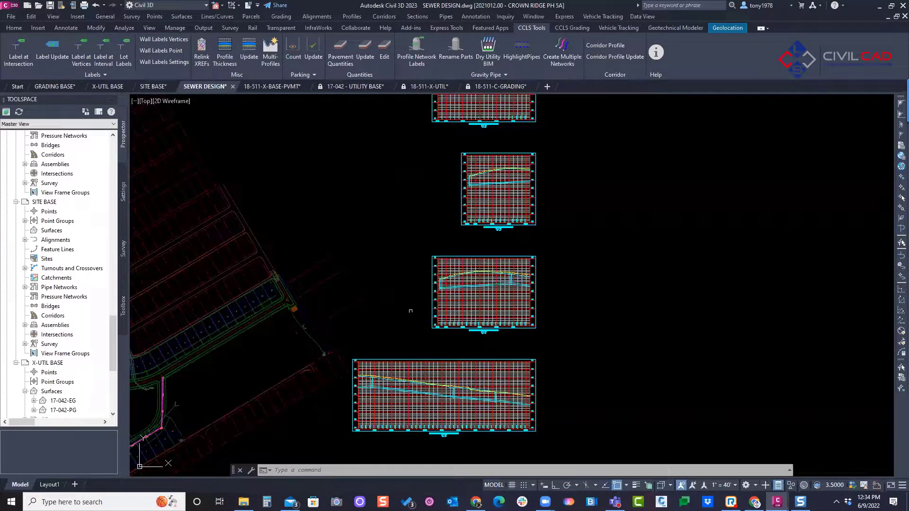
middle_drag(331, 275, 408, 236)
mouse_move(447, 185)
middle_down()
mouse_move(424, 196)
mouse_move(390, 355)
middle_up()
scroll(425, 176, down, 2)
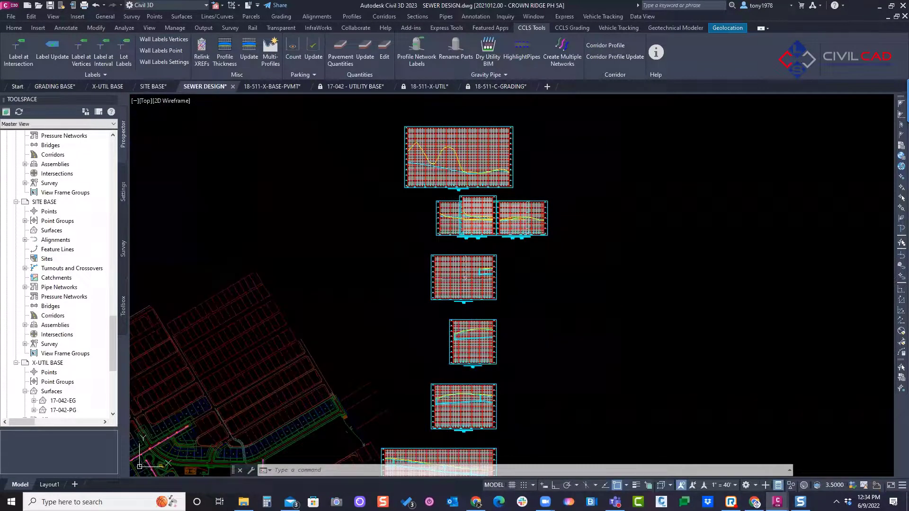
Step: Move the SS-7 profile view out of the overlapping row to the space above the large SS-2 (1) view
middle_drag(518, 219, 516, 295)
scroll(515, 294, up, 2)
key(Escape)
key(Escape)
click(474, 267)
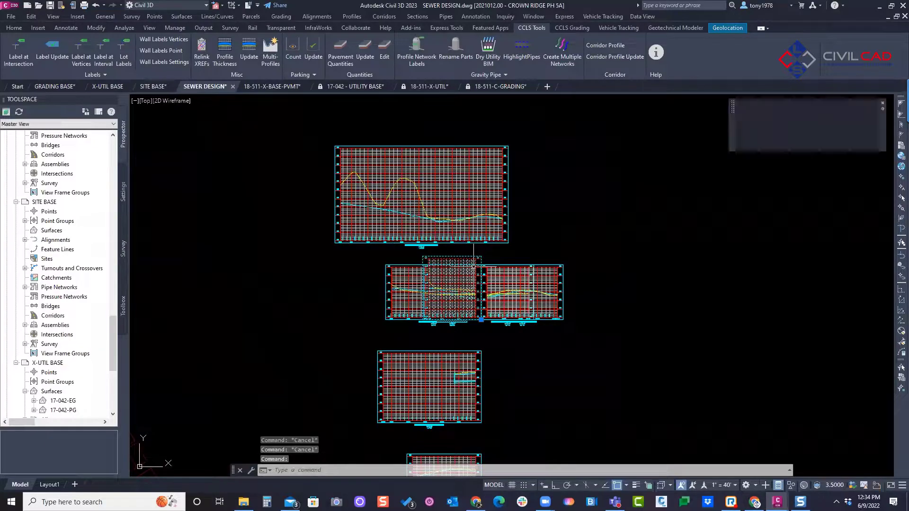
click(482, 324)
middle_drag(486, 142, 489, 213)
key(Escape)
Step: Separate the overlapping row by moving the SS-6 profile view beside the large SS-2 (1) view and SS-8 farther right
click(483, 393)
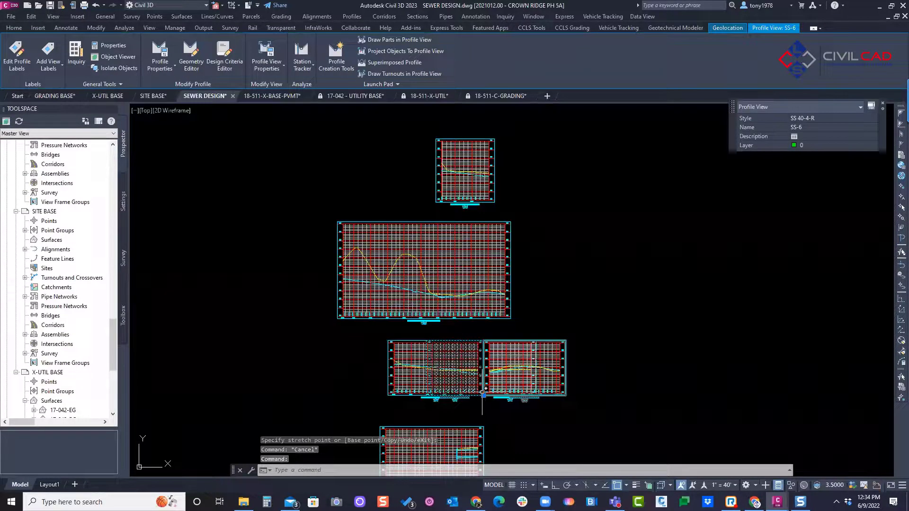
click(483, 393)
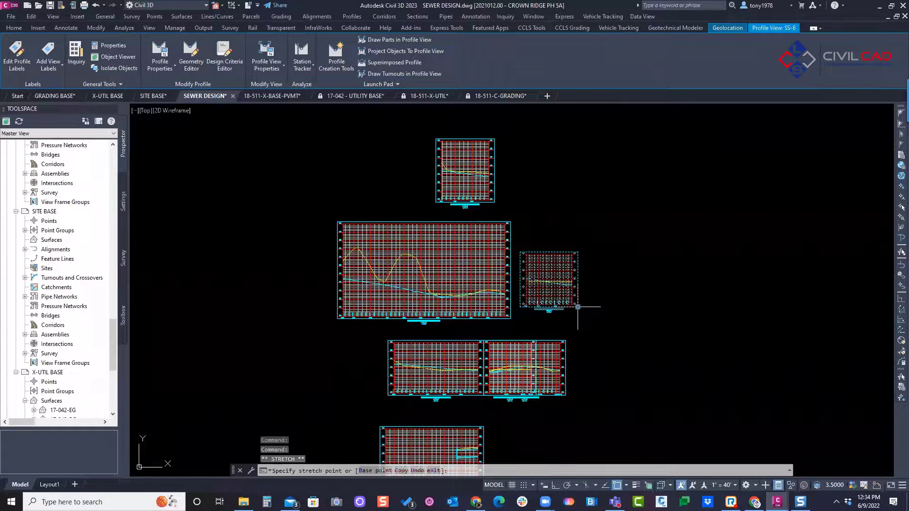
key(Escape)
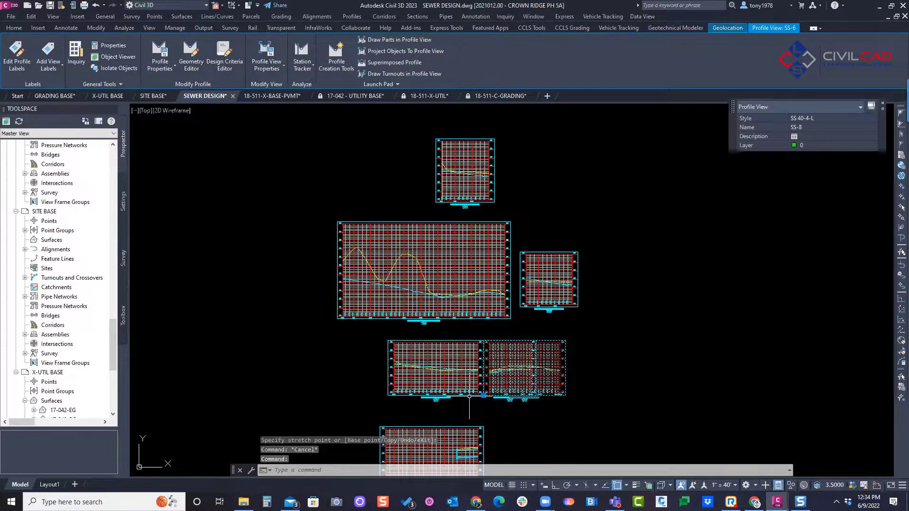
click(483, 395)
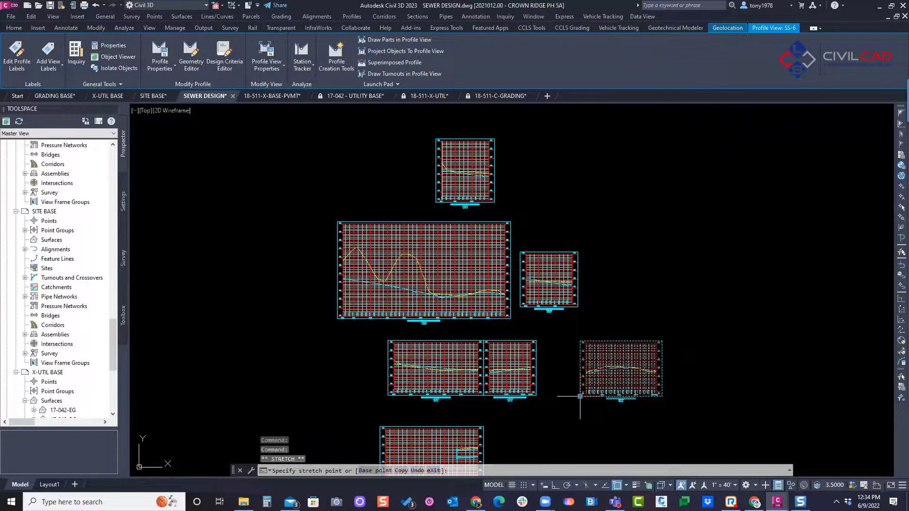
click(580, 397)
key(Escape)
key(Escape)
Step: Open the Pipe Network Profile Labels tool and place its dialog clear of the SS-1 profile views
scroll(526, 360, down, 2)
middle_drag(526, 360, 570, 270)
scroll(513, 315, up, 2)
scroll(500, 308, down, 2)
scroll(570, 270, down, 2)
middle_drag(557, 344, 528, 167)
scroll(555, 293, up, 4)
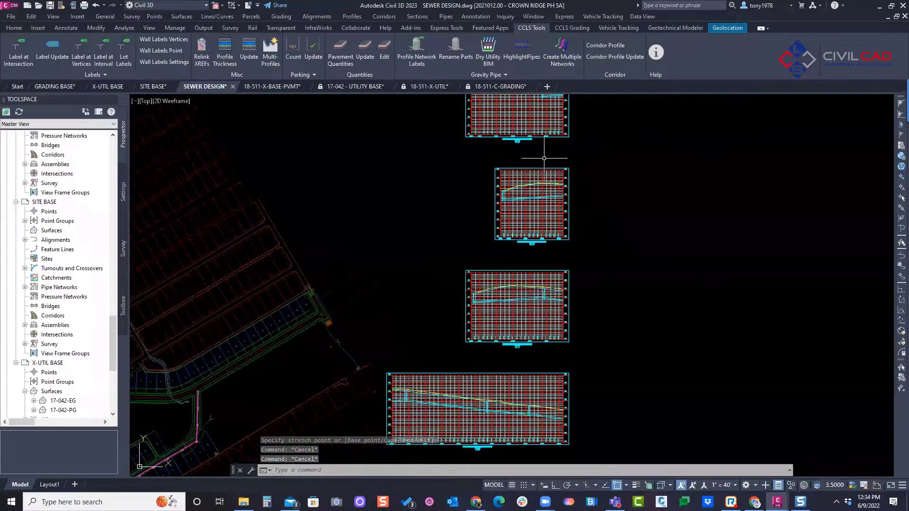
middle_drag(545, 285, 536, 260)
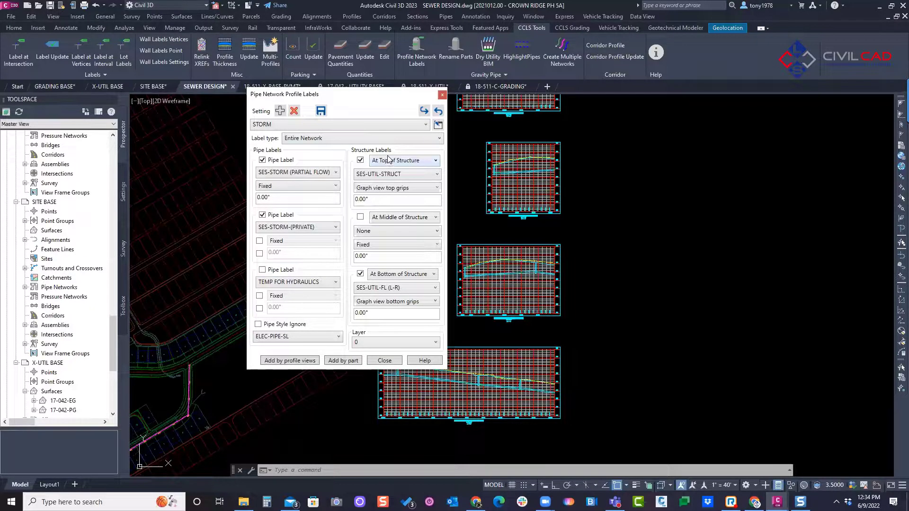
drag(395, 102, 398, 103)
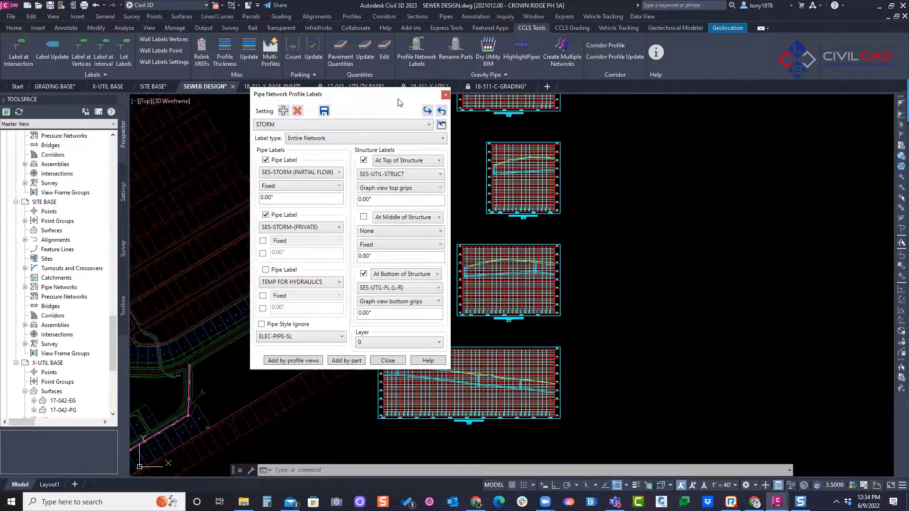
drag(731, 120, 733, 120)
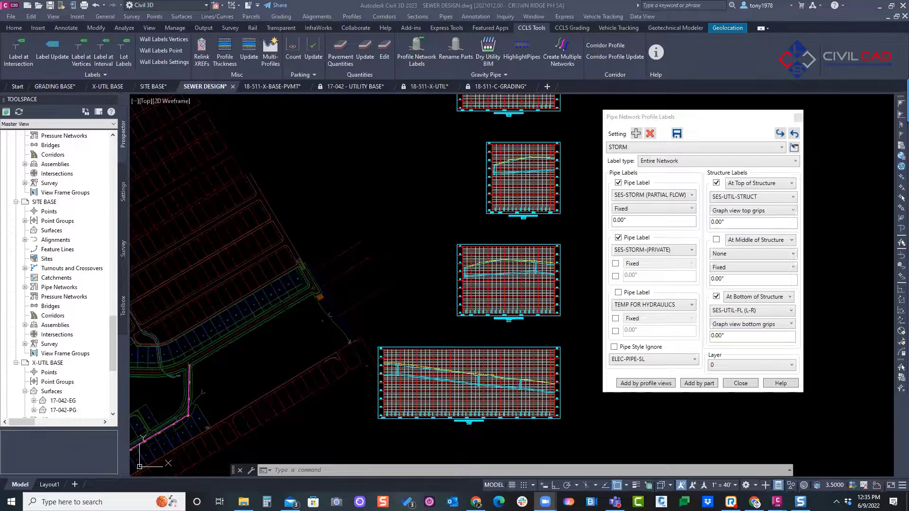
drag(464, 245, 563, 244)
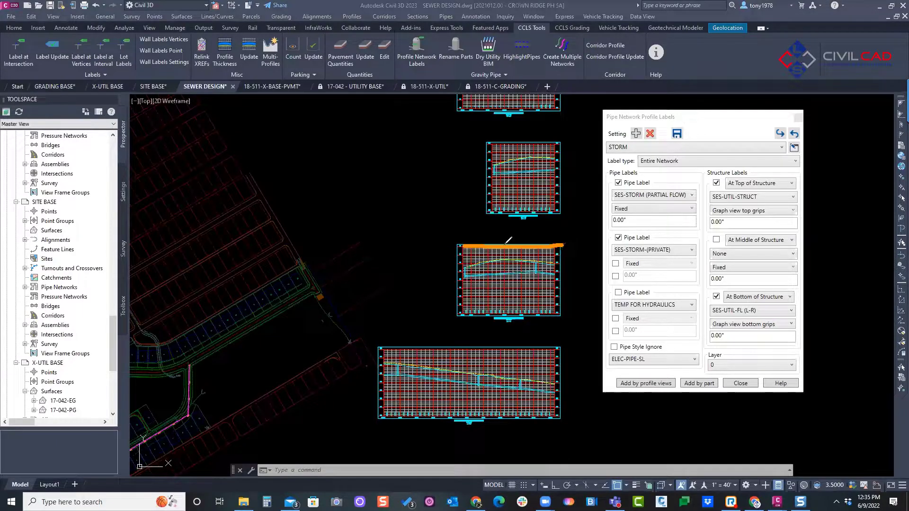
mouse_move(479, 246)
mouse_down()
mouse_move(472, 271)
mouse_move(490, 275)
mouse_up()
drag(512, 246, 512, 263)
mouse_move(524, 247)
mouse_down()
mouse_move(524, 256)
mouse_move(543, 261)
mouse_up()
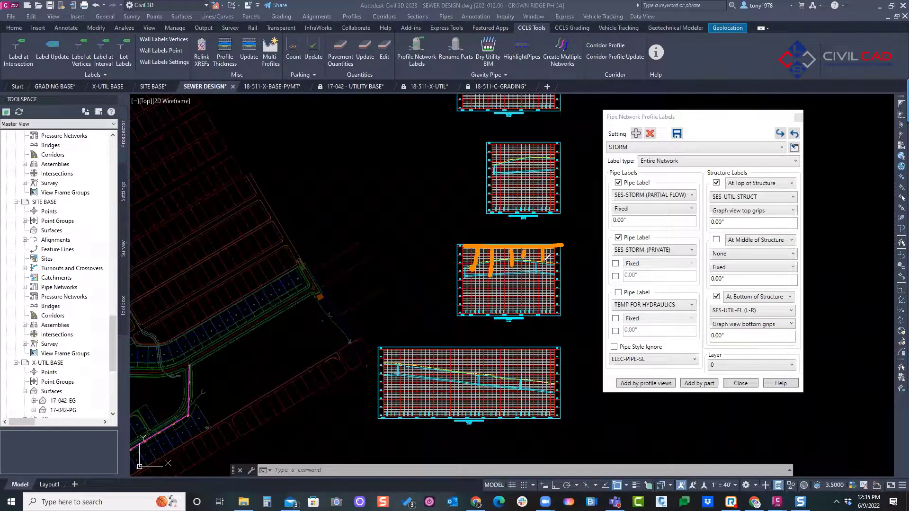
mouse_move(788, 187)
mouse_down()
mouse_move(696, 180)
mouse_move(802, 227)
mouse_move(782, 193)
mouse_up()
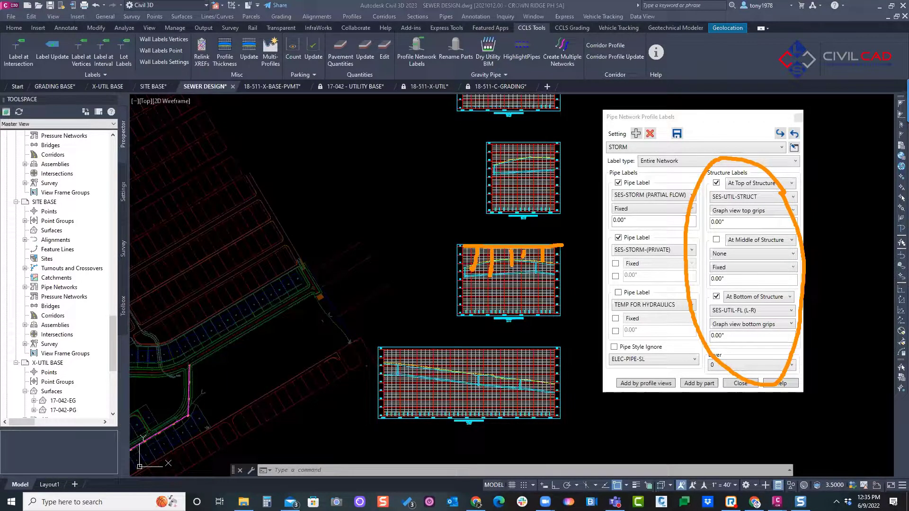
mouse_move(357, 284)
mouse_down()
mouse_move(359, 234)
mouse_move(464, 231)
mouse_up()
mouse_move(327, 285)
mouse_down()
mouse_move(329, 230)
mouse_move(263, 237)
mouse_up()
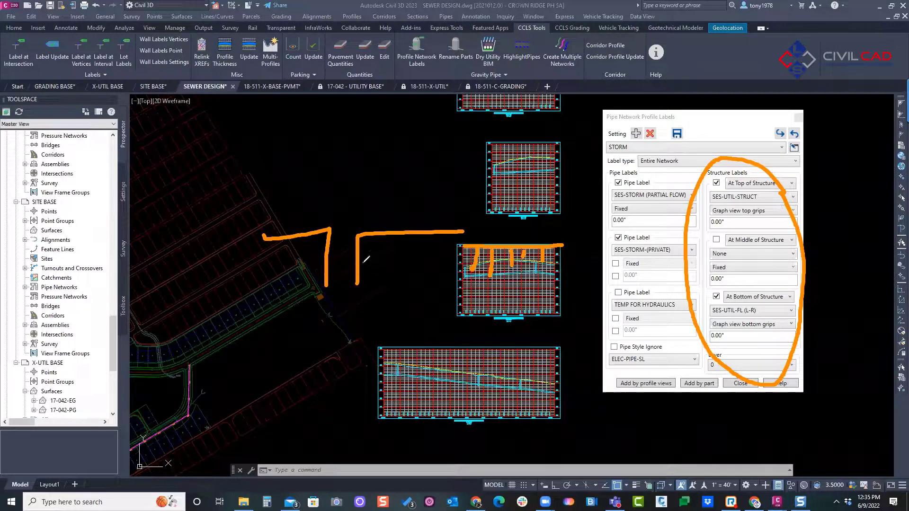
drag(363, 269, 365, 136)
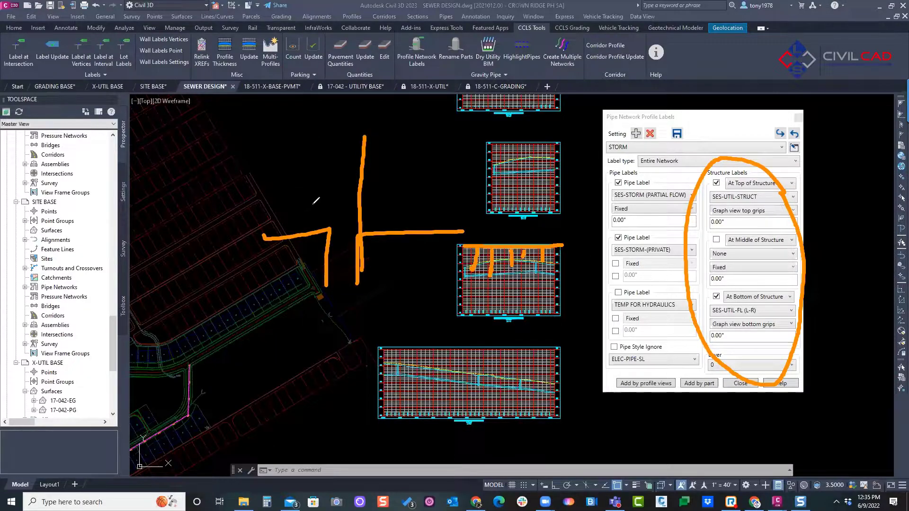
drag(312, 206, 304, 148)
mouse_move(402, 141)
mouse_down()
mouse_move(404, 189)
mouse_move(420, 176)
mouse_up()
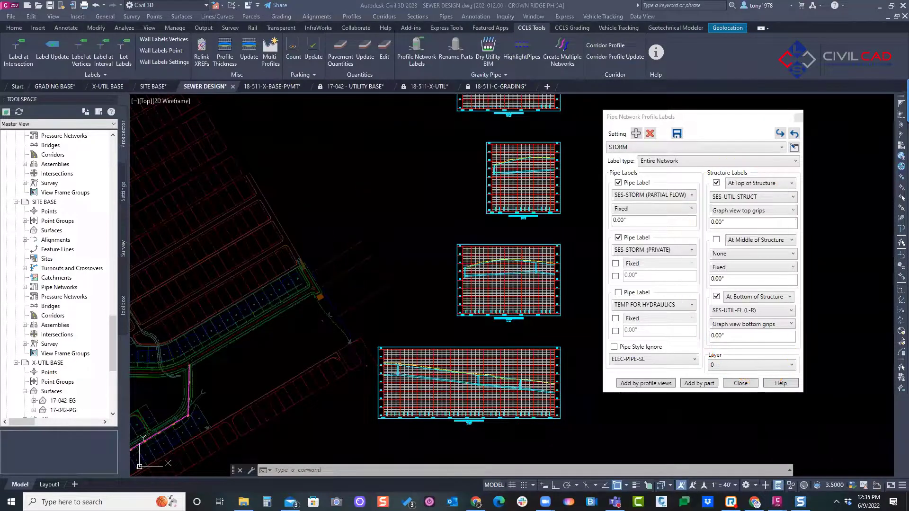
Step: For the STORM setting, anchor the At Top of Structure label to Graph view top grips and set the bottom structure label style to SES-UTIL-FL (R-L)
click(715, 150)
click(616, 157)
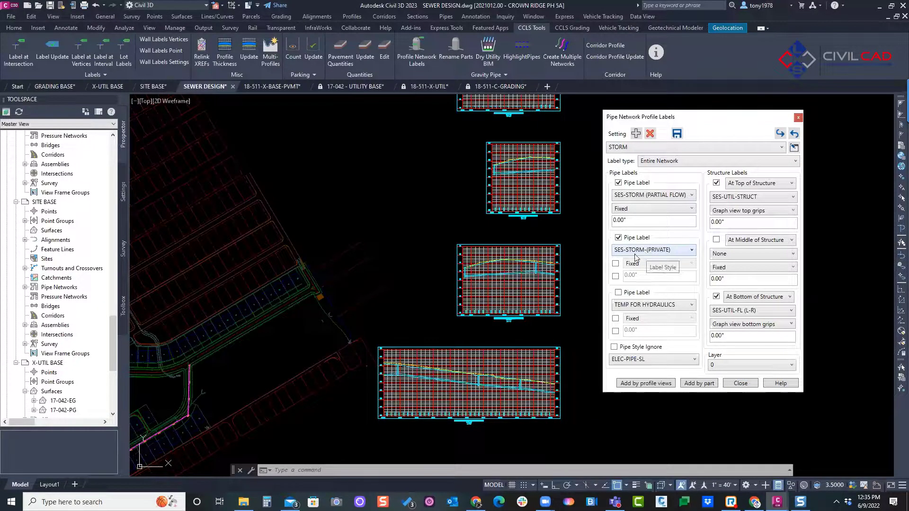
click(755, 183)
click(747, 191)
click(756, 212)
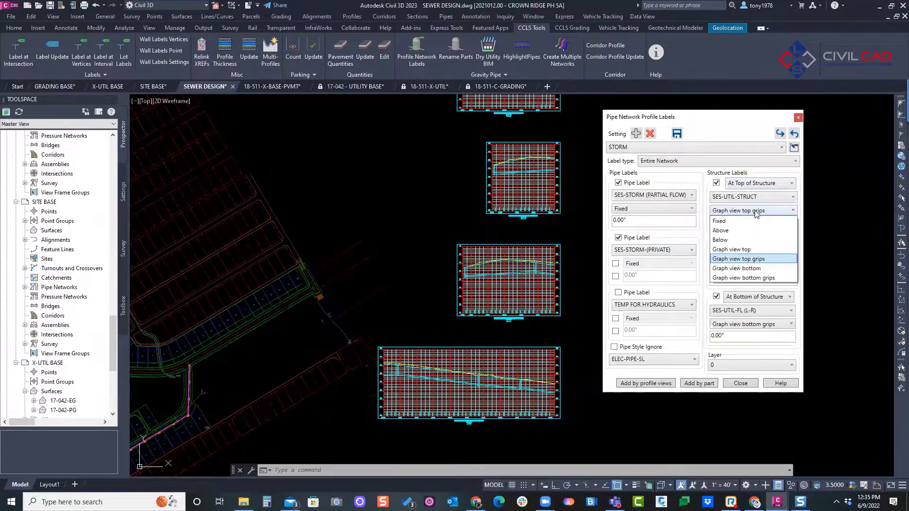
click(748, 260)
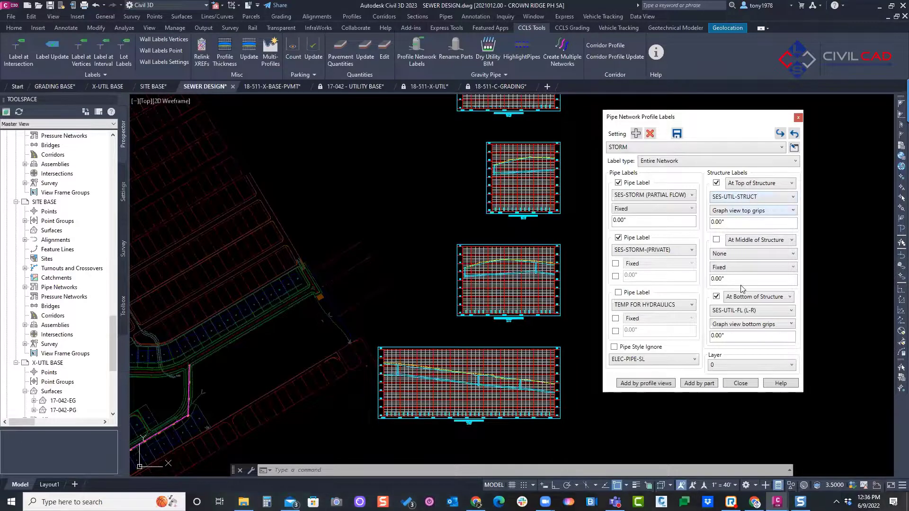
click(748, 311)
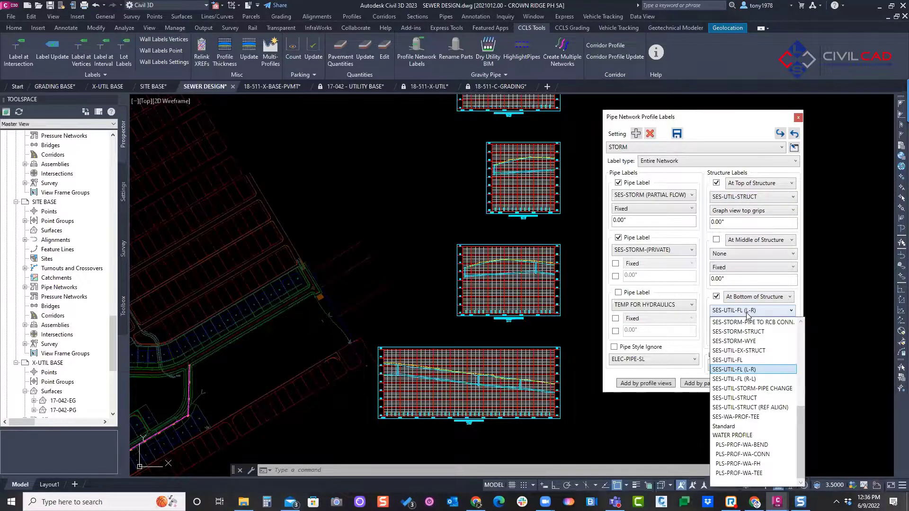
click(748, 379)
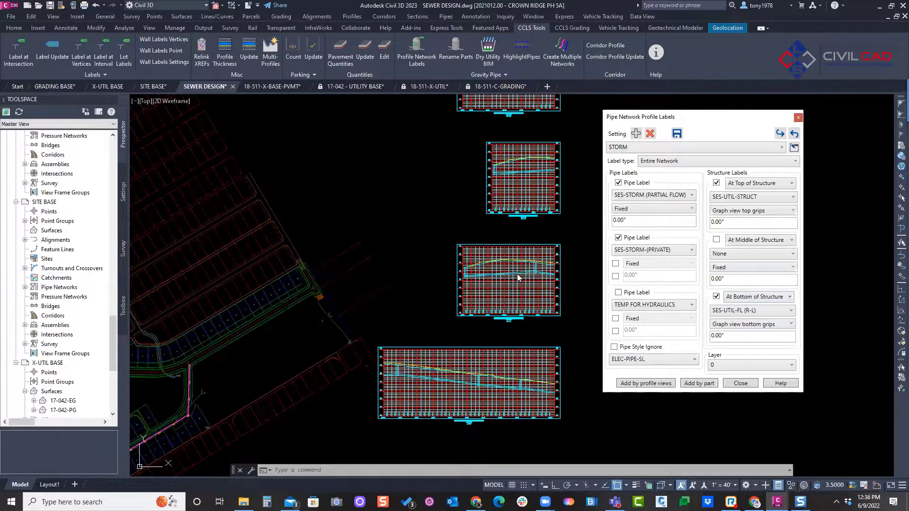
scroll(544, 280, up, 6)
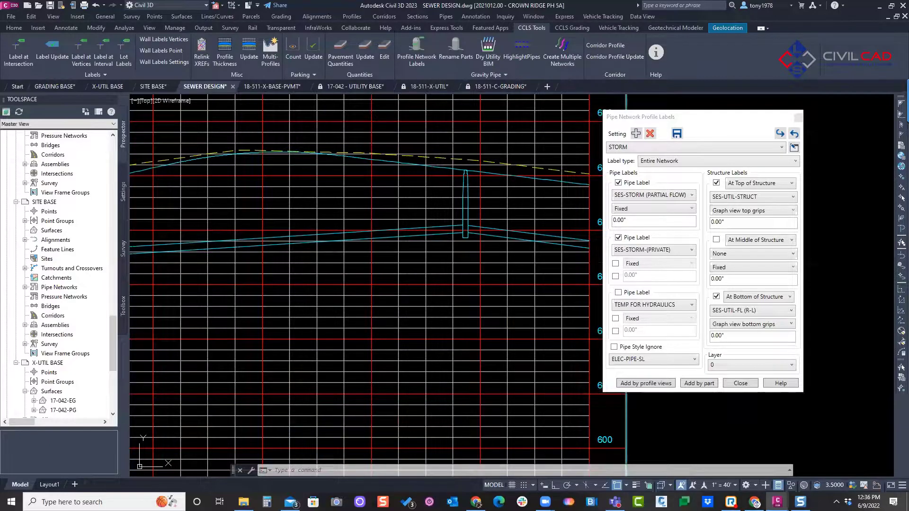
drag(463, 171, 466, 148)
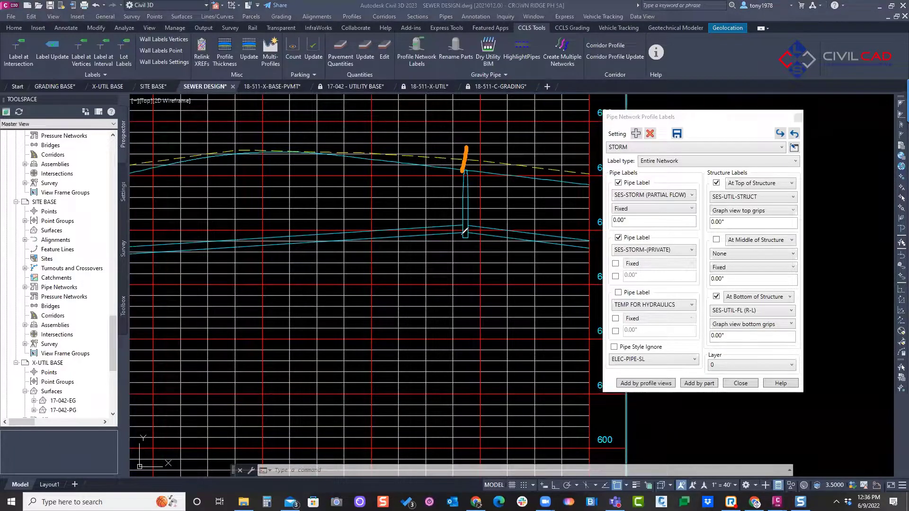
drag(464, 242, 465, 265)
click(207, 260)
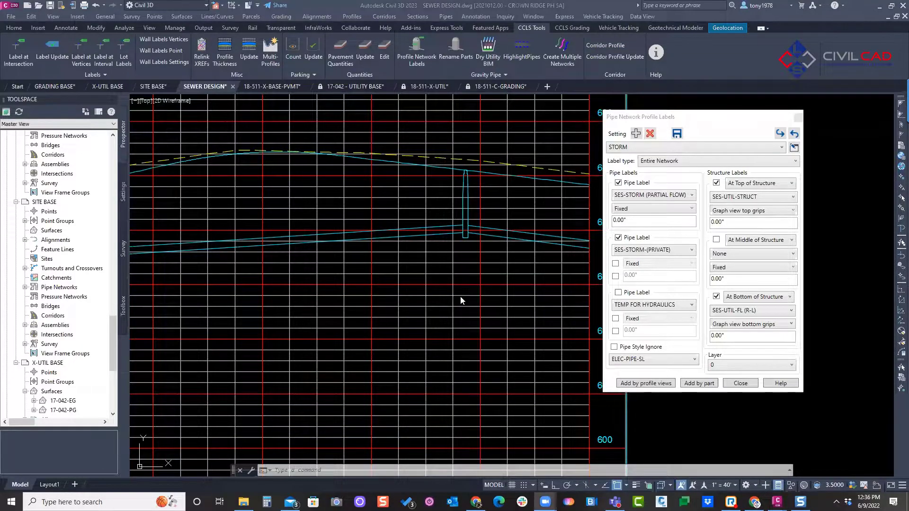
Step: Add labels with the STORM setting by picking a pipe network part in the lowest SS-1 profile view
click(697, 383)
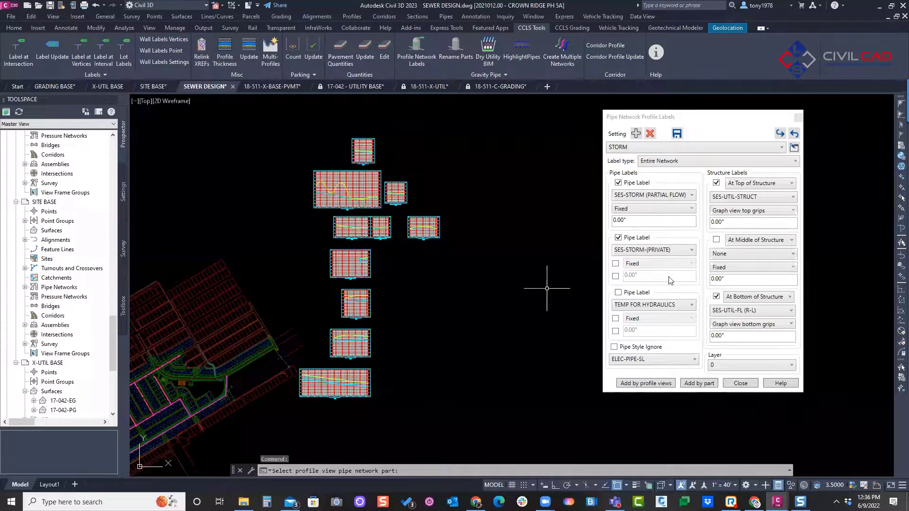
click(421, 371)
scroll(343, 394, up, 4)
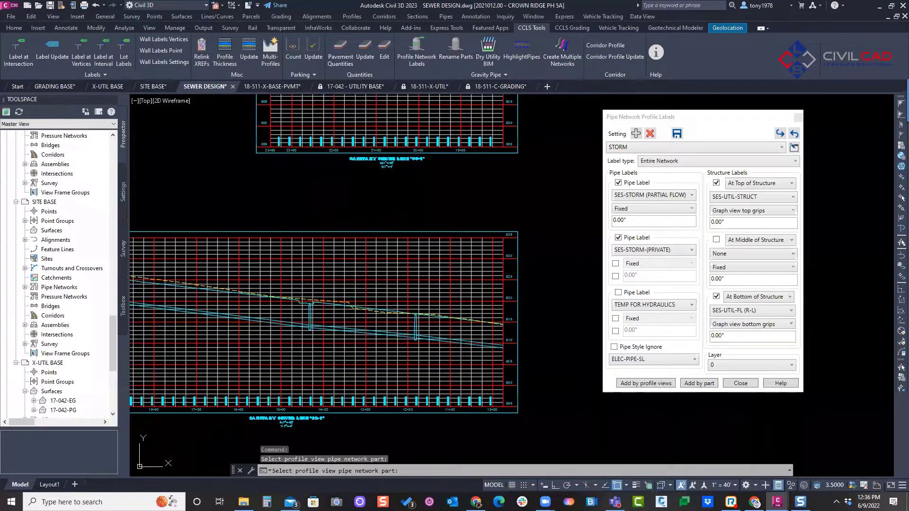
click(377, 330)
scroll(377, 330, down, 3)
scroll(415, 282, down, 3)
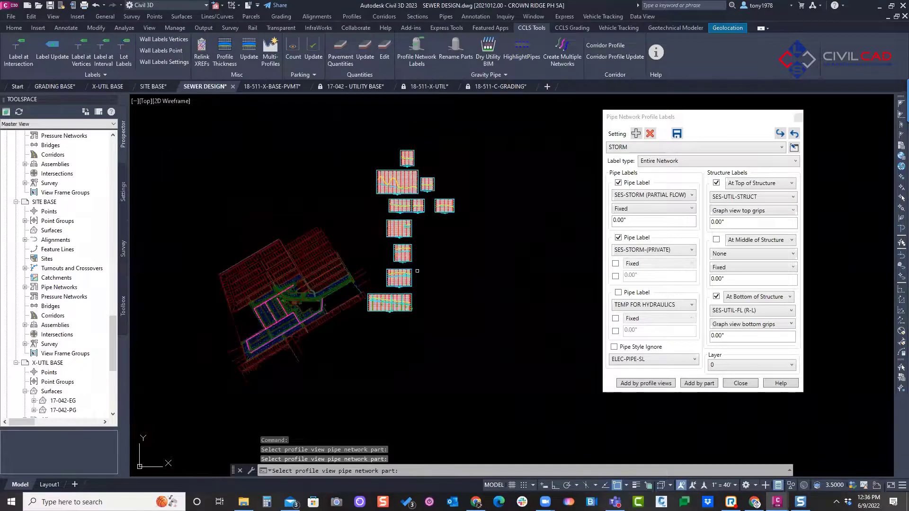
Step: Add the STORM setting's pipe and structure labels to all of the sewer profile views together
click(651, 385)
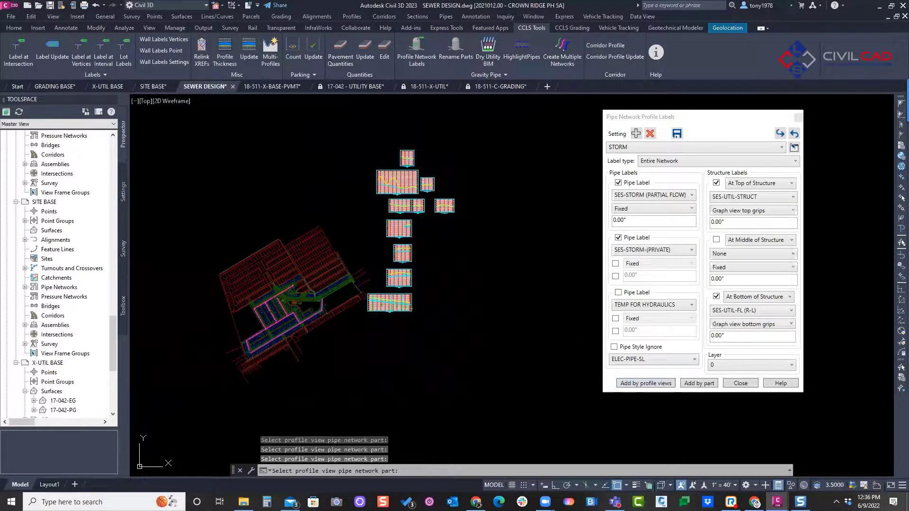
click(634, 385)
scroll(405, 295, up, 5)
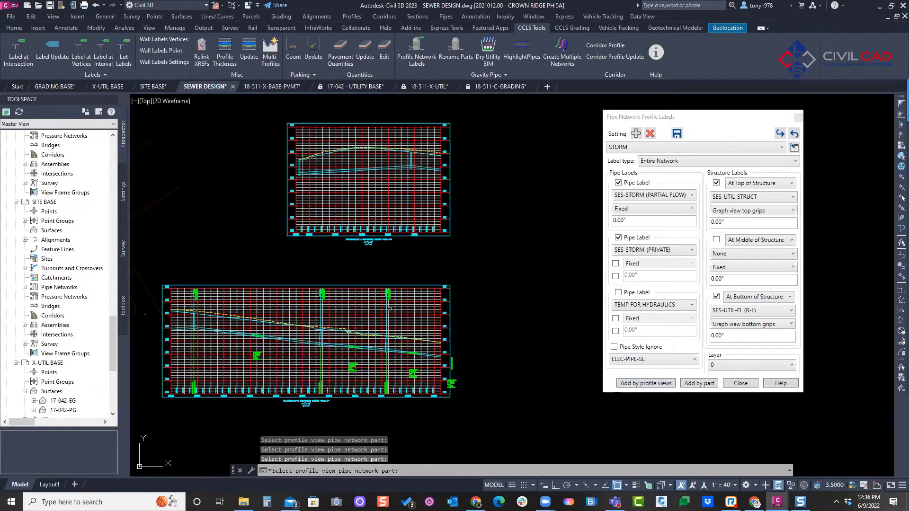
scroll(381, 329, up, 4)
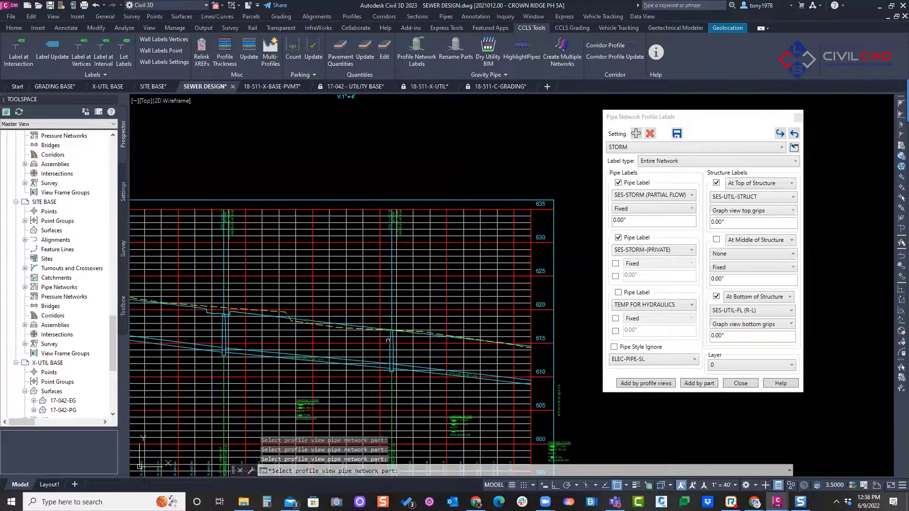
scroll(482, 128, down, 10)
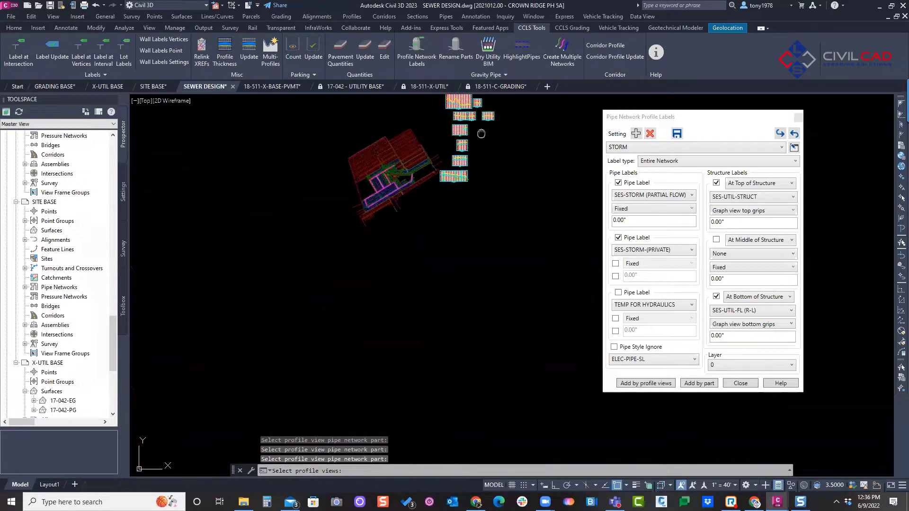
middle_drag(482, 129, 455, 225)
click(510, 159)
click(412, 325)
scroll(426, 207, up, 5)
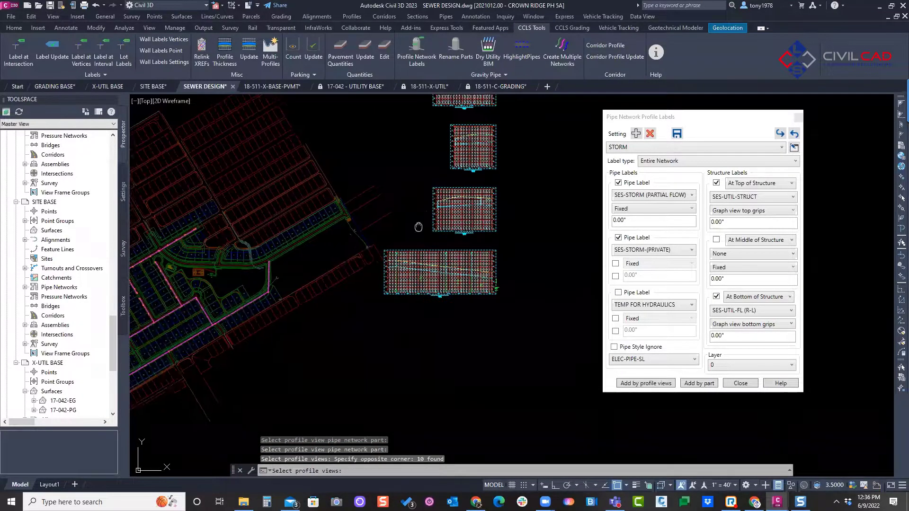
middle_drag(421, 181, 358, 299)
scroll(358, 298, down, 2)
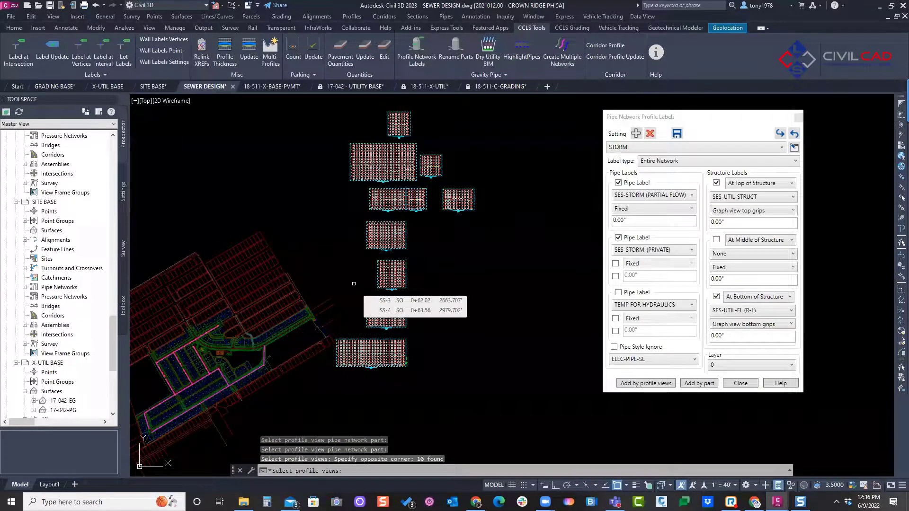
middle_drag(449, 287, 438, 271)
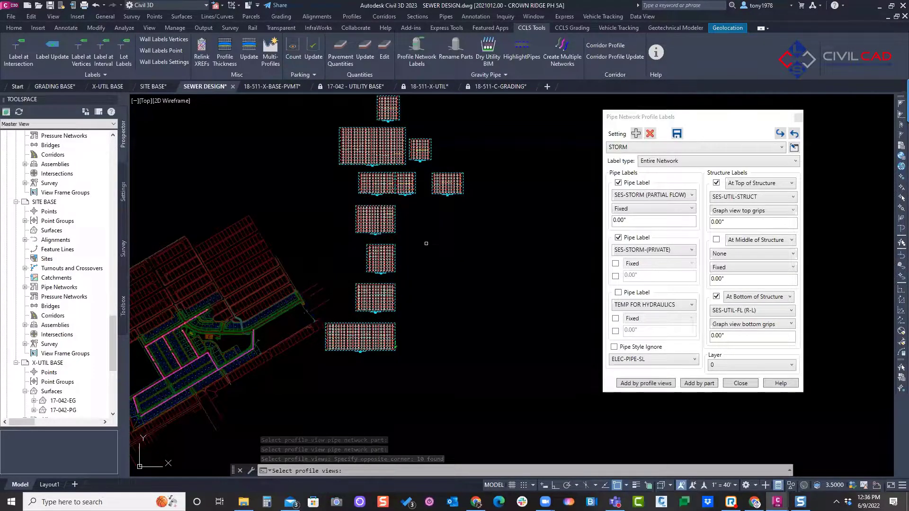
key(Return)
Step: Examine the STORM pipe and structure labels placed in the SS-1 profile views, including the partial flow notes below the pipes
mouse_move(381, 295)
middle_down()
mouse_move(382, 379)
mouse_move(412, 178)
middle_up()
scroll(383, 209, up, 4)
scroll(378, 171, down, 2)
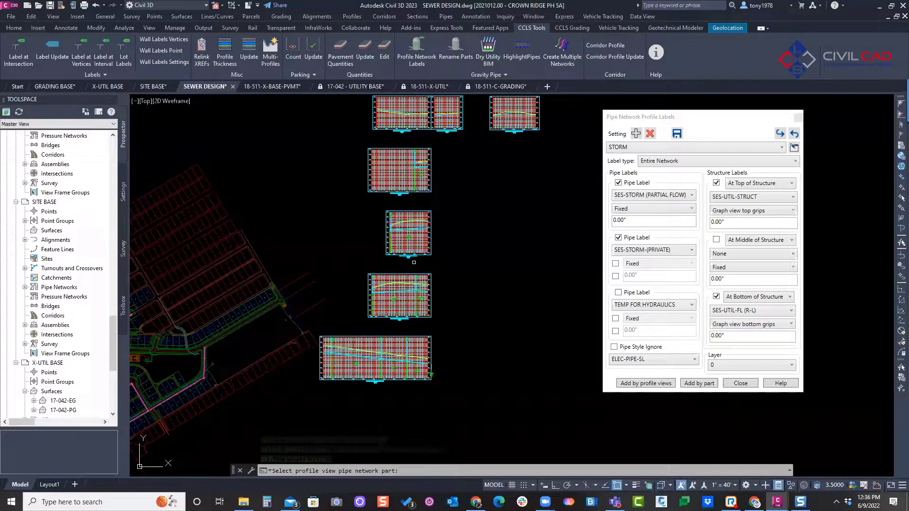
scroll(416, 303, up, 8)
key(Escape)
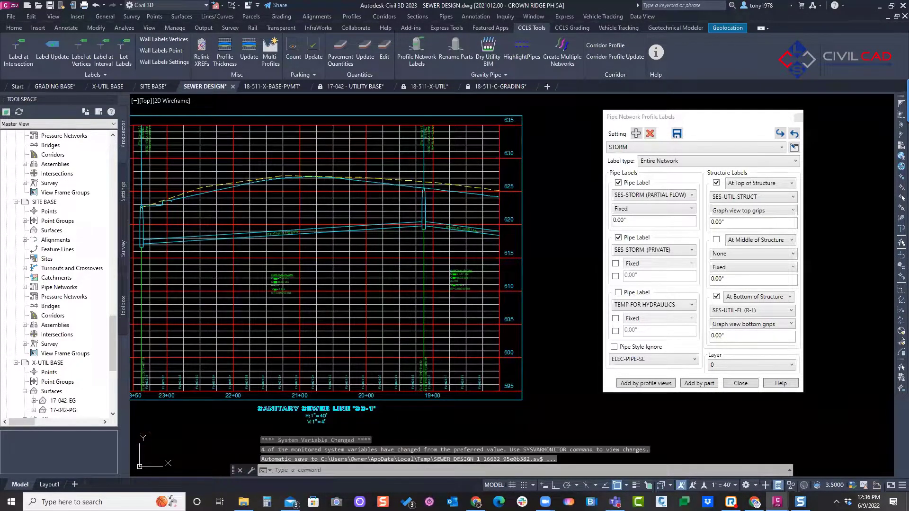
scroll(412, 327, down, 2)
middle_drag(412, 326, 452, 123)
middle_drag(320, 330, 406, 238)
scroll(359, 251, up, 6)
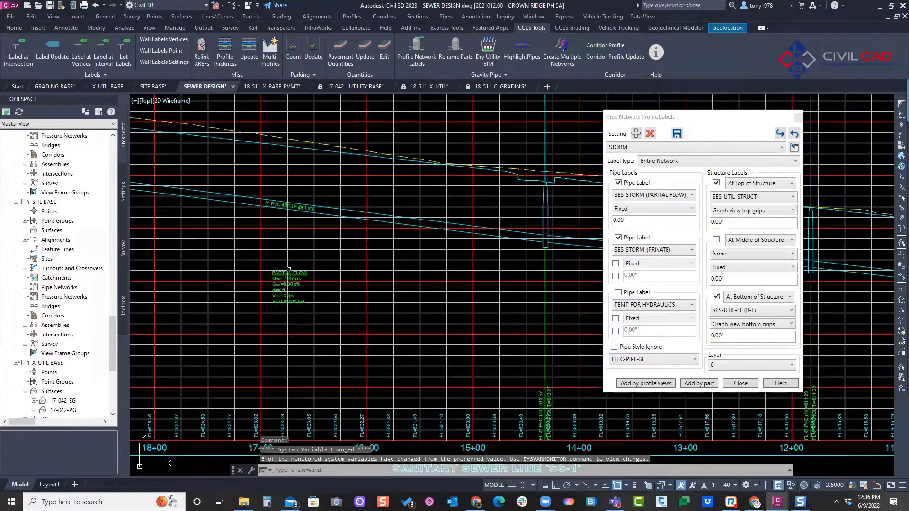
scroll(287, 266, down, 4)
middle_drag(347, 212, 287, 265)
scroll(388, 206, down, 2)
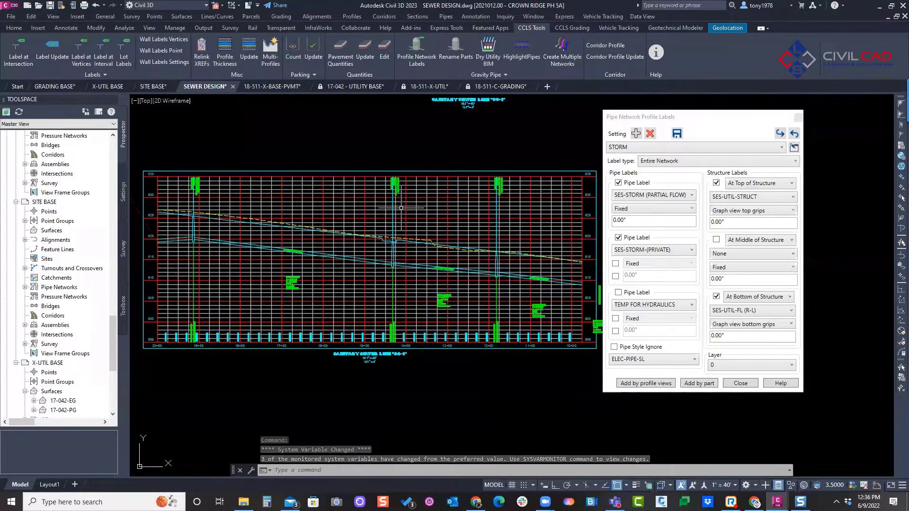
scroll(378, 211, up, 4)
scroll(380, 211, down, 2)
key(Escape)
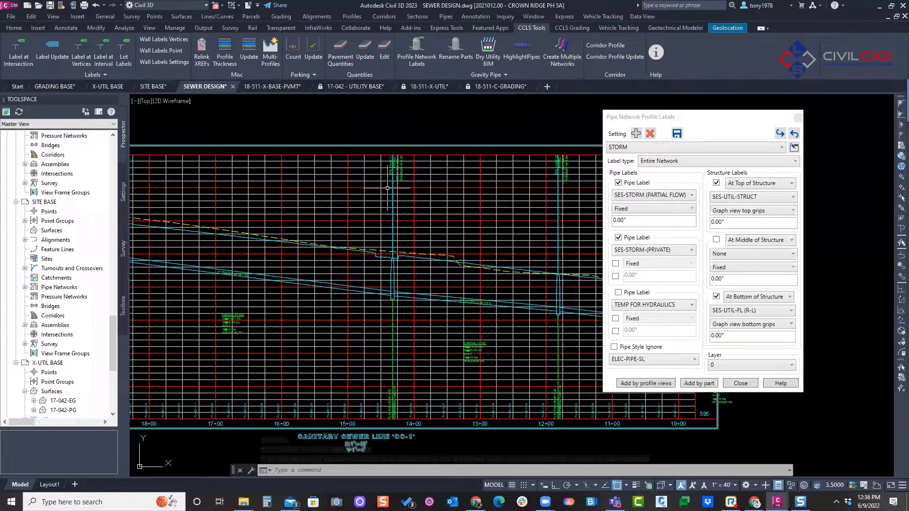
Step: Erase all the structure labels from the profile views, using one label at the top of an SS-1 structure to select similar ones
middle_drag(383, 184, 391, 190)
click(401, 162)
right_click(401, 167)
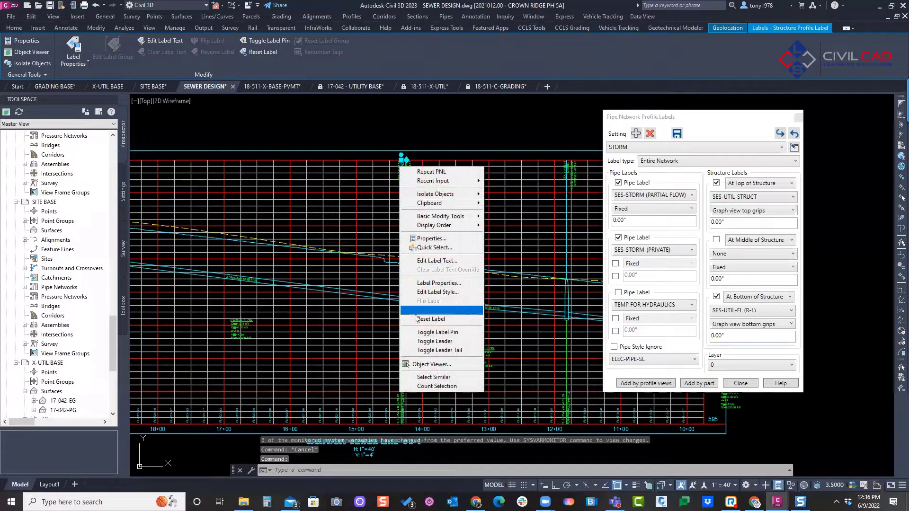
click(433, 377)
key(Delete)
Step: Erase all the pipe labels, including the partial flow notes, using one SS-1 pipe label to select similar ones
click(484, 309)
right_click(483, 310)
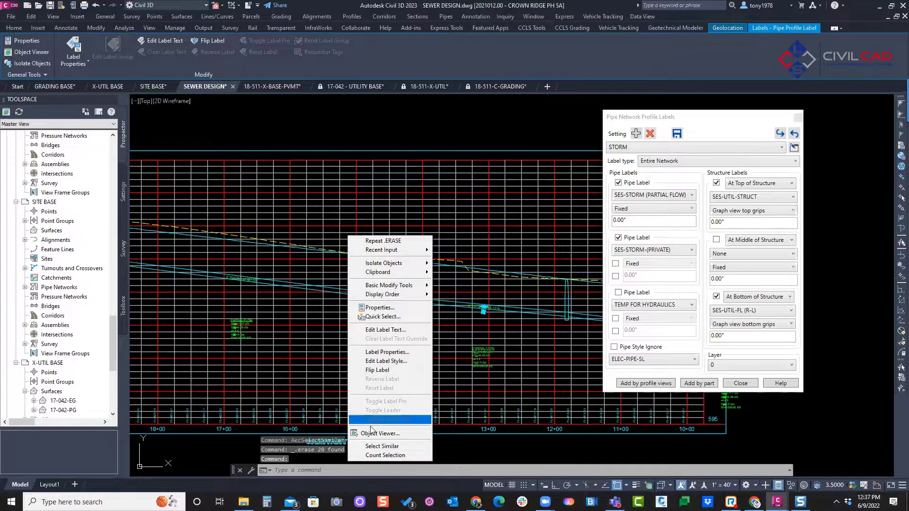
click(382, 446)
key(Delete)
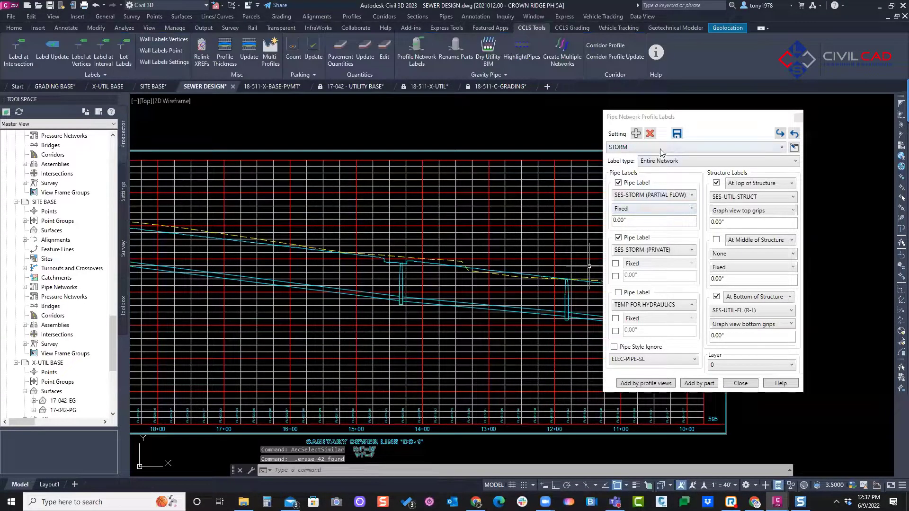
Step: Load the SEWER label setting and apply it to all the profile views, picking an SS-1 part as the network source
click(641, 148)
click(617, 168)
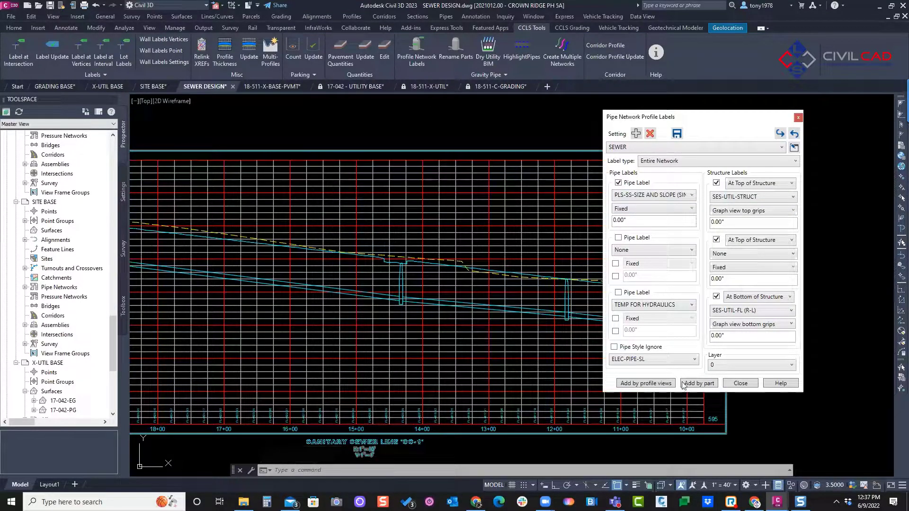
click(660, 383)
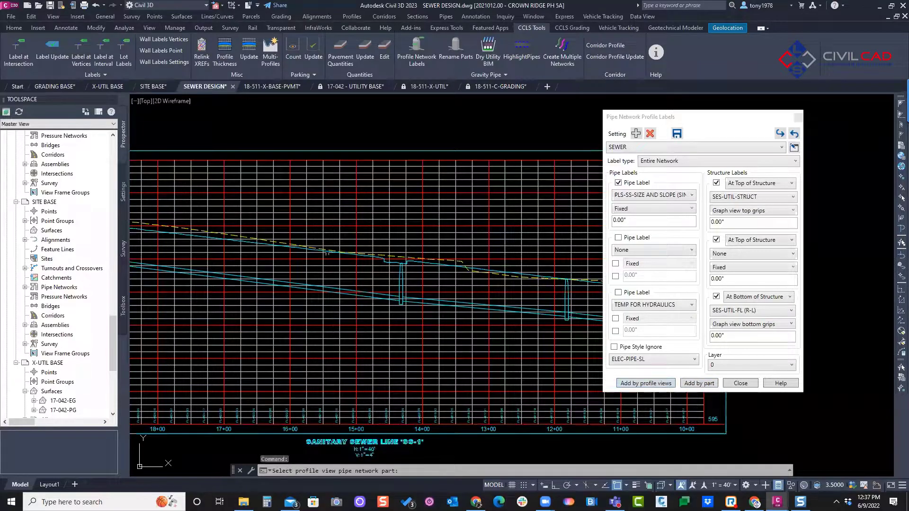
click(399, 272)
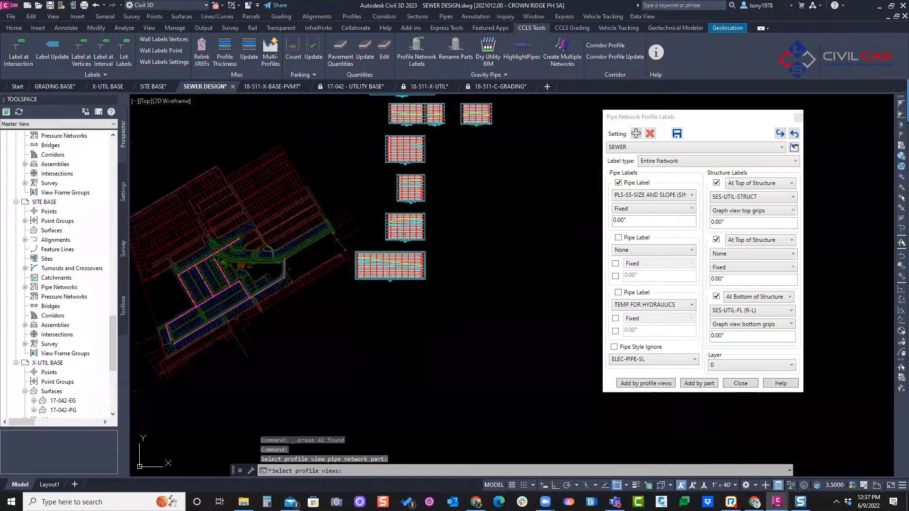
click(488, 121)
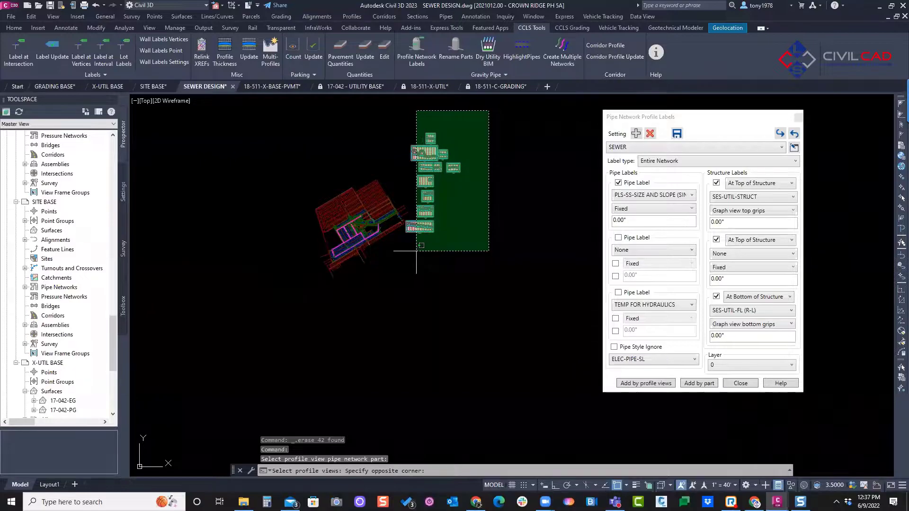
click(413, 272)
key(Return)
scroll(332, 284, up, 8)
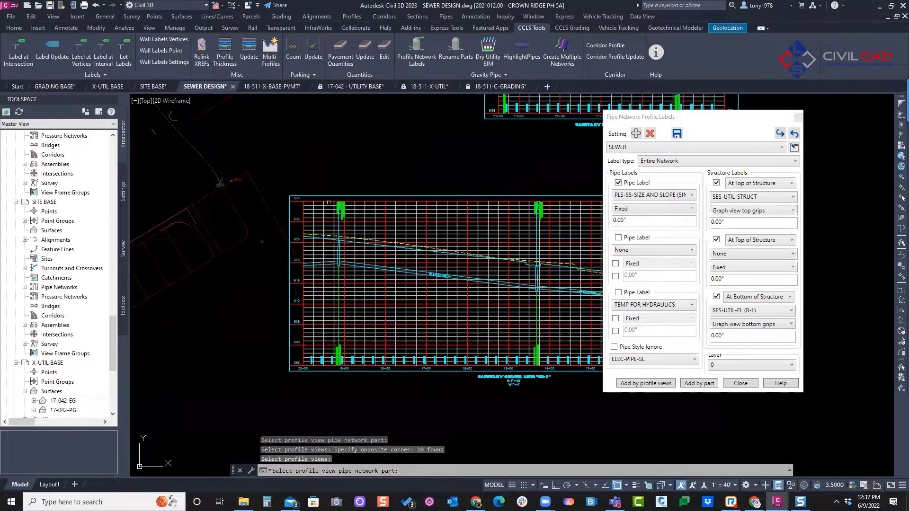
key(Escape)
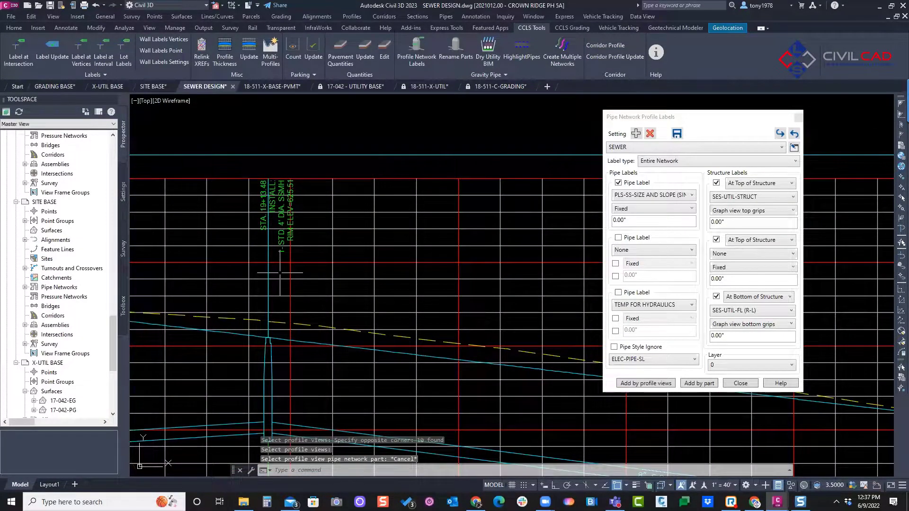
Step: Examine the SEWER pipe and structure labels across the stacked profile views, starting with the manhole labels in SS-1
scroll(269, 205, down, 6)
scroll(269, 203, down, 2)
mouse_move(288, 200)
middle_down()
mouse_move(132, 183)
mouse_move(186, 235)
middle_up()
scroll(251, 312, up, 4)
scroll(251, 313, down, 6)
middle_drag(347, 160, 348, 259)
middle_drag(365, 205, 346, 335)
scroll(345, 336, down, 2)
middle_drag(368, 250, 365, 315)
middle_drag(378, 230, 370, 331)
mouse_move(338, 208)
middle_down()
mouse_move(336, 257)
mouse_move(378, 118)
middle_up()
scroll(348, 258, down, 2)
middle_drag(399, 264, 372, 194)
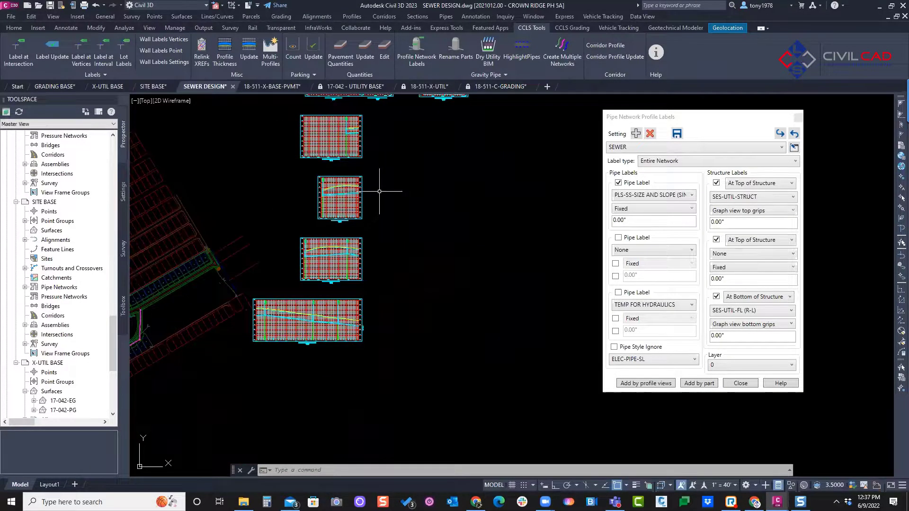
Step: Move the Pipe Network Profile Labels dialog closer to the profile views and review its saved settings, keeping SEWER loaded
drag(630, 119, 482, 142)
click(495, 171)
click(519, 141)
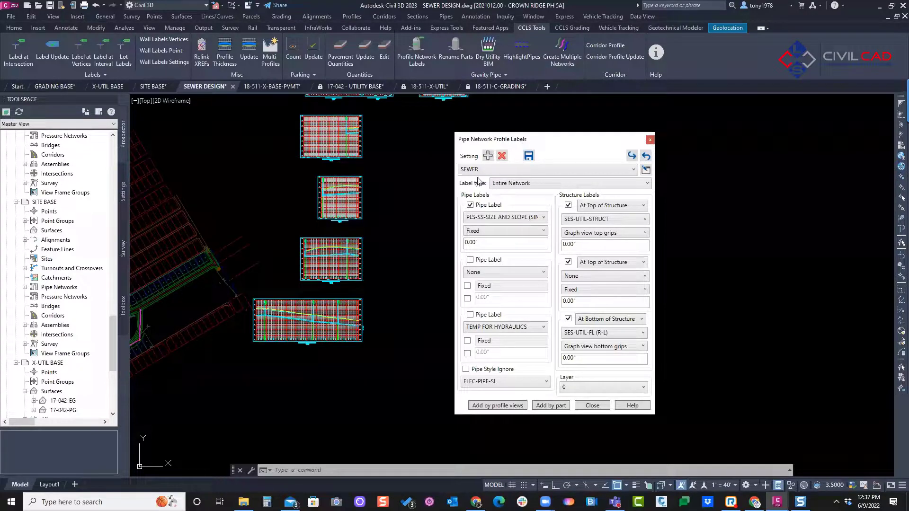
click(491, 170)
click(483, 190)
click(532, 168)
click(558, 149)
Step: Move the Pipe Network Profile Labels dialog clear of the SS-2 profile view, keeping the SEWER setting
scroll(331, 254, up, 4)
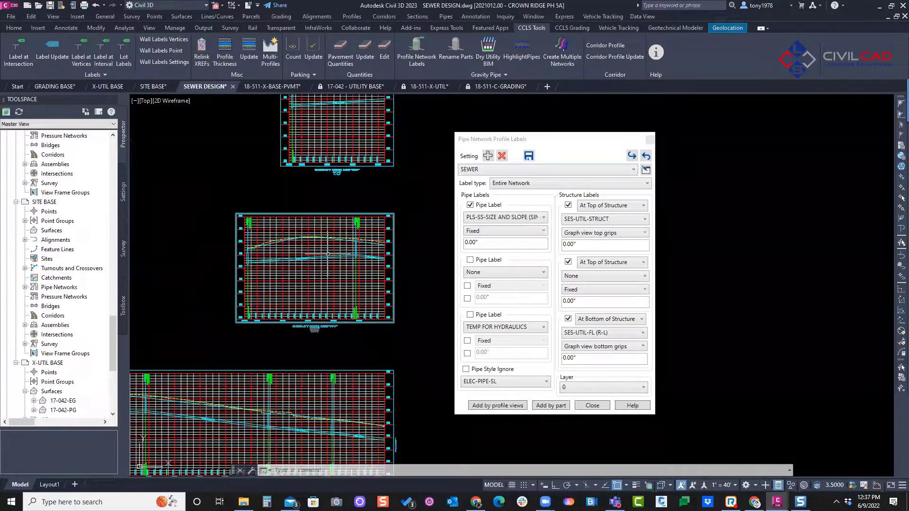
middle_drag(328, 255, 357, 237)
mouse_move(357, 237)
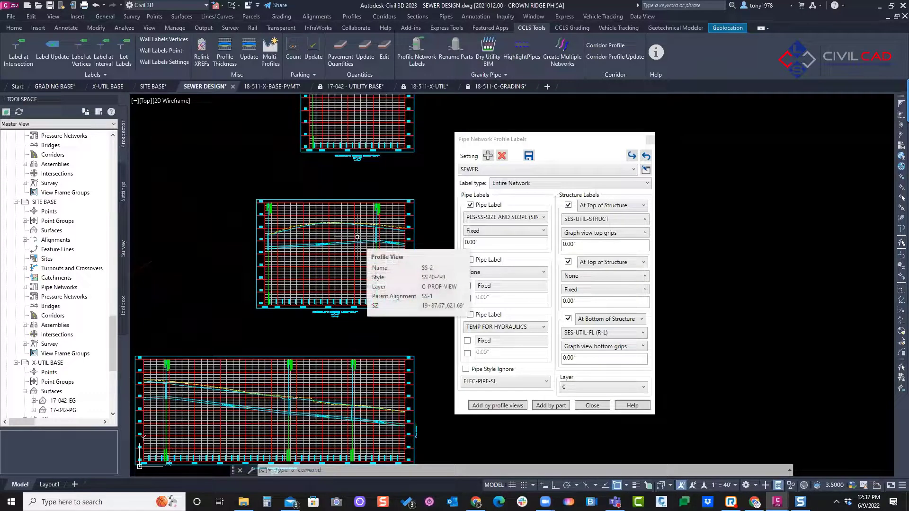
drag(546, 145, 669, 146)
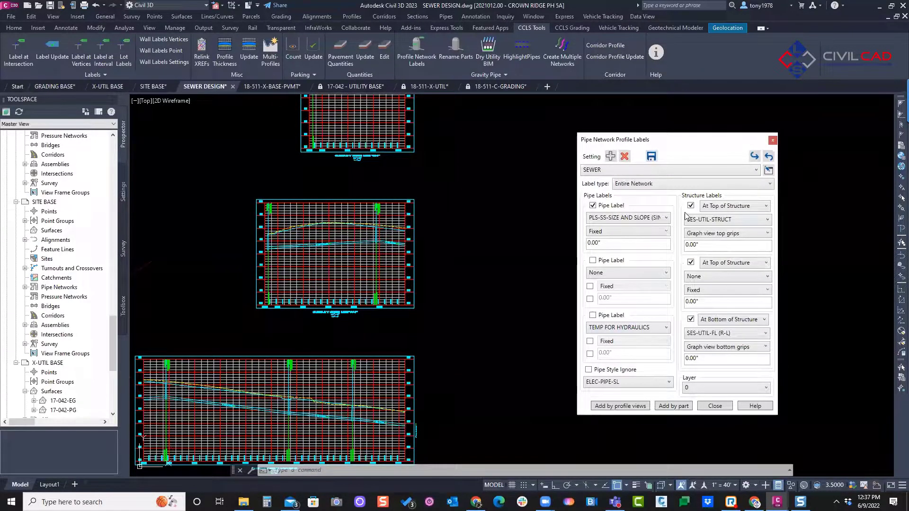
click(659, 167)
click(659, 167)
scroll(479, 226, down, 4)
click(450, 183)
middle_drag(450, 183, 363, 302)
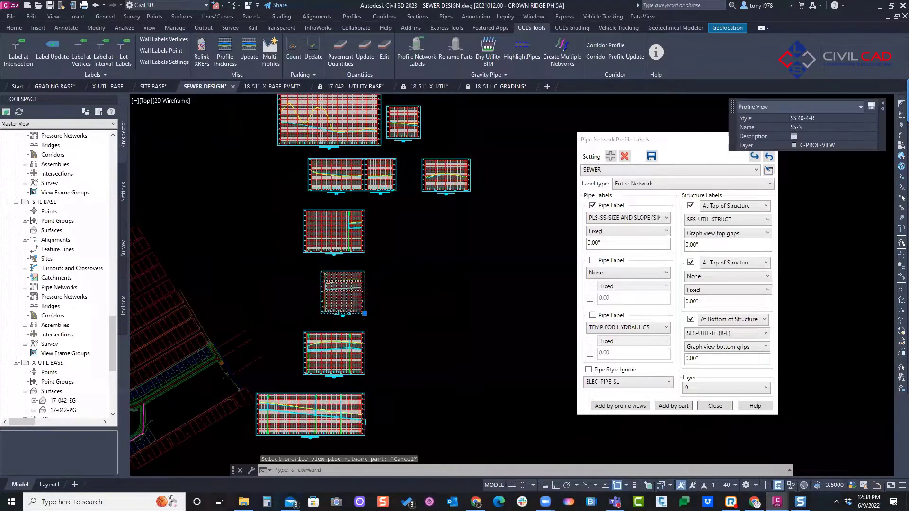
key(Escape)
key(Escape)
key(Escape)
key(Escape)
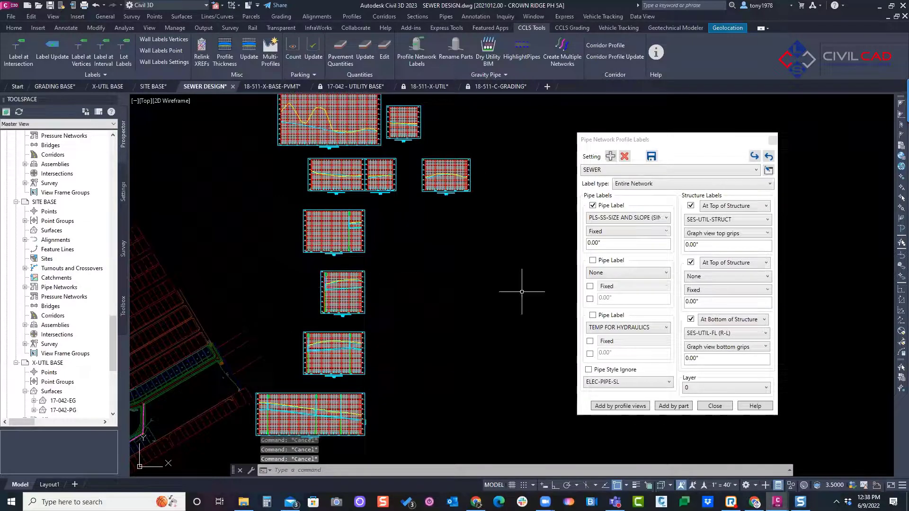
Step: Examine the structure and pipe labels in the SS-3 profile view and the labels in the SS-2 view above it
click(748, 222)
click(340, 259)
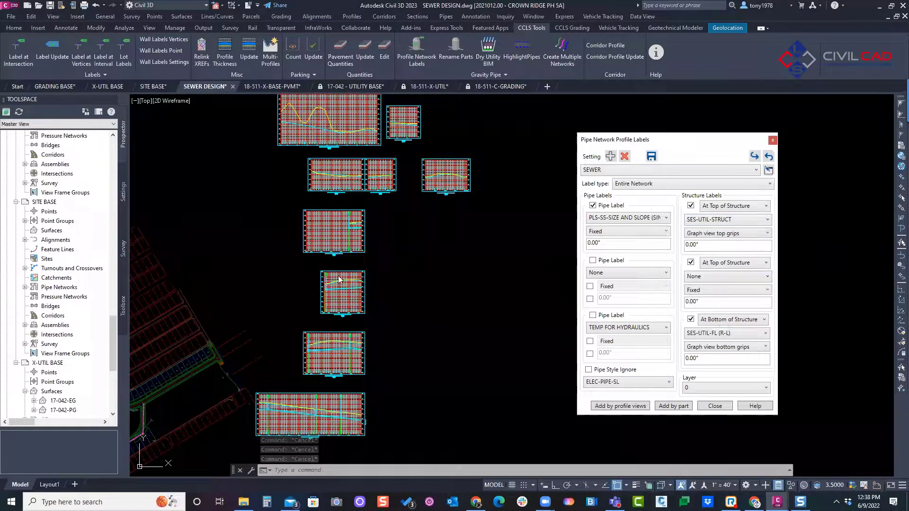
scroll(319, 277, up, 8)
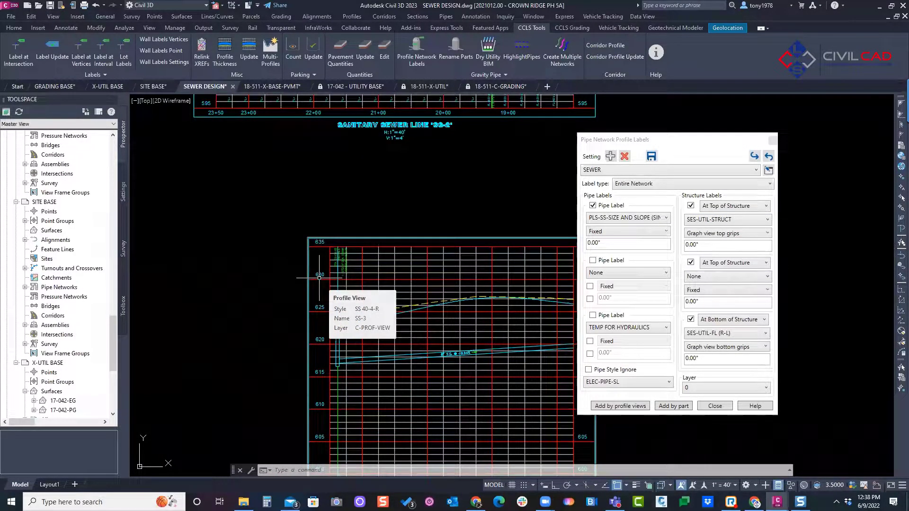
key(Escape)
key(Escape)
scroll(319, 277, up, 4)
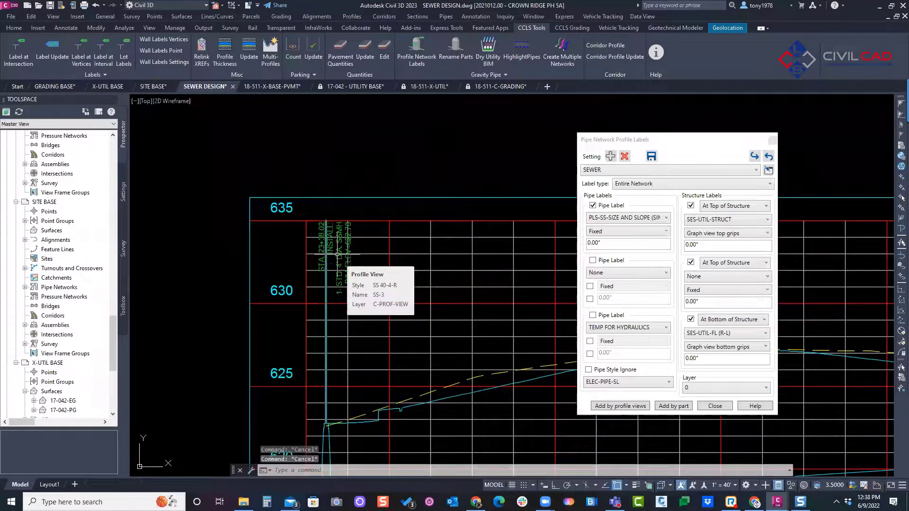
click(337, 255)
scroll(338, 178, down, 10)
middle_drag(338, 178, 333, 351)
key(Escape)
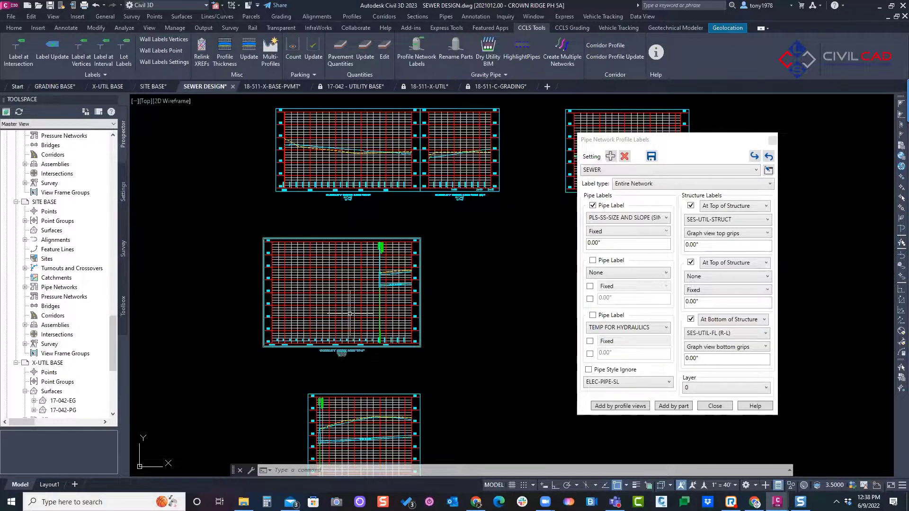
Step: Examine the pipe and structure labels in the SS-4 profile view and the stacked profile views below it
key(Escape)
key(Escape)
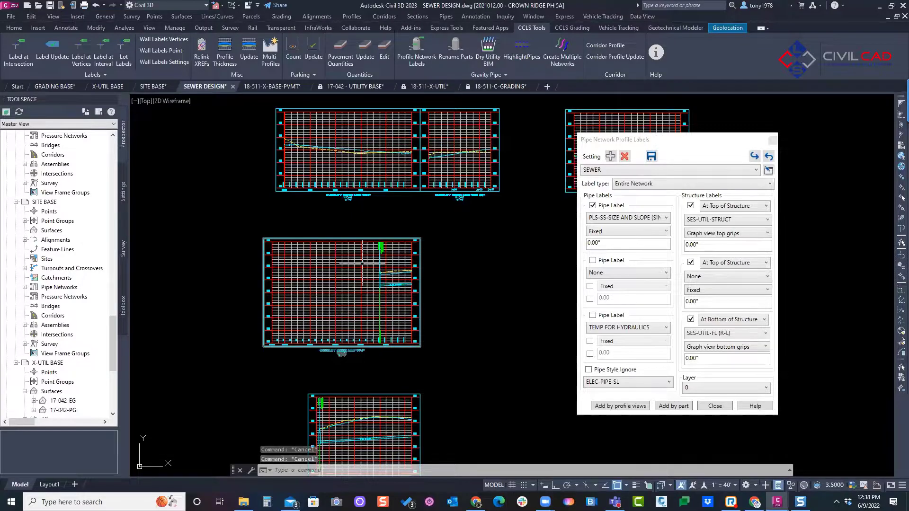
scroll(402, 260, up, 3)
click(401, 230)
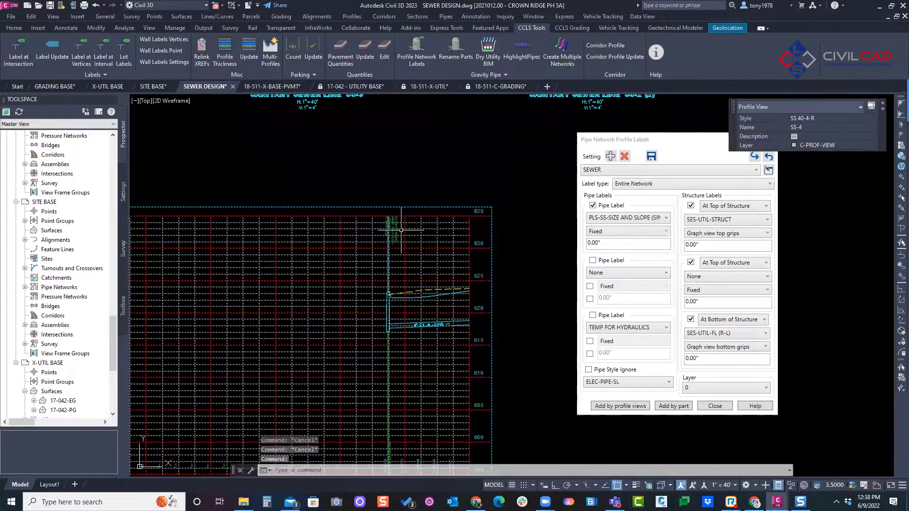
scroll(401, 230, down, 5)
key(Escape)
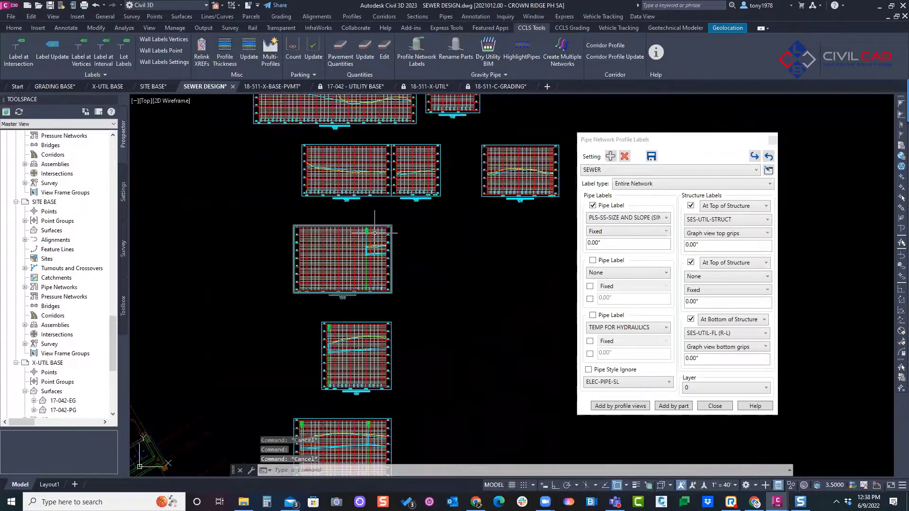
middle_drag(392, 274, 379, 205)
middle_drag(349, 339, 353, 264)
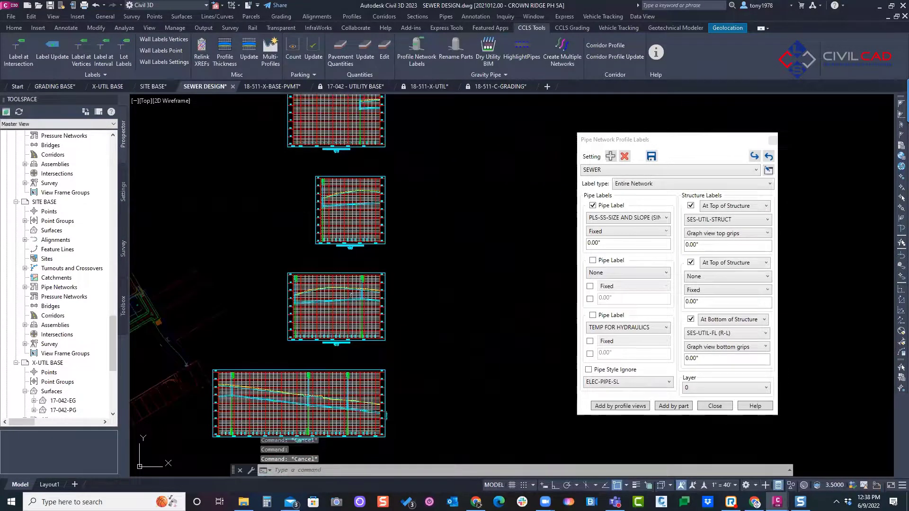
middle_drag(342, 307, 368, 265)
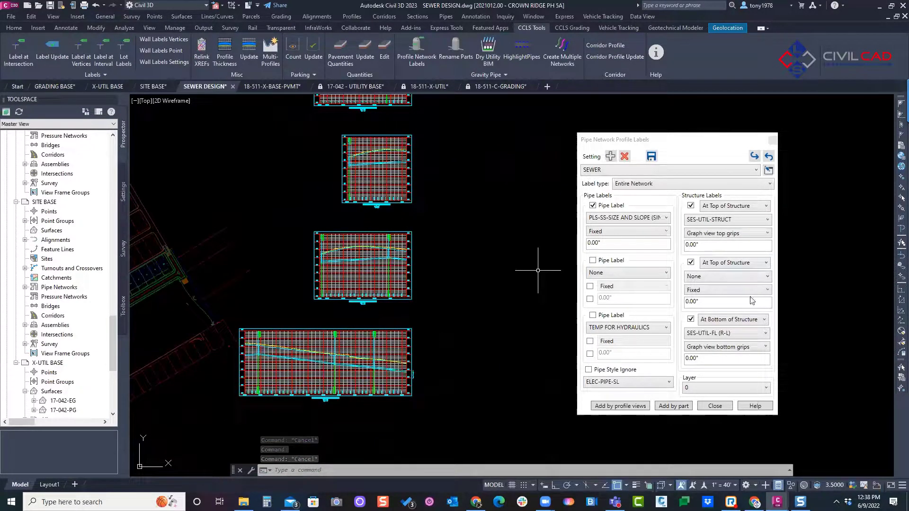
mouse_move(448, 271)
middle_down()
mouse_move(516, 223)
mouse_move(432, 282)
mouse_move(401, 283)
mouse_move(340, 340)
middle_up()
key(Escape)
scroll(433, 280, down, 2)
middle_drag(358, 270, 404, 266)
key(Escape)
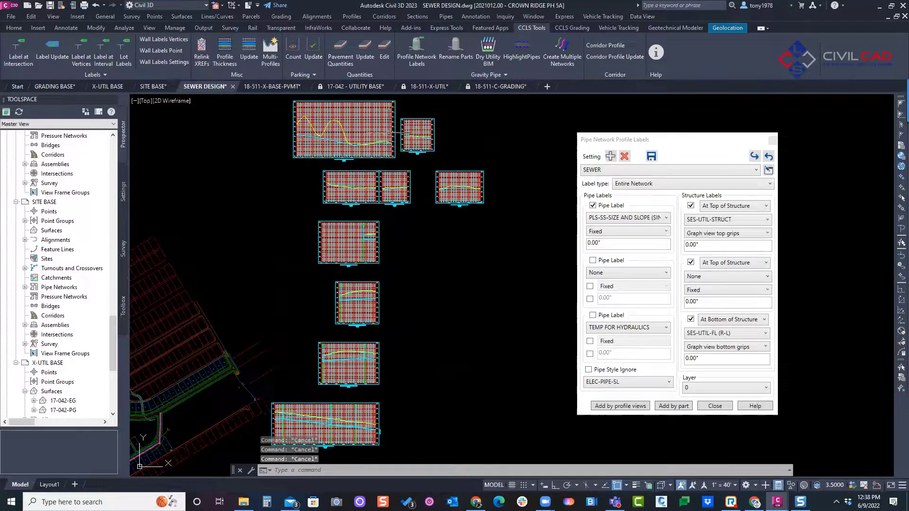
Step: Reopen Pipe Network Profile Labels to show its STORM setting and close the dialog without adding labels
click(412, 52)
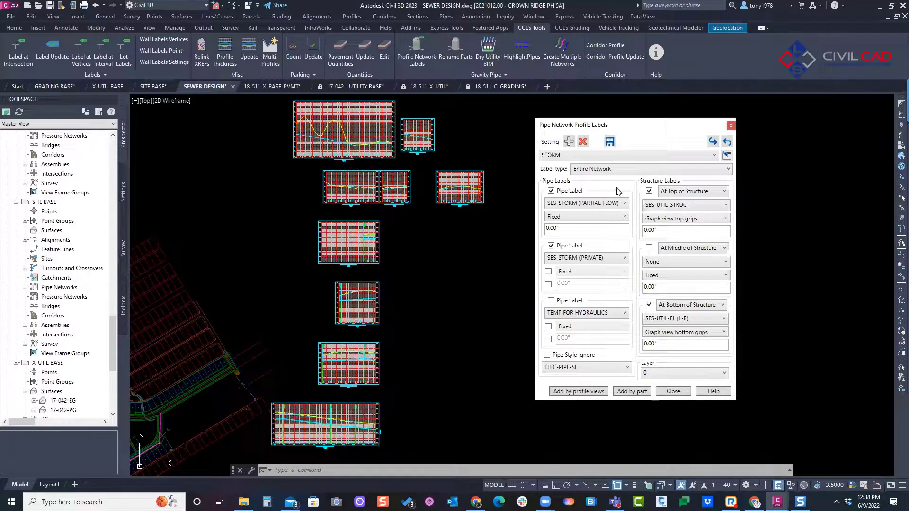
click(679, 392)
middle_drag(321, 223, 572, 187)
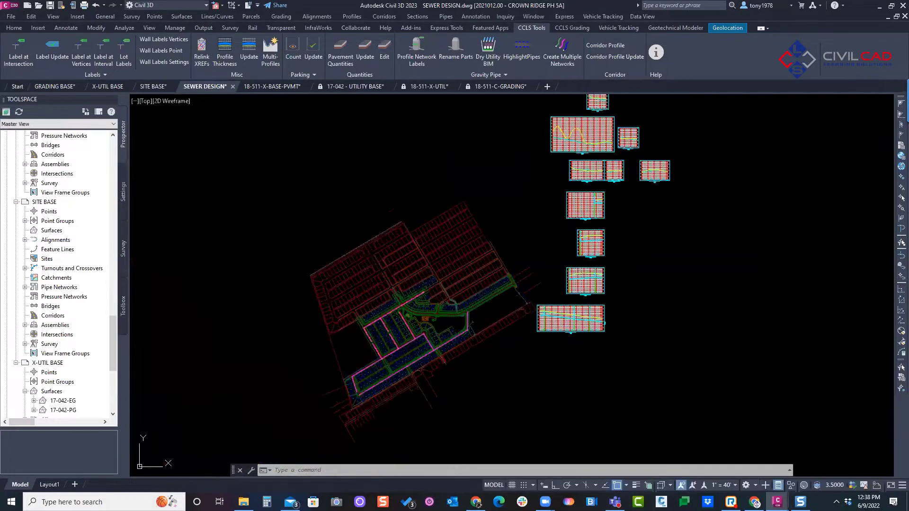
scroll(572, 187, down, 2)
middle_drag(526, 221, 423, 180)
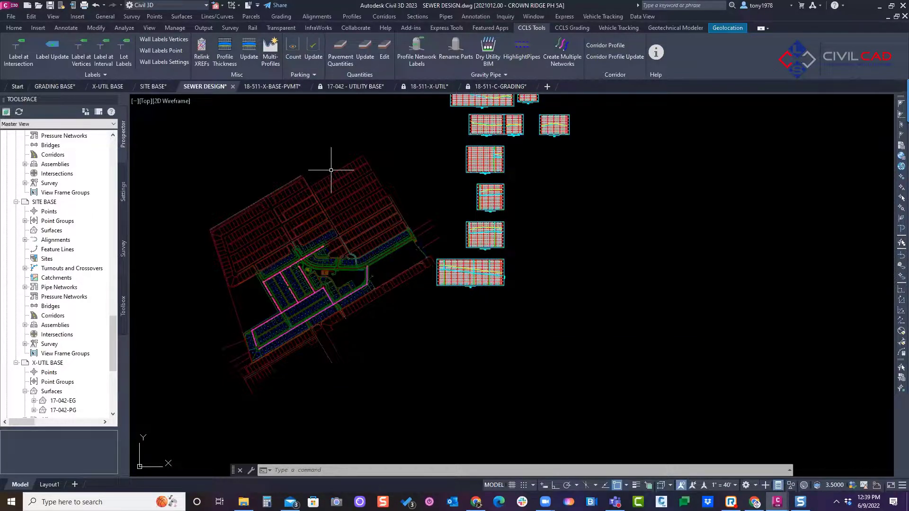
mouse_move(530, 190)
middle_down()
mouse_move(506, 226)
mouse_move(554, 260)
mouse_move(510, 276)
middle_up()
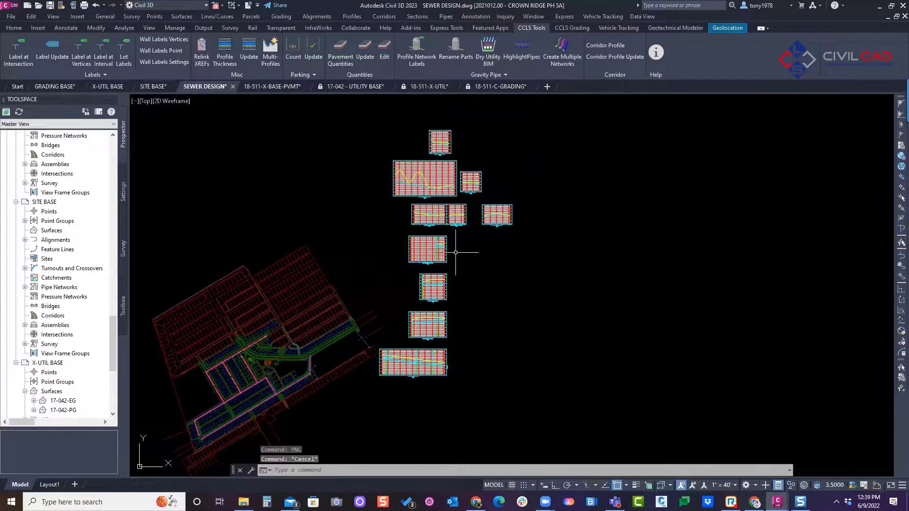
scroll(406, 343, up, 2)
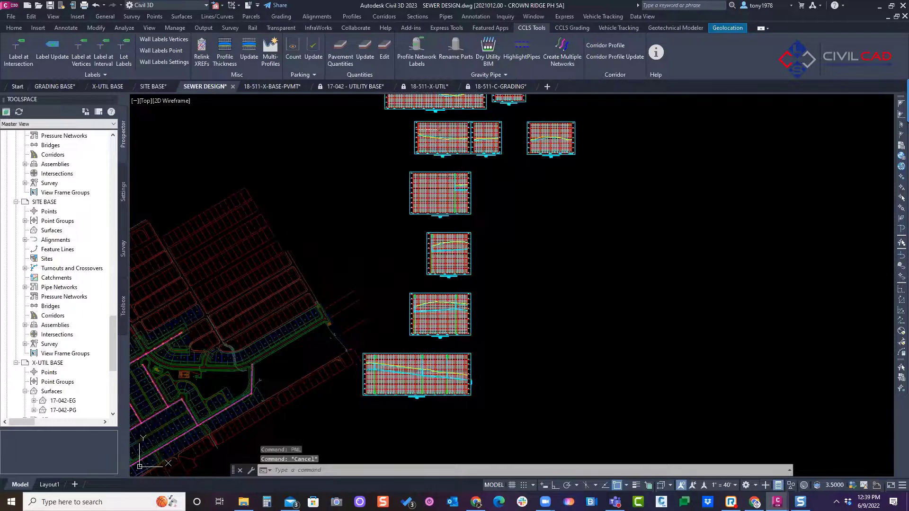
middle_drag(558, 220, 553, 228)
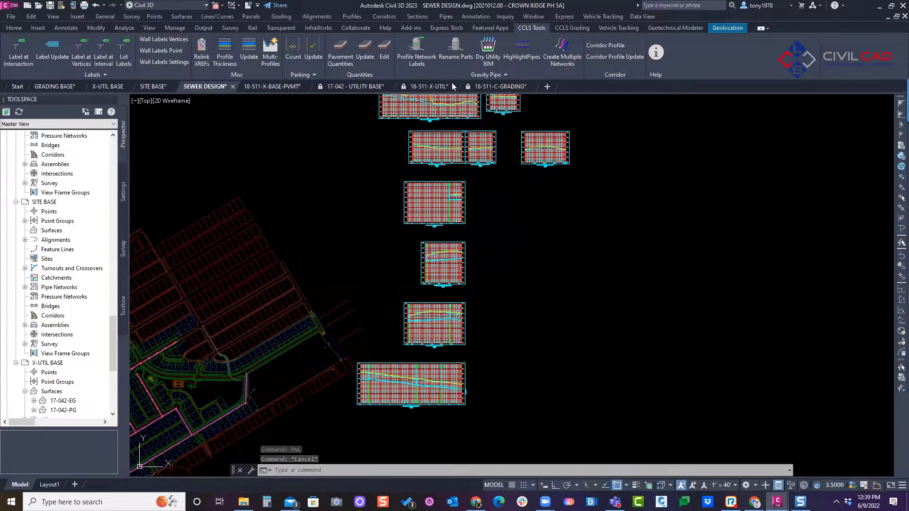
Step: Run Rename Parts on a window selection of sewer pipes and manholes in the plan to list their descriptions
click(458, 51)
middle_drag(313, 247, 538, 181)
scroll(350, 337, up, 2)
scroll(350, 337, up, 3)
mouse_move(514, 353)
middle_down()
mouse_move(498, 341)
mouse_move(457, 265)
middle_up()
scroll(457, 265, down, 2)
click(591, 225)
click(431, 338)
scroll(478, 307, up, 2)
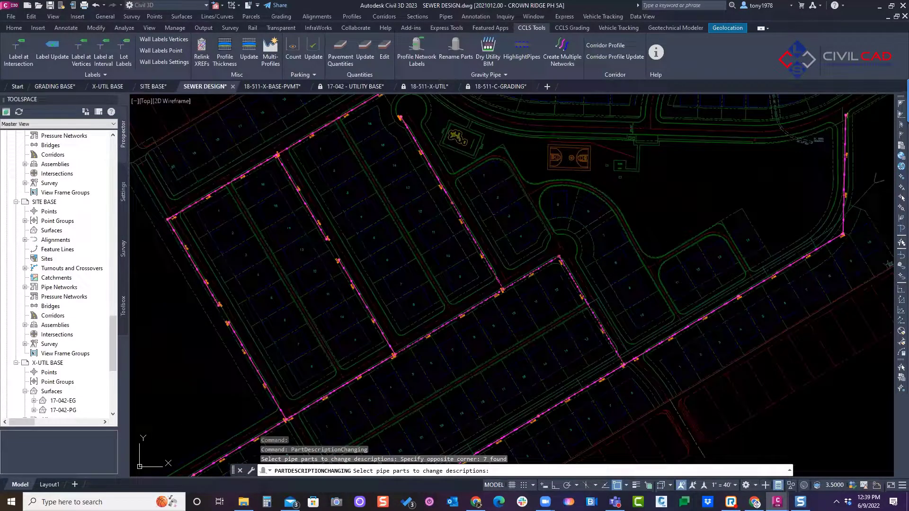
key(Return)
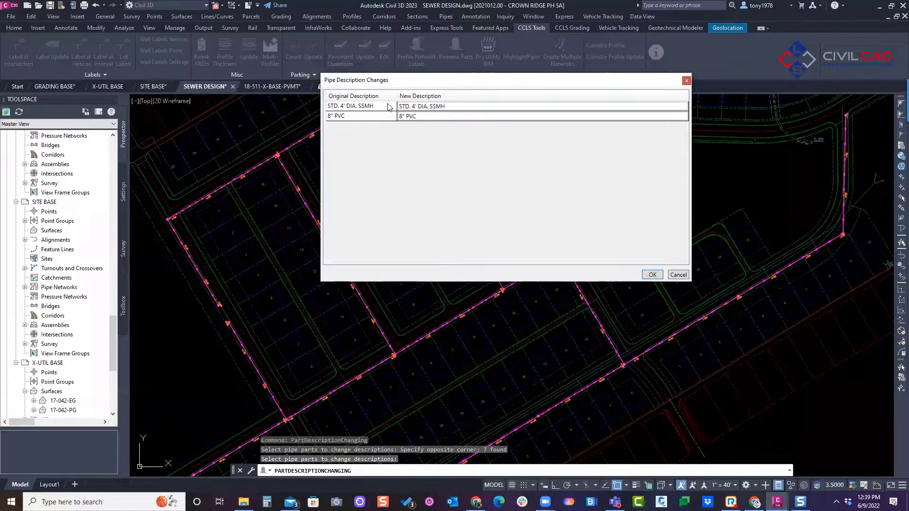
Step: Review the New Description entries for STD. 4' DIA. SSMH and 8" PVC, and cancel the description changes
click(432, 106)
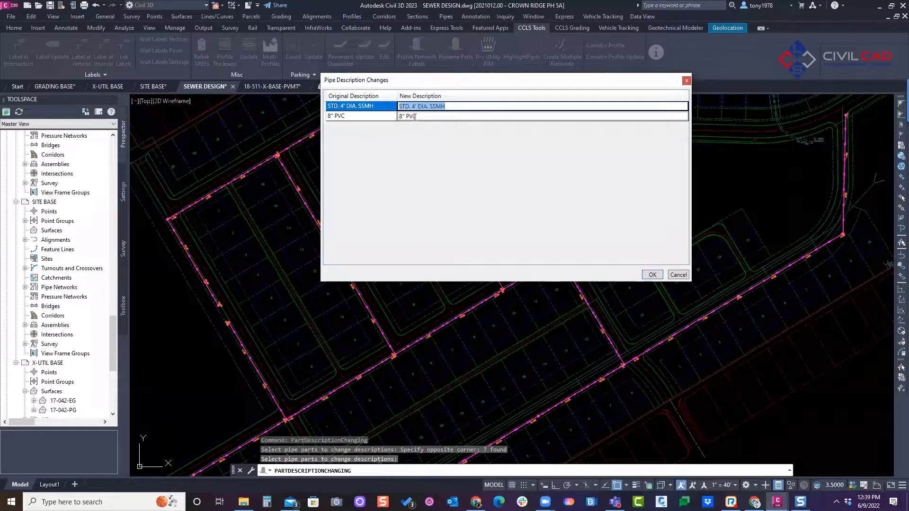
click(415, 117)
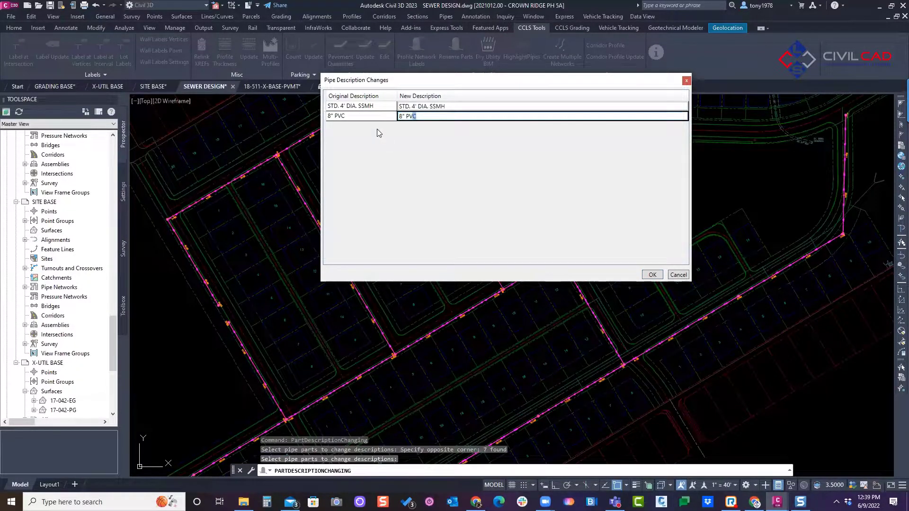
click(445, 106)
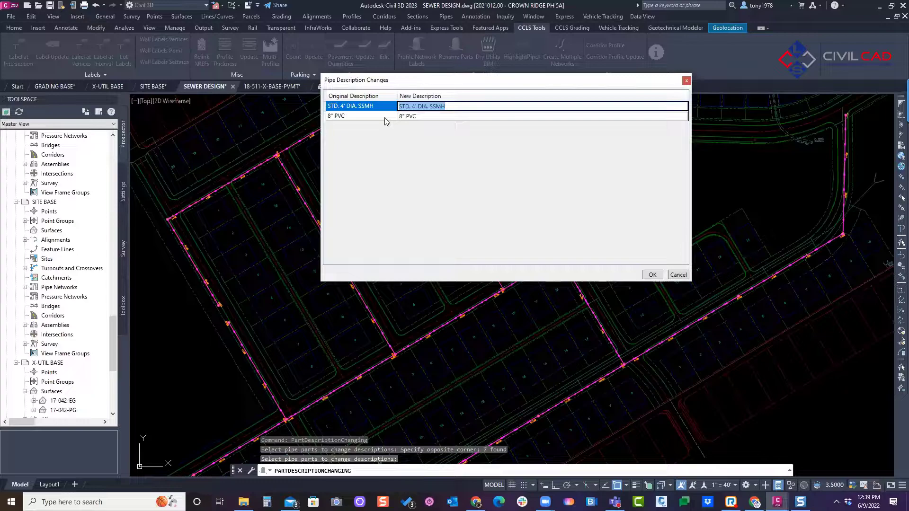
click(678, 275)
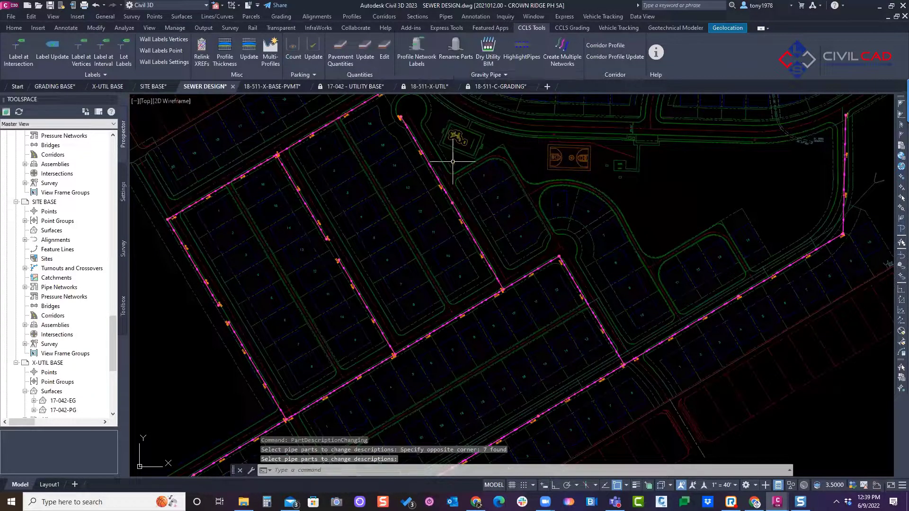
scroll(429, 213, down, 6)
middle_drag(476, 252, 283, 354)
scroll(385, 248, down, 2)
key(Escape)
middle_drag(434, 217, 454, 241)
key(Escape)
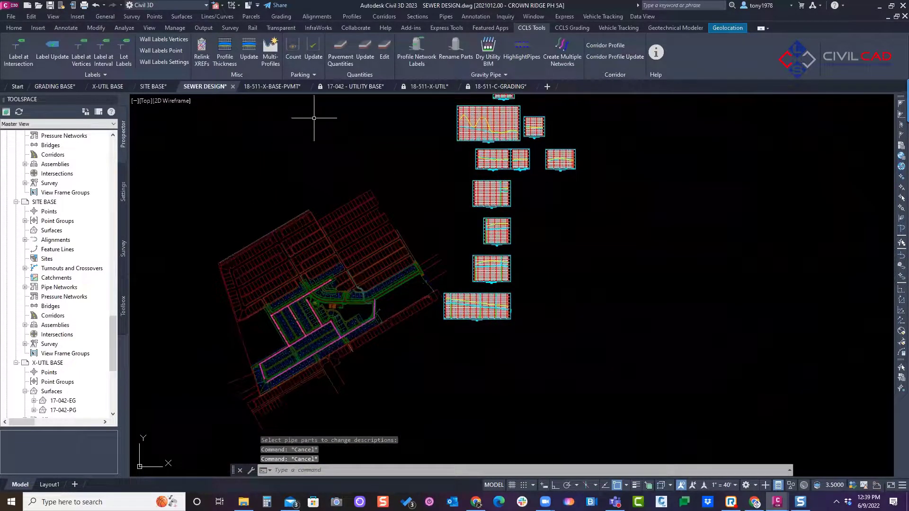
key(Escape)
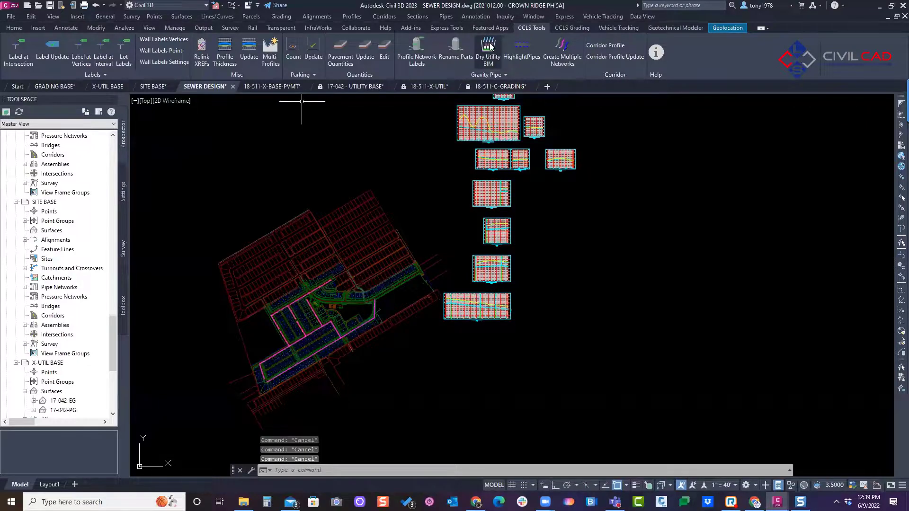
middle_drag(340, 189, 369, 193)
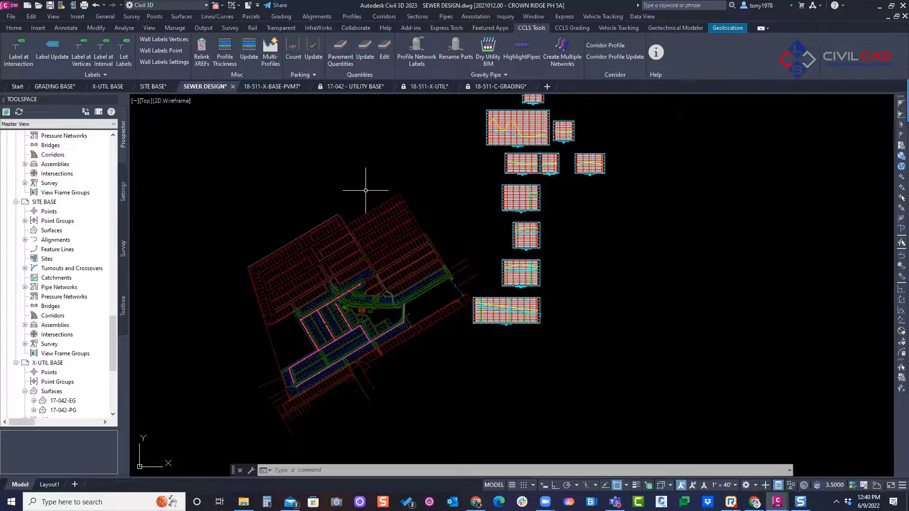
key(Escape)
key(Escape)
key(Escape)
middle_drag(286, 128, 304, 128)
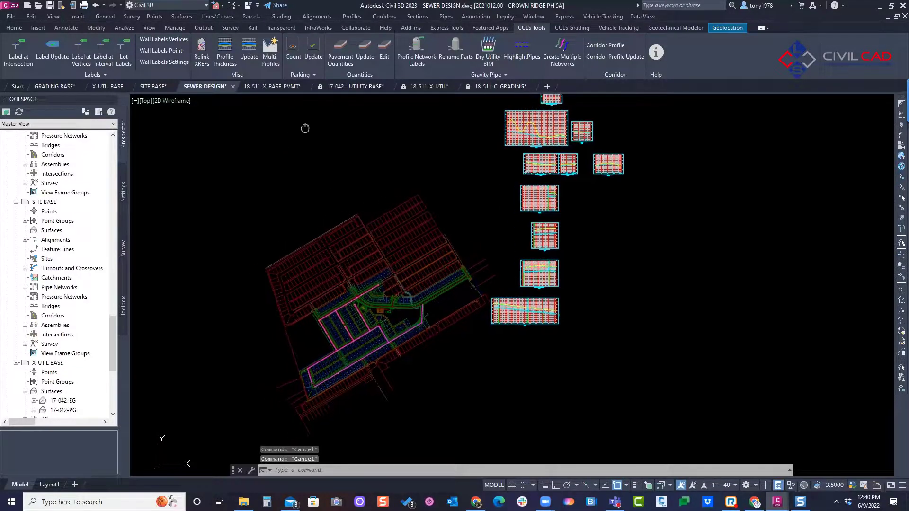
Step: Switch to the X-UTIL BASE drawing and inspect the utility line along the curved street by the lots
scroll(415, 226, up, 5)
key(ctrl+Tab)
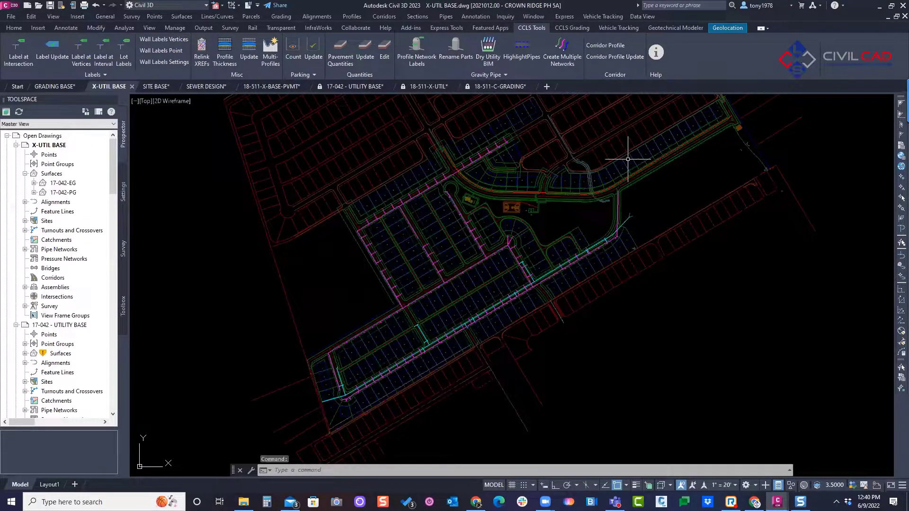
scroll(587, 170, up, 6)
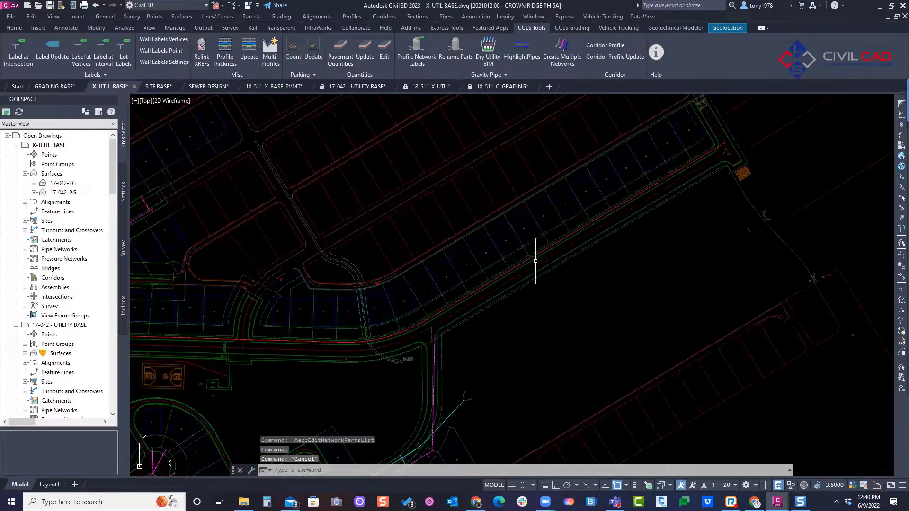
click(543, 245)
scroll(522, 249, up, 3)
scroll(523, 249, down, 5)
key(Escape)
mouse_move(549, 231)
middle_drag(479, 233, 488, 230)
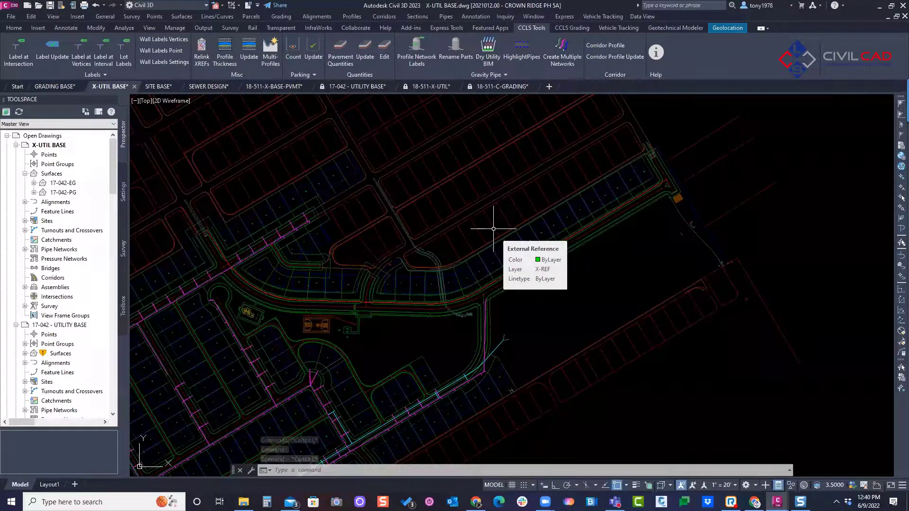
middle_drag(450, 235, 477, 229)
key(Escape)
key(Escape)
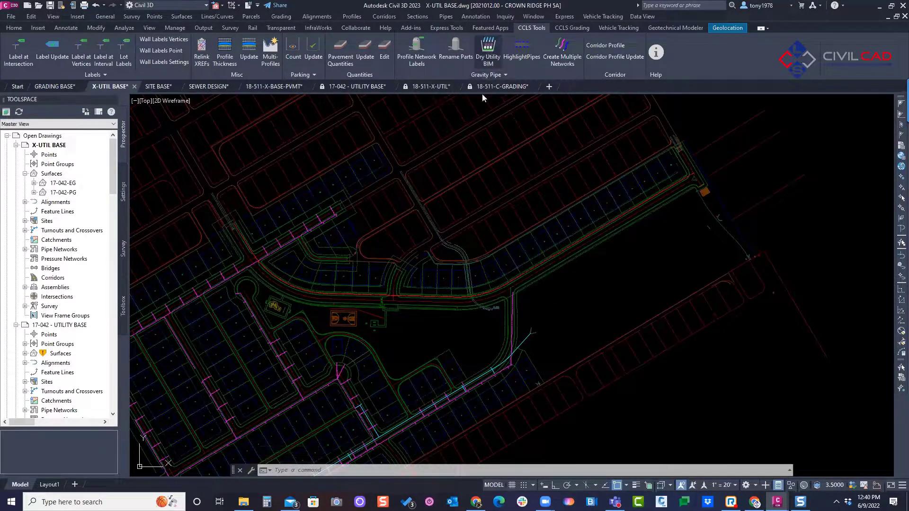
Step: Run Dry Utility BIM on the polyline that follows the curved street in front of the lots
click(488, 50)
scroll(505, 283, up, 4)
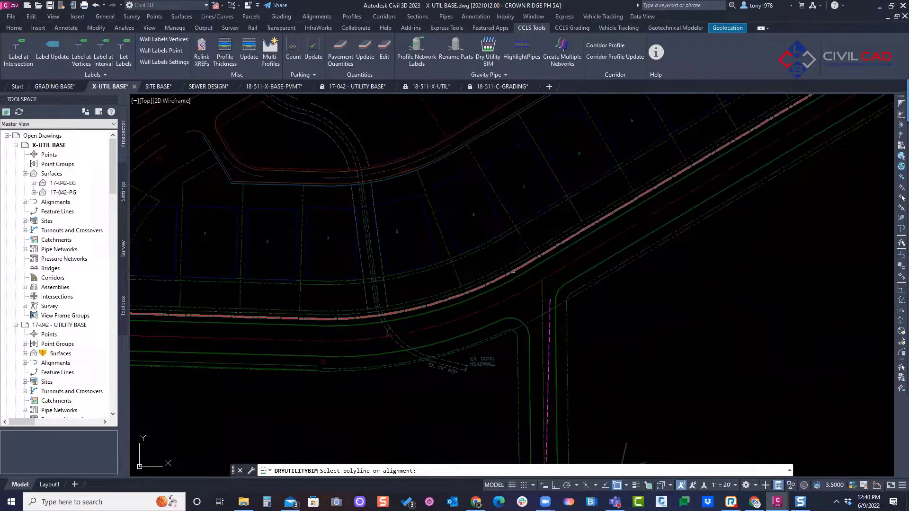
click(505, 283)
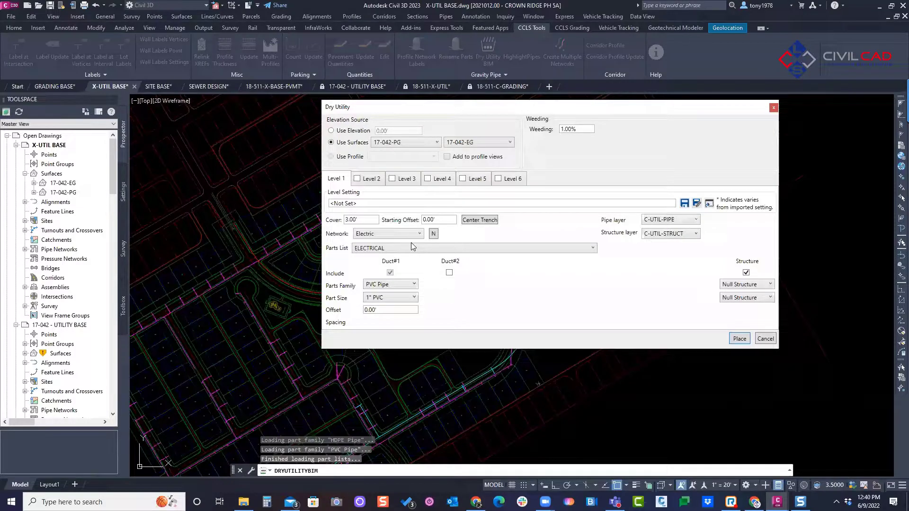
Step: Use surfaces 17-042-PG and 17-042-EG as the elevation source and set the Level 1 cover to 4.00'
click(391, 143)
click(450, 144)
double_click(353, 219)
text(4)
Step: Create a new pipe network named G-1 for Level 1
click(378, 234)
click(411, 243)
click(433, 234)
text(G-1)
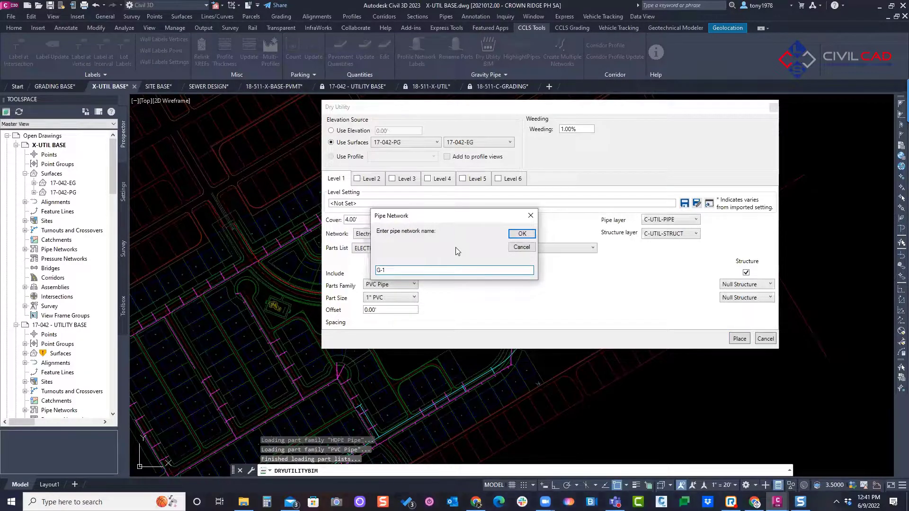
click(521, 234)
Step: Set the Level 1 parts list to GAS and use the 3" GAS part size for Duct#1
click(422, 248)
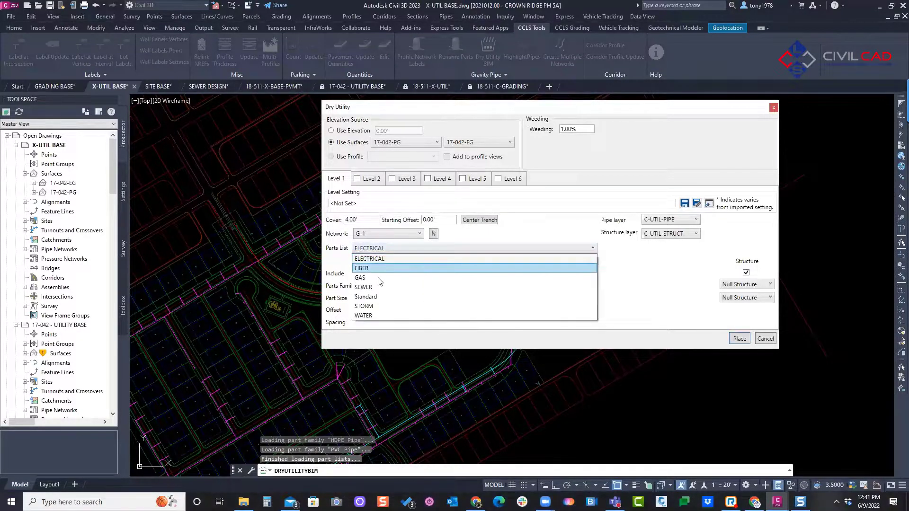
click(368, 278)
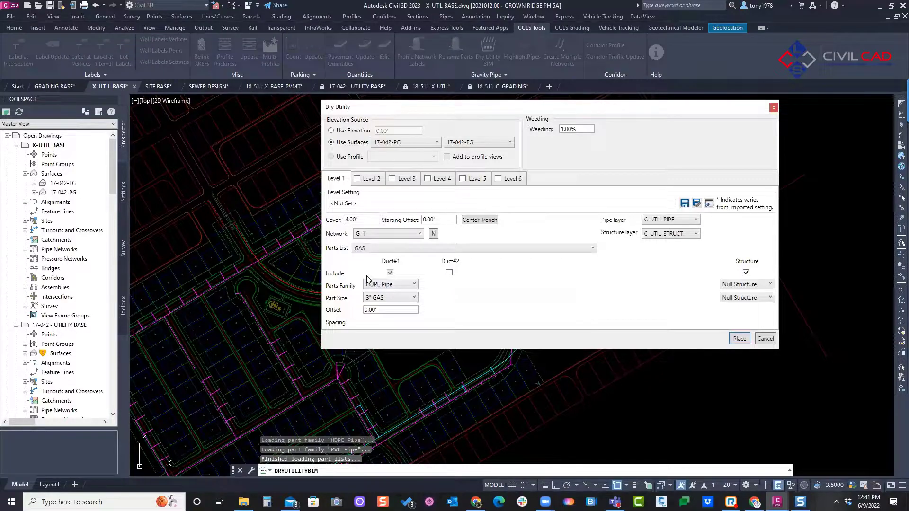
click(393, 297)
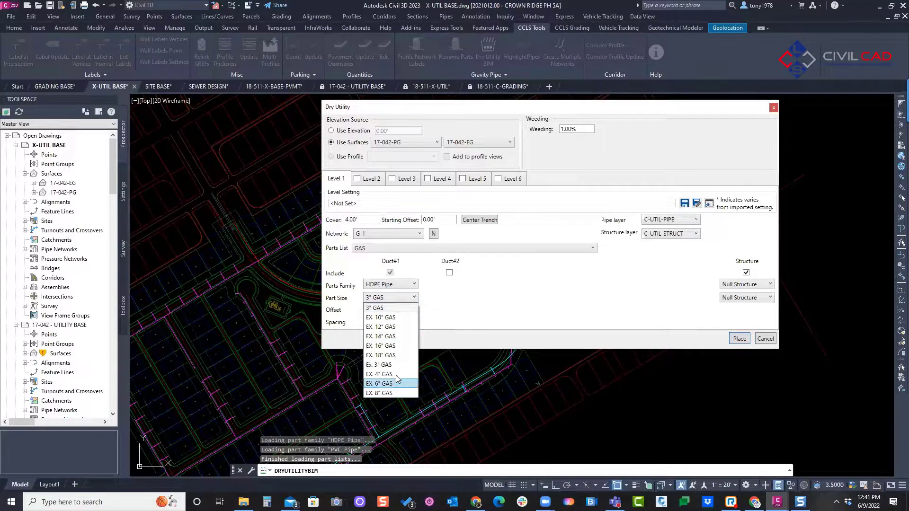
click(387, 308)
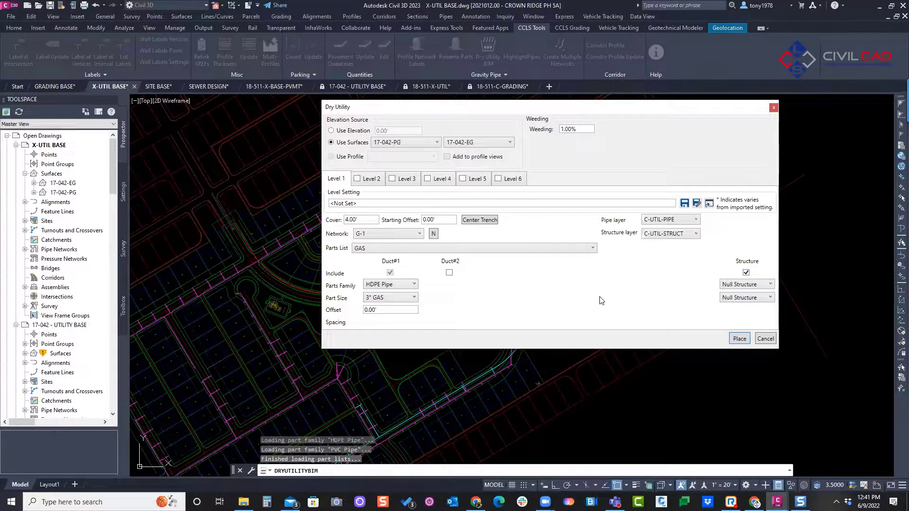
Step: Enable Level 2 with a new pipe network named E-1 and the ELECTRICAL parts list
click(368, 179)
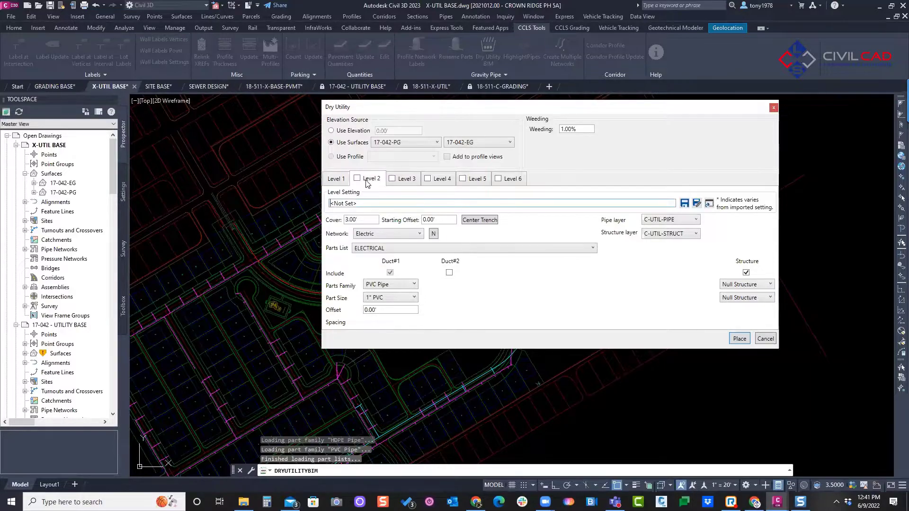
click(356, 179)
click(391, 235)
click(390, 234)
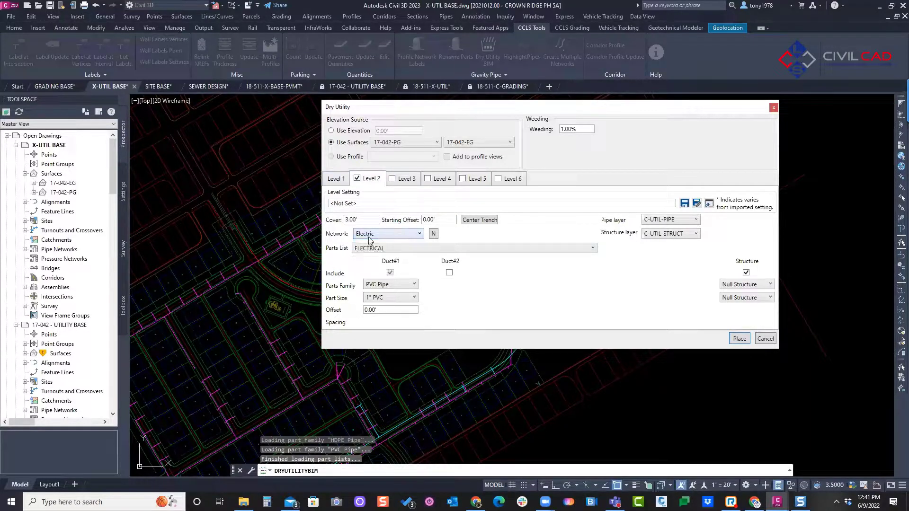
click(434, 234)
text(E-1)
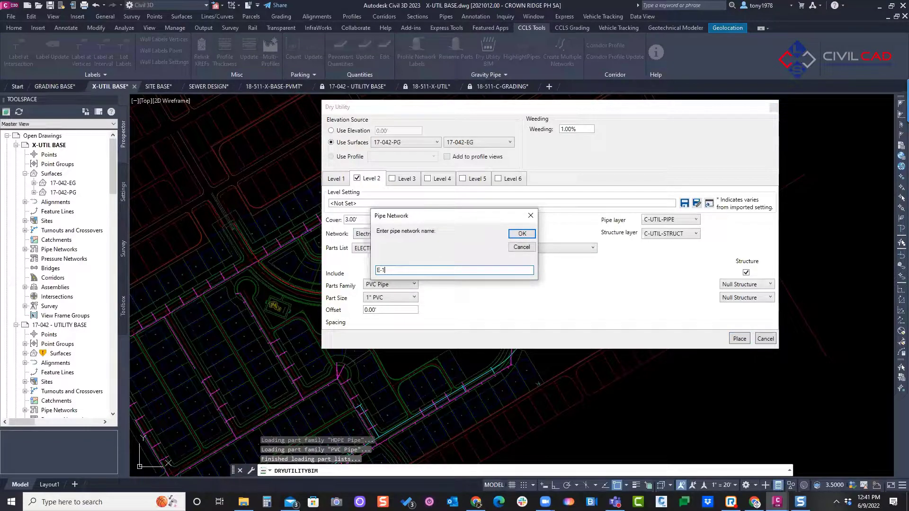
click(521, 234)
click(389, 248)
click(389, 258)
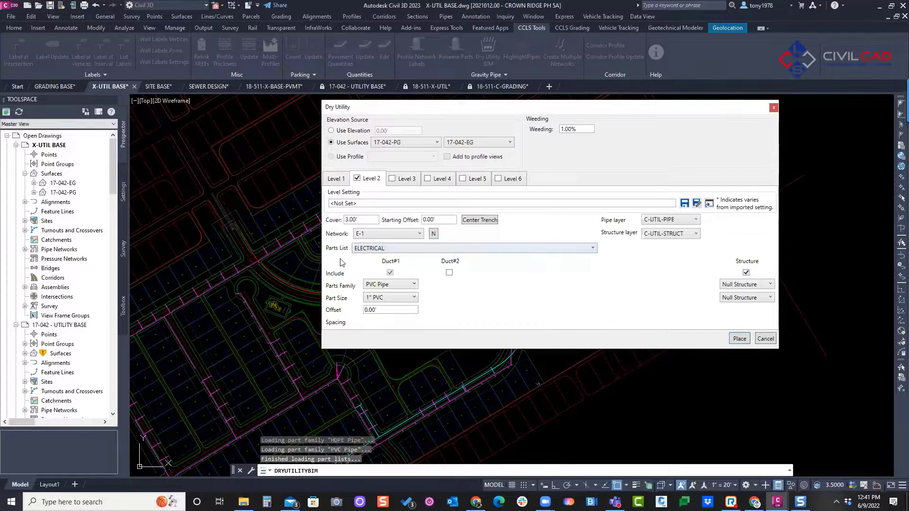
Step: Include Duct#2 through Duct#6 in the Level 2 electrical duct bank
click(449, 273)
click(509, 273)
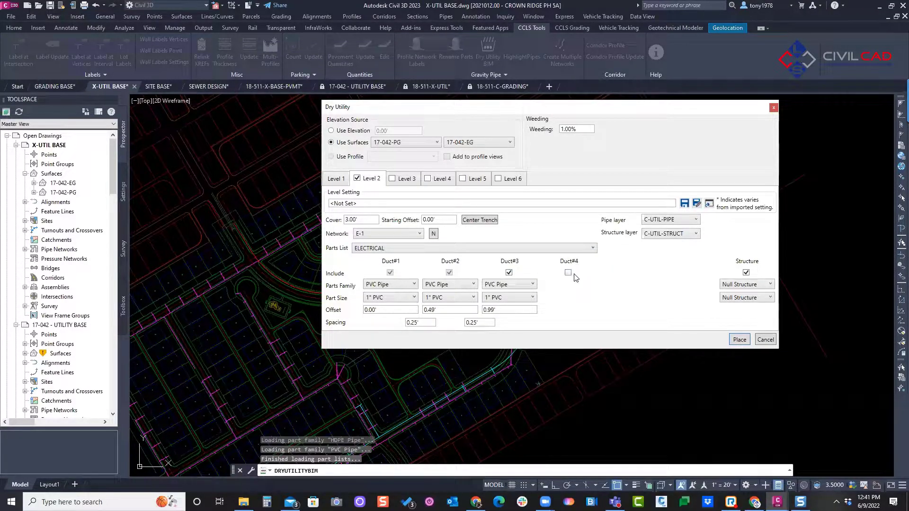
click(568, 273)
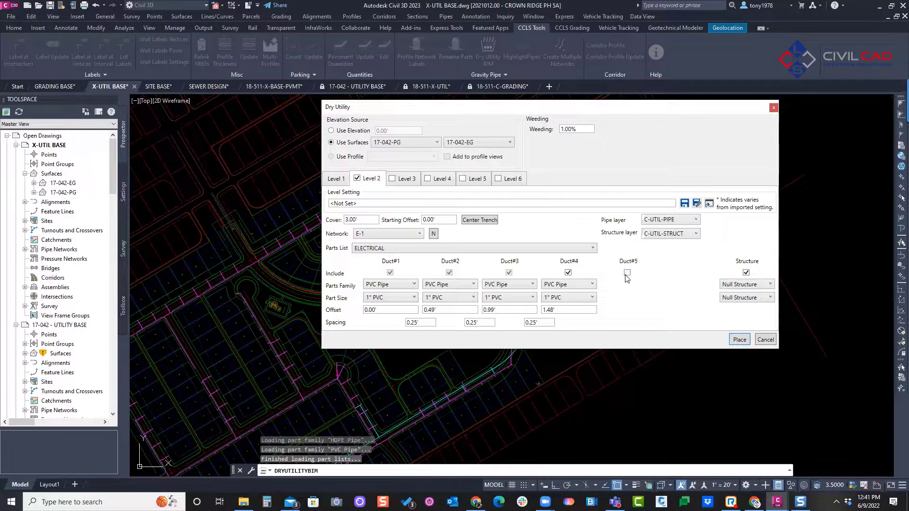
click(627, 273)
click(687, 272)
Step: Set the Level 2 part sizes to 2" PVC for Duct#6, 4" PVC for Duct#4 and 3" PVC for Duct#2
click(674, 297)
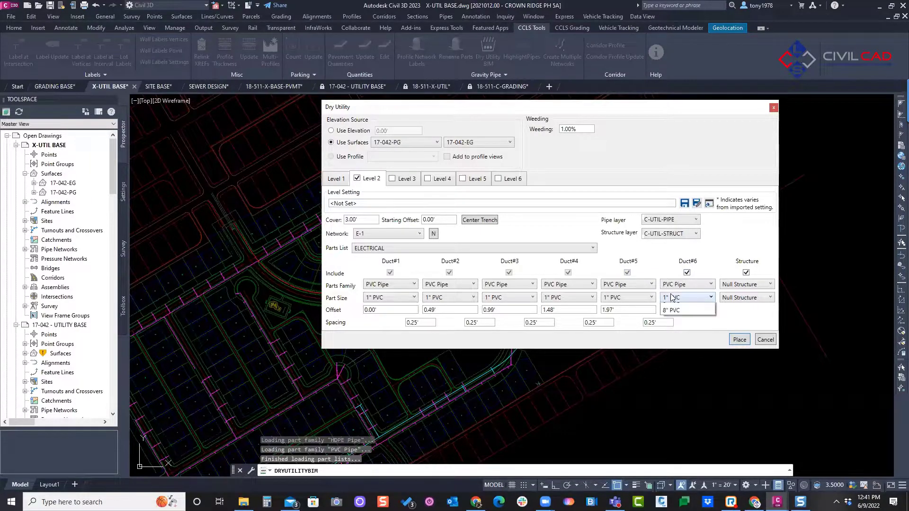
click(673, 317)
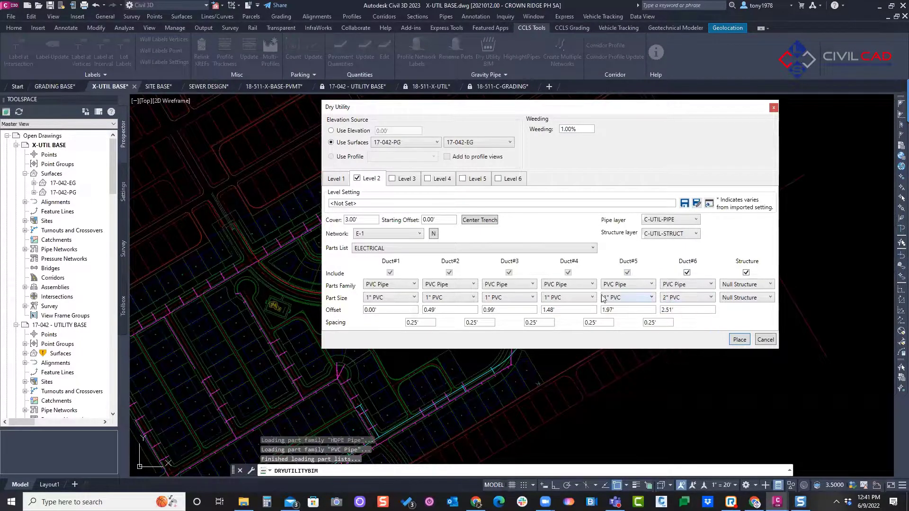
click(554, 299)
click(553, 336)
click(445, 297)
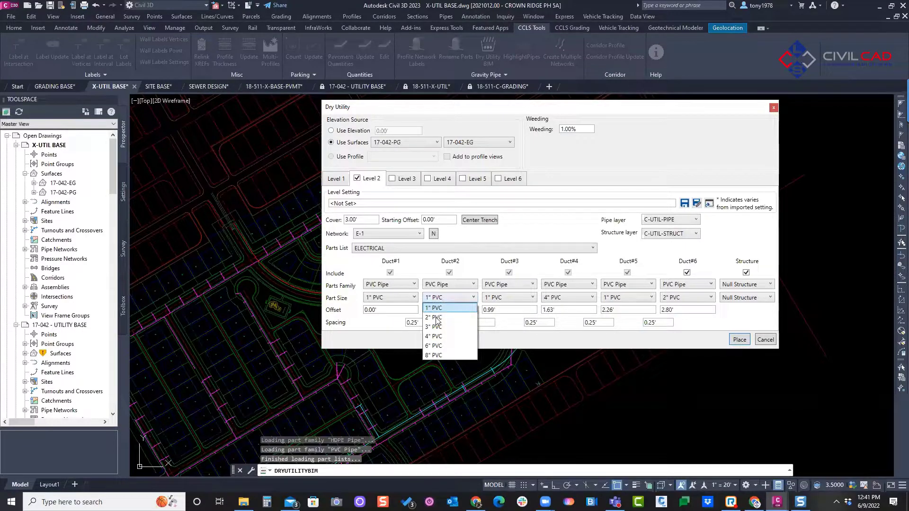
click(436, 327)
key(Tab)
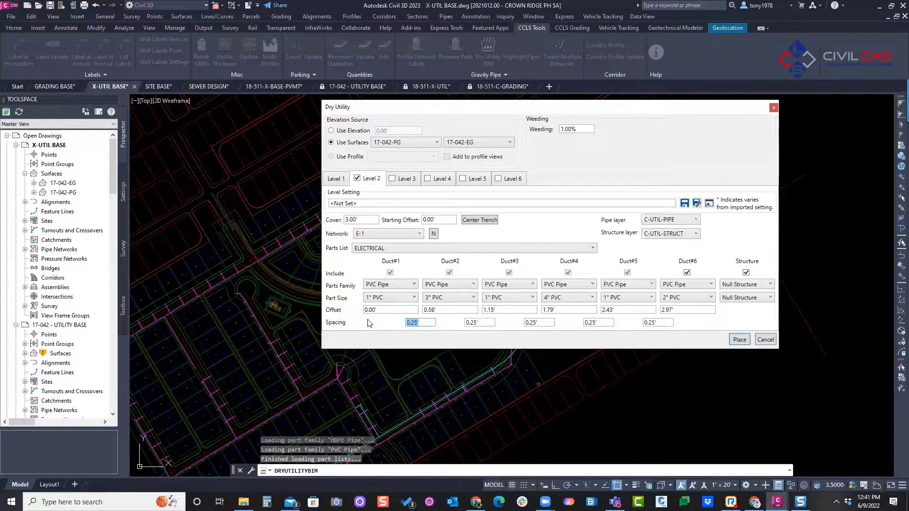
click(441, 220)
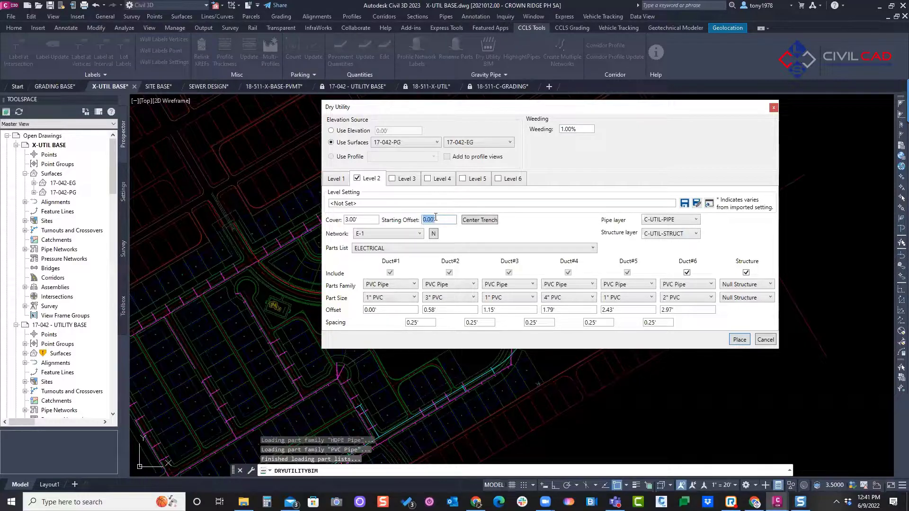
click(426, 323)
click(423, 220)
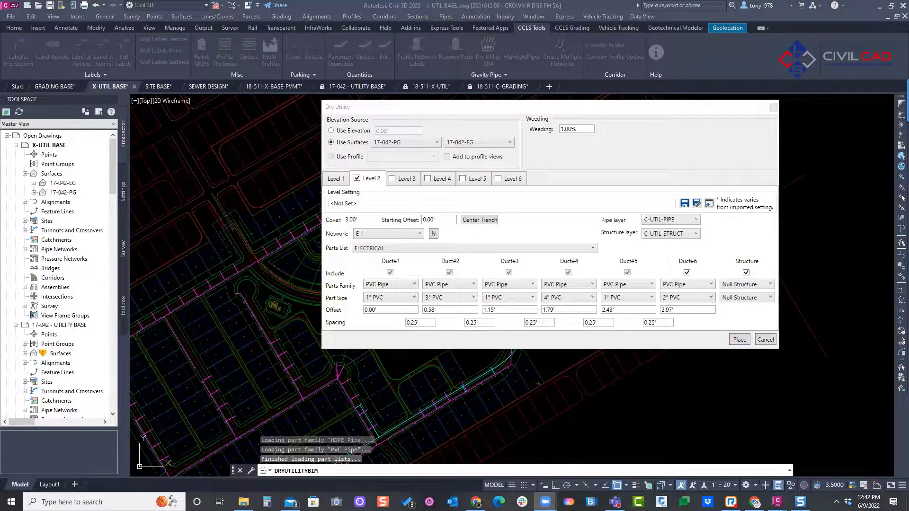
mouse_move(433, 308)
mouse_down()
mouse_move(417, 302)
mouse_move(396, 314)
mouse_move(431, 310)
mouse_up()
Step: Enable Level 3 with the FIBER parts list and a cover of 2.00'
click(393, 183)
click(393, 178)
click(381, 249)
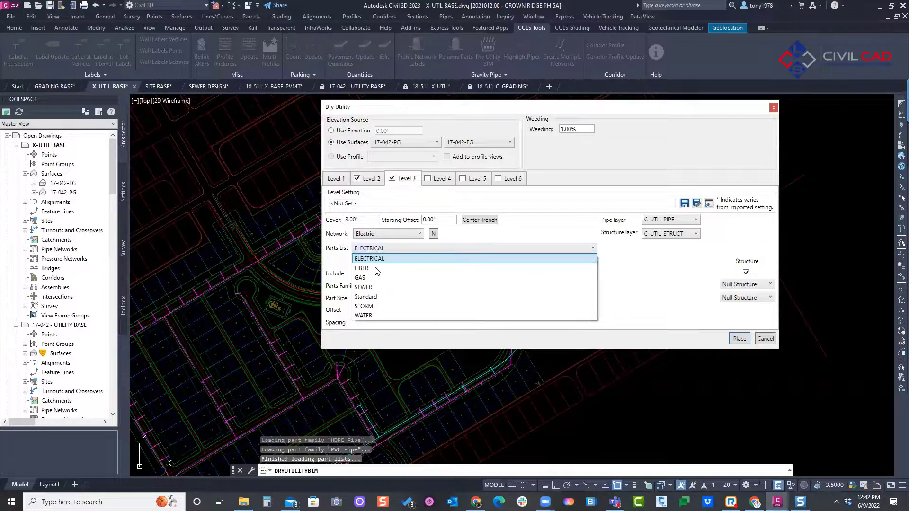
click(375, 268)
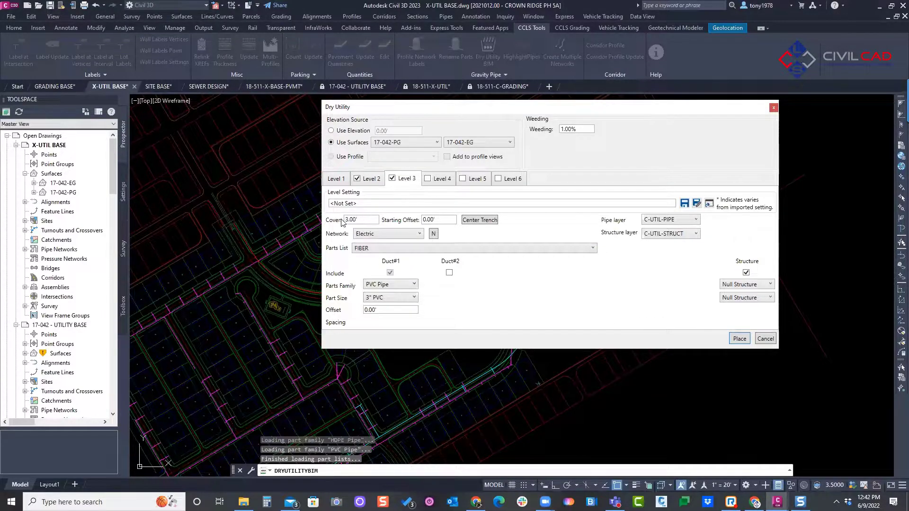
drag(361, 219, 334, 226)
text(2)
Step: Include Duct#2 in Level 3 from the FIBER parts list, with 1' duct spacing and a 1.41' offset, and return to Level 1
click(450, 273)
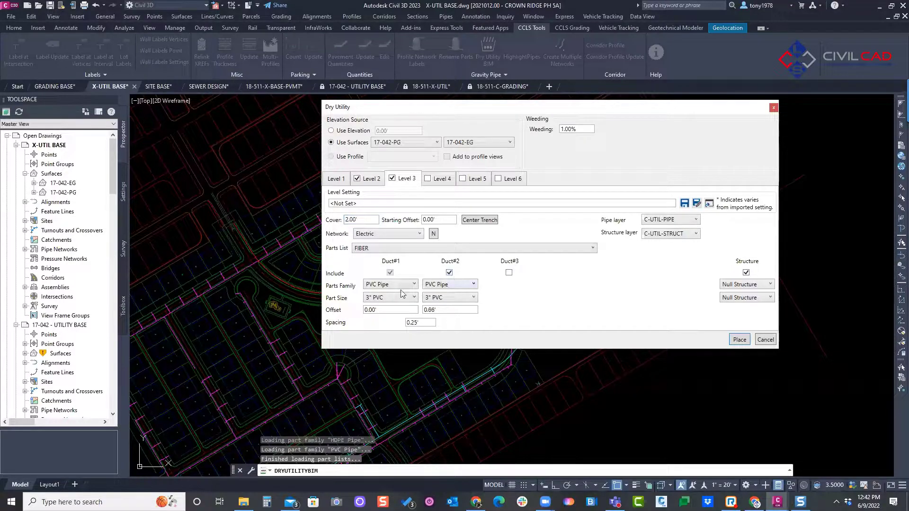
click(401, 248)
click(386, 268)
click(419, 323)
text(1)
click(458, 310)
text(1.41)
click(335, 180)
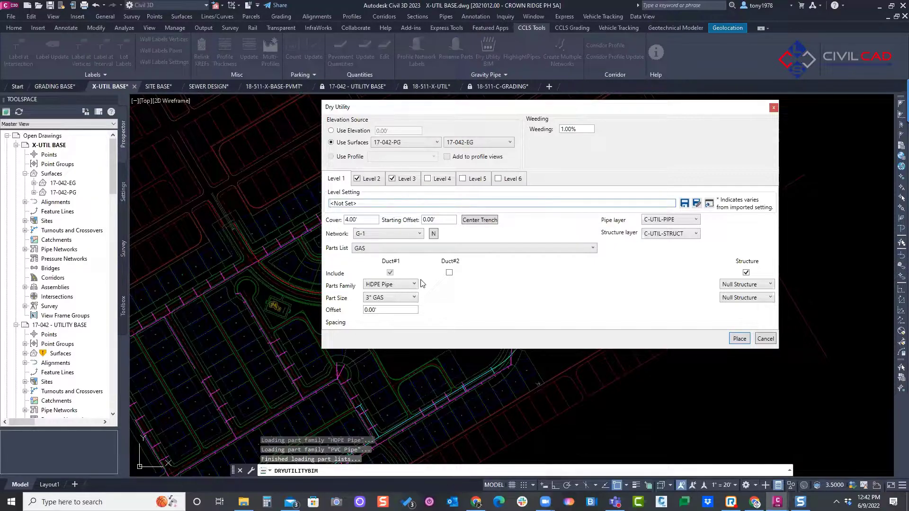
Step: Check the Level 1 to Level 4 settings and place the gas, electrical and fiber ducts along the curved street line
click(441, 180)
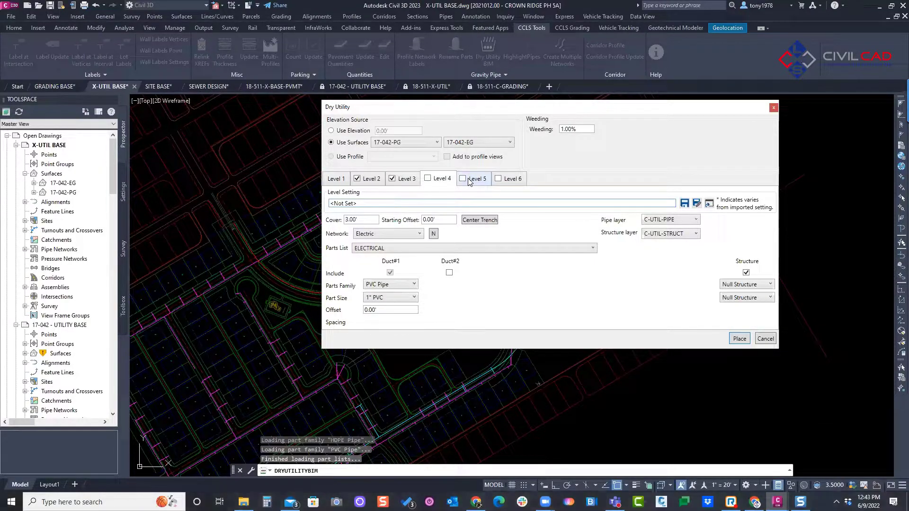
click(337, 180)
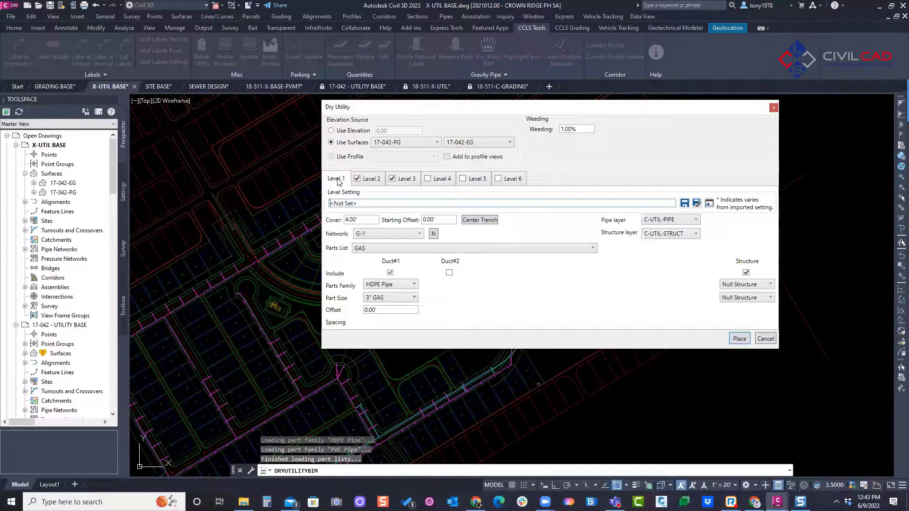
click(375, 180)
click(404, 180)
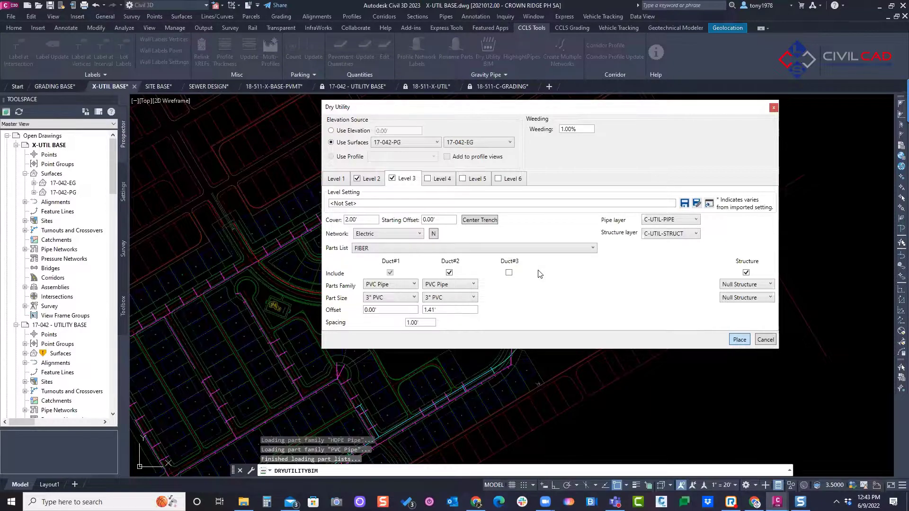
key(Return)
click(380, 297)
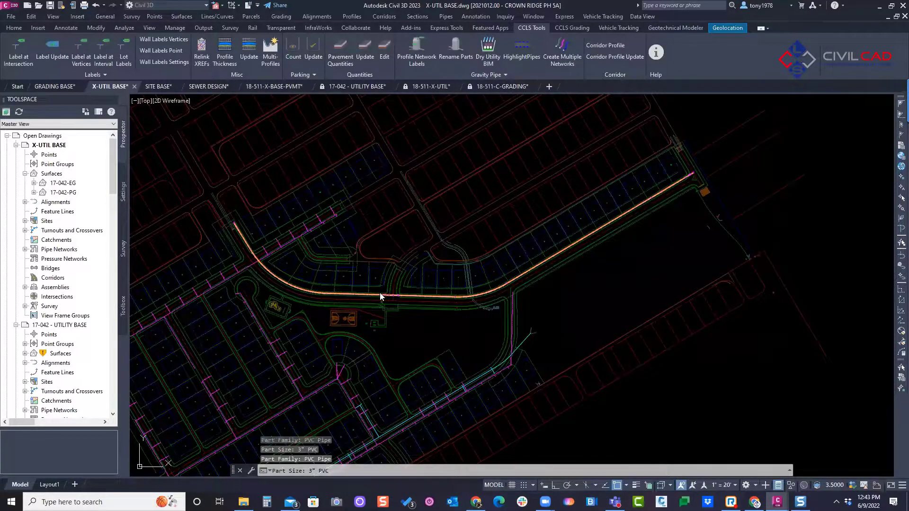
Step: Examine the placed duct runs along the street in plan view
scroll(388, 300, up, 10)
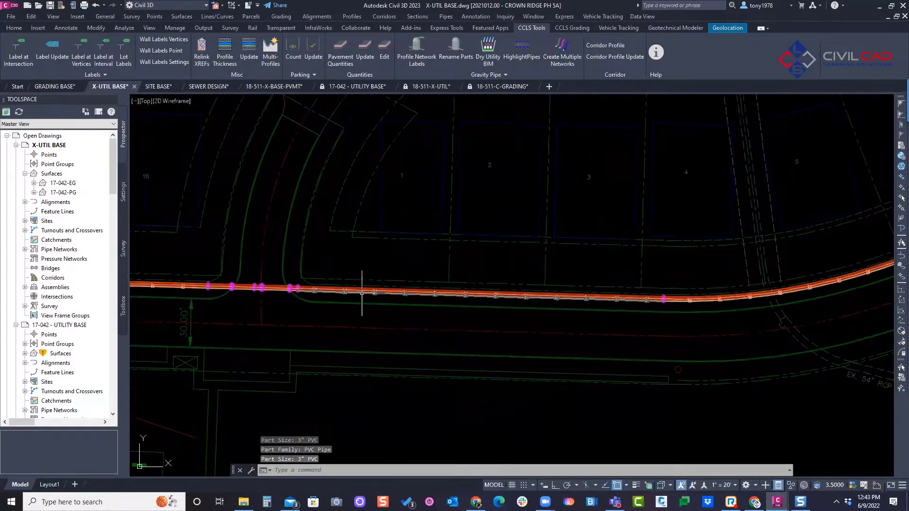
scroll(767, 225, down, 3)
scroll(589, 300, up, 8)
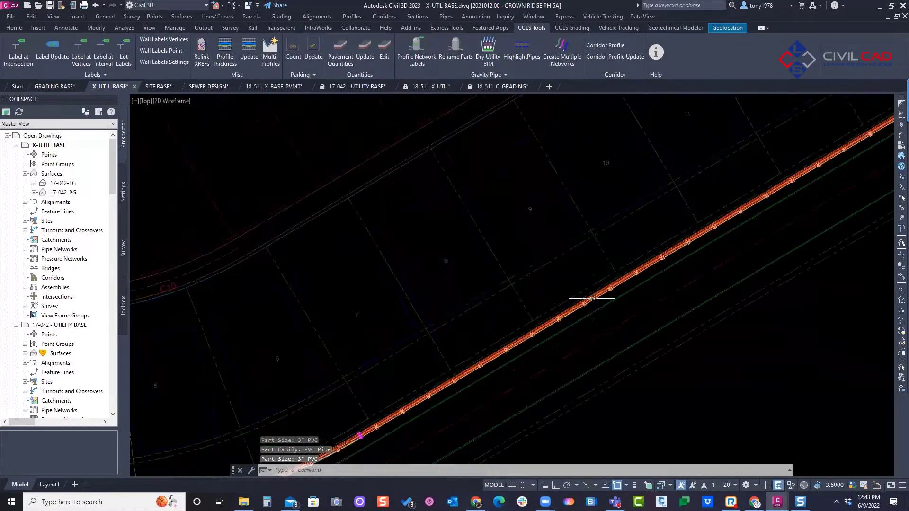
scroll(587, 301, down, 5)
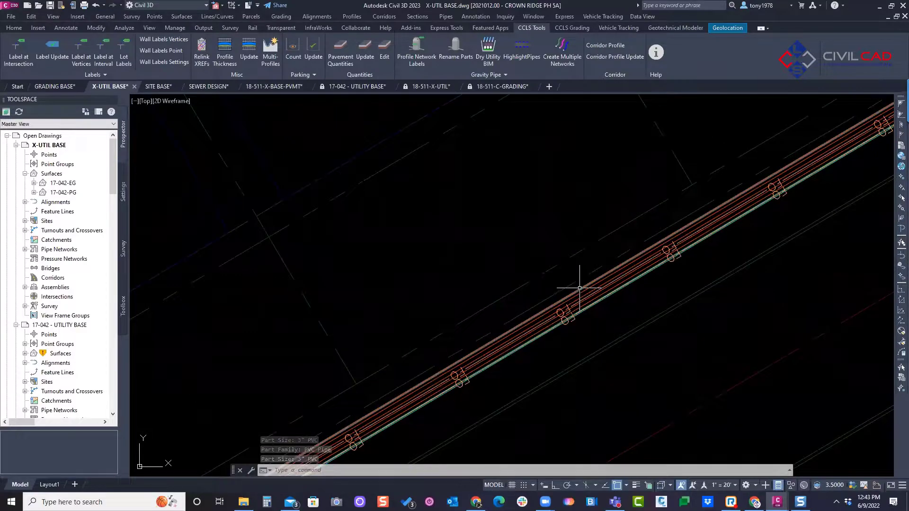
scroll(575, 292, down, 10)
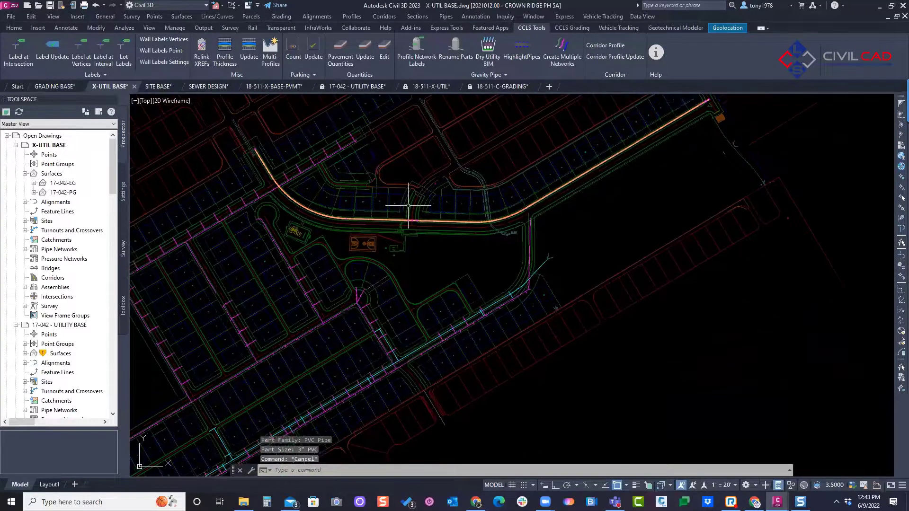
key(Escape)
key(Escape)
Step: Display the model from the NW Isometric view with the Shades of Gray visual style
click(138, 102)
click(178, 219)
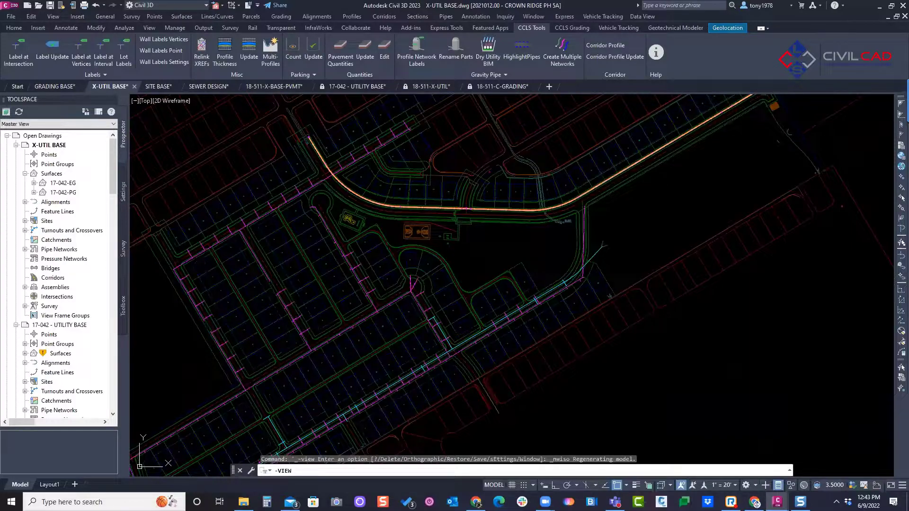
key(Escape)
scroll(420, 252, up, 10)
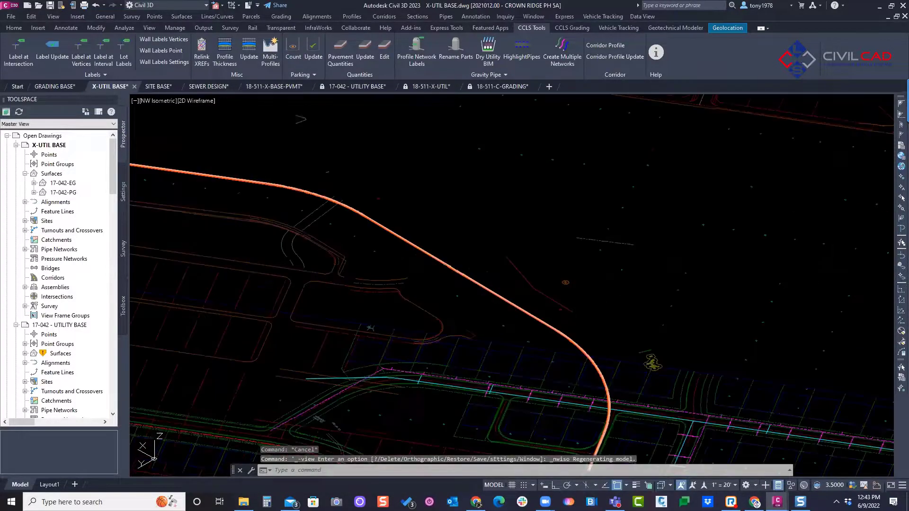
scroll(420, 251, down, 5)
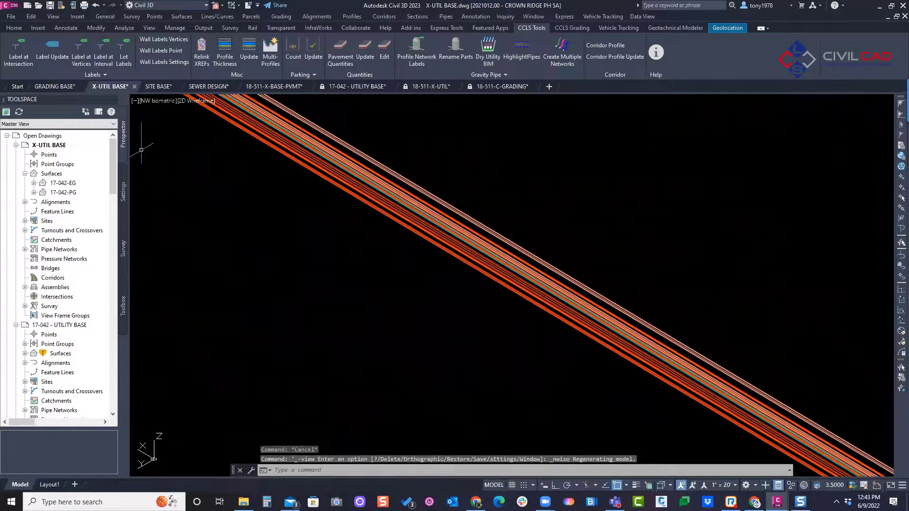
click(198, 100)
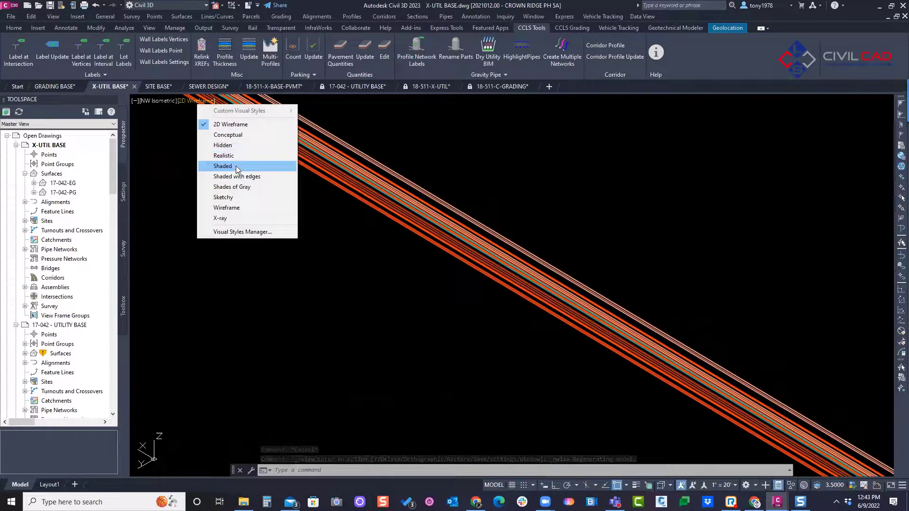
click(236, 187)
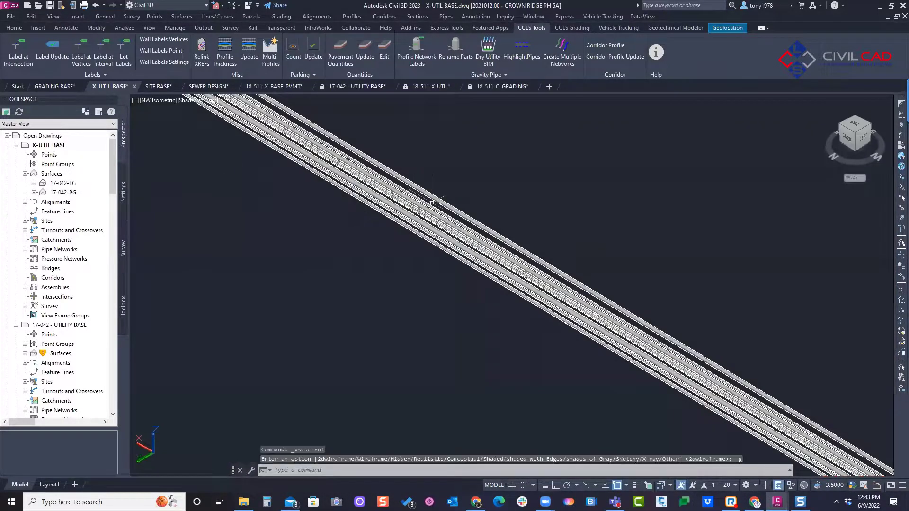
Step: Window-select a section of the placed pipes, extend the selection to all similar pipes, and open them in the Object Viewer
click(443, 191)
click(388, 247)
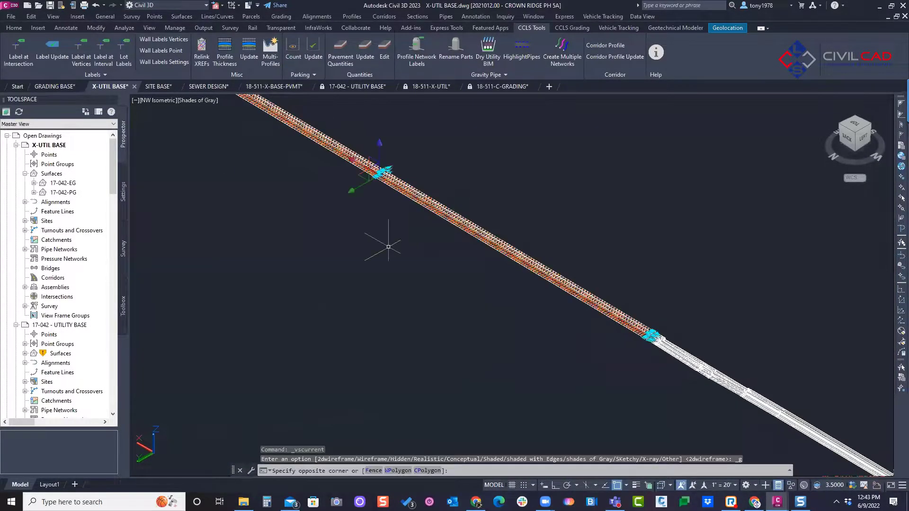
right_click(432, 152)
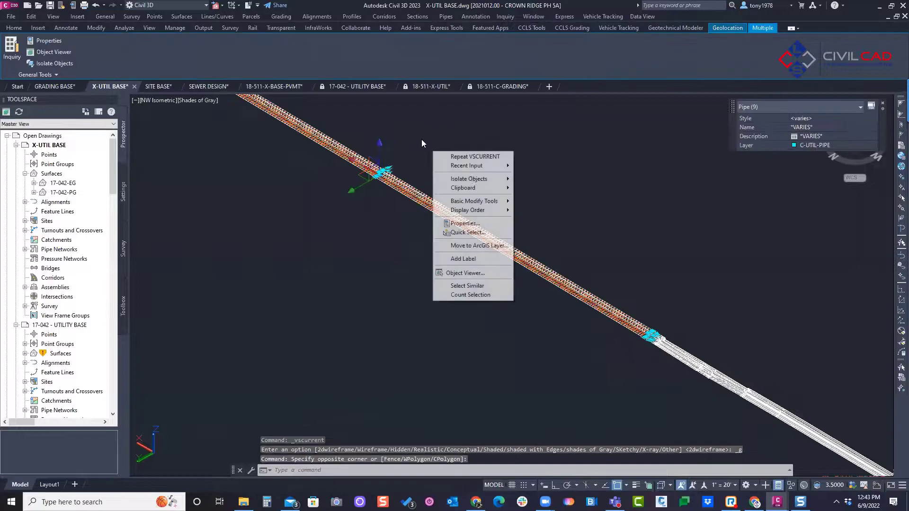
click(467, 286)
key(Escape)
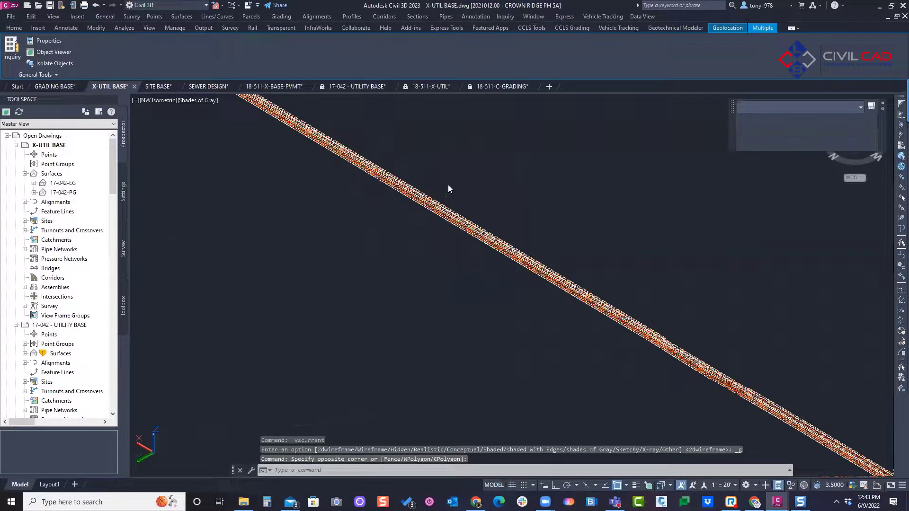
right_click(481, 197)
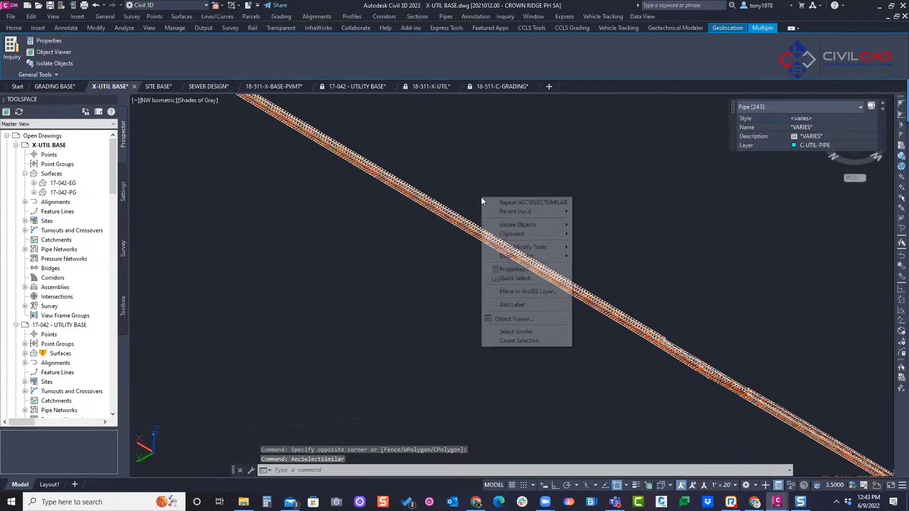
click(513, 319)
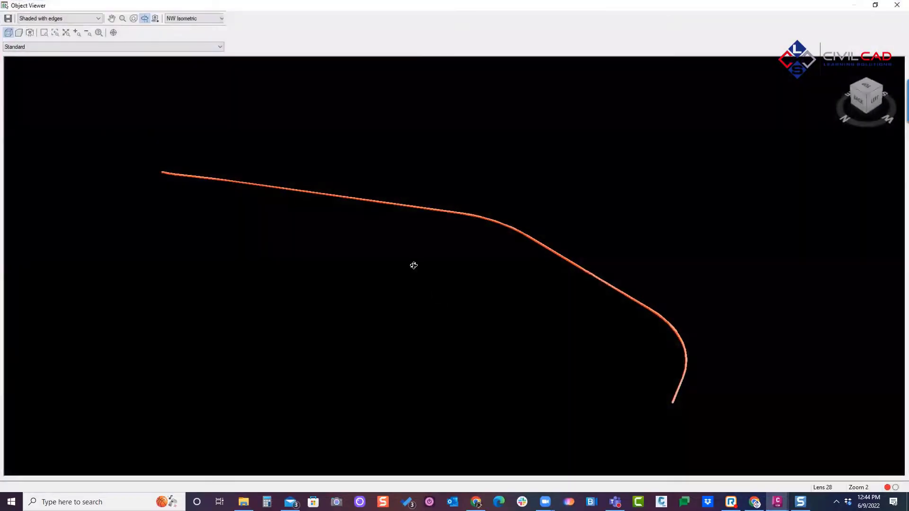
Step: Inspect the pipe run in 3D up close in the Object Viewer, and close the viewer
drag(413, 265, 385, 194)
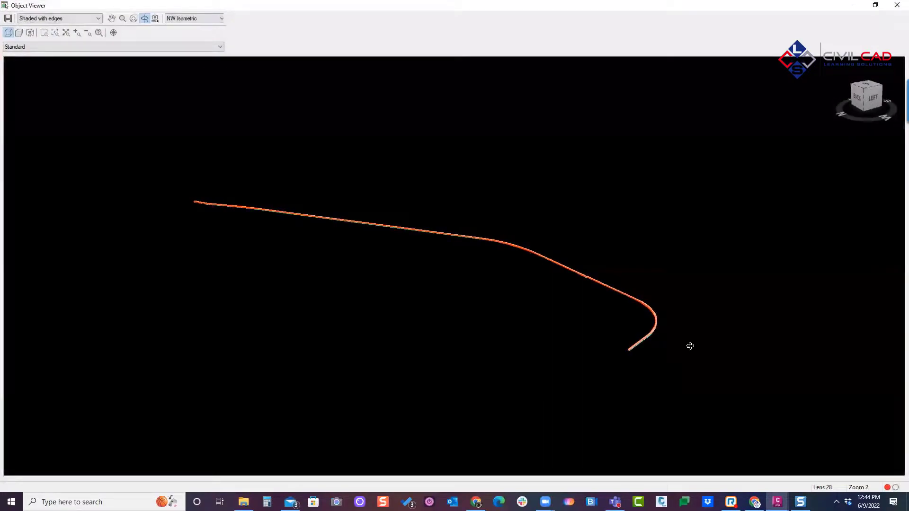
scroll(620, 344, up, 2)
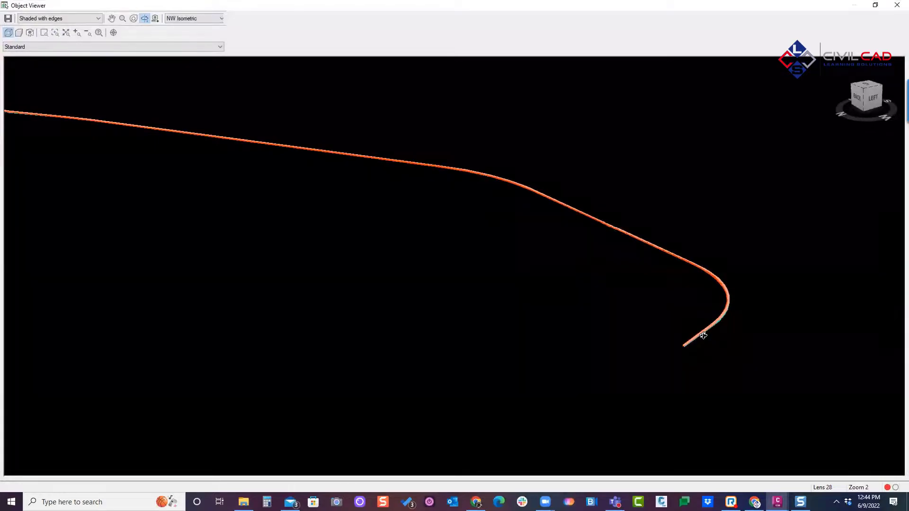
drag(709, 329, 708, 272)
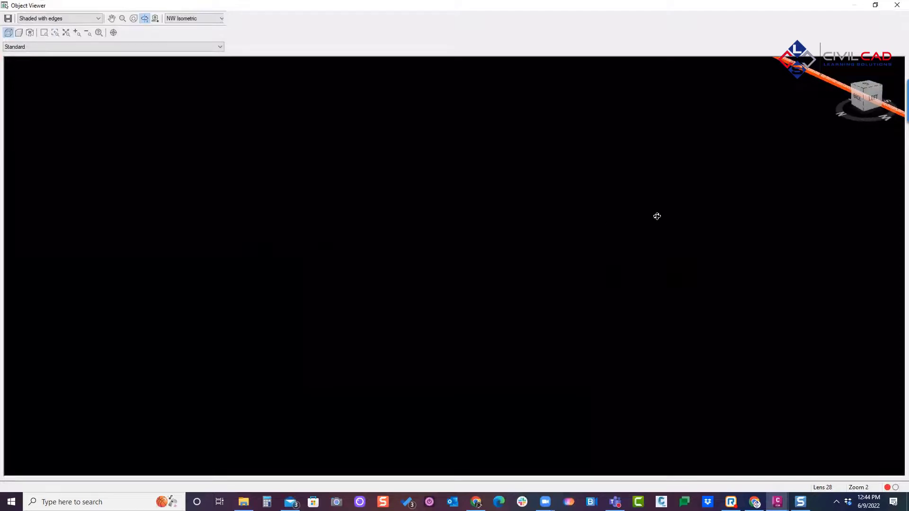
scroll(646, 206, up, 2)
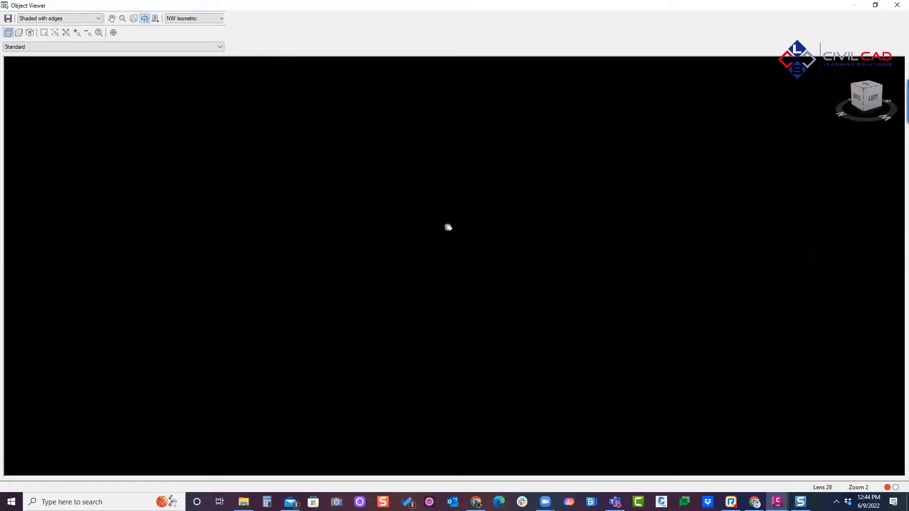
right_click(452, 228)
click(474, 235)
click(897, 5)
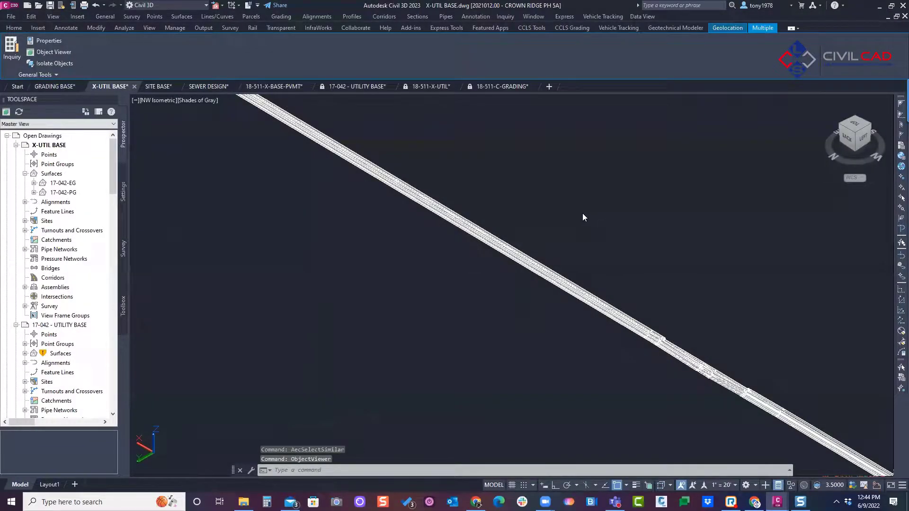
Step: Clear the pipe selection and return the drawing to the Top view
click(582, 214)
key(Escape)
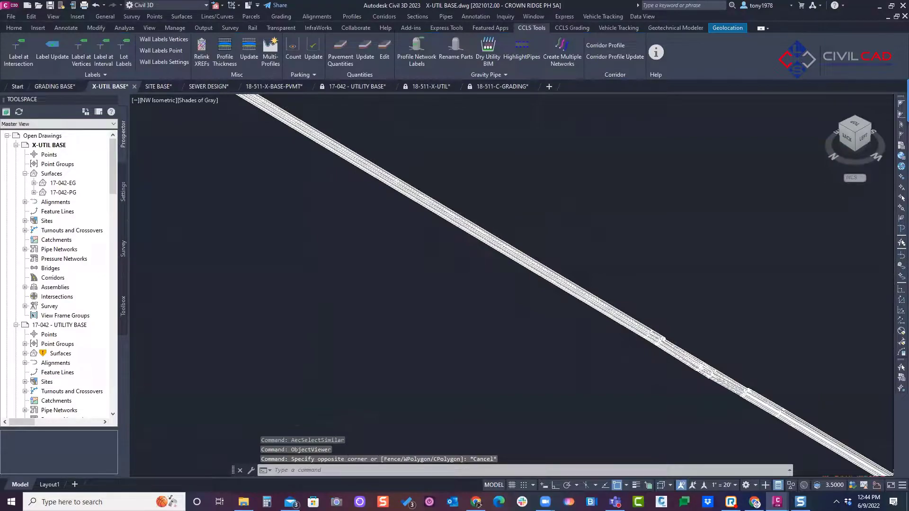
scroll(580, 211, down, 2)
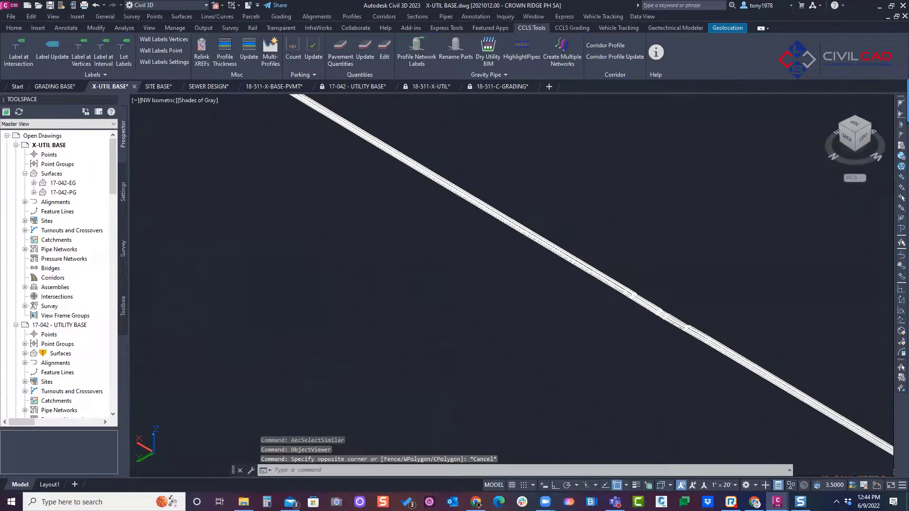
scroll(583, 214, down, 4)
key(Escape)
middle_drag(584, 214, 246, 149)
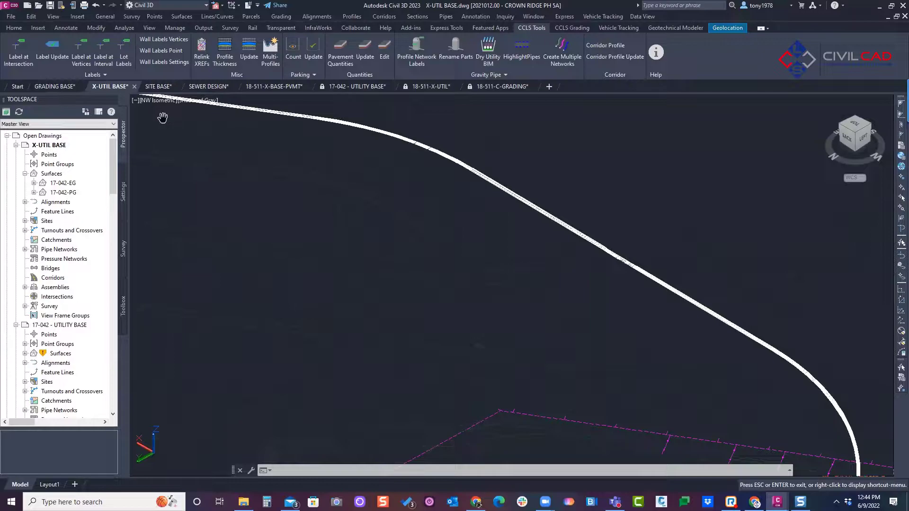
right_click(238, 137)
click(263, 142)
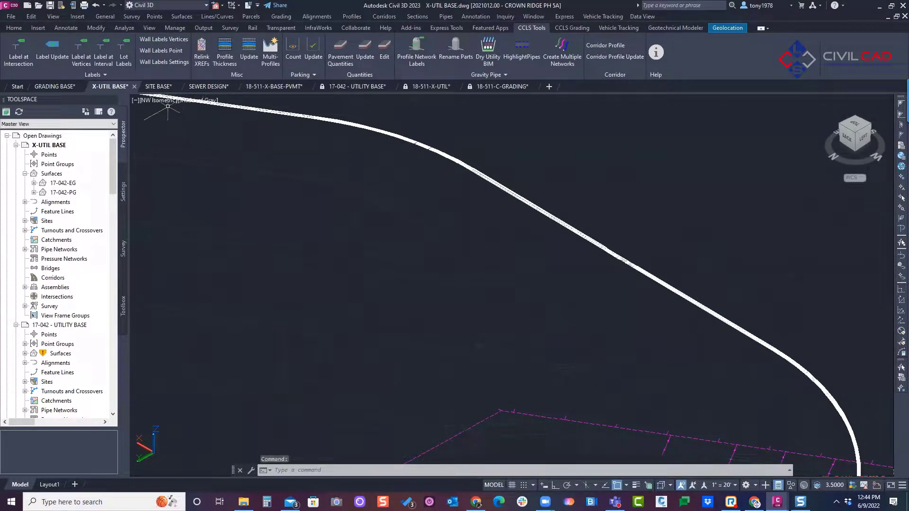
click(144, 101)
click(165, 123)
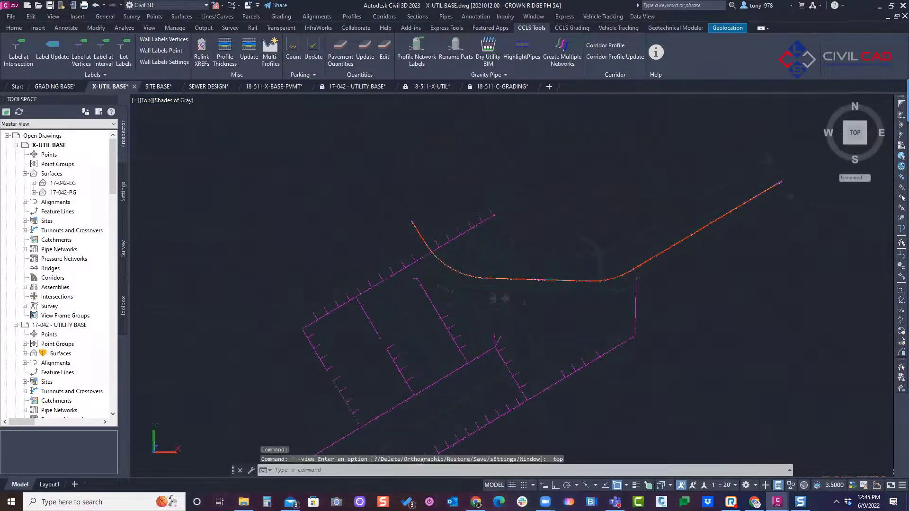
Step: Look over the duct run in plan and restore the 2D Wireframe visual style
mouse_move(508, 228)
middle_down()
mouse_move(307, 202)
mouse_move(406, 228)
middle_up()
key(Escape)
scroll(274, 228, up, 3)
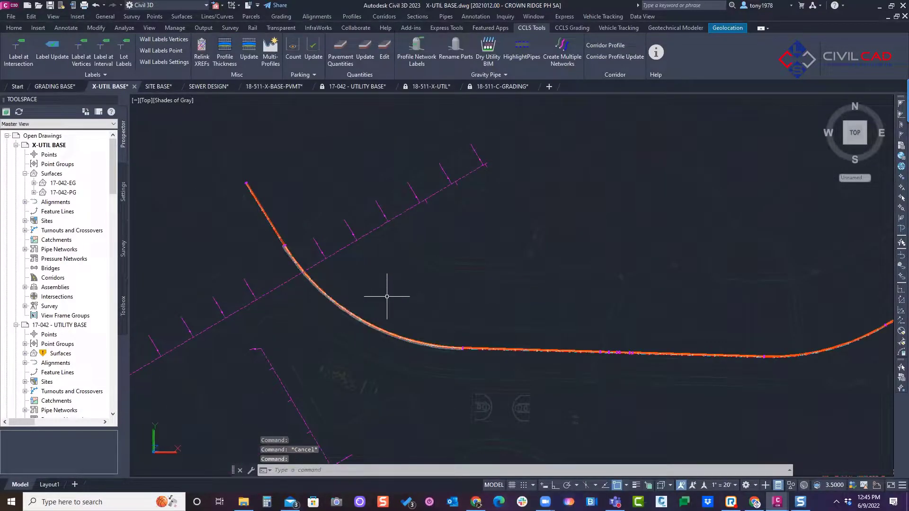
middle_drag(532, 328, 468, 316)
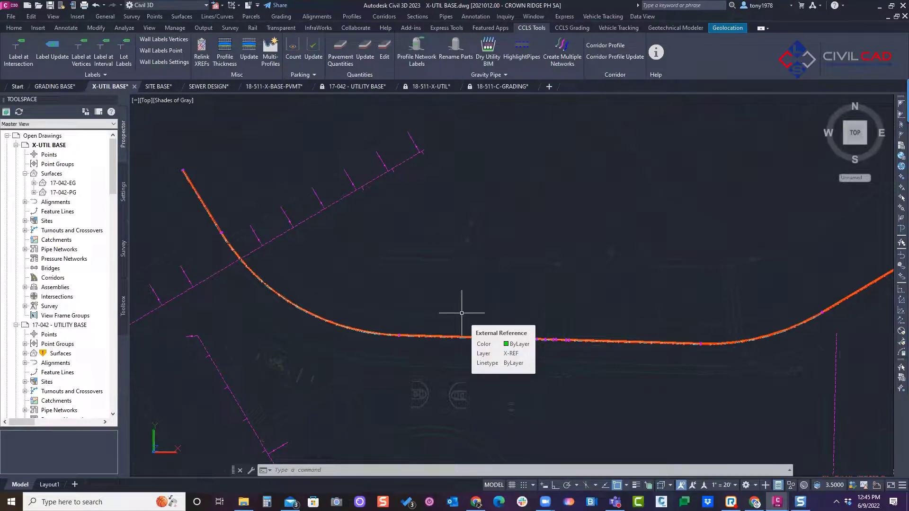
scroll(438, 332, up, 3)
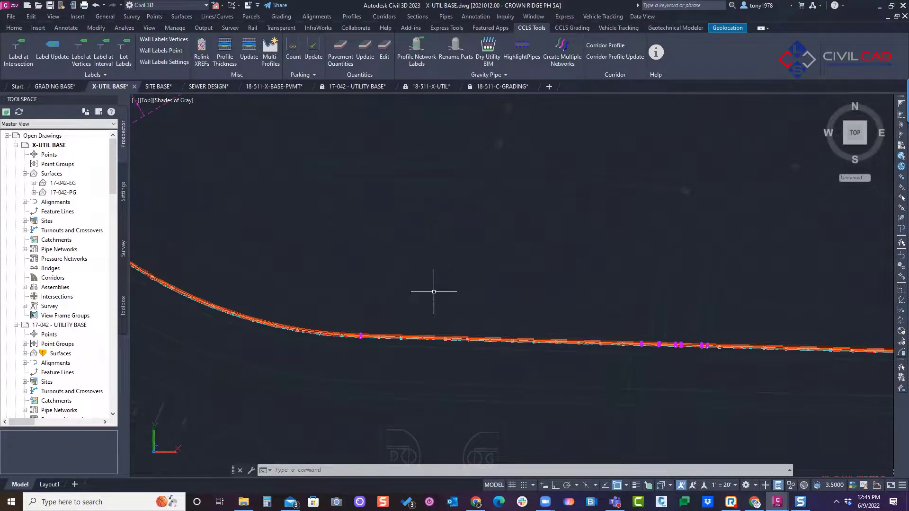
scroll(433, 294, down, 2)
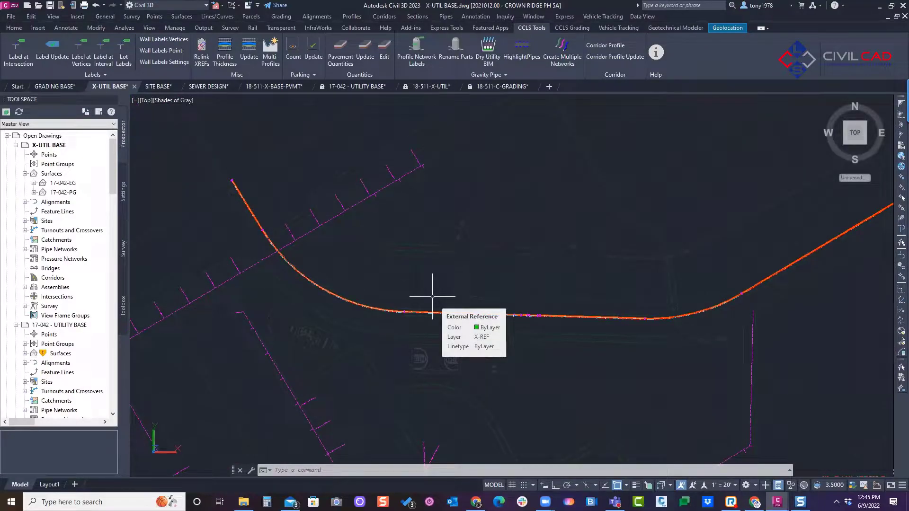
click(184, 101)
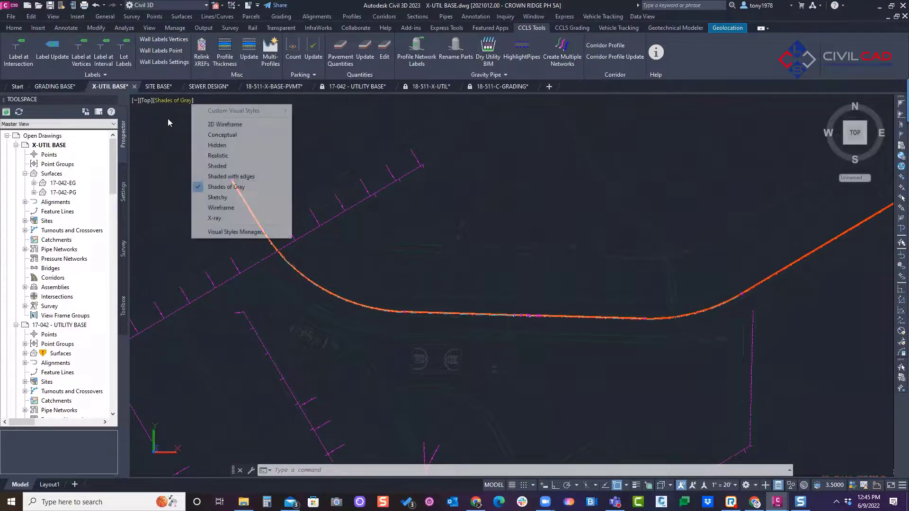
click(229, 125)
scroll(450, 248, down, 6)
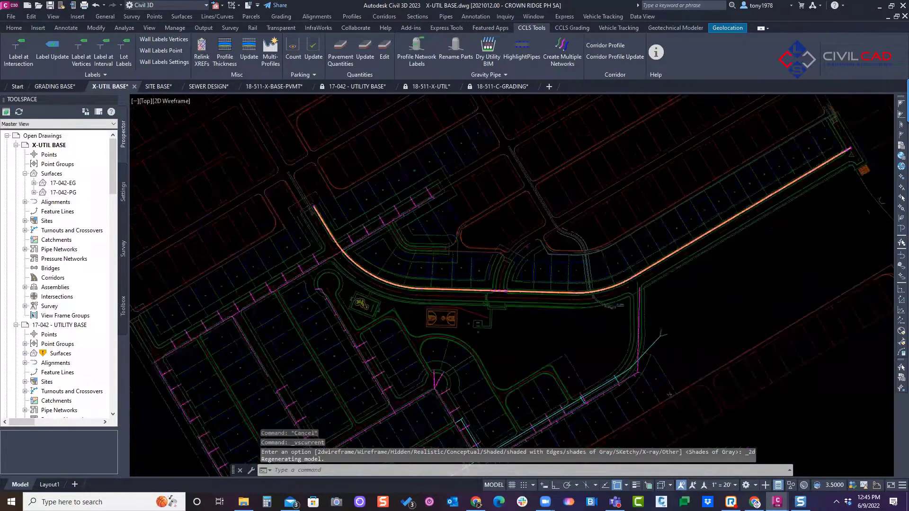
scroll(504, 206, up, 3)
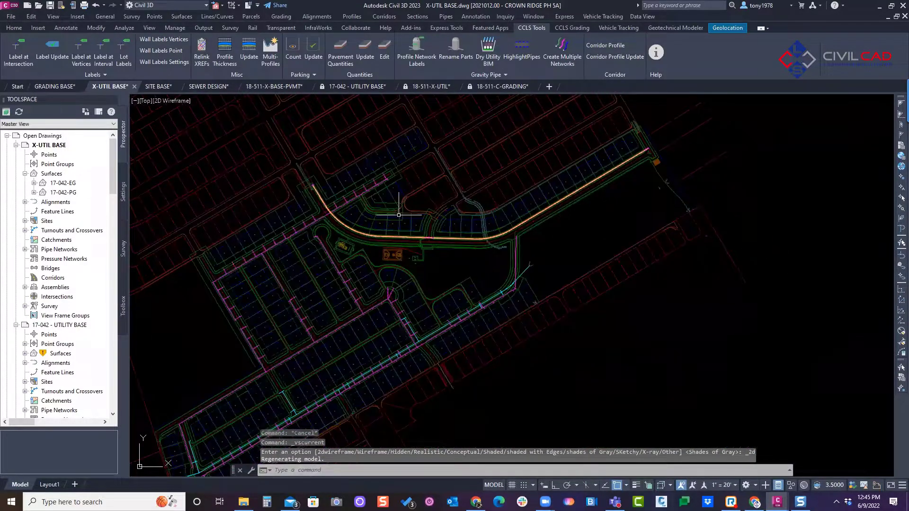
Step: Look over the placed dry utility run in plan, from close up along the curved street to the whole subdivision
key(Escape)
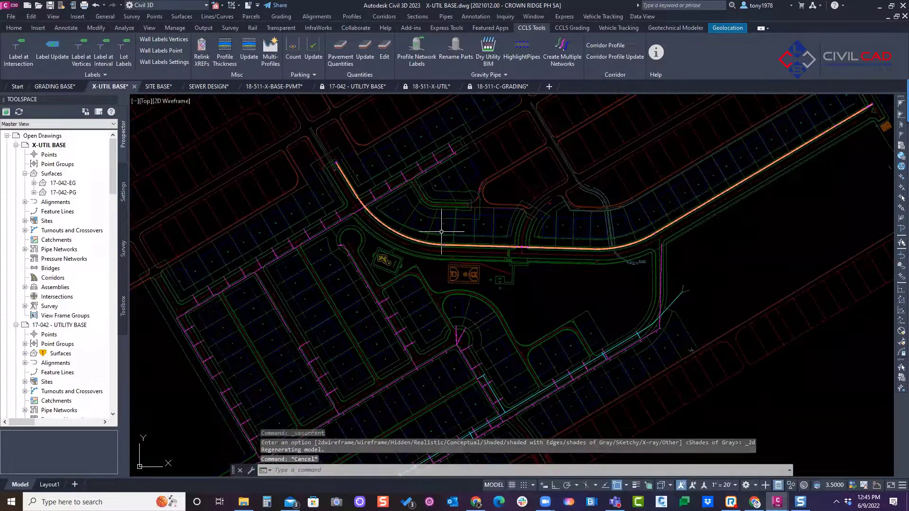
scroll(482, 210, up, 3)
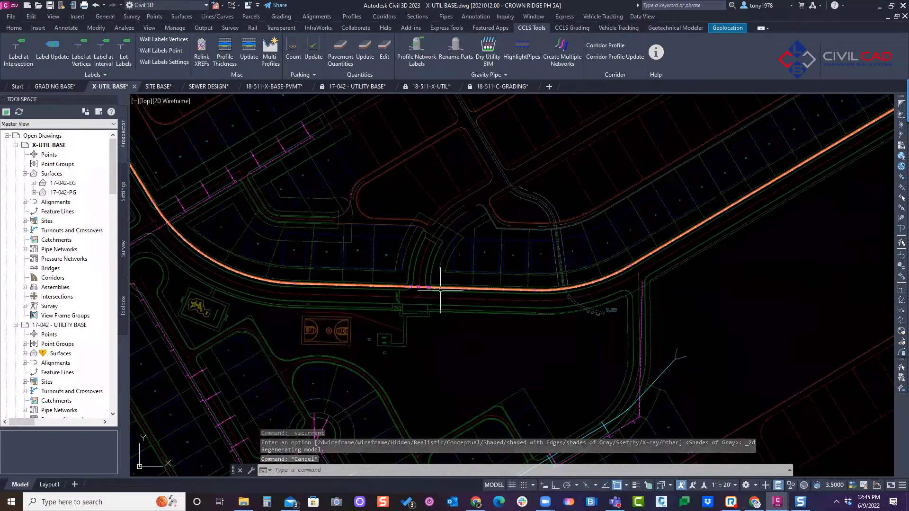
scroll(471, 298, down, 2)
scroll(471, 300, up, 2)
middle_drag(312, 301, 360, 299)
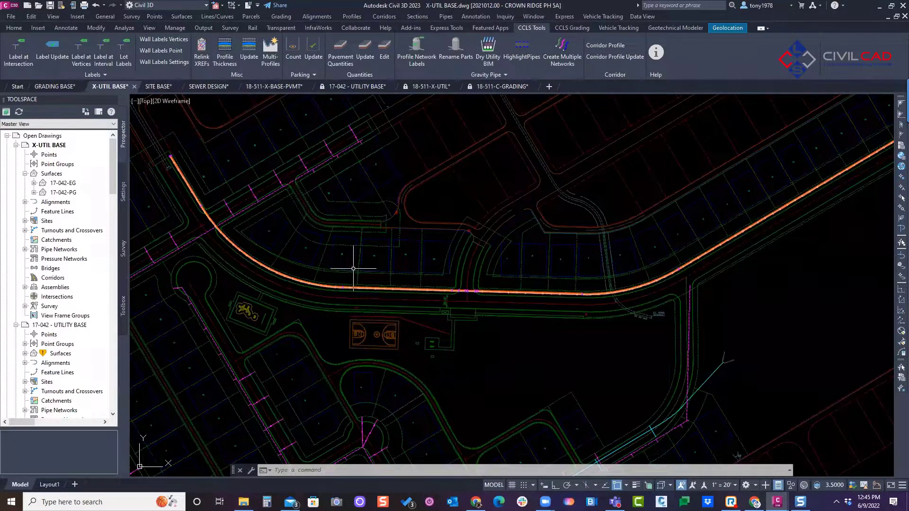
scroll(341, 280, down, 3)
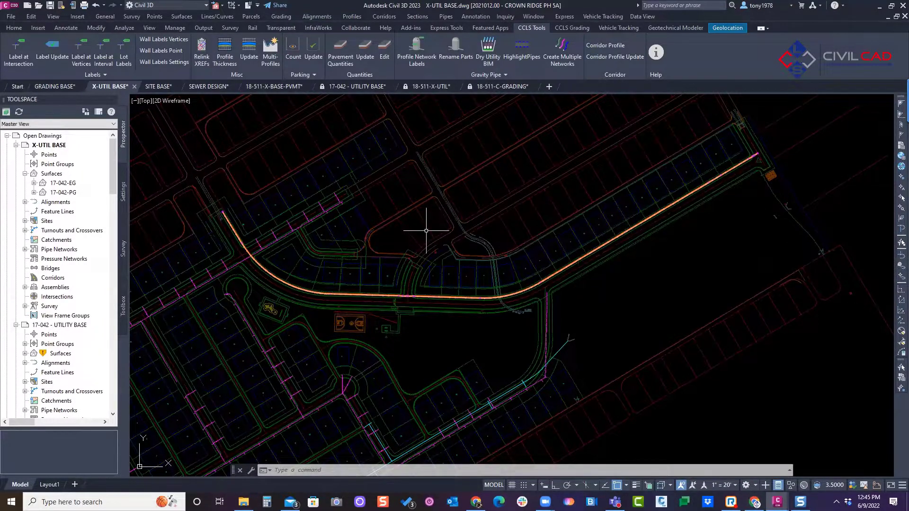
middle_drag(428, 230, 455, 220)
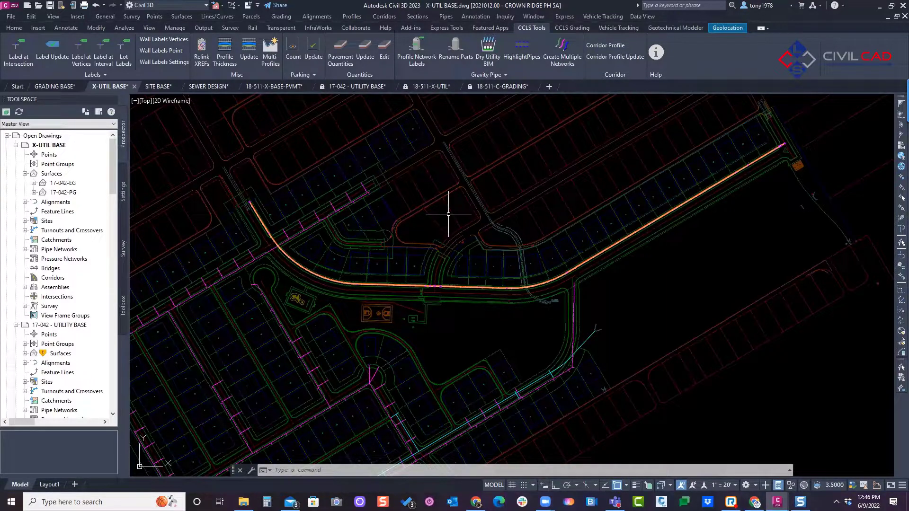
middle_drag(424, 221, 450, 217)
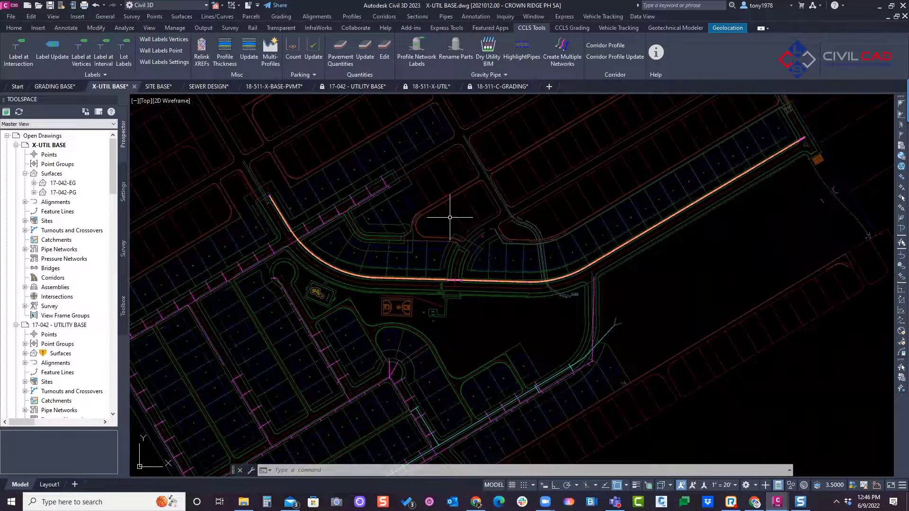
scroll(407, 245, down, 3)
key(Escape)
key(Escape)
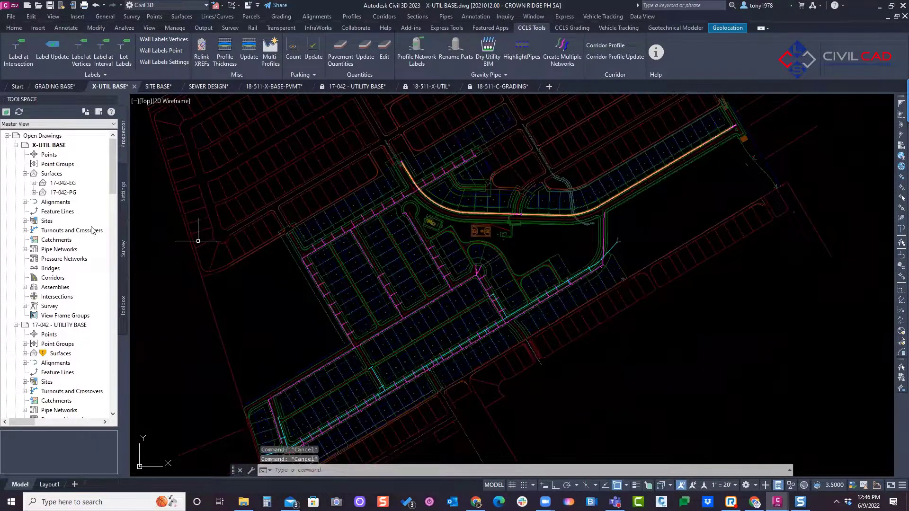
mouse_move(278, 32)
mouse_down()
mouse_move(247, 57)
mouse_move(282, 36)
mouse_up()
drag(429, 32, 429, 78)
mouse_move(573, 29)
mouse_down()
mouse_move(544, 47)
mouse_move(563, 77)
mouse_up()
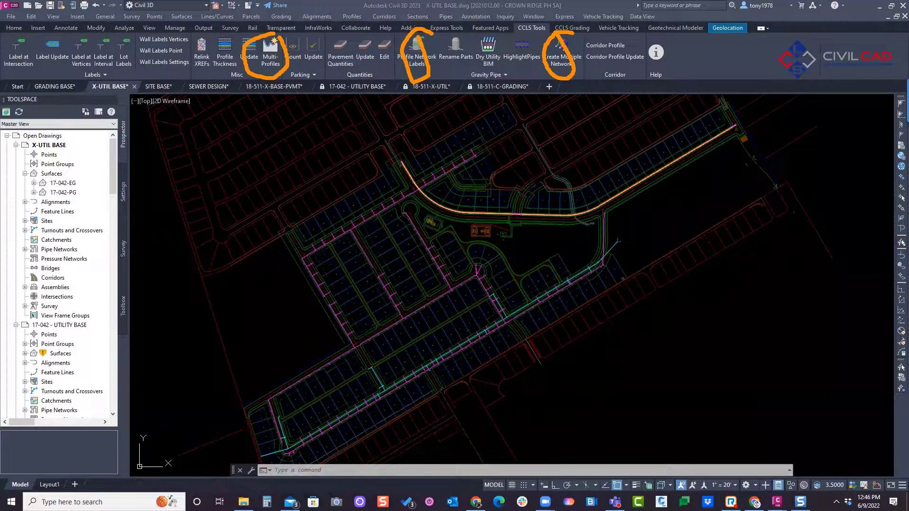
key(Escape)
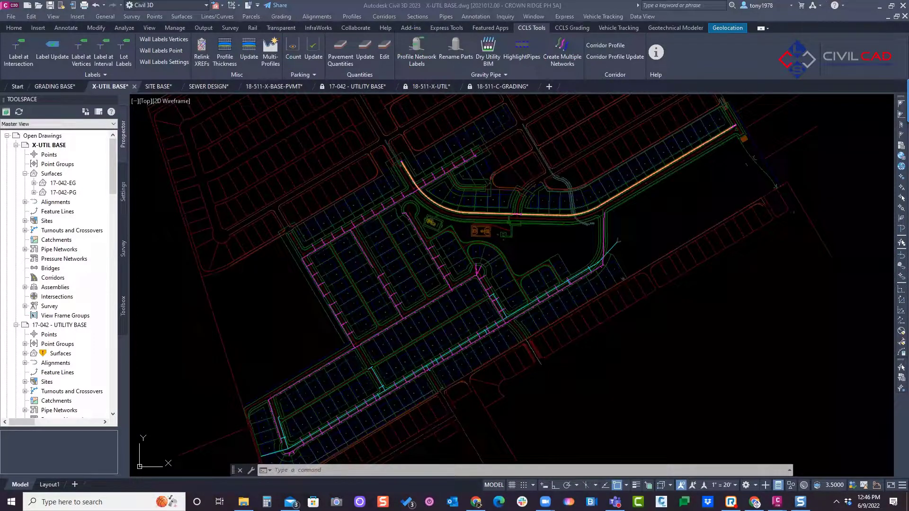
click(208, 151)
middle_drag(248, 143, 271, 154)
key(Escape)
key(Escape)
middle_drag(337, 154, 399, 206)
key(Escape)
middle_drag(246, 96, 283, 119)
Step: Switch to the 18-511-X-UTIL drawing and examine the storm sewer profile view with its proposed and existing grade lines
middle_click(499, 266)
middle_click(499, 266)
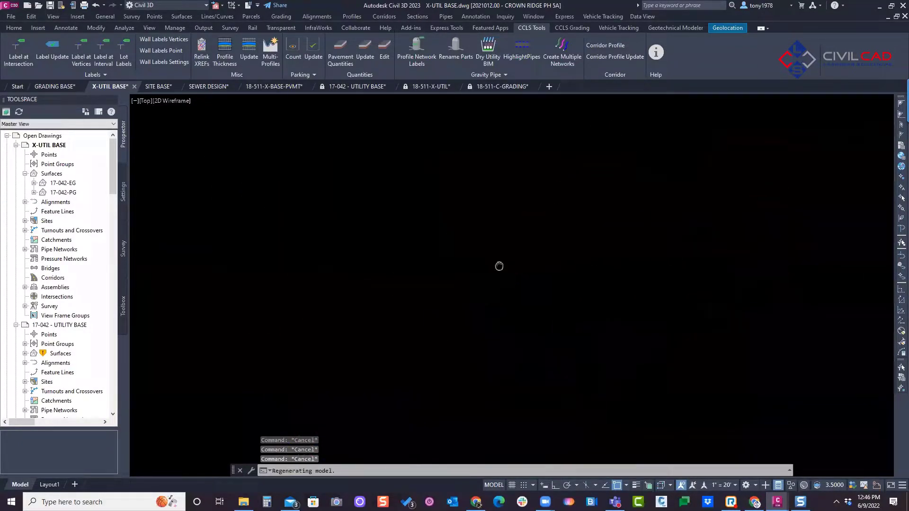
scroll(424, 198, up, 5)
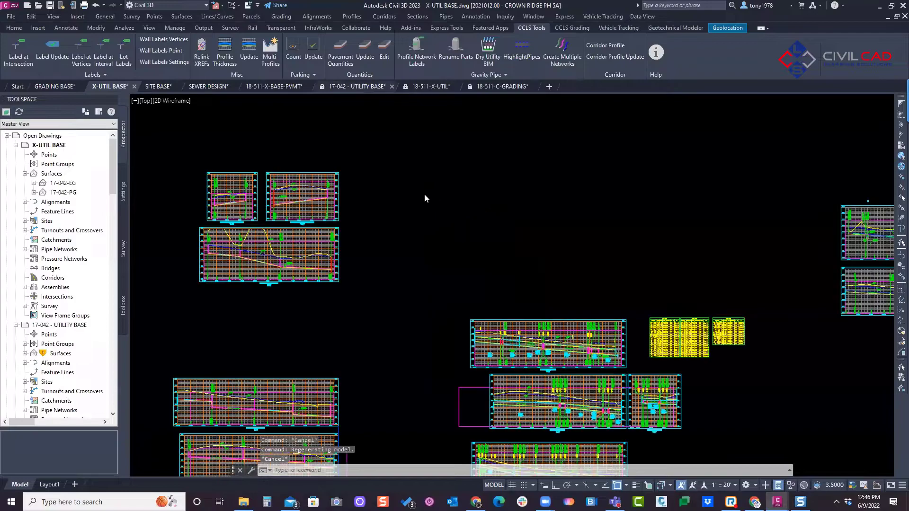
key(ctrl+Tab)
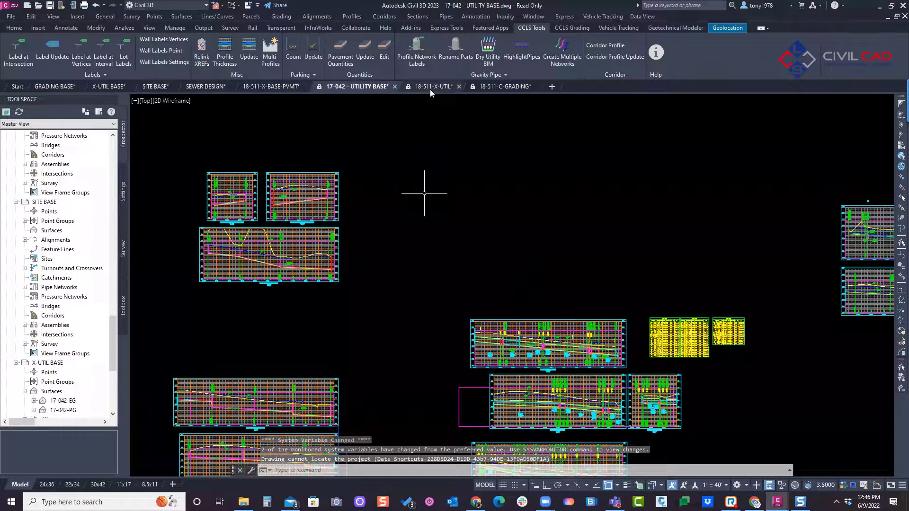
key(ctrl+Tab)
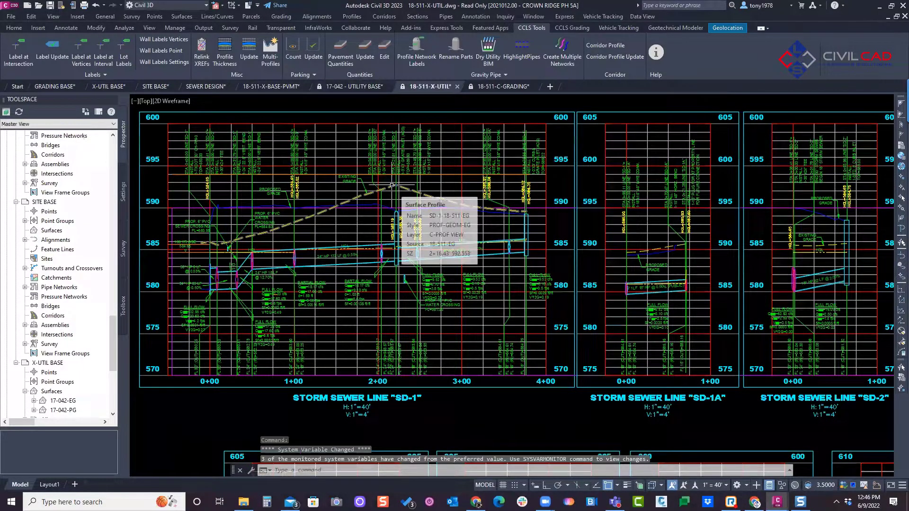
scroll(392, 184, down, 5)
scroll(586, 204, up, 6)
middle_drag(586, 204, 646, 199)
scroll(363, 191, up, 2)
middle_drag(364, 191, 347, 198)
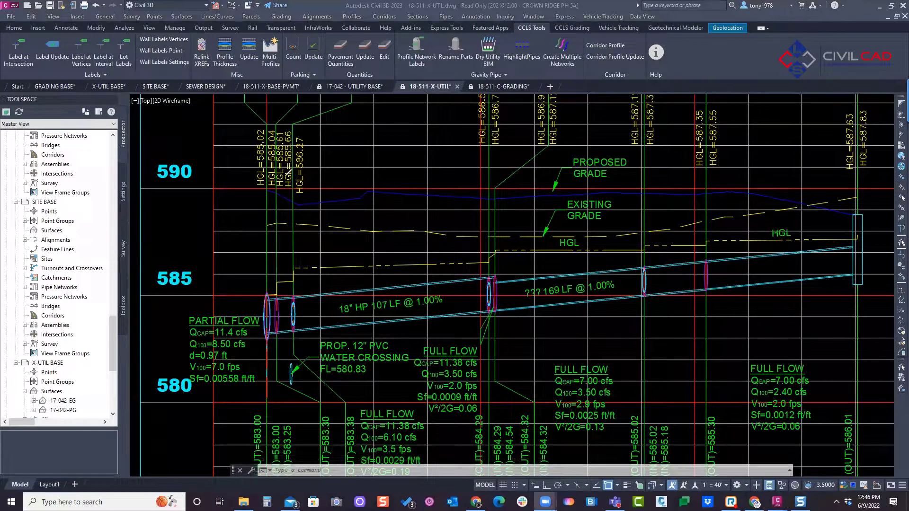
mouse_move(265, 188)
mouse_down()
mouse_move(701, 191)
mouse_move(858, 209)
mouse_up()
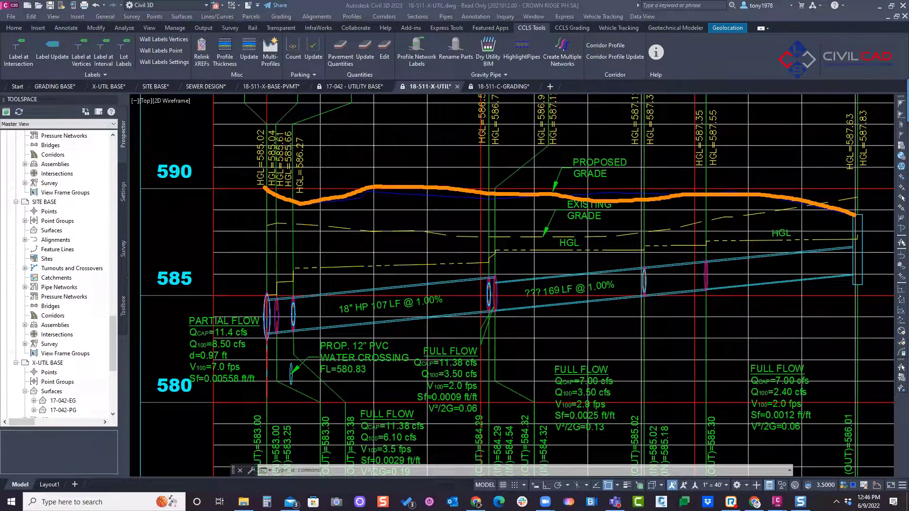
key(ctrl+z)
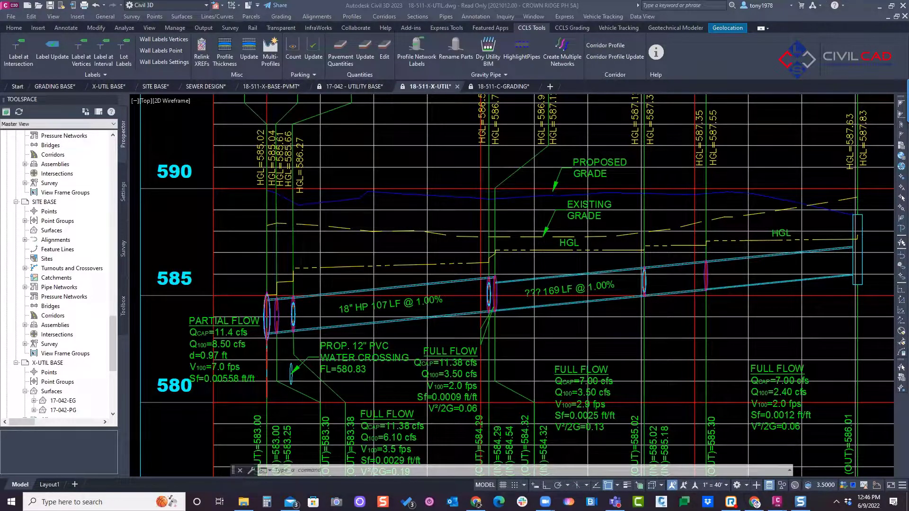
click(418, 189)
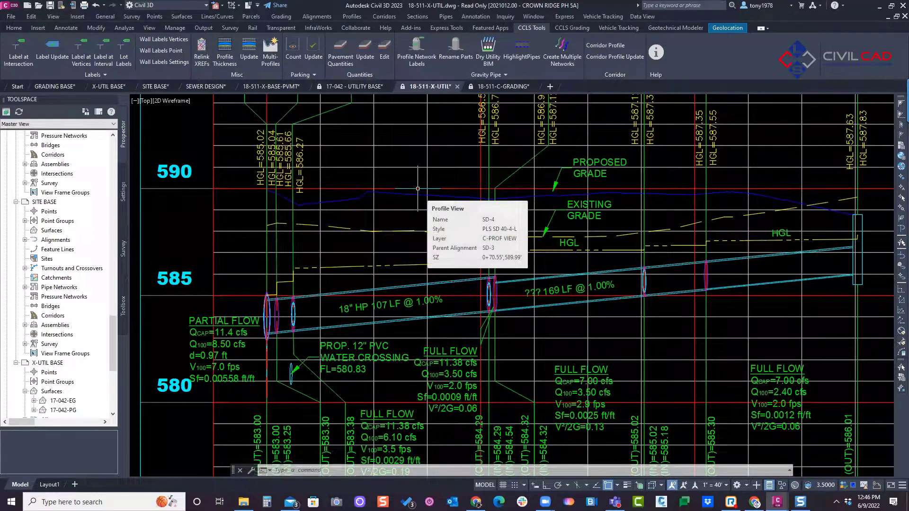
Step: Run DPT on the proposed grade profile, delete Region 2 from its design profile thickness, and recheck the region list
text(DPT)
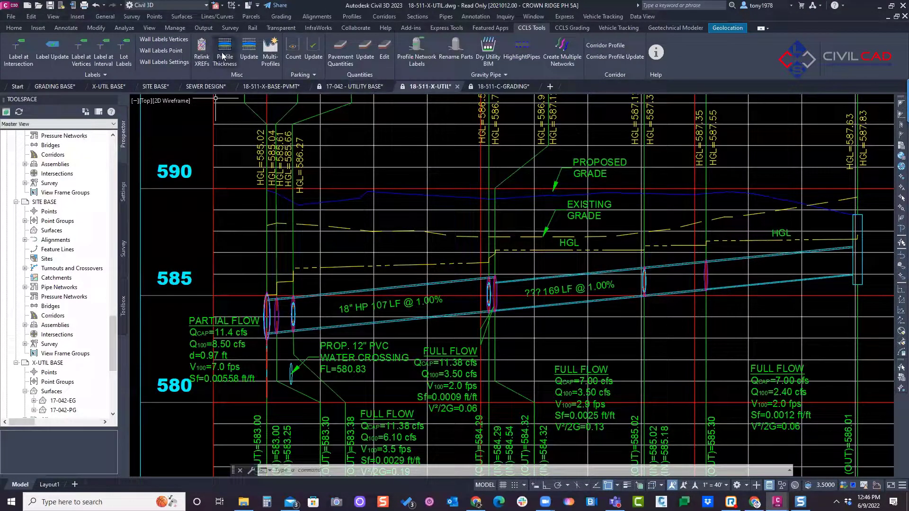
key(Return)
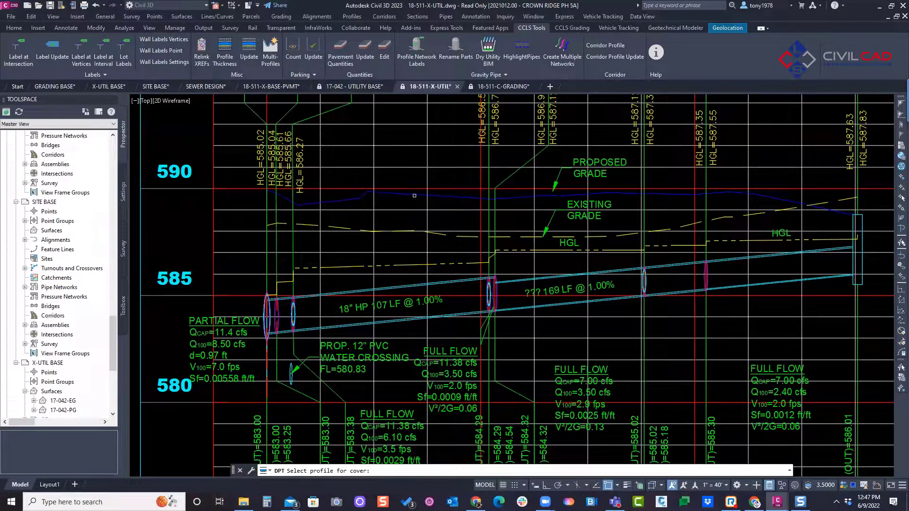
click(413, 196)
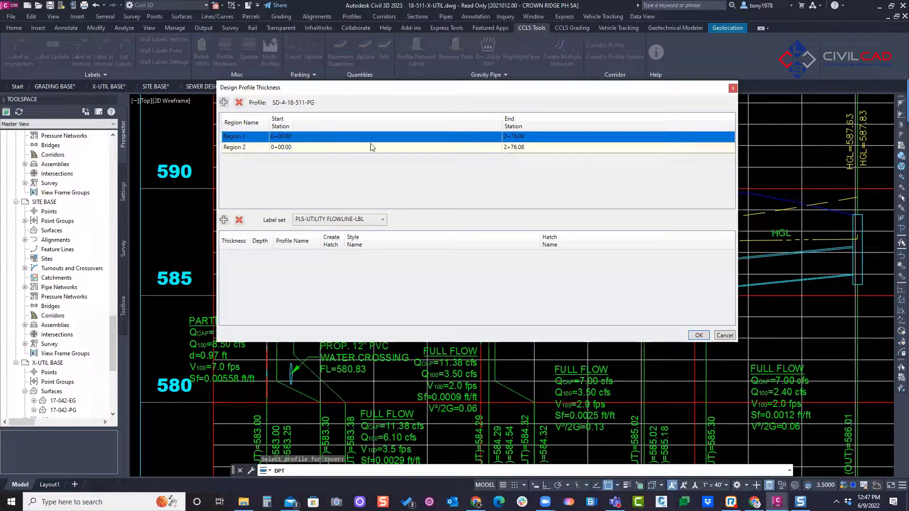
click(251, 147)
click(239, 103)
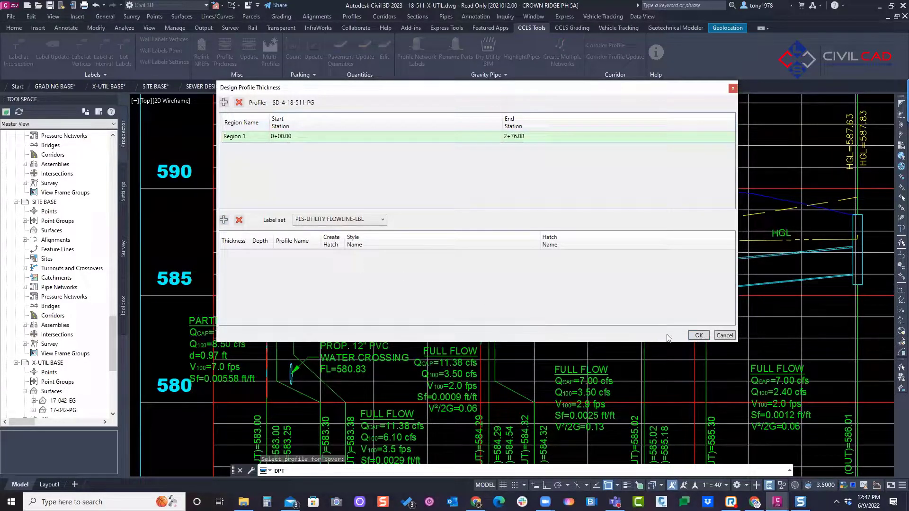
click(698, 336)
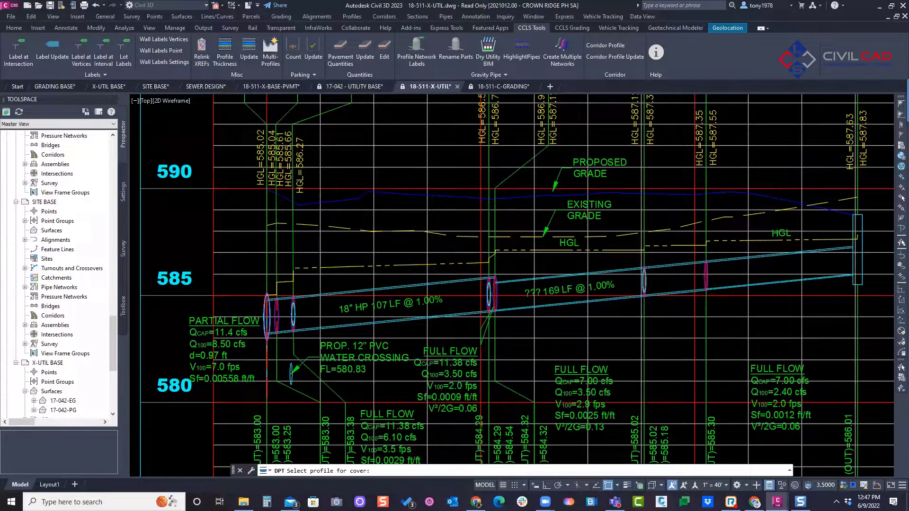
click(405, 193)
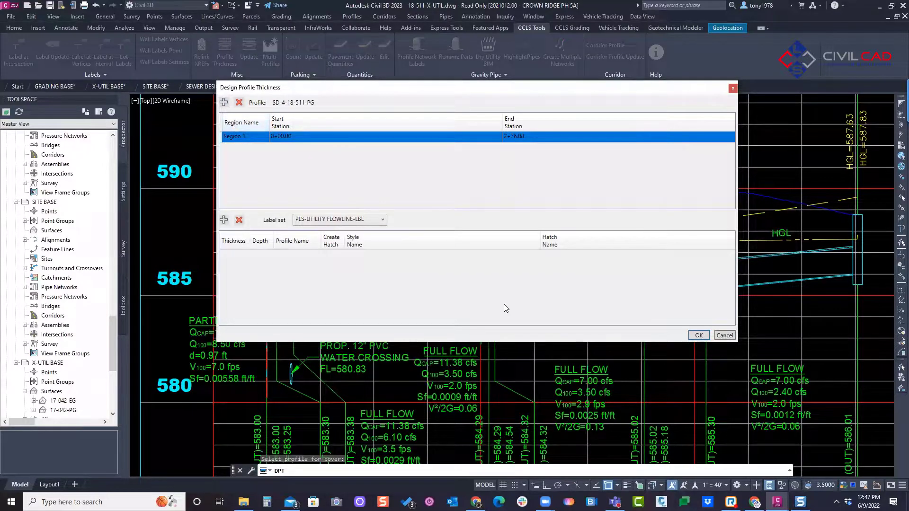
key(Escape)
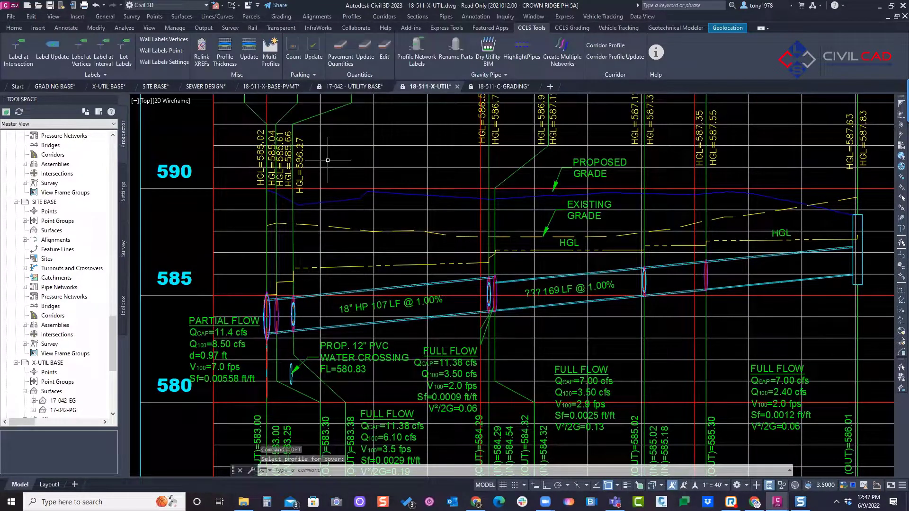
Step: Close the 17-042 - UTILITY BASE and 18-511-X-UTIL drawings without saving their changes
click(374, 87)
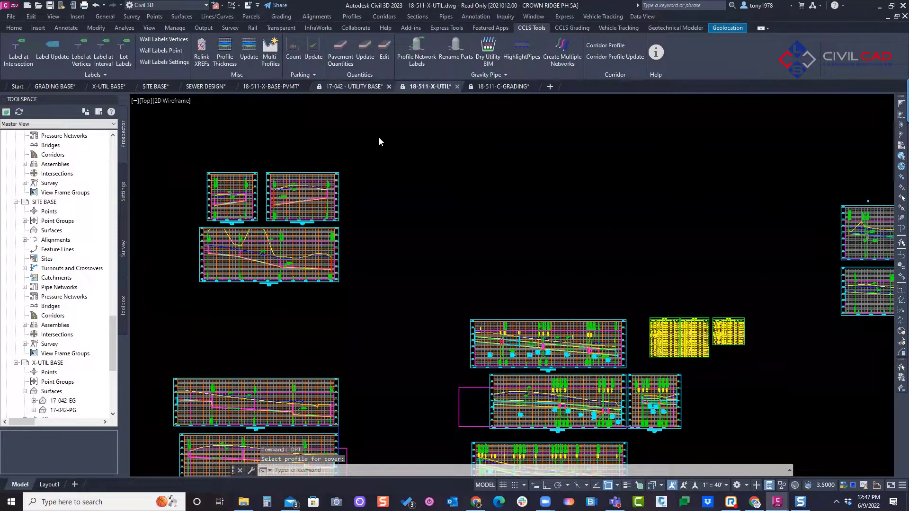
click(395, 87)
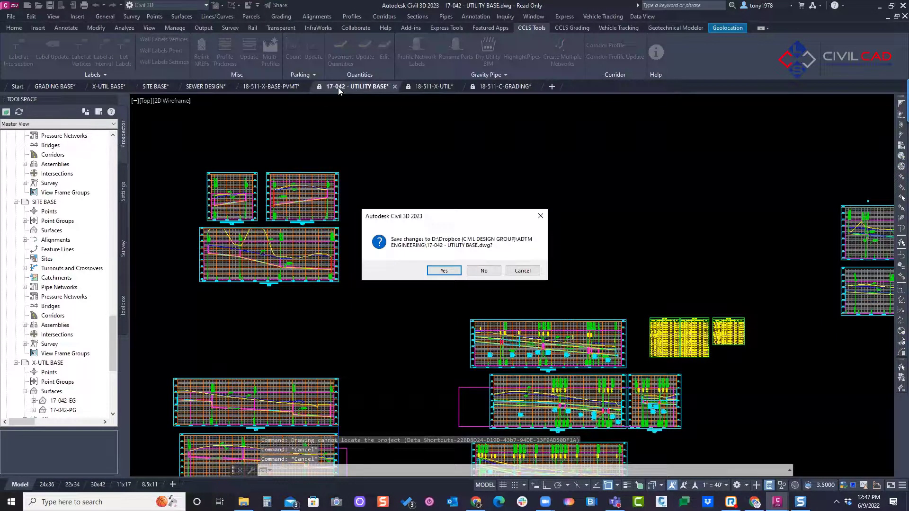
click(485, 272)
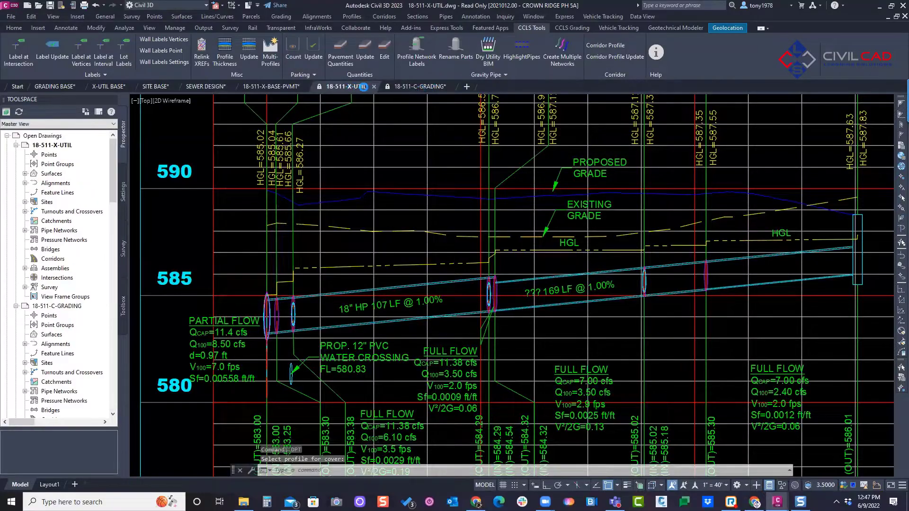
click(374, 87)
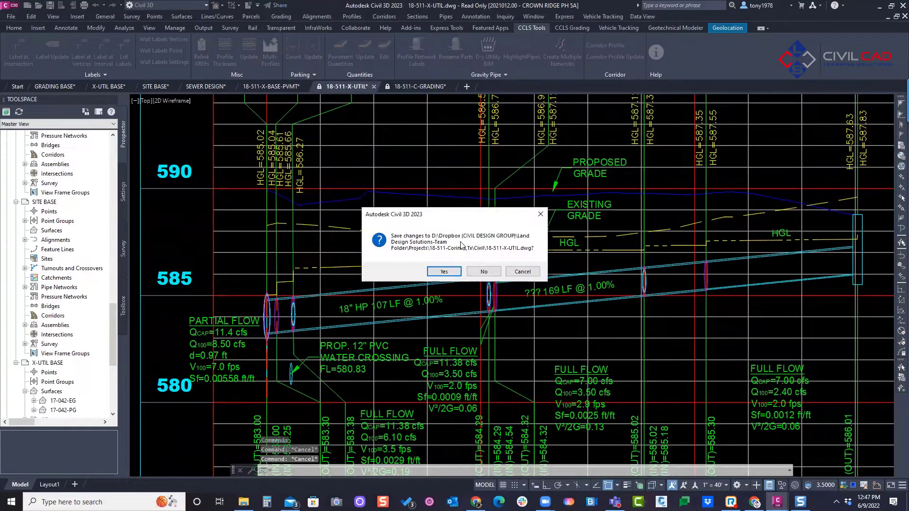
click(486, 271)
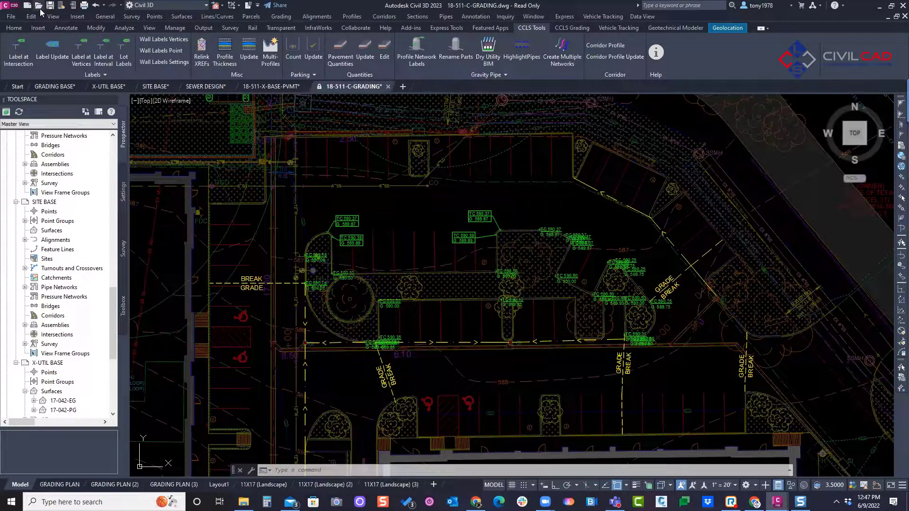
Step: Reopen 18-511-X-UTIL.dwg from the Civil folder as read-only
key(ctrl+o)
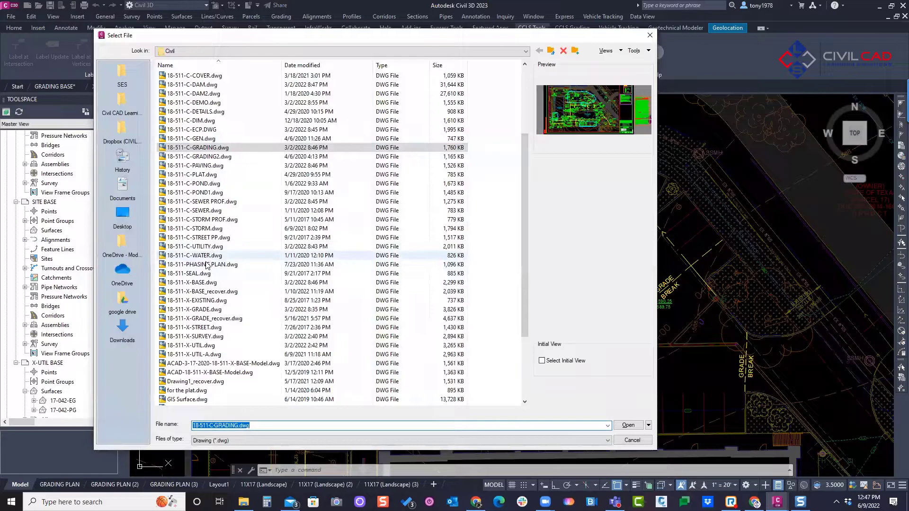
click(212, 345)
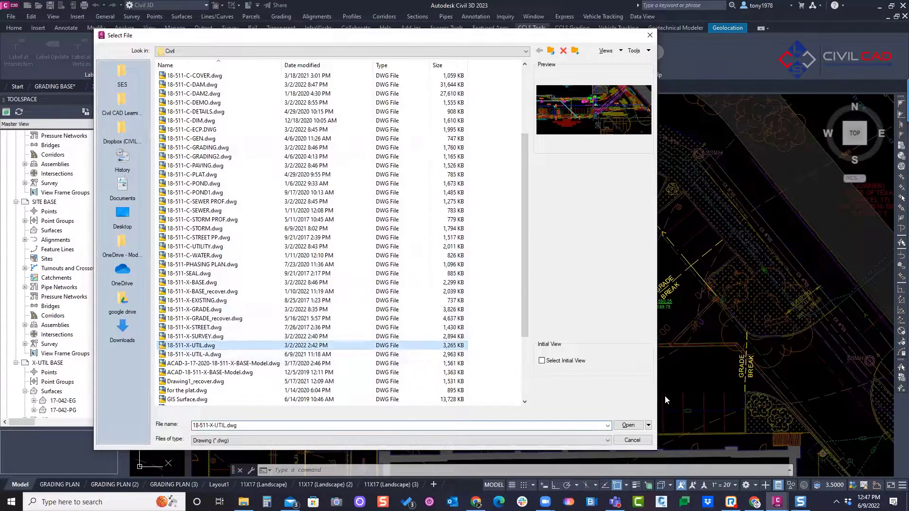
click(648, 425)
click(663, 448)
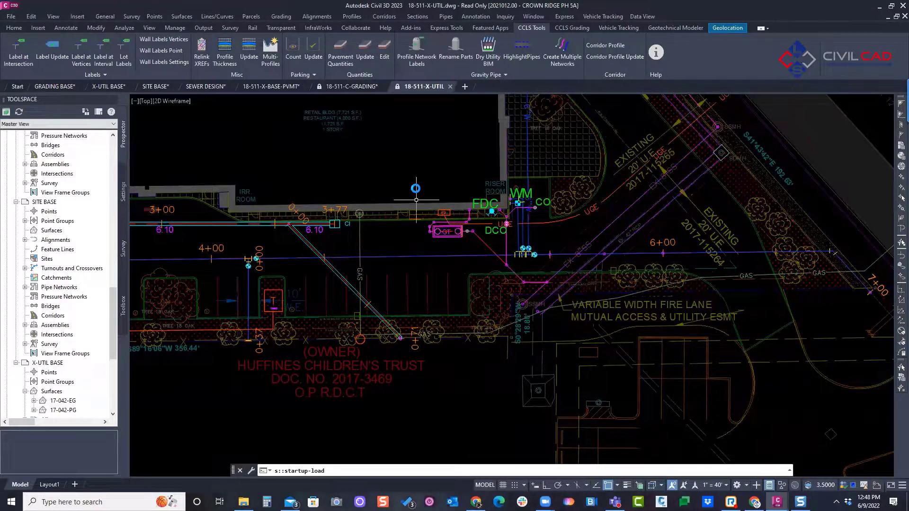
Step: Run Profile Thickness on the proposed grade profile in the storm sewer profile view, accepting the default thickness of -.5
scroll(411, 194, down, 2)
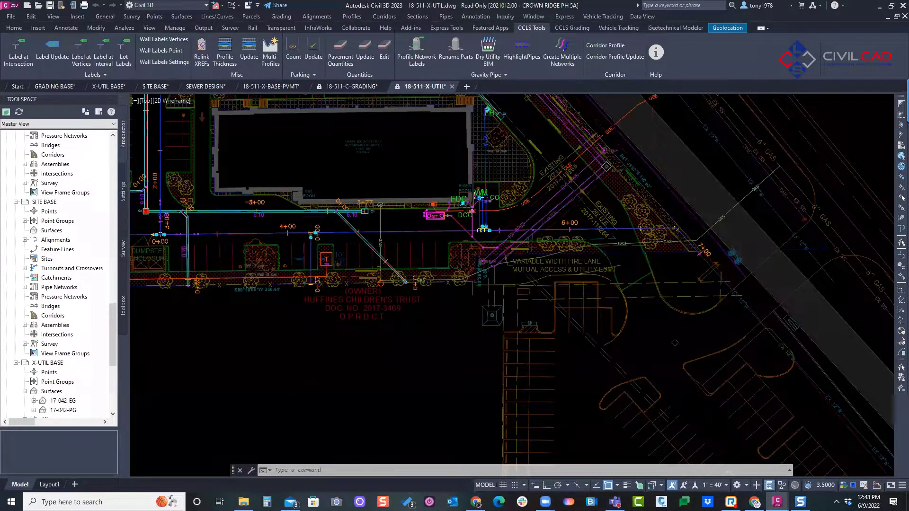
scroll(419, 195, down, 8)
mouse_move(508, 202)
middle_down()
mouse_move(430, 250)
mouse_move(211, 295)
middle_up()
scroll(626, 226, up, 10)
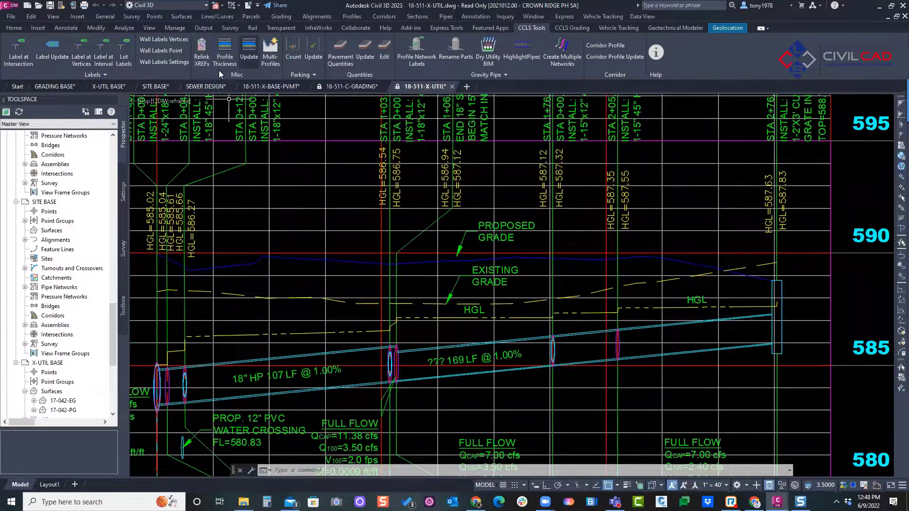
click(220, 52)
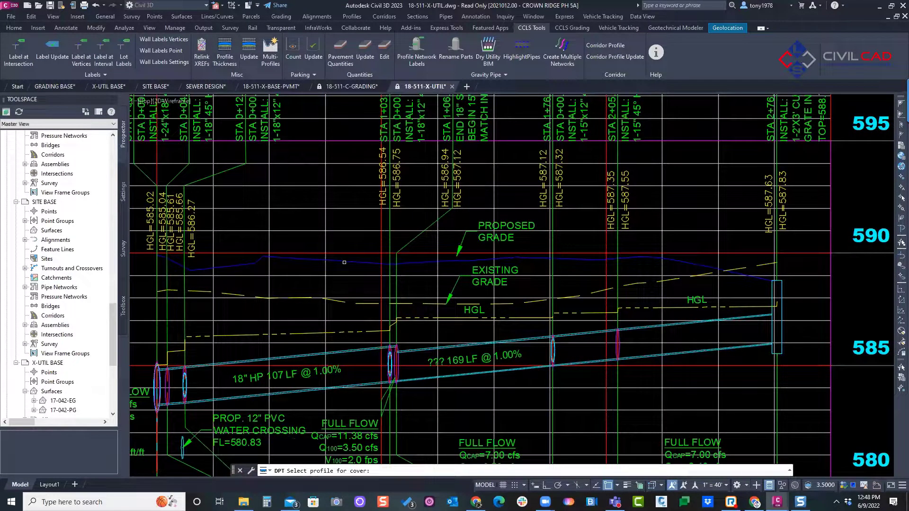
click(344, 261)
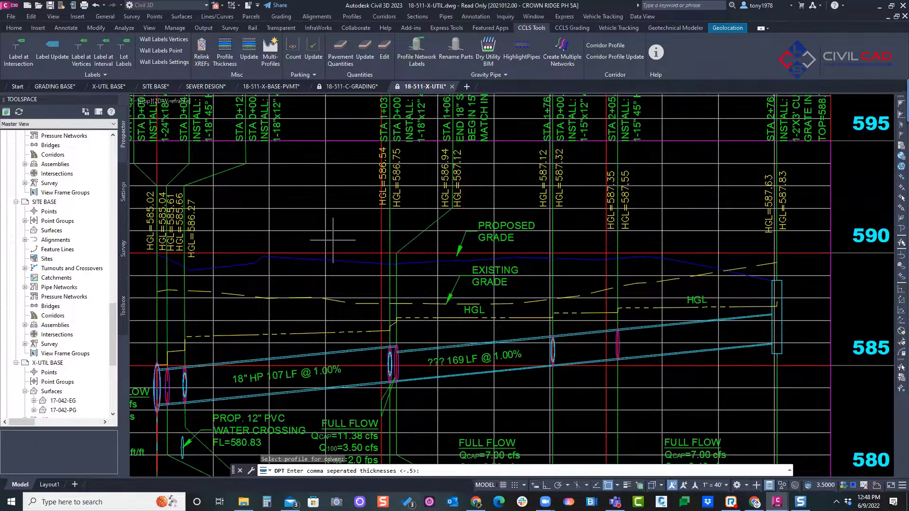
key(Return)
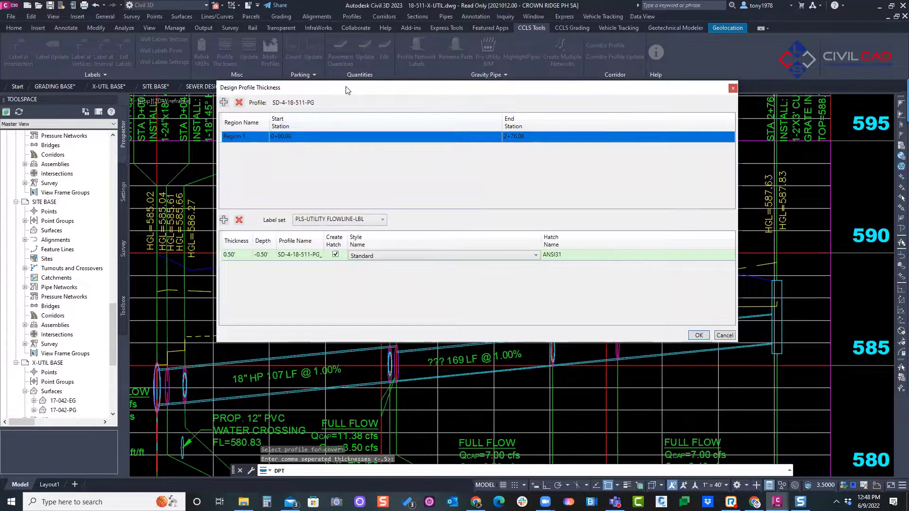
Step: Create the 0.50' thickness region with a hatch in the Standard style
drag(353, 90, 247, 26)
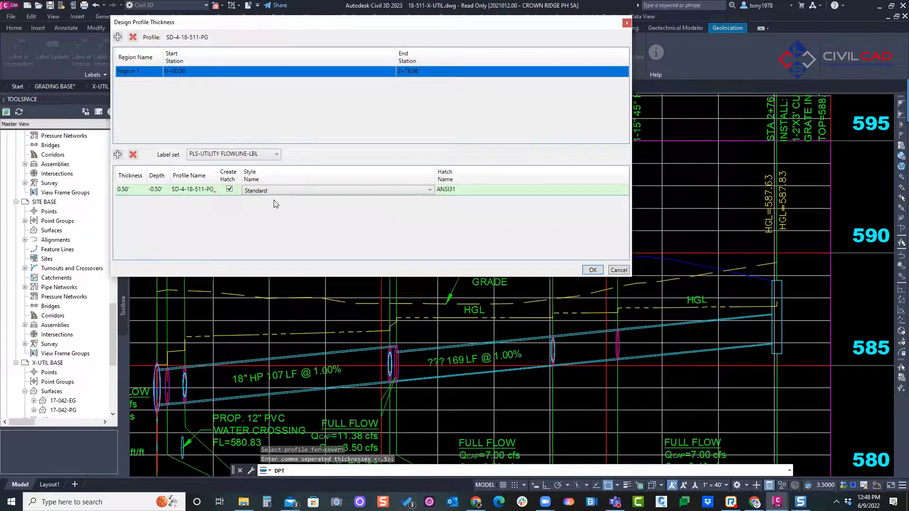
click(359, 189)
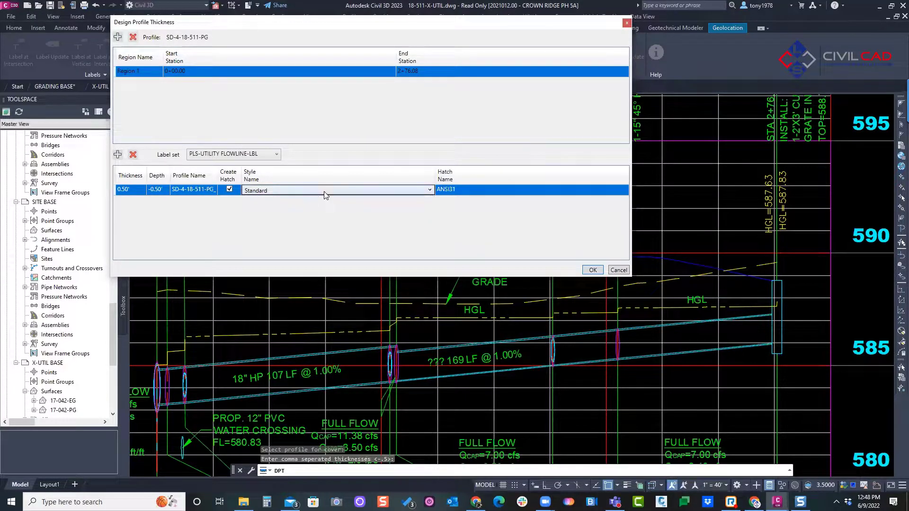
click(283, 189)
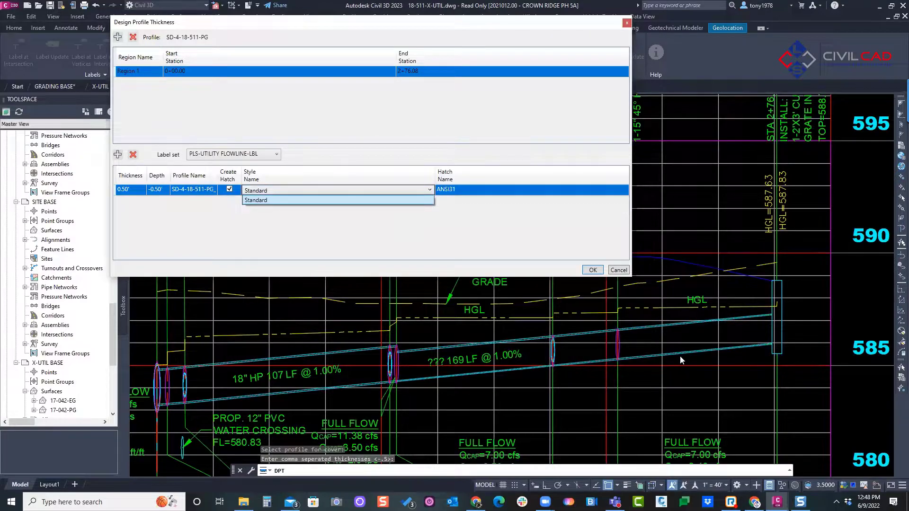
click(597, 270)
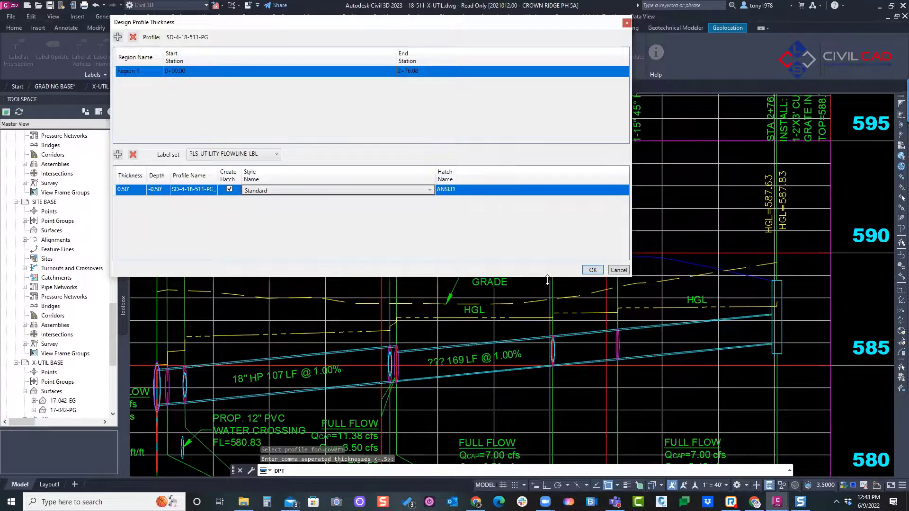
click(594, 272)
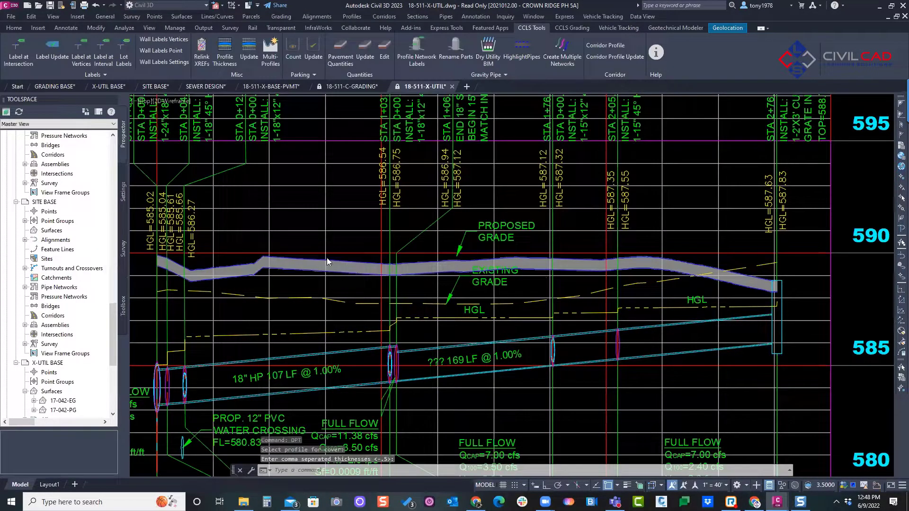
middle_drag(332, 267, 359, 272)
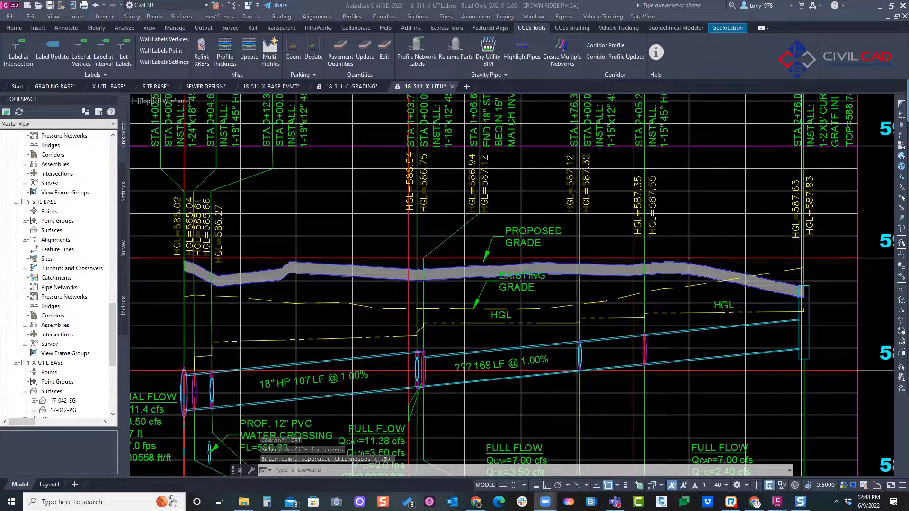
mouse_move(176, 251)
mouse_down()
mouse_move(237, 269)
mouse_move(359, 263)
mouse_move(377, 270)
mouse_up()
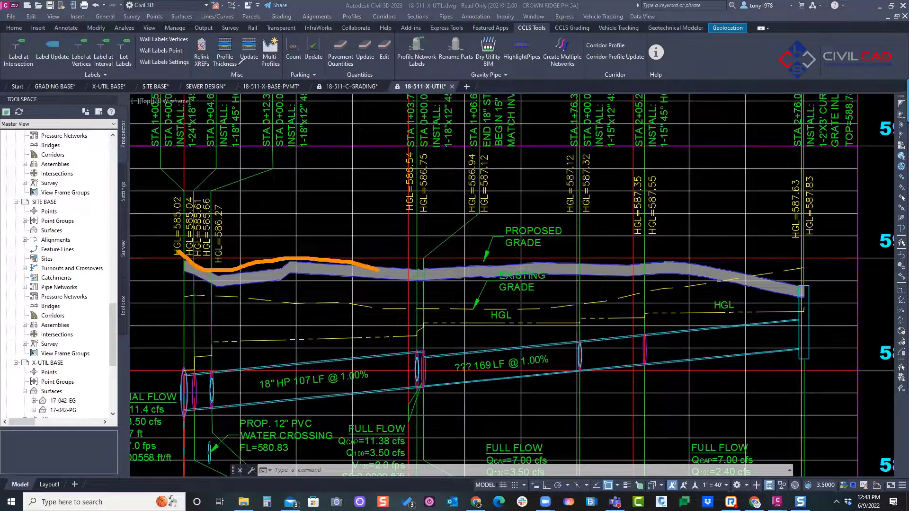
mouse_move(261, 26)
mouse_down()
mouse_move(237, 38)
mouse_move(267, 59)
mouse_up()
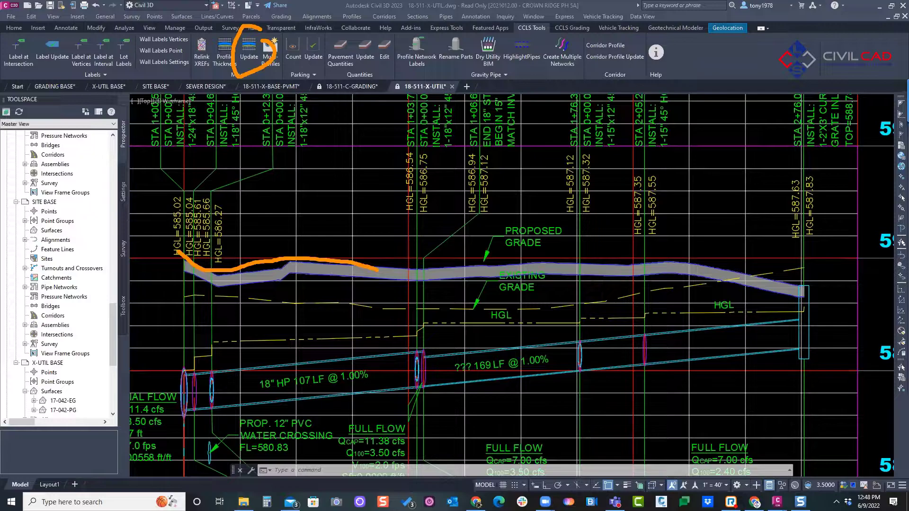
click(245, 229)
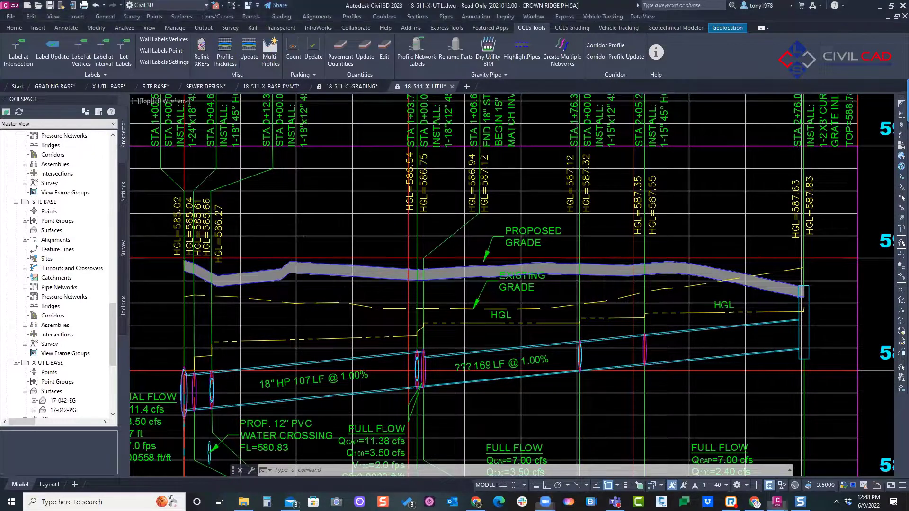
Step: Reopen the proposed grade's design profile thickness and set Region 1's start station to 1+00
click(319, 263)
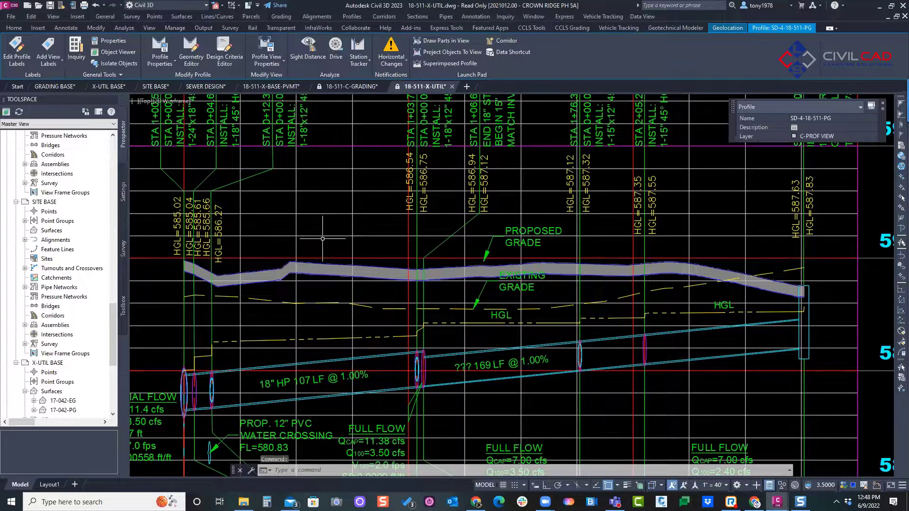
key(Escape)
click(224, 52)
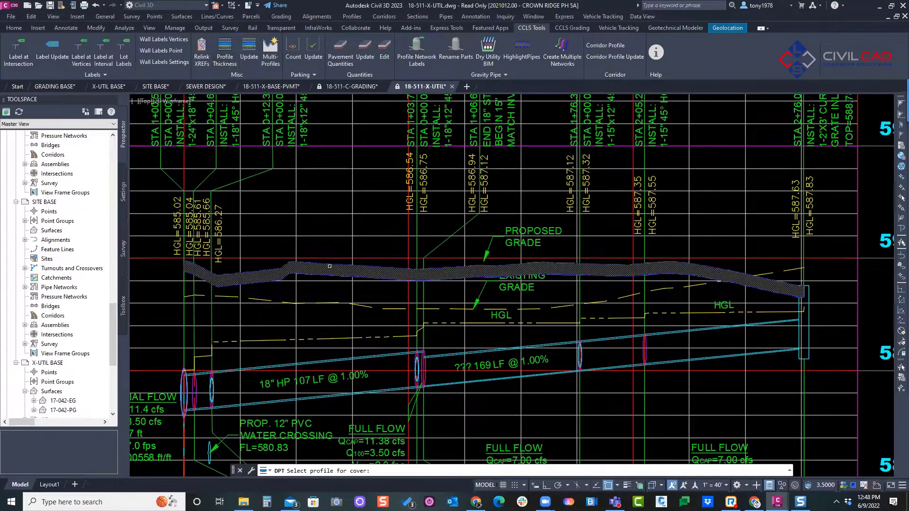
double_click(209, 73)
text(1)
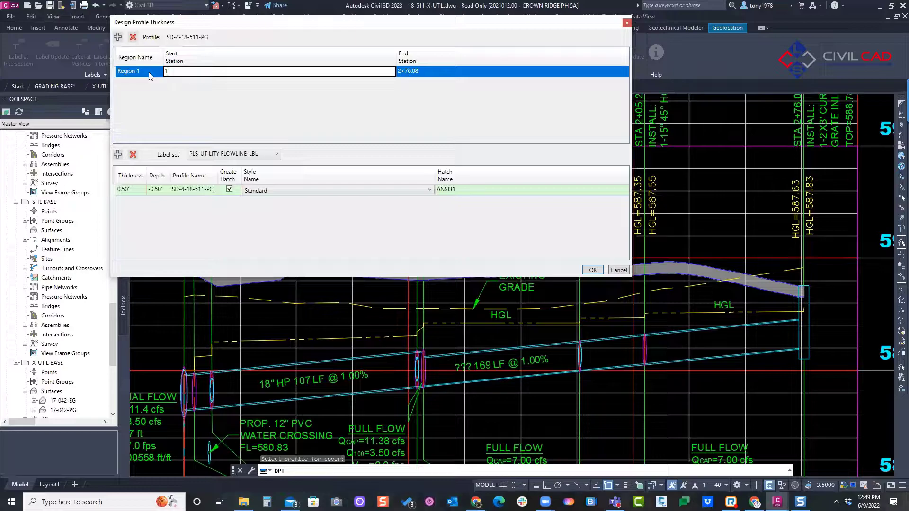
text(.00)
click(587, 270)
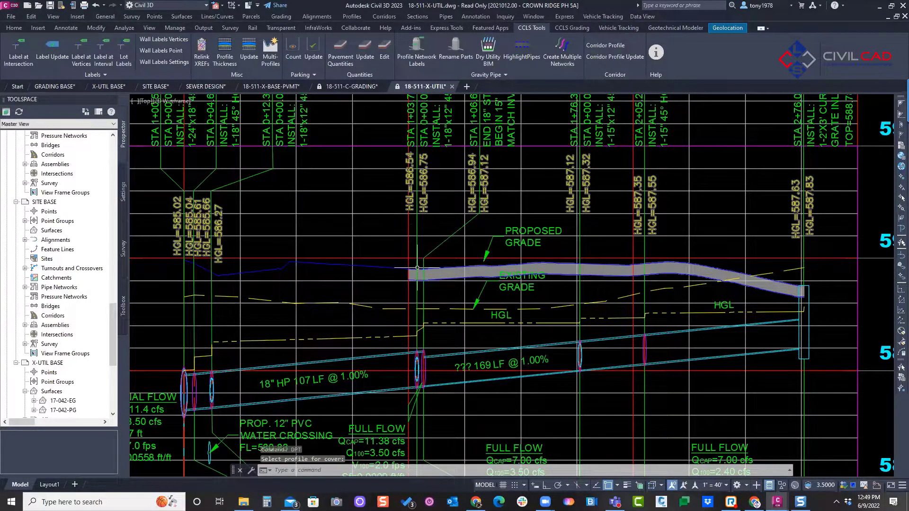
Step: Edit the proposed grade's design profile thickness again and set Region 1's start station to 0+00
scroll(404, 255, down, 2)
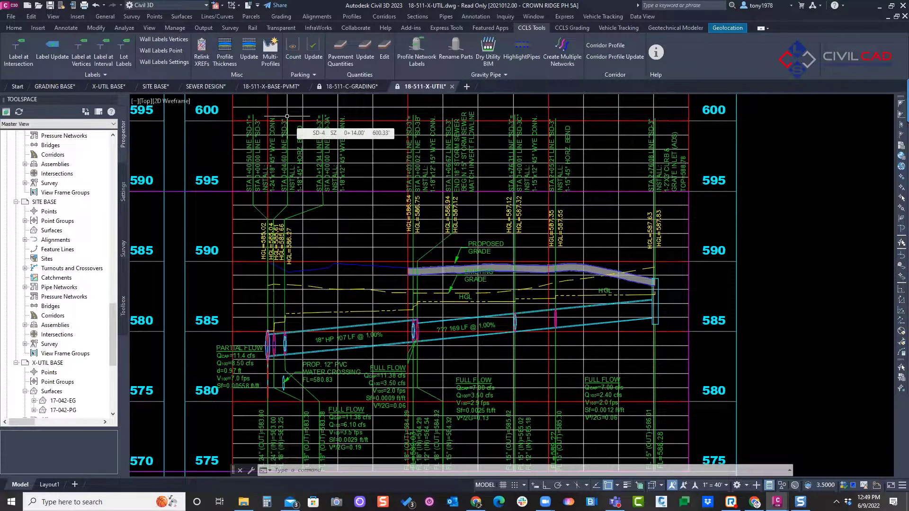
click(224, 60)
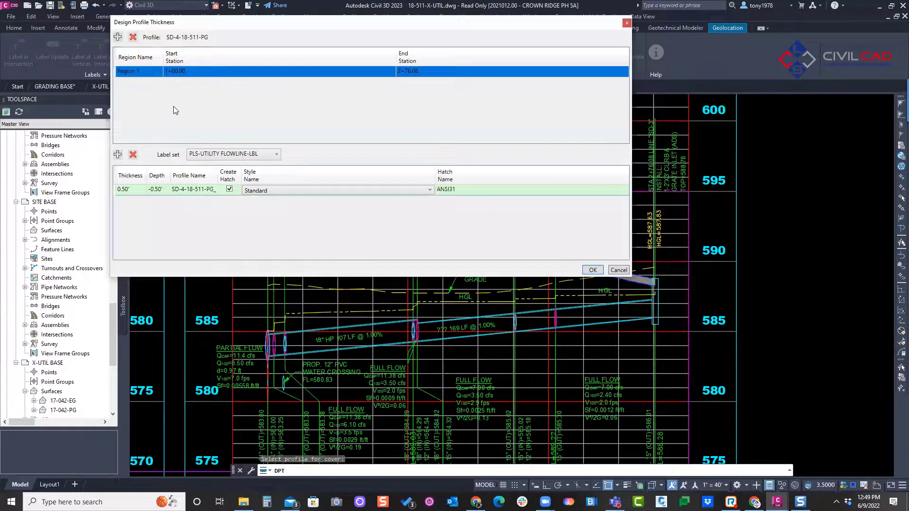
click(255, 71)
text(1)
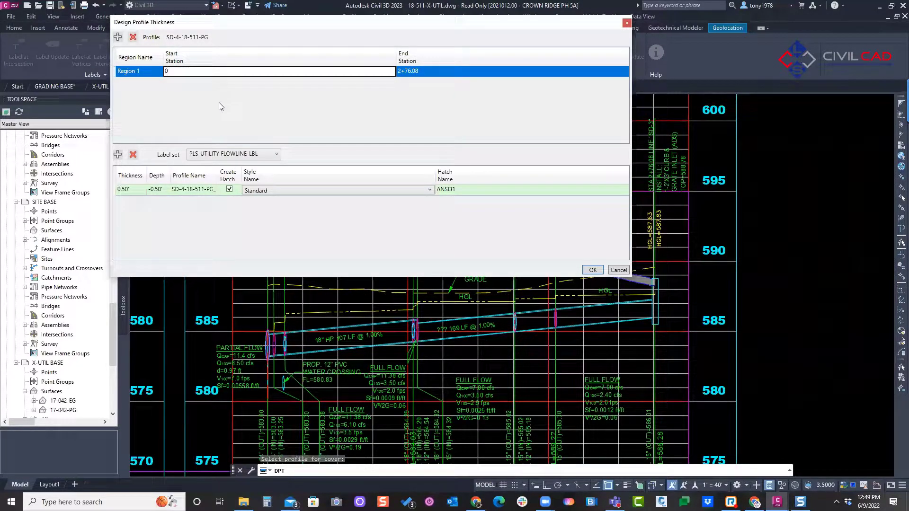
key(Return)
Step: Add a second region to the design profile thickness with a start station of 0+00
click(118, 37)
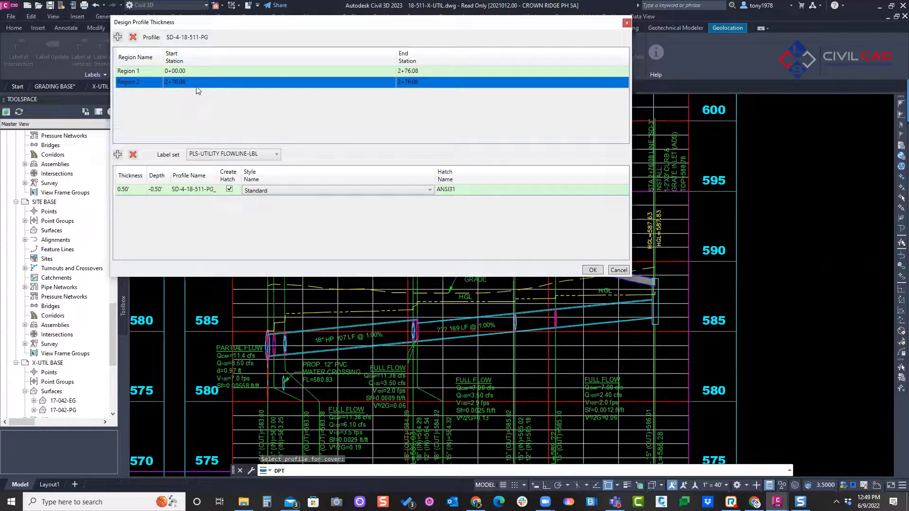
click(199, 81)
text(0)
key(Return)
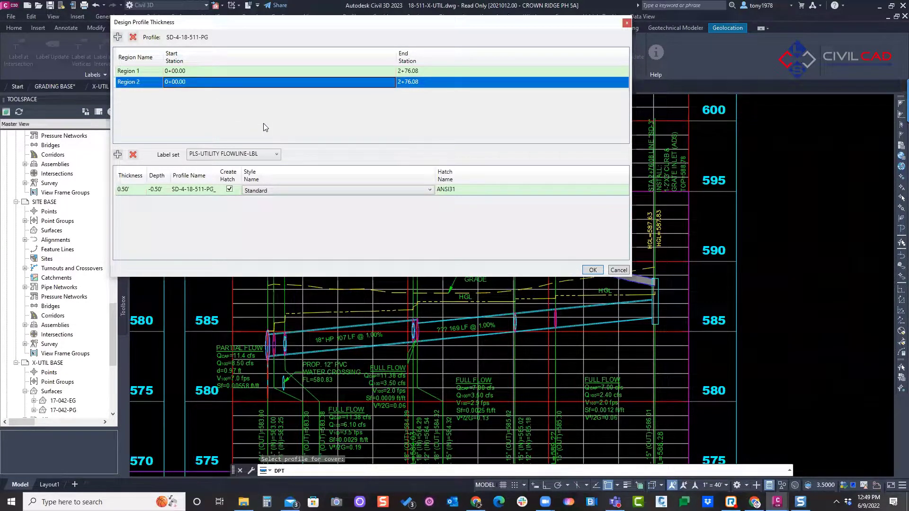
Step: Add a second 0.50' layer at a depth of -1.00' with a Standard style hatch, and apply the thickness settings
click(117, 154)
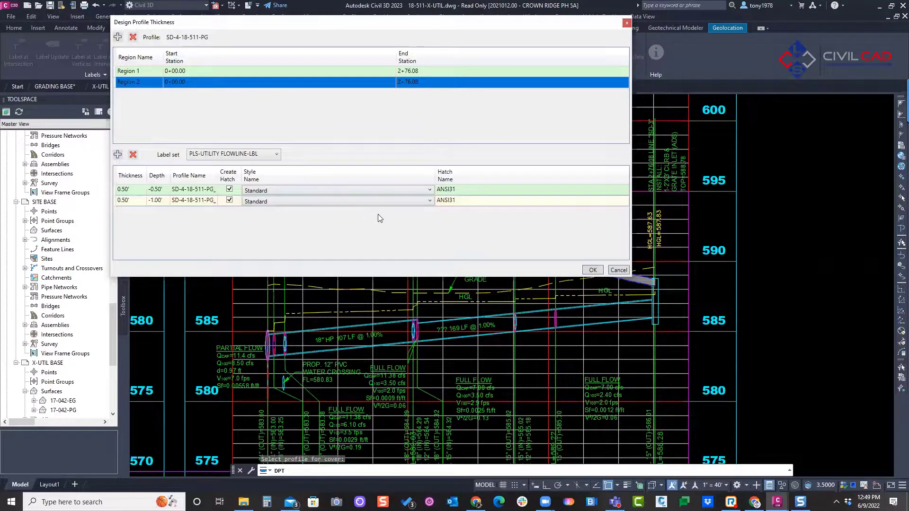
click(274, 191)
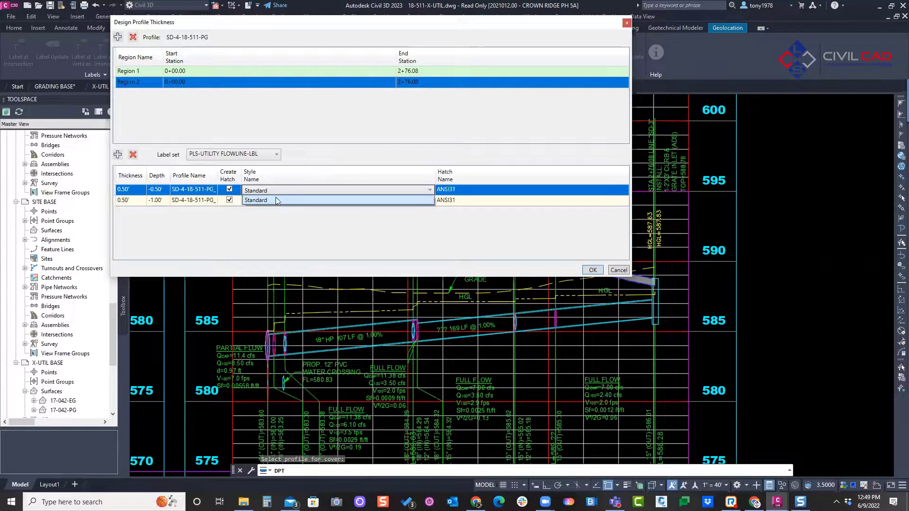
click(260, 202)
click(260, 203)
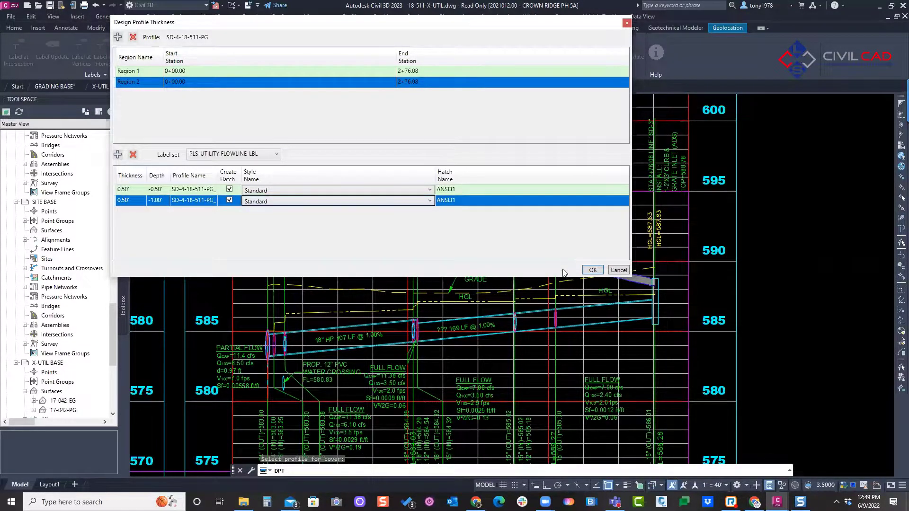
click(593, 270)
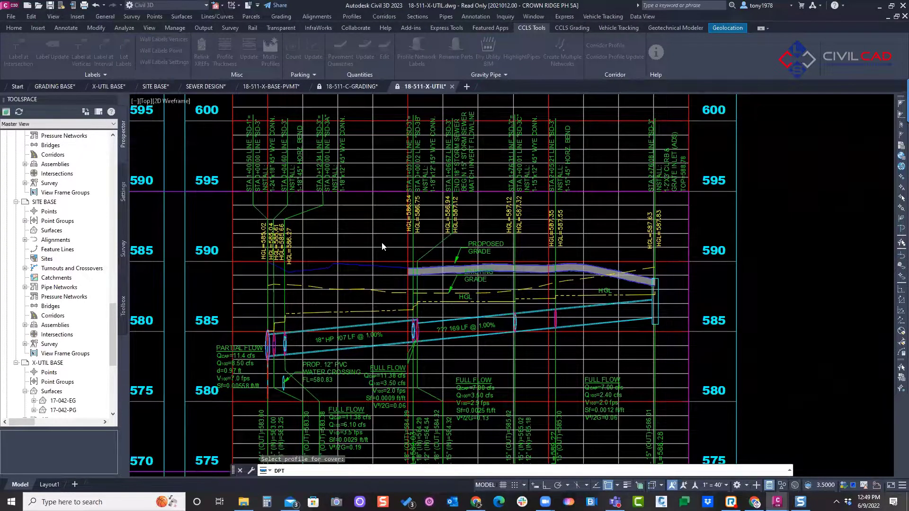
Step: Open the hatch properties of the SD-4 profile view
scroll(359, 269, up, 2)
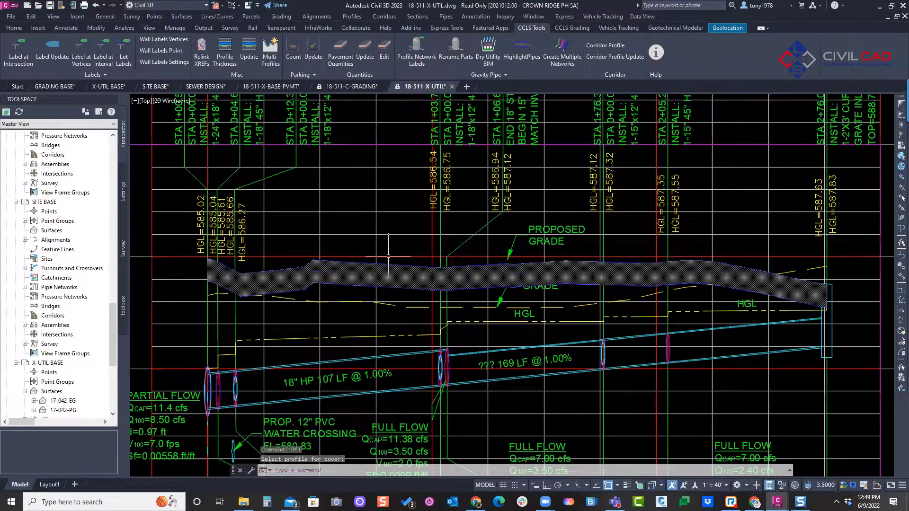
click(362, 235)
right_click(358, 216)
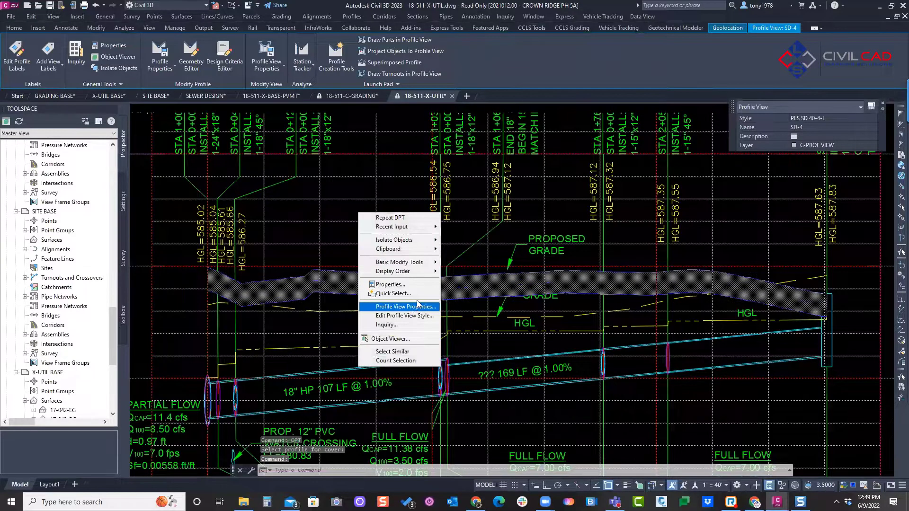
click(397, 341)
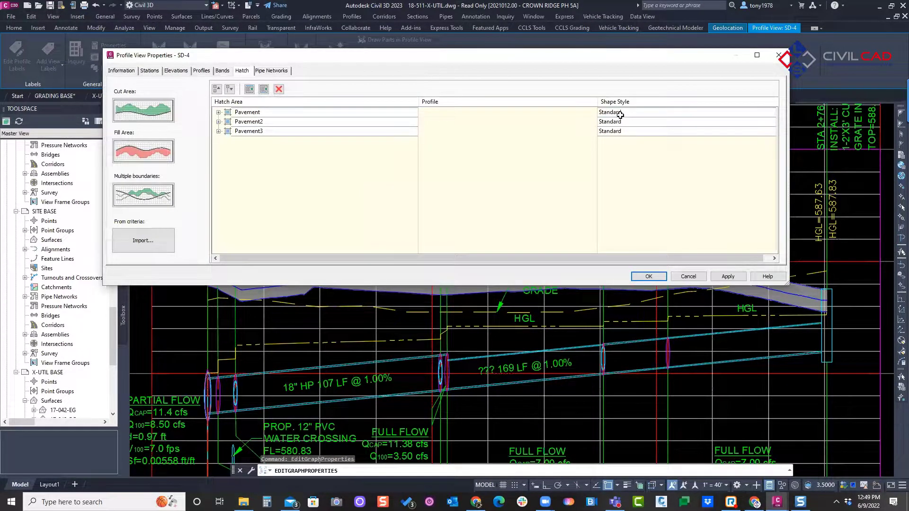
Step: Create a new shape style named SUBBASE for the Pavement hatch area
click(620, 116)
click(341, 162)
click(353, 165)
click(341, 163)
click(372, 173)
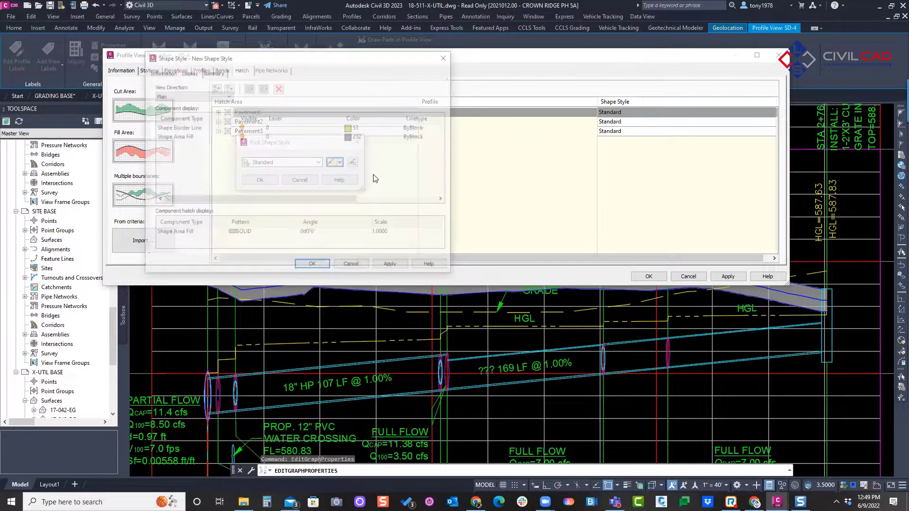
click(161, 72)
drag(195, 95, 136, 96)
text(D)
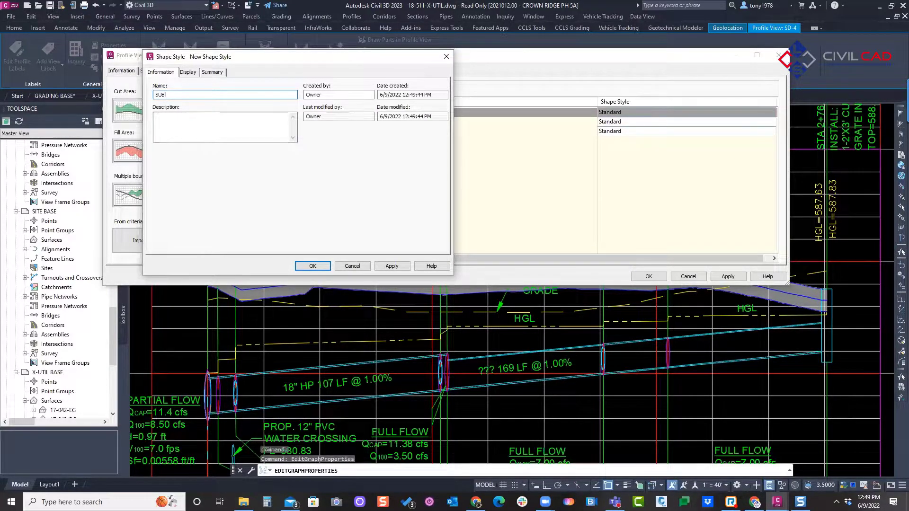
Step: Set the SUBBASE shape style's area fill to the predefined EARTH hatch pattern in the Profile view direction
click(188, 72)
click(192, 95)
click(189, 114)
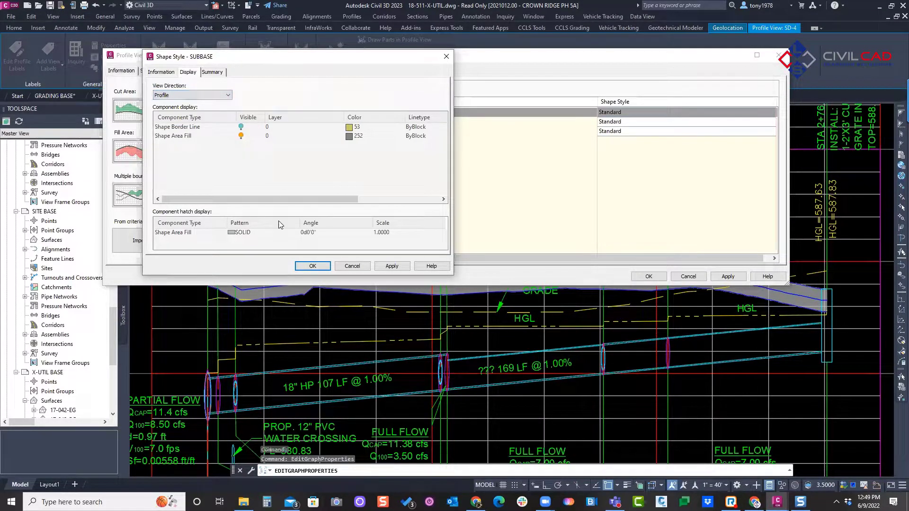
click(238, 233)
click(231, 236)
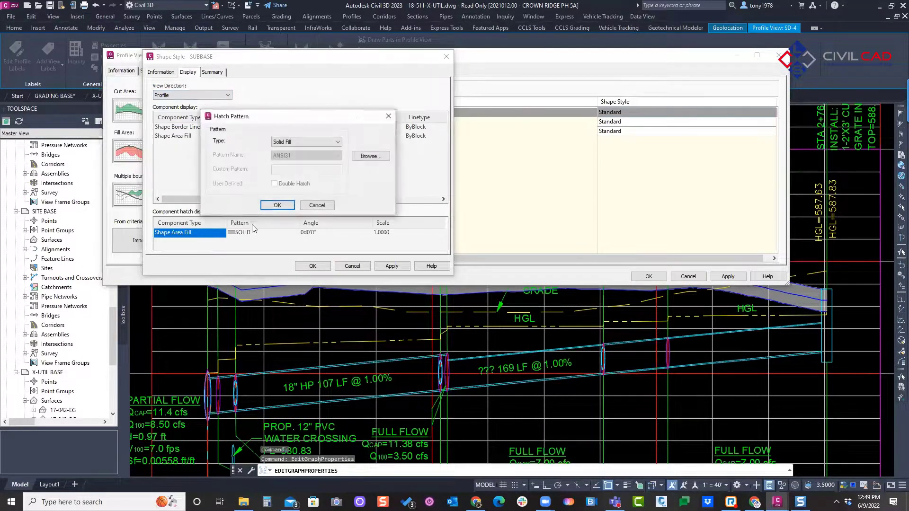
click(370, 157)
click(276, 83)
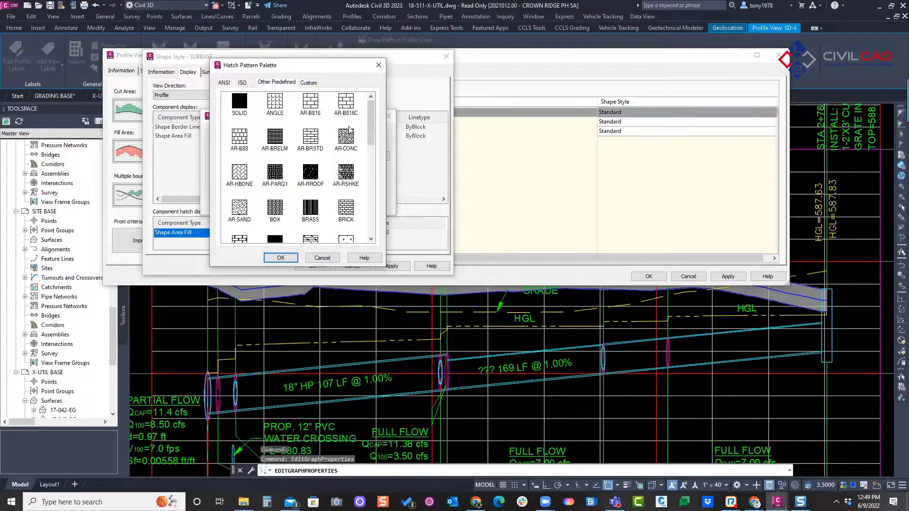
scroll(356, 148, down, 3)
click(344, 173)
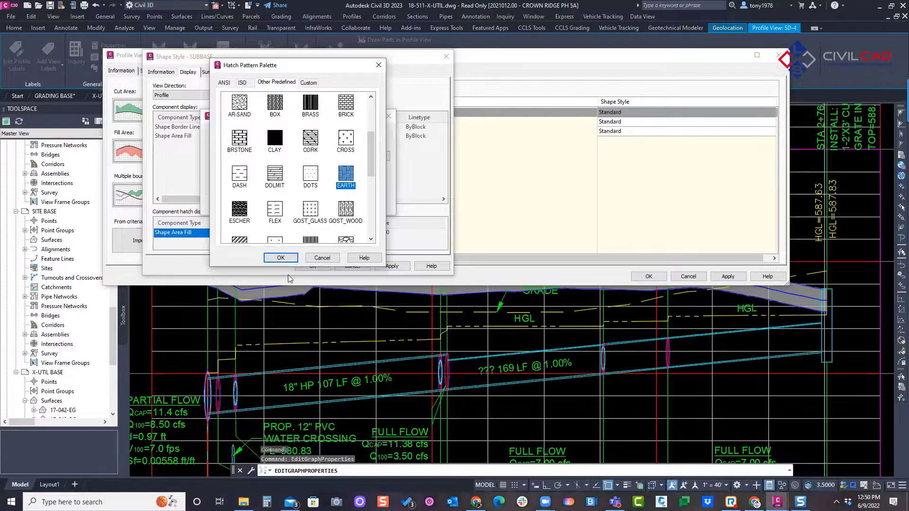
click(281, 258)
click(277, 205)
Step: Set the SUBBASE area fill's hatch scale to 5 and its color to red, and accept the style and profile view properties
click(400, 232)
text(5)
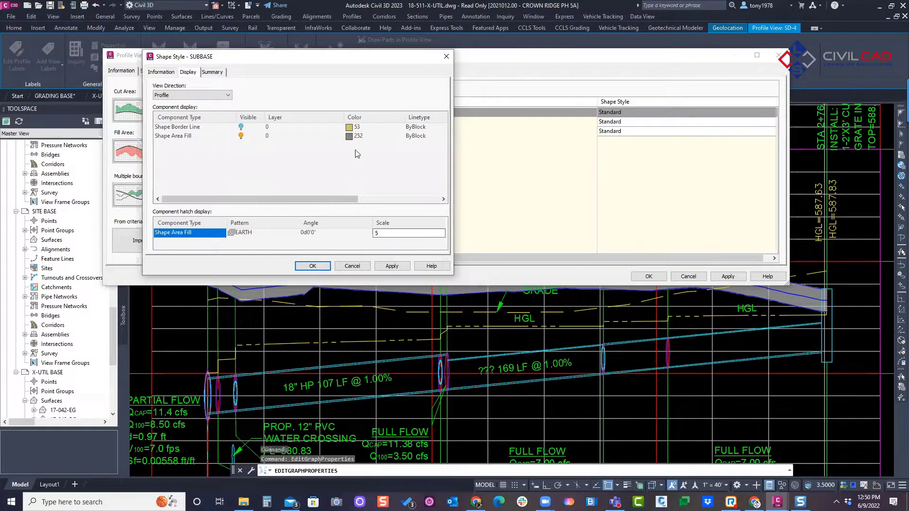
click(350, 136)
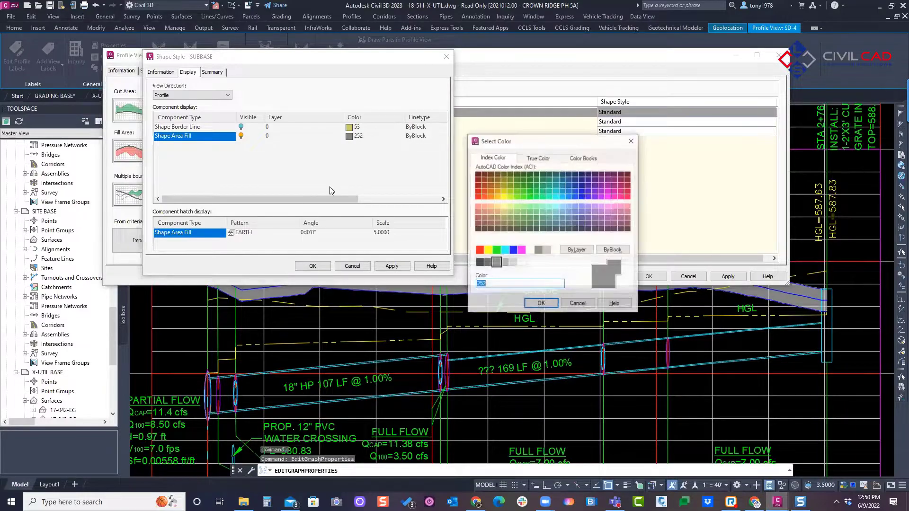
text(red)
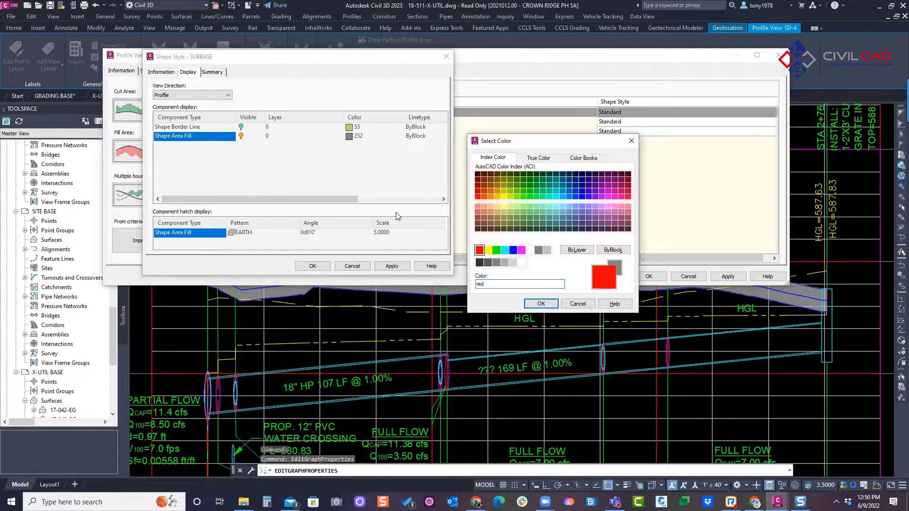
click(541, 304)
click(312, 266)
click(260, 181)
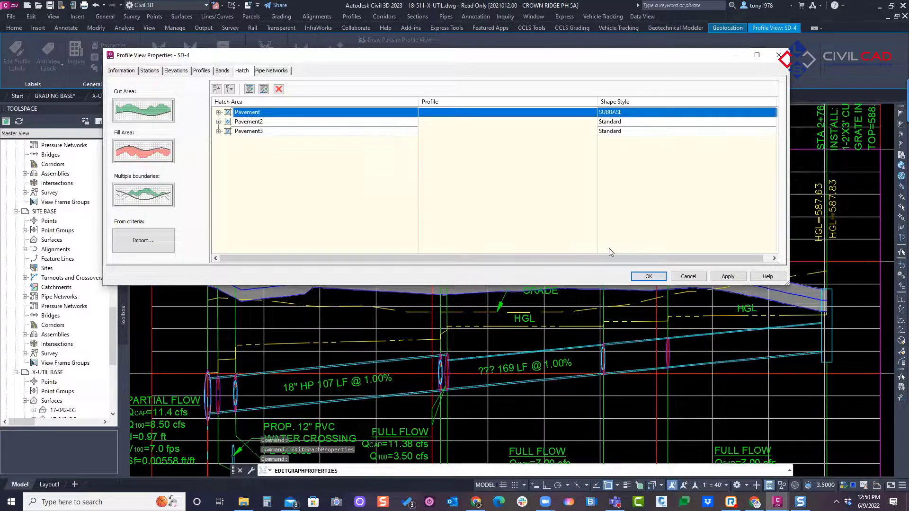
click(648, 277)
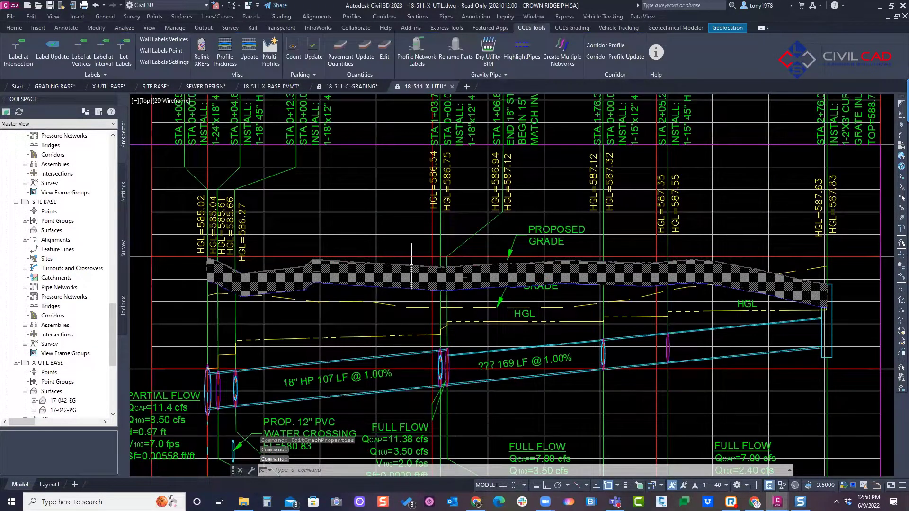
Step: Reopen the design profile thickness for the proposed grade profile and assign the SUBBASE style to Region 2's -1.00' layer
scroll(406, 259, up, 2)
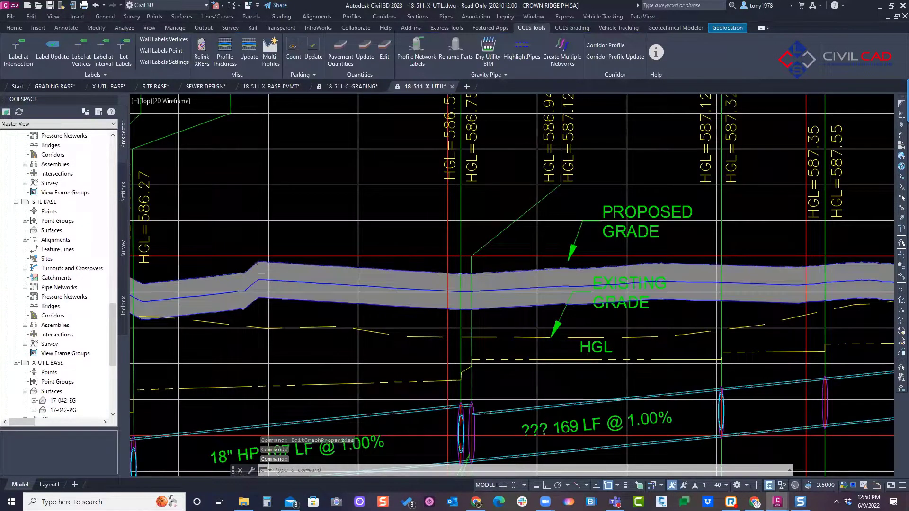
click(407, 270)
key(Escape)
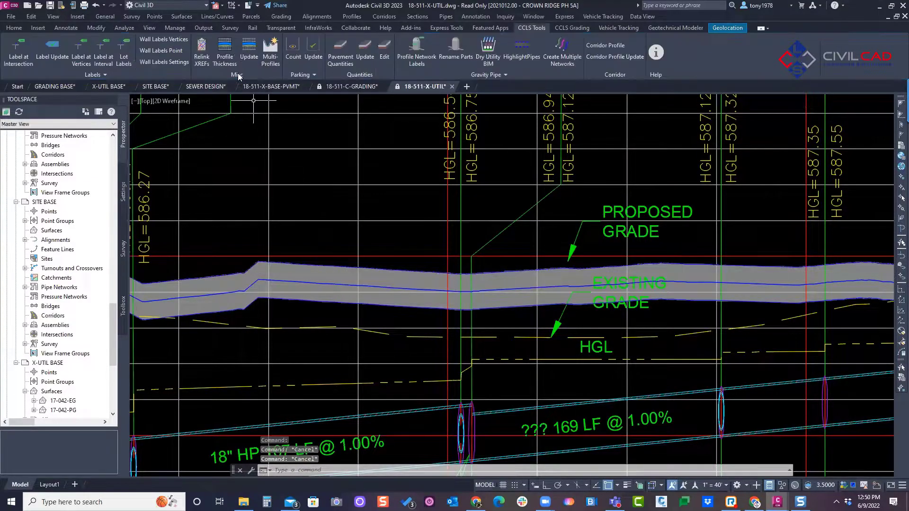
click(225, 52)
click(395, 266)
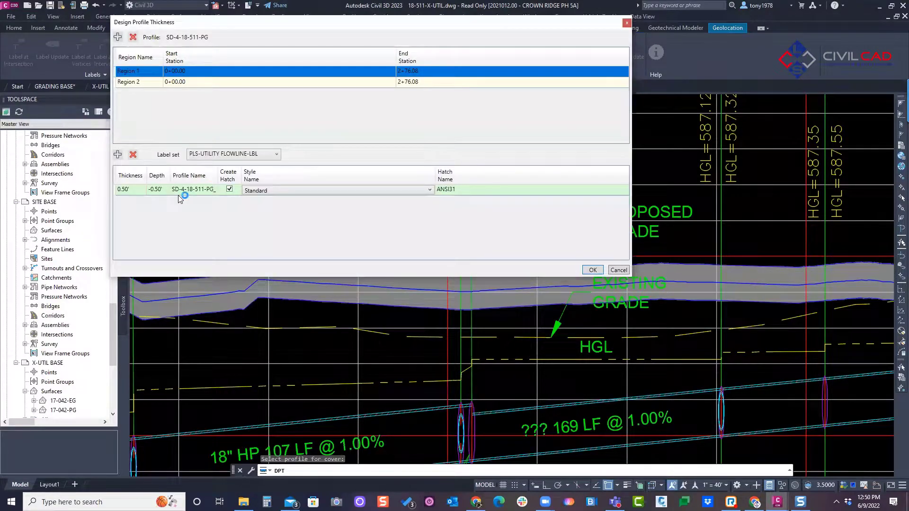
click(189, 82)
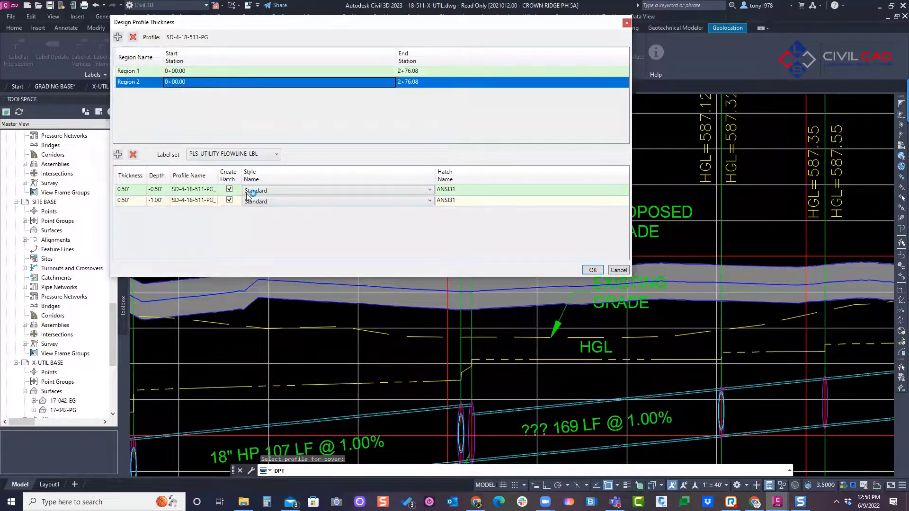
click(284, 202)
click(361, 215)
click(591, 271)
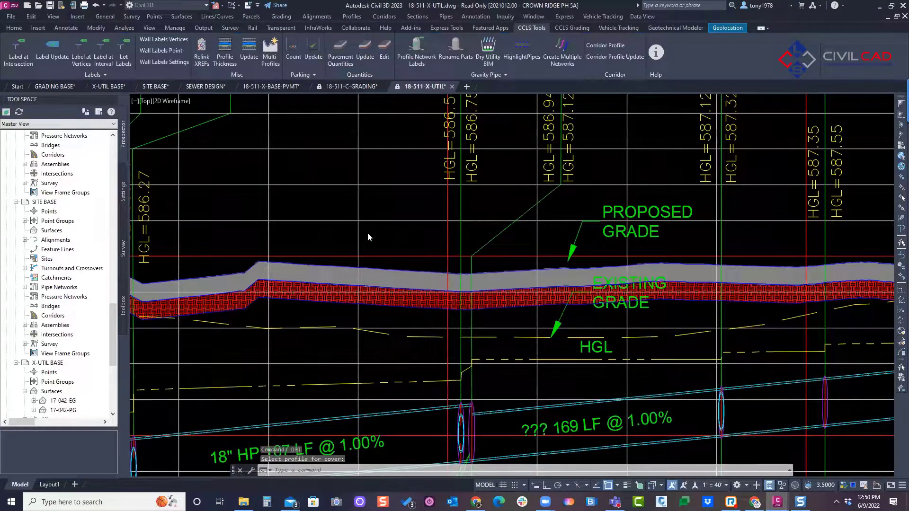
Step: Examine the two hatched layers in the profile view and compare them with the neighboring storm sewer profile views
scroll(410, 214, down, 1)
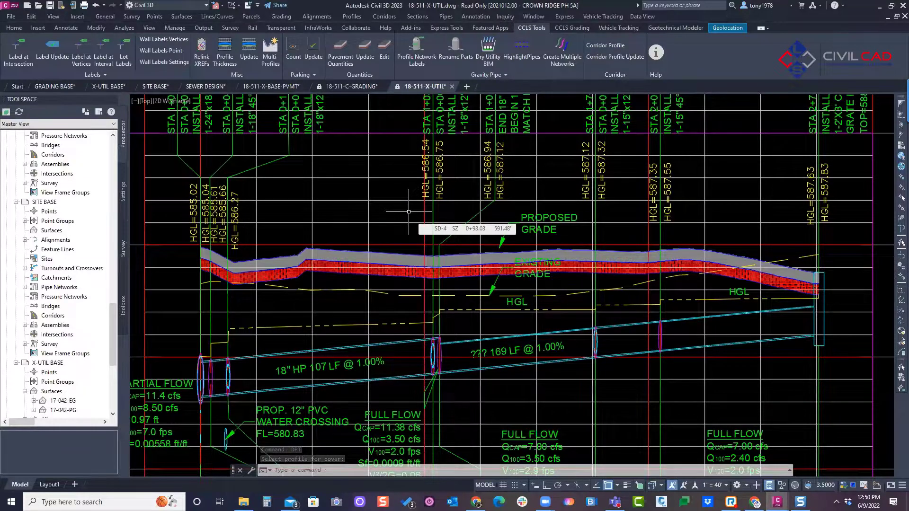
scroll(386, 201, down, 1)
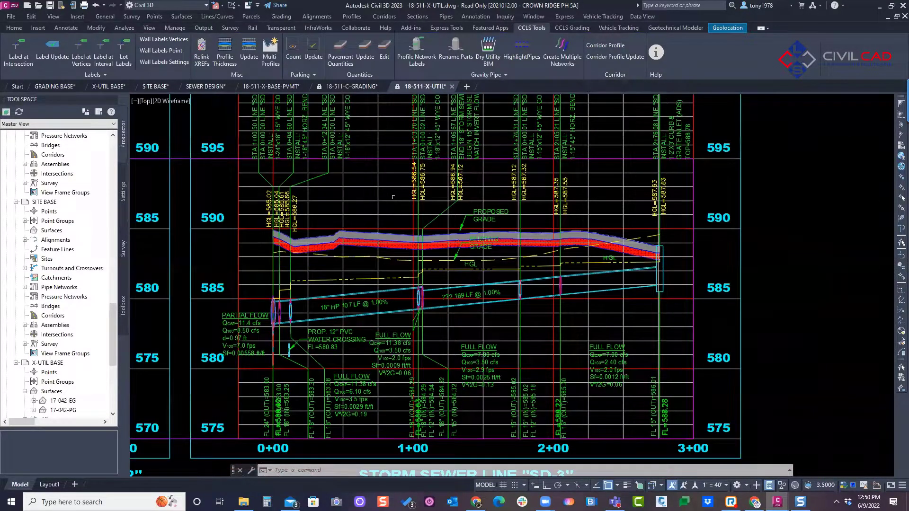
scroll(385, 199, down, 2)
middle_drag(426, 137, 611, 185)
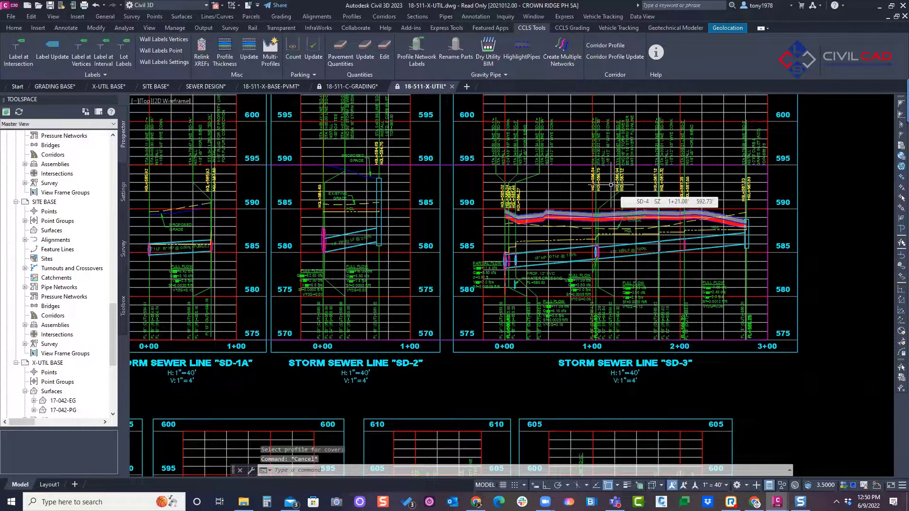
middle_drag(611, 185, 671, 175)
key(Escape)
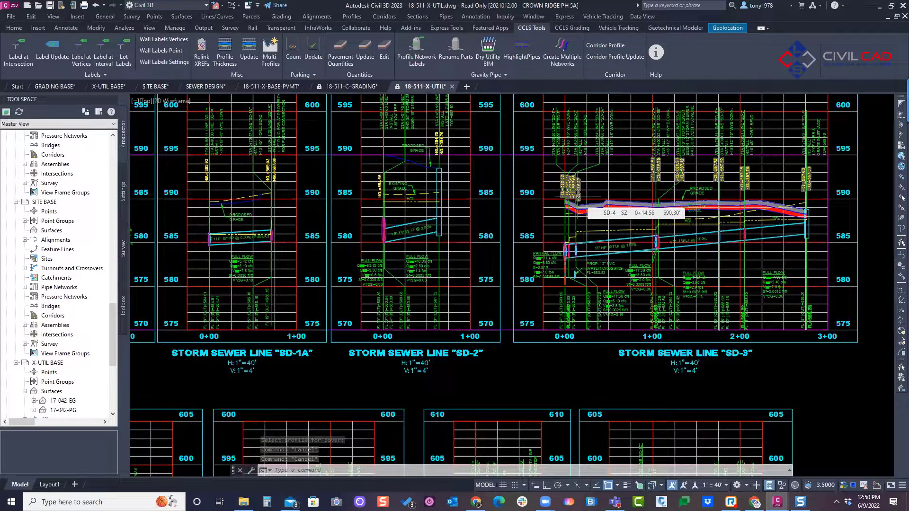
scroll(420, 180, down, 4)
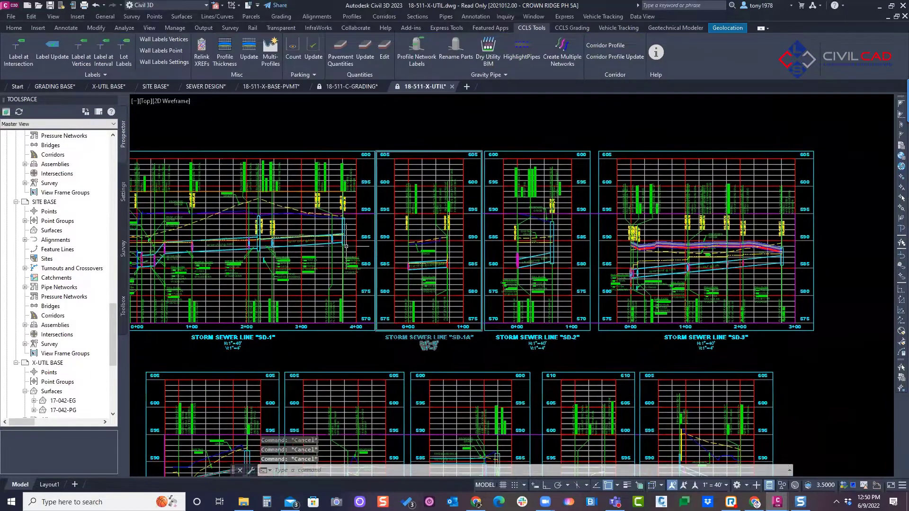
middle_drag(303, 199, 394, 178)
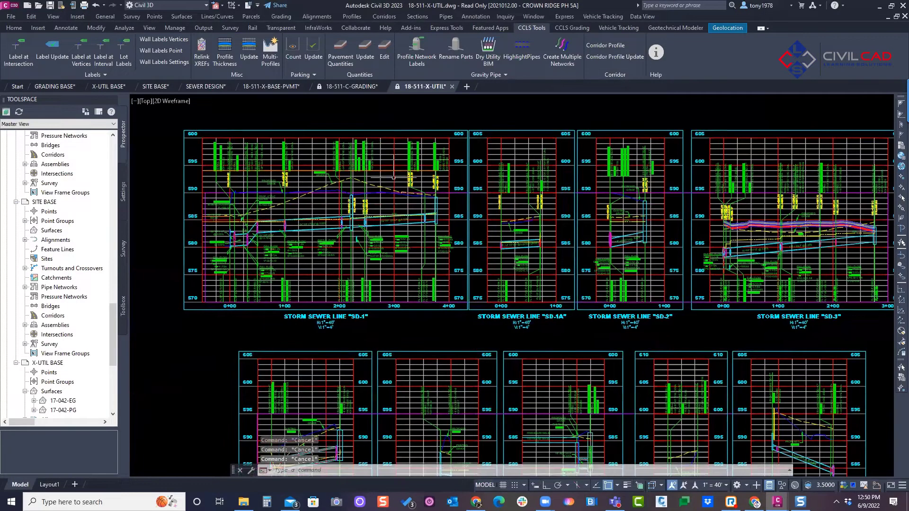
middle_drag(304, 212, 241, 208)
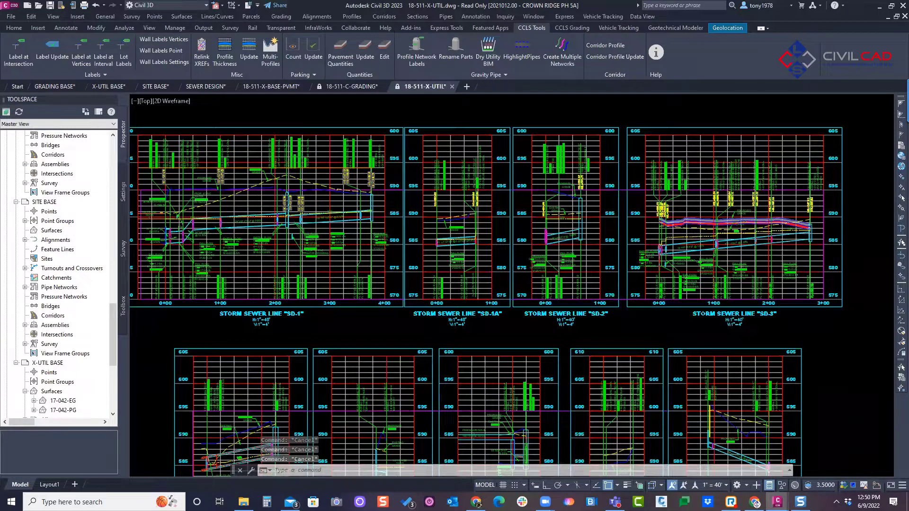
scroll(236, 193, up, 2)
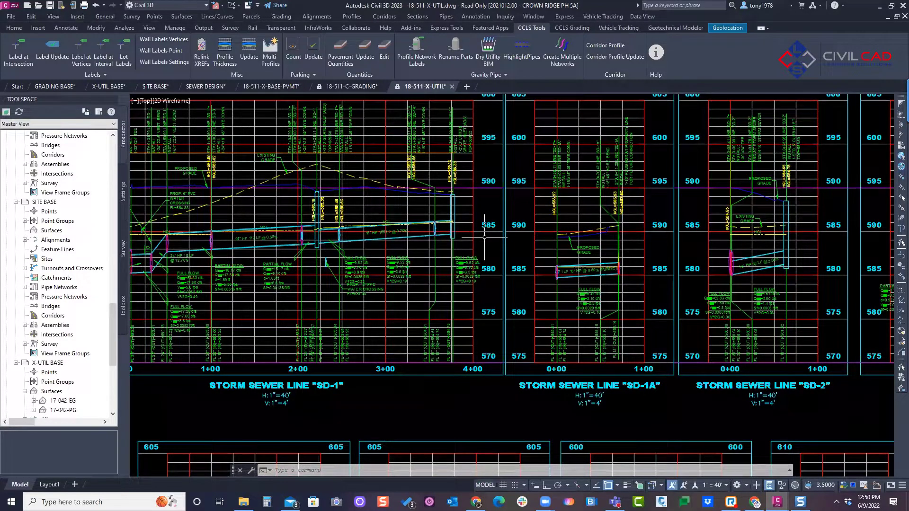
scroll(454, 218, down, 2)
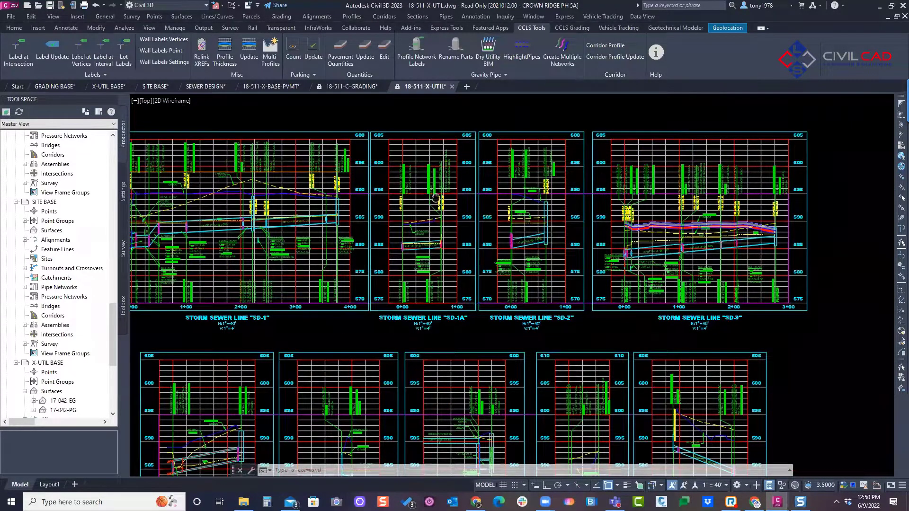
middle_drag(432, 199, 465, 204)
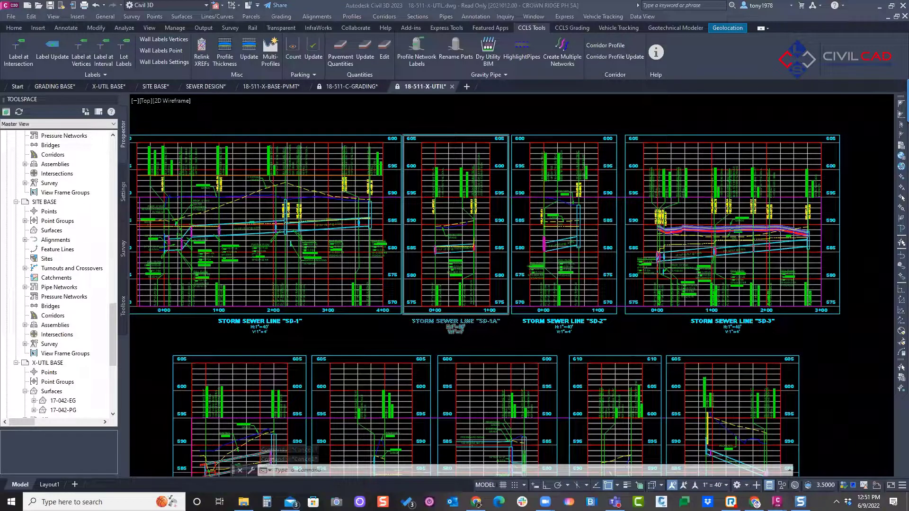
mouse_move(354, 182)
middle_down()
mouse_move(365, 182)
mouse_move(357, 168)
middle_up()
key(Escape)
key(Escape)
key(Escape)
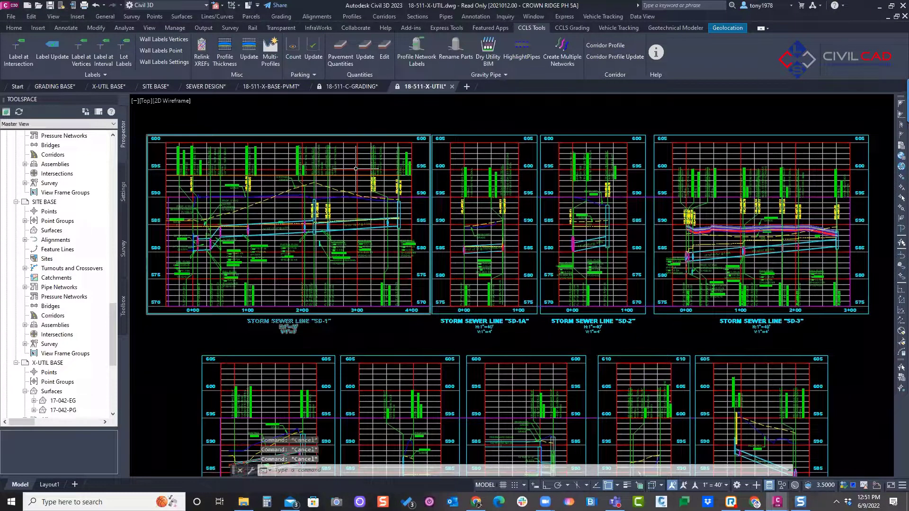
middle_drag(295, 196, 279, 195)
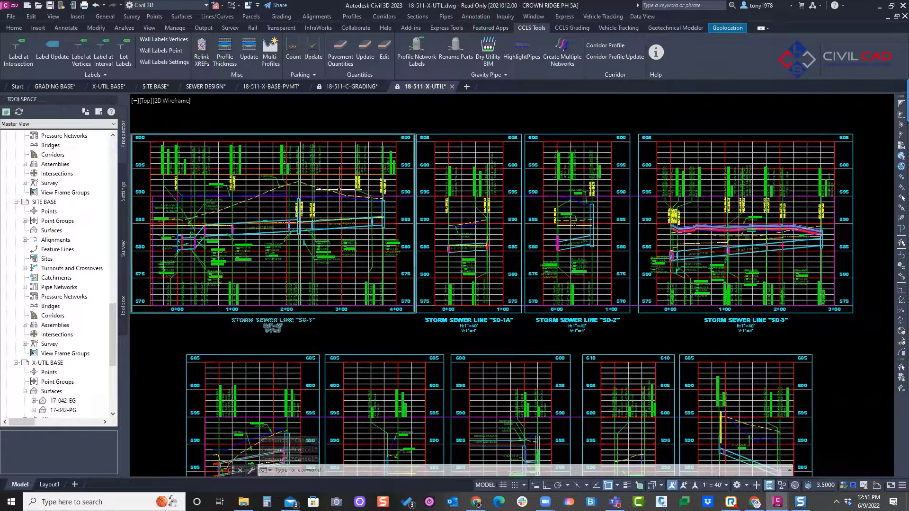
Step: Start Relink XREFs and choose the Civil folder of 21-236 - Bardwell Addition-Ph-1 inside Land Design Solutions-Team Folder\SES
click(203, 55)
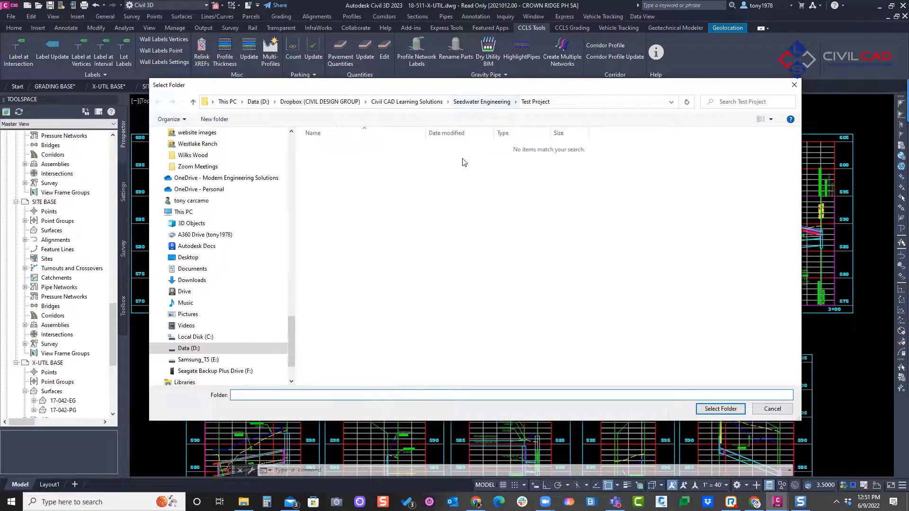
click(478, 102)
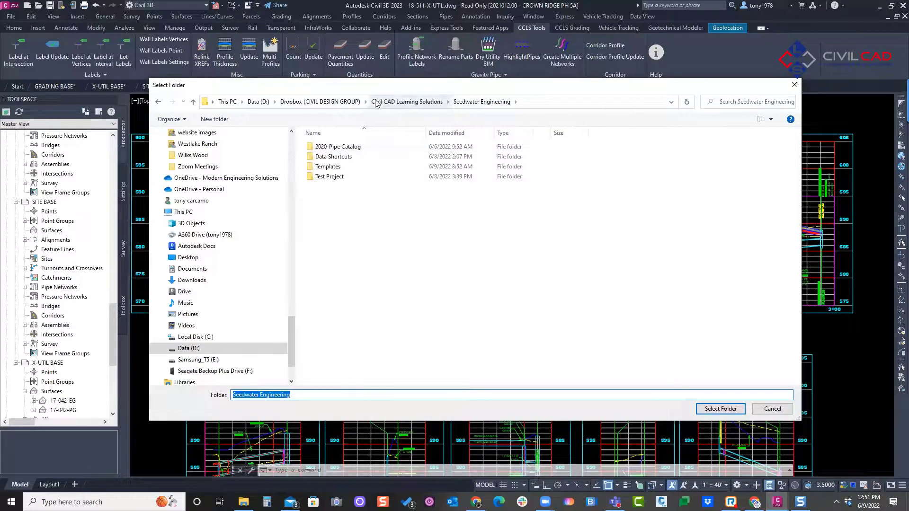
click(393, 102)
click(320, 101)
scroll(365, 239, down, 10)
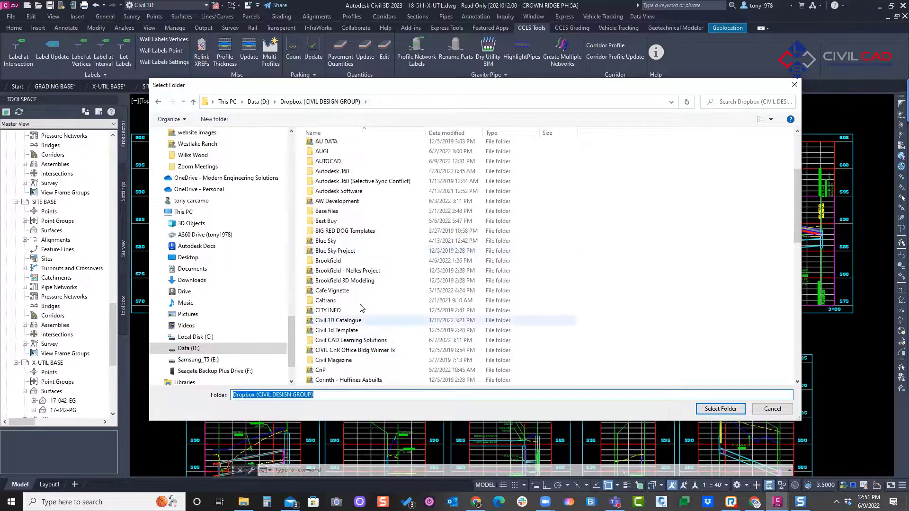
scroll(365, 239, down, 3)
double_click(341, 301)
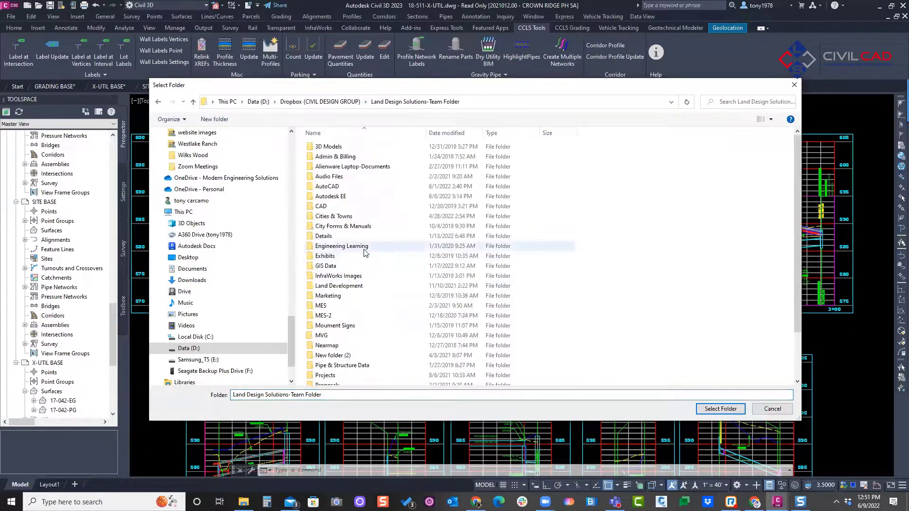
scroll(341, 324, down, 2)
click(349, 350)
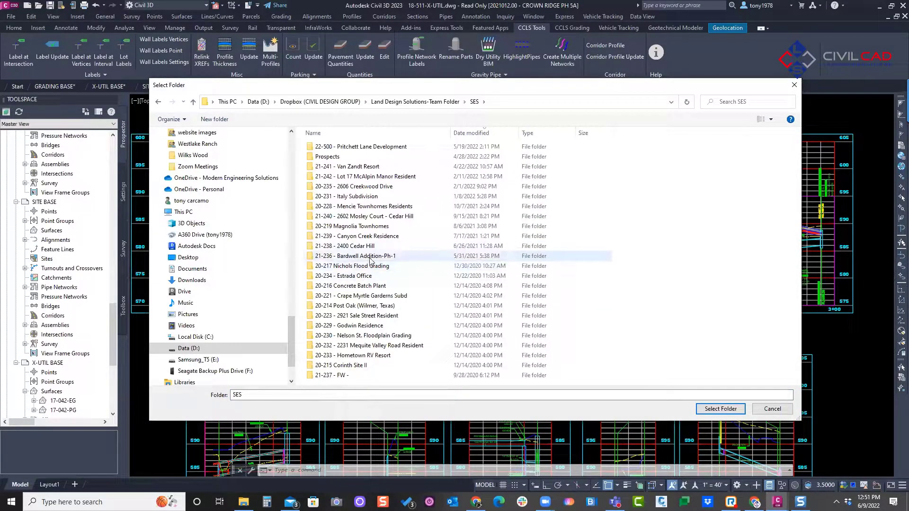
double_click(370, 260)
double_click(330, 177)
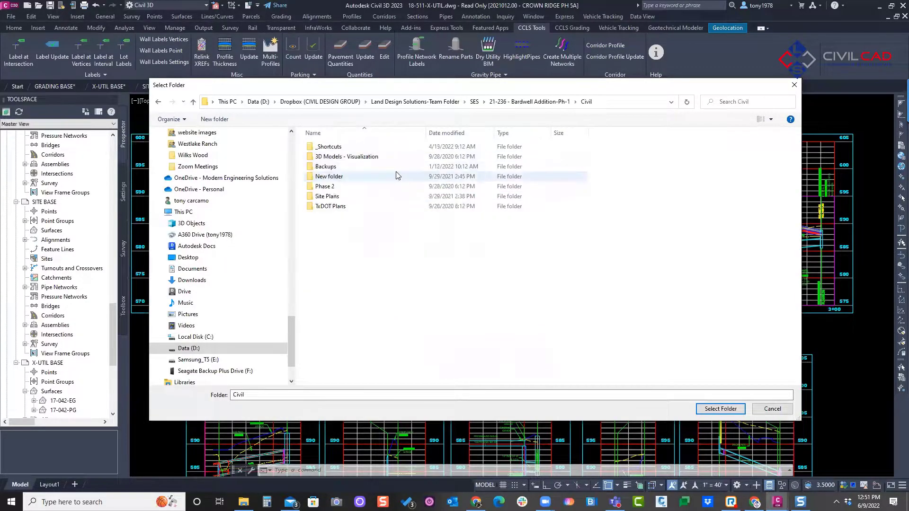
click(713, 411)
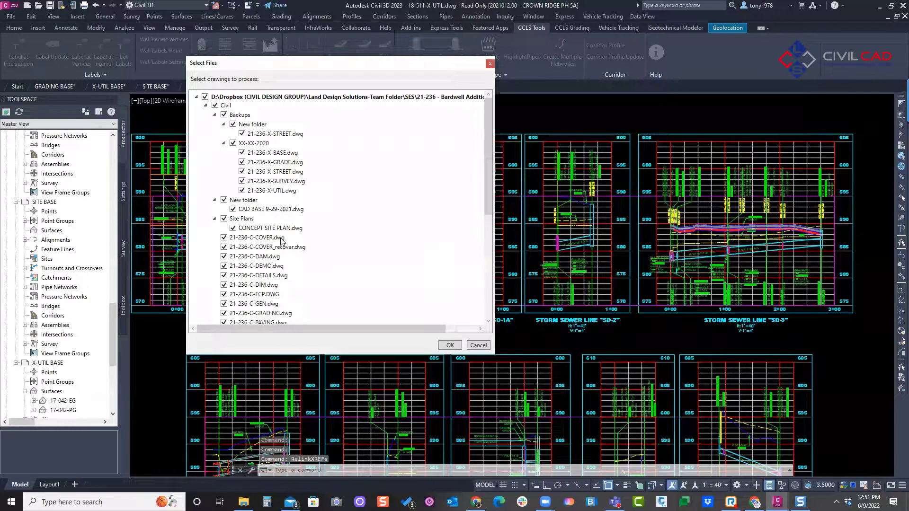
Step: Keep all drawings in the Civil folder and its subfolders selected, and load them for xref relinking
click(205, 105)
click(205, 105)
scroll(245, 194, down, 7)
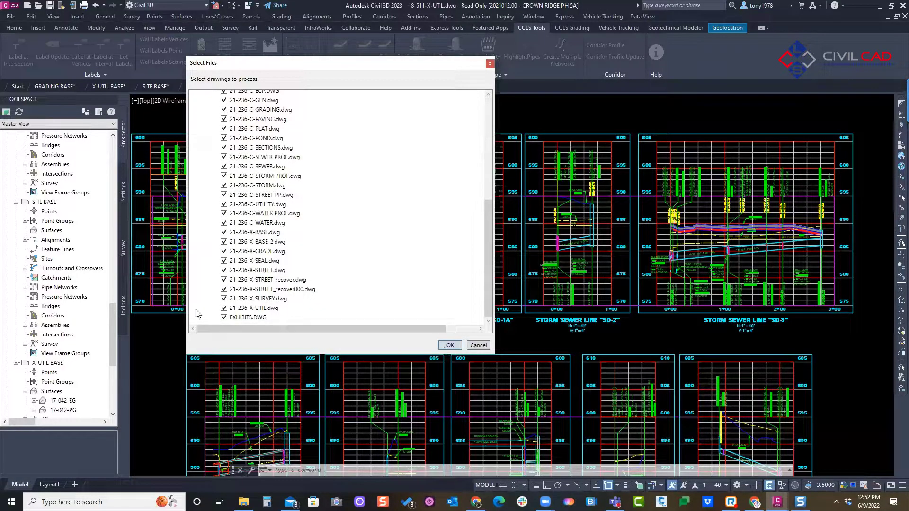
click(448, 346)
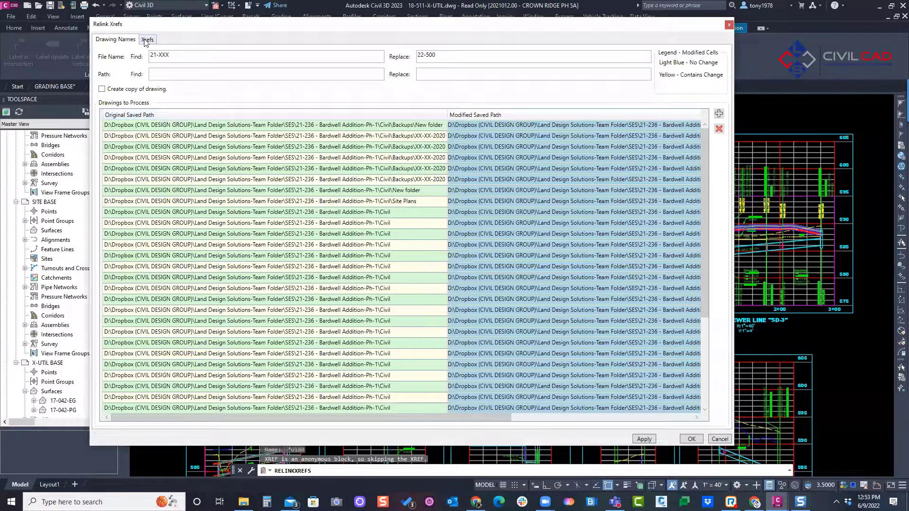
Step: Review the loaded xref list and its file name find text 21-XXX and replacement text 22-500
click(147, 40)
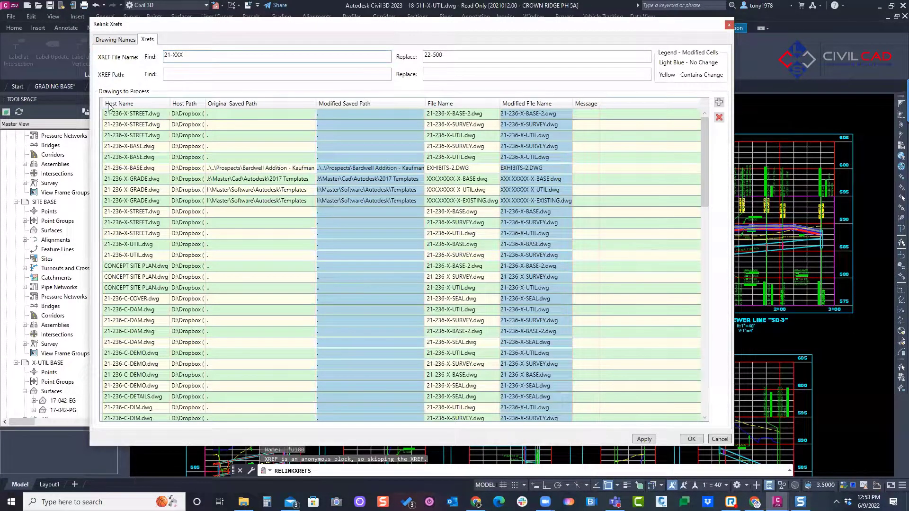
drag(187, 60, 145, 64)
click(201, 57)
drag(201, 57, 142, 60)
drag(497, 60, 390, 52)
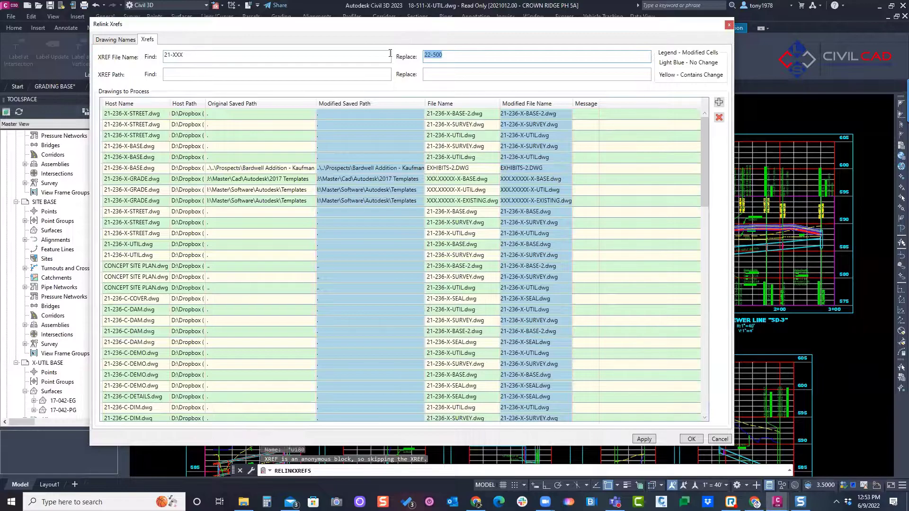
Step: Review the drawing file name find text 21-XXX and replacement text 22-500, and close Relink Xrefs without applying anything
click(99, 41)
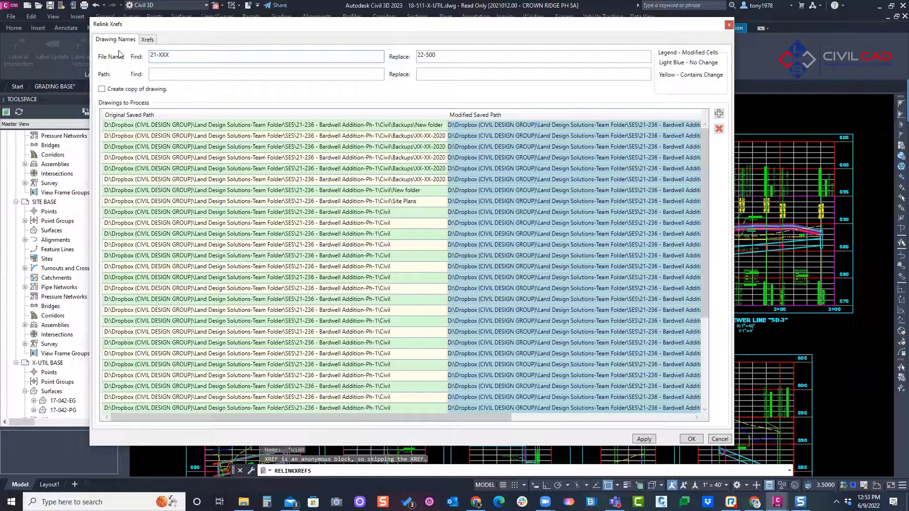
drag(170, 57, 134, 69)
click(209, 54)
double_click(446, 54)
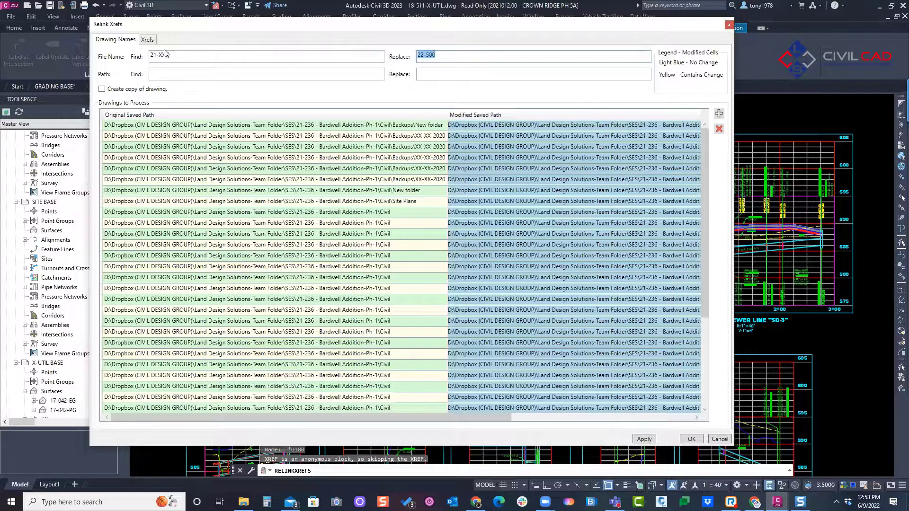
drag(181, 55, 96, 42)
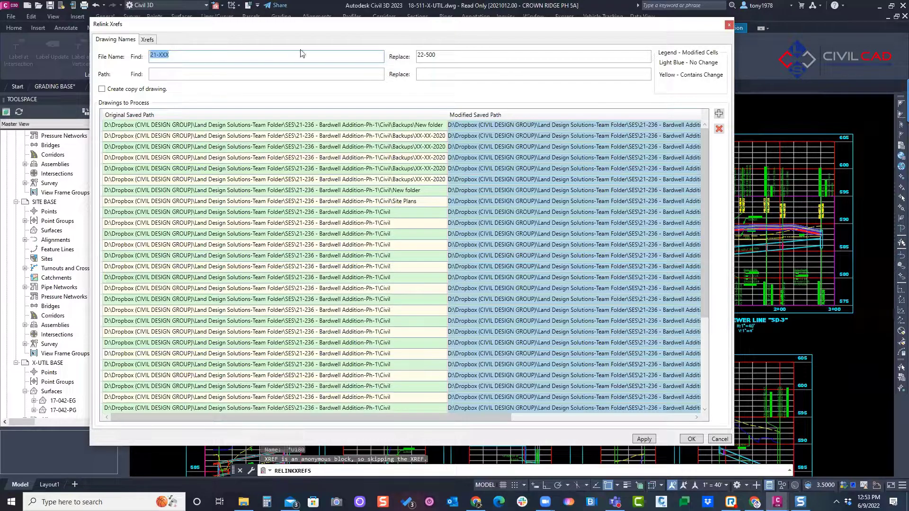
key(Tab)
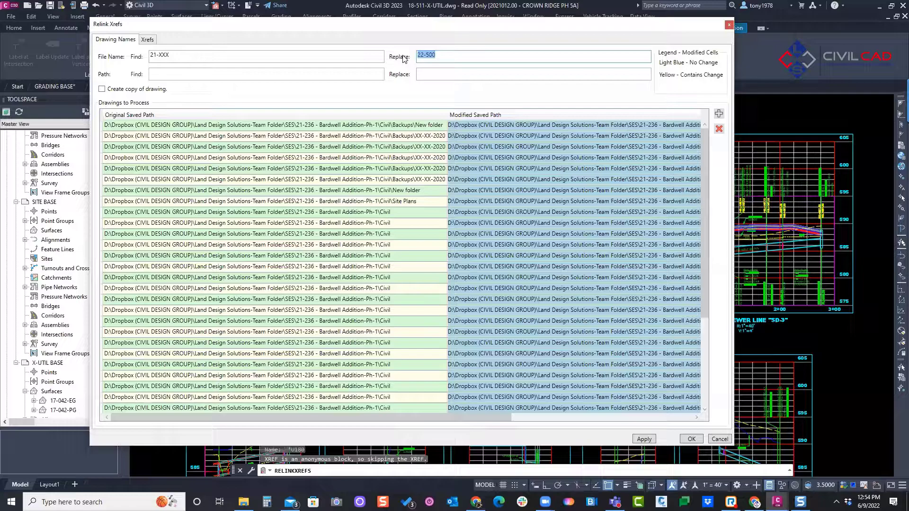
click(725, 441)
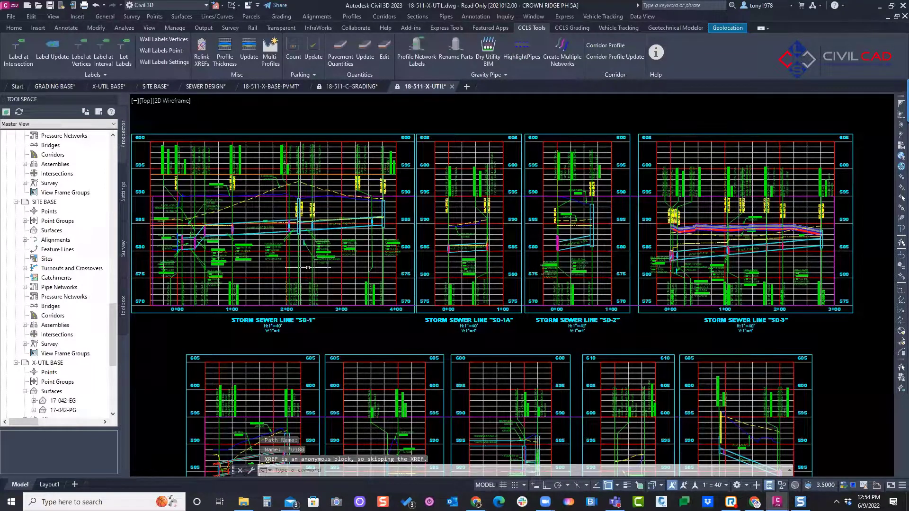
middle_drag(336, 178, 366, 173)
mouse_move(416, 187)
middle_down()
mouse_move(383, 189)
mouse_move(383, 174)
mouse_move(401, 168)
middle_up()
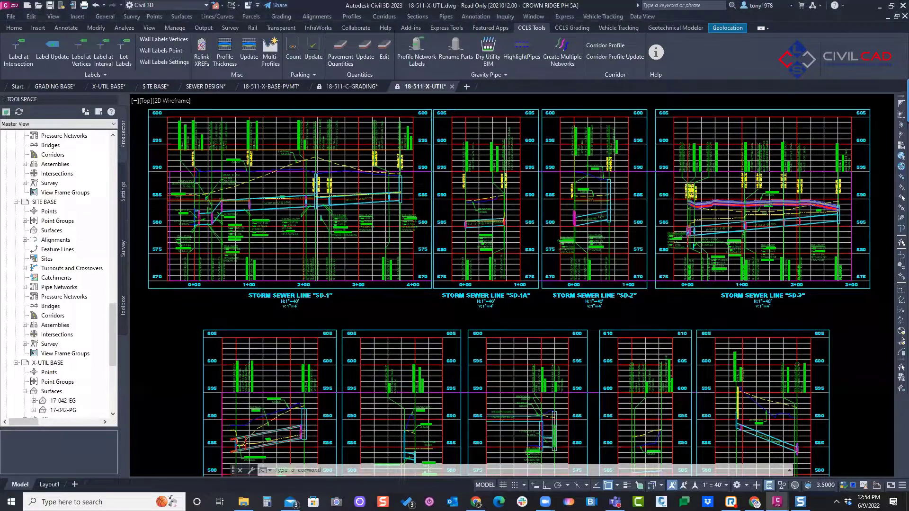
scroll(452, 180, down, 6)
middle_drag(274, 203, 502, 218)
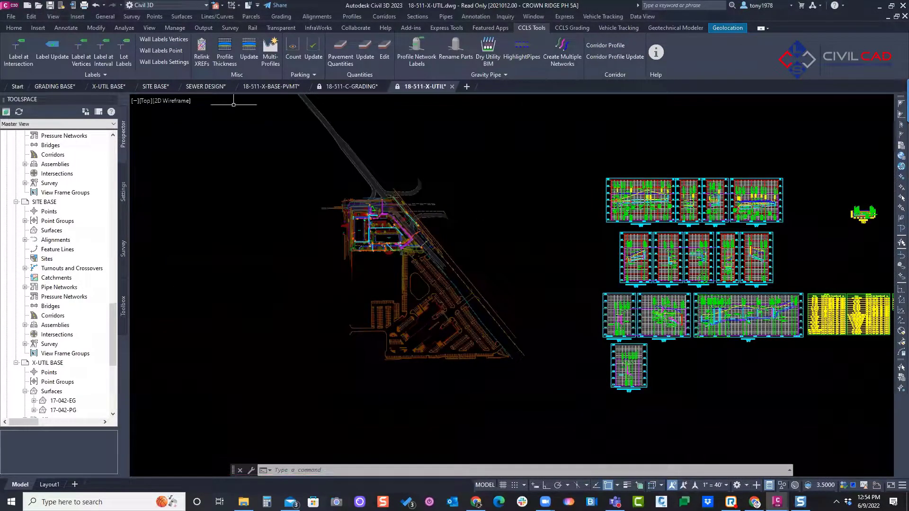
scroll(451, 192, up, 2)
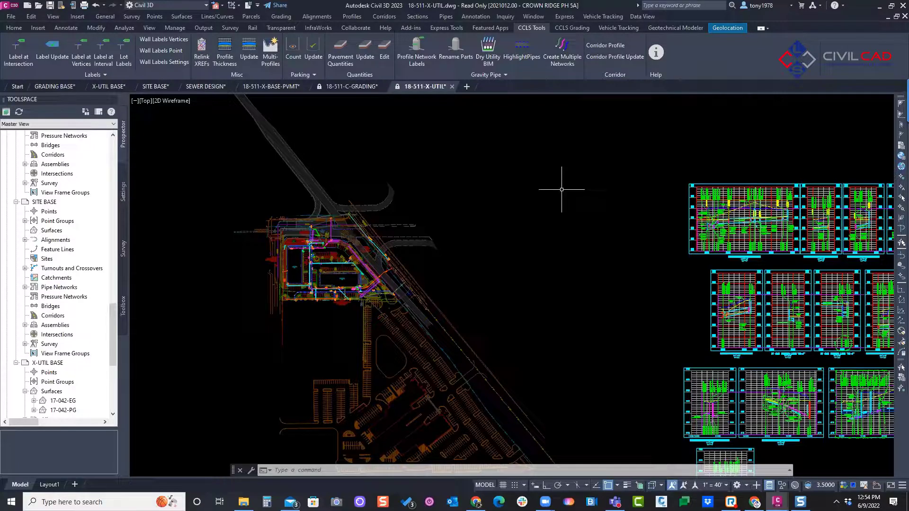
middle_drag(484, 178, 493, 175)
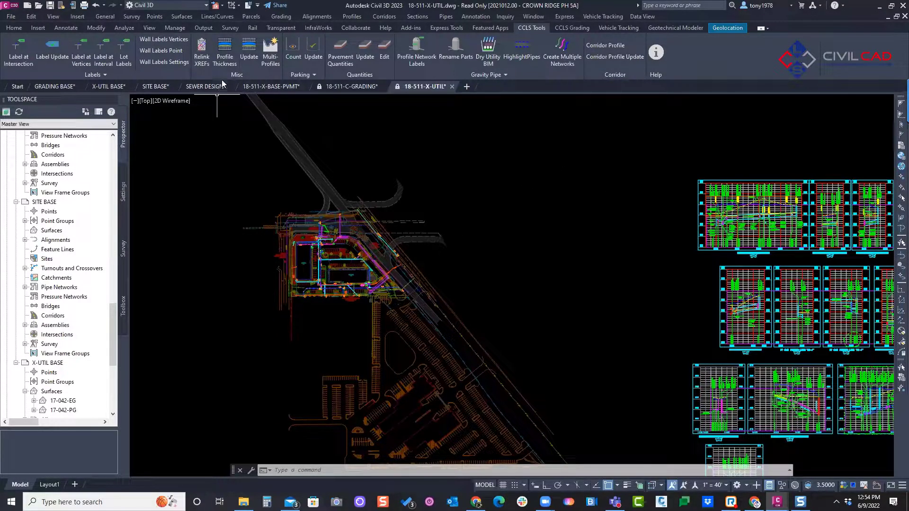
Step: Switch to the GRADING BASE drawing and examine the rounded street bend at the east end of Mustang Drive
click(208, 86)
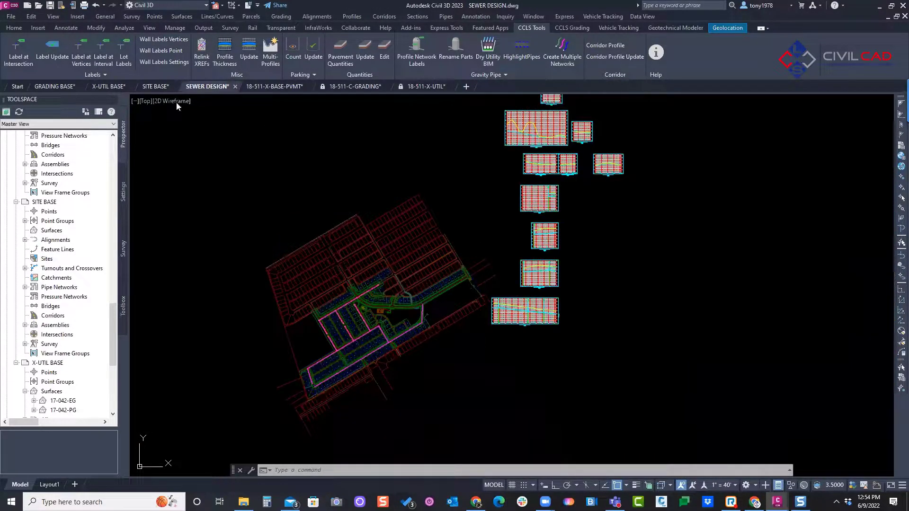
click(42, 86)
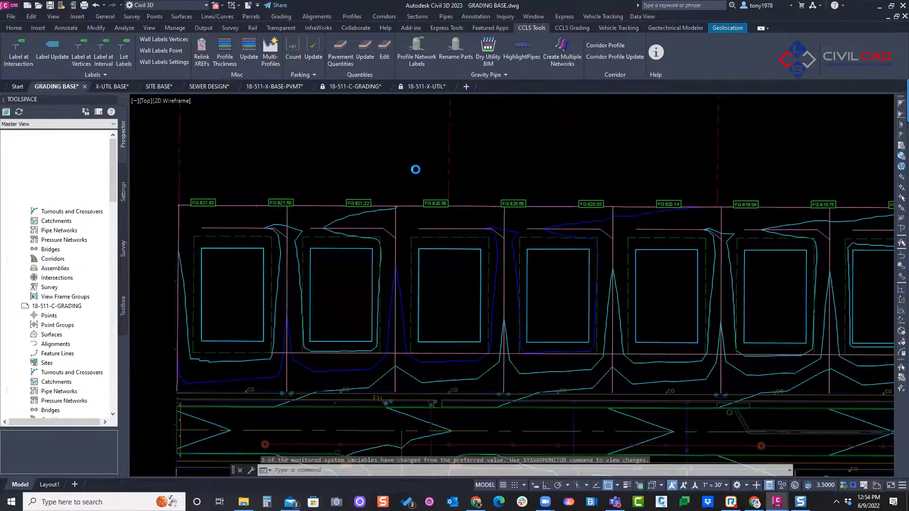
scroll(432, 171, down, 2)
middle_drag(725, 142, 371, 112)
scroll(445, 125, down, 4)
scroll(495, 131, up, 4)
scroll(440, 317, up, 2)
middle_drag(440, 318, 468, 282)
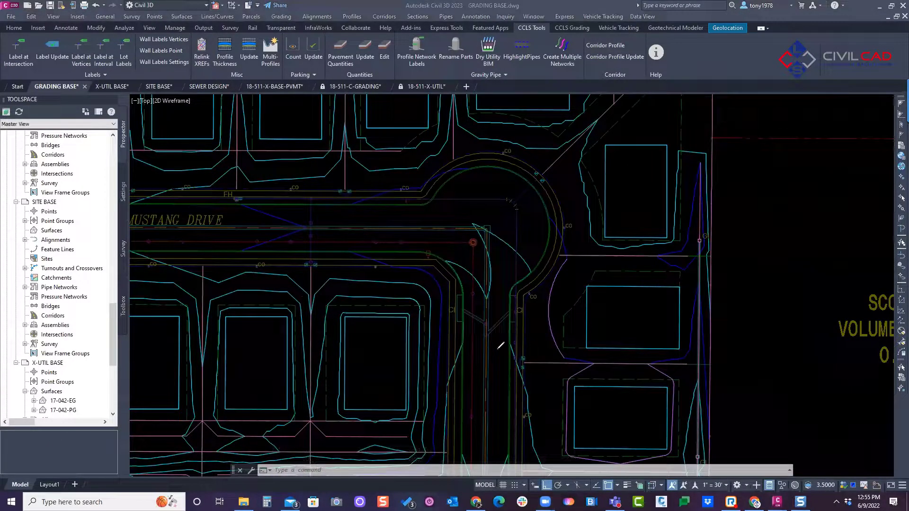
mouse_move(508, 297)
mouse_down()
mouse_move(556, 211)
mouse_move(519, 166)
mouse_move(440, 176)
mouse_move(420, 214)
mouse_up()
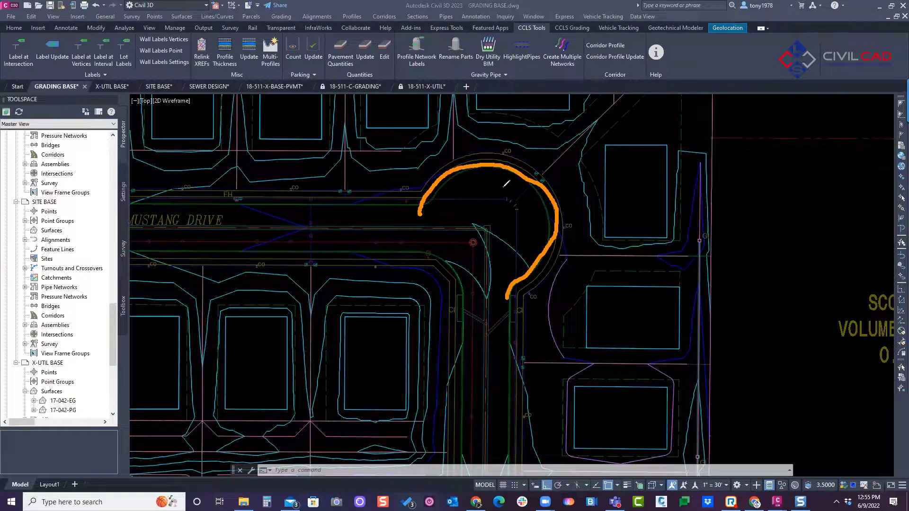
drag(533, 156, 528, 171)
mouse_move(517, 162)
mouse_down()
mouse_move(523, 182)
mouse_move(535, 169)
mouse_up()
mouse_move(515, 356)
mouse_down()
mouse_move(505, 239)
mouse_move(495, 218)
mouse_move(417, 204)
mouse_move(405, 214)
mouse_move(434, 195)
mouse_up()
drag(508, 279, 509, 295)
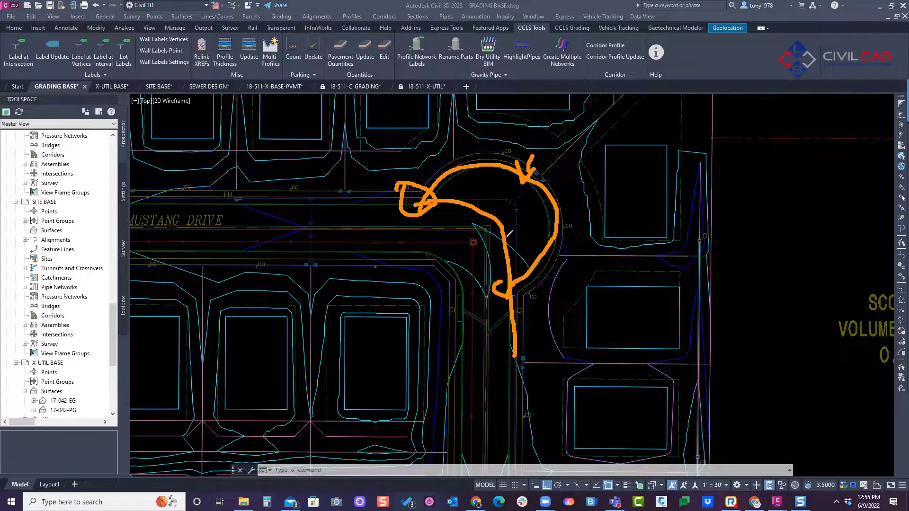
drag(497, 220, 425, 204)
mouse_move(485, 429)
mouse_down()
mouse_move(488, 241)
mouse_move(372, 233)
mouse_up()
mouse_move(419, 189)
mouse_down()
mouse_move(410, 206)
mouse_move(429, 195)
mouse_up()
drag(512, 281, 518, 280)
mouse_move(629, 34)
mouse_down()
mouse_move(594, 38)
mouse_move(646, 71)
mouse_move(624, 37)
mouse_up()
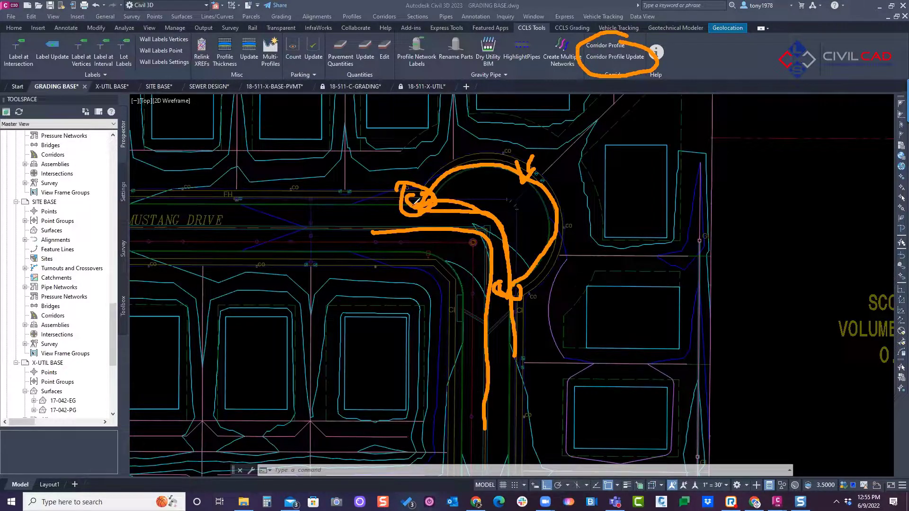
mouse_move(271, 226)
mouse_down()
mouse_move(395, 228)
mouse_move(486, 334)
mouse_move(477, 376)
mouse_move(421, 237)
mouse_up()
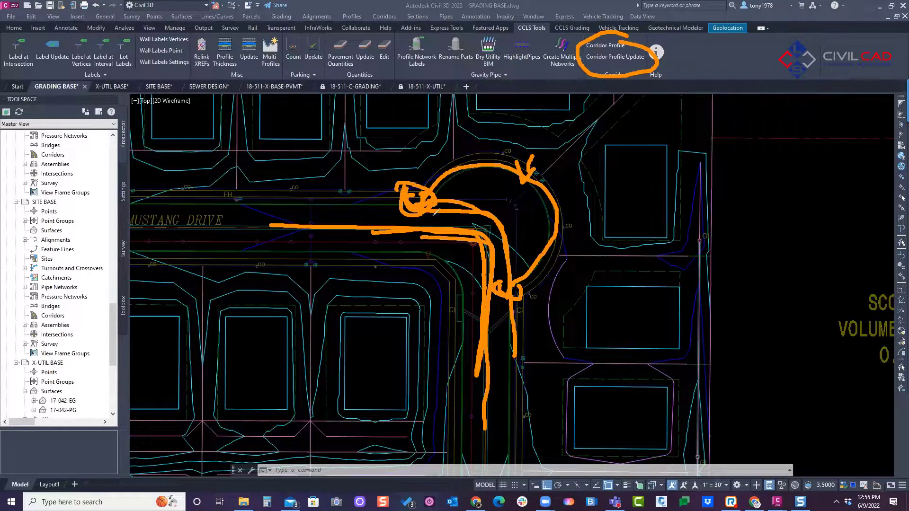
drag(520, 307, 519, 286)
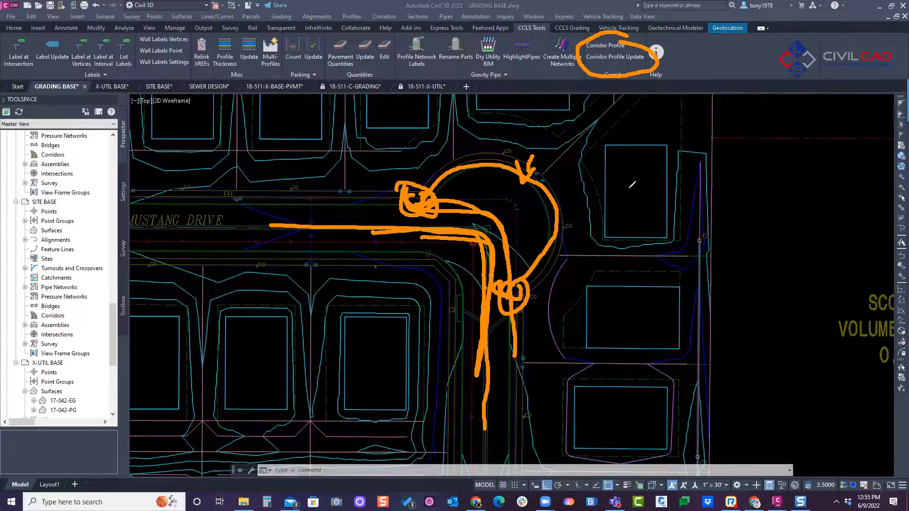
drag(594, 138, 596, 315)
mouse_move(599, 154)
mouse_down()
mouse_move(863, 196)
mouse_move(871, 305)
mouse_move(675, 333)
mouse_up()
mouse_move(627, 272)
mouse_down()
mouse_move(666, 233)
mouse_move(757, 218)
mouse_move(847, 258)
mouse_up()
mouse_move(808, 232)
mouse_down()
mouse_move(744, 212)
mouse_move(630, 266)
mouse_up()
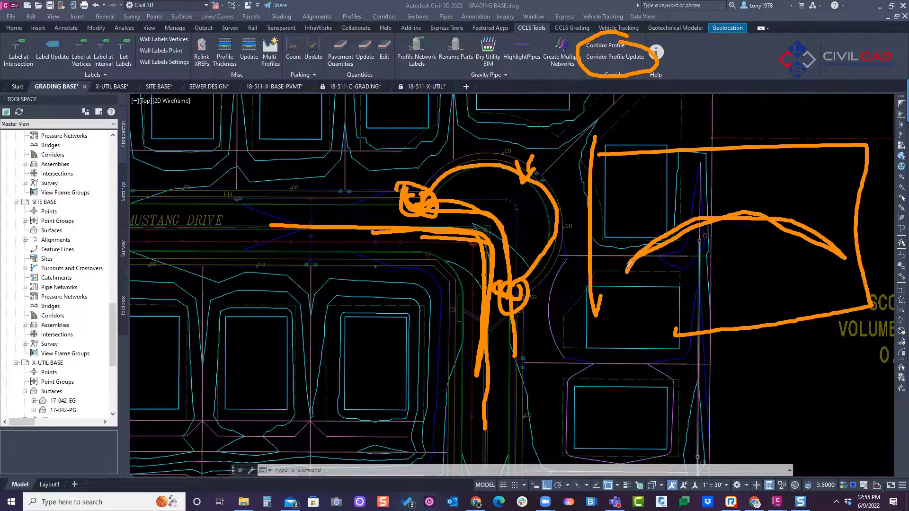
mouse_move(618, 216)
mouse_down()
mouse_move(624, 275)
mouse_move(617, 261)
mouse_up()
drag(846, 206, 848, 265)
drag(833, 203, 847, 259)
mouse_move(622, 210)
mouse_down()
mouse_move(568, 160)
mouse_move(473, 155)
mouse_move(468, 177)
mouse_up()
mouse_move(847, 260)
mouse_down()
mouse_move(788, 294)
mouse_move(590, 316)
mouse_move(554, 274)
mouse_move(574, 303)
mouse_up()
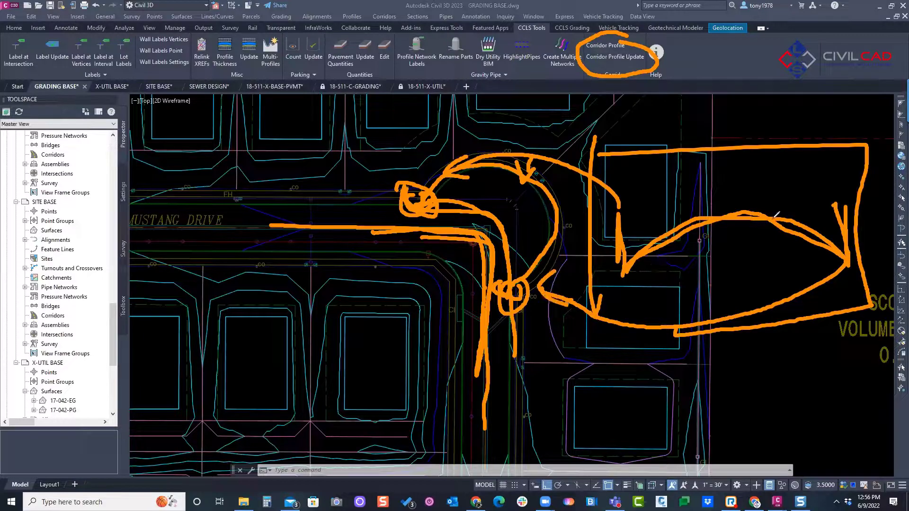
mouse_move(734, 204)
mouse_down()
mouse_move(726, 221)
mouse_move(728, 201)
mouse_move(730, 211)
mouse_up()
mouse_move(728, 176)
mouse_down()
mouse_move(724, 193)
mouse_move(744, 184)
mouse_up()
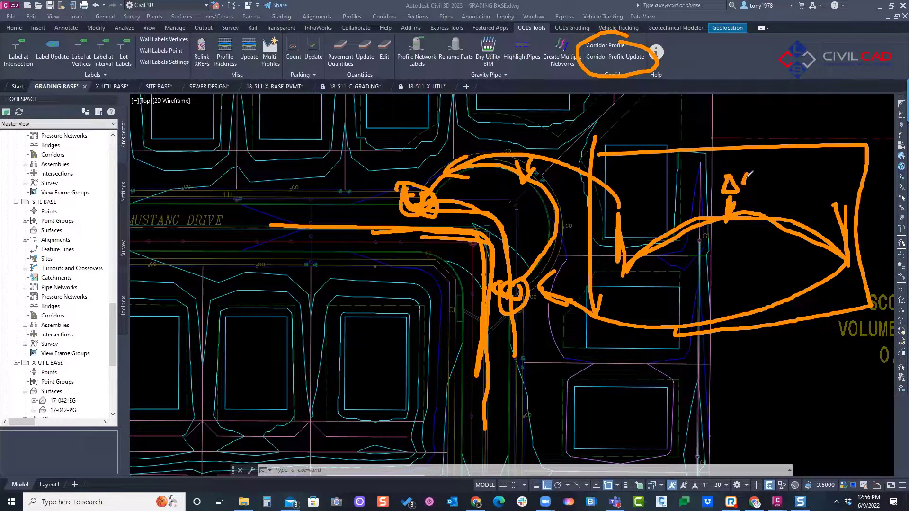
mouse_move(407, 183)
mouse_down()
mouse_move(439, 208)
mouse_move(427, 185)
mouse_up()
mouse_move(539, 277)
mouse_down()
mouse_move(493, 308)
mouse_move(520, 286)
mouse_up()
mouse_move(629, 273)
mouse_down()
mouse_move(707, 216)
mouse_move(743, 210)
mouse_move(848, 266)
mouse_up()
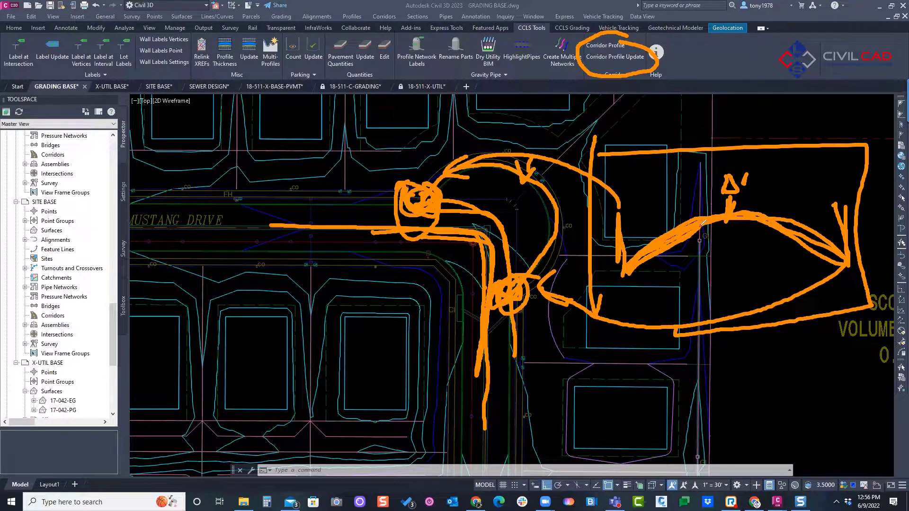
mouse_move(671, 246)
mouse_down()
mouse_move(807, 228)
mouse_move(797, 219)
mouse_up()
mouse_move(760, 174)
mouse_down()
mouse_move(781, 173)
mouse_move(753, 153)
mouse_up()
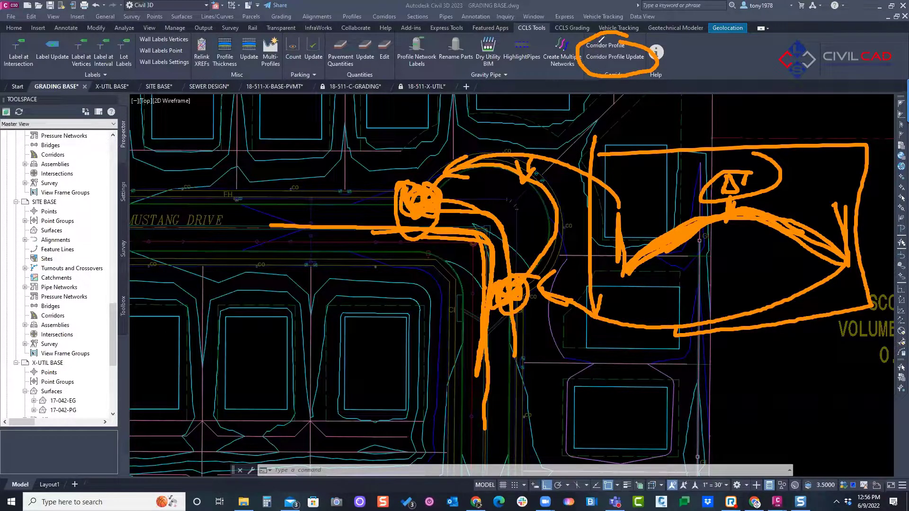
mouse_move(600, 32)
mouse_down()
mouse_move(644, 52)
mouse_move(611, 20)
mouse_up()
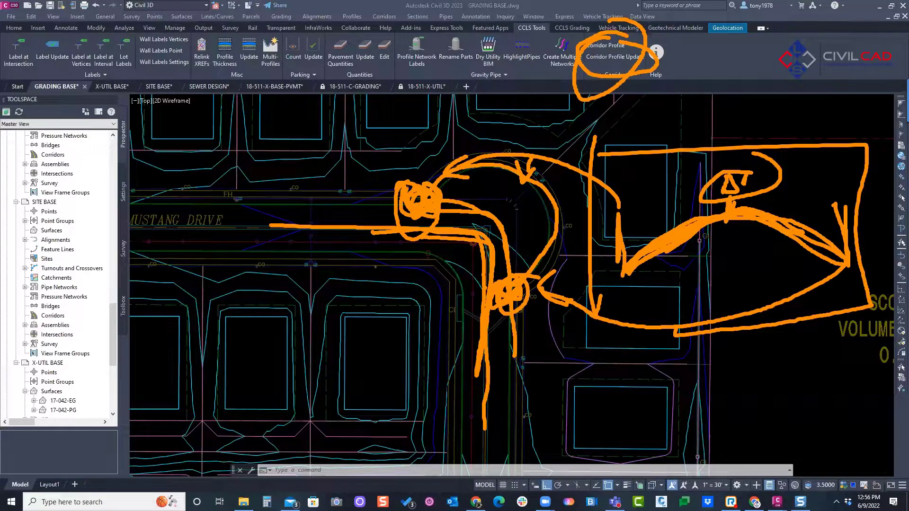
key(Escape)
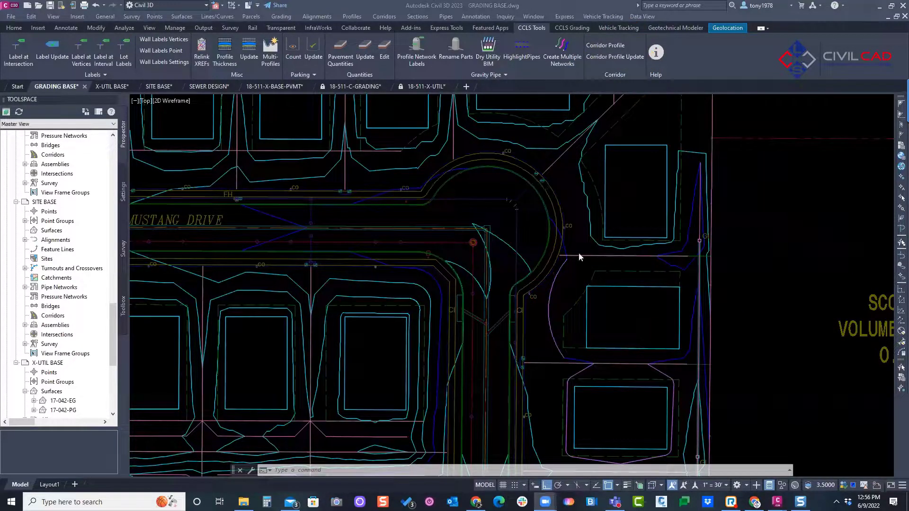
scroll(522, 239, down, 6)
middle_drag(510, 235, 541, 216)
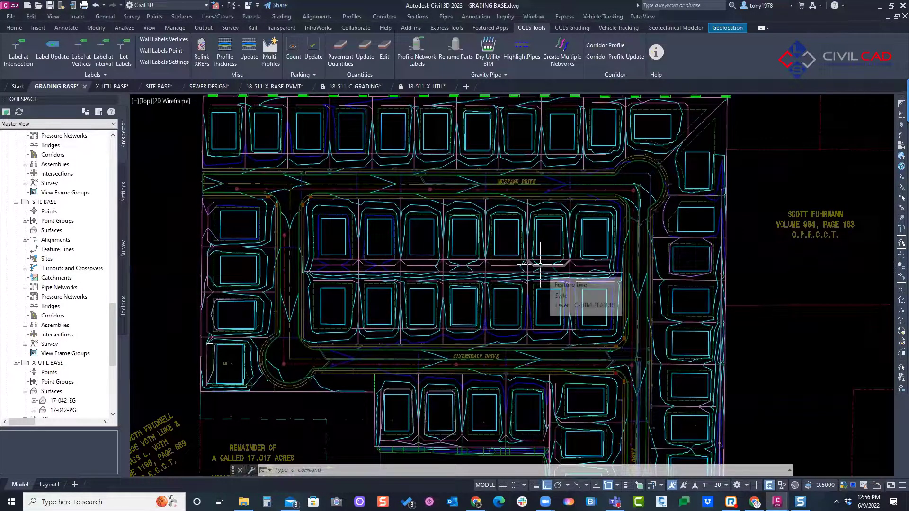
middle_drag(489, 310, 489, 309)
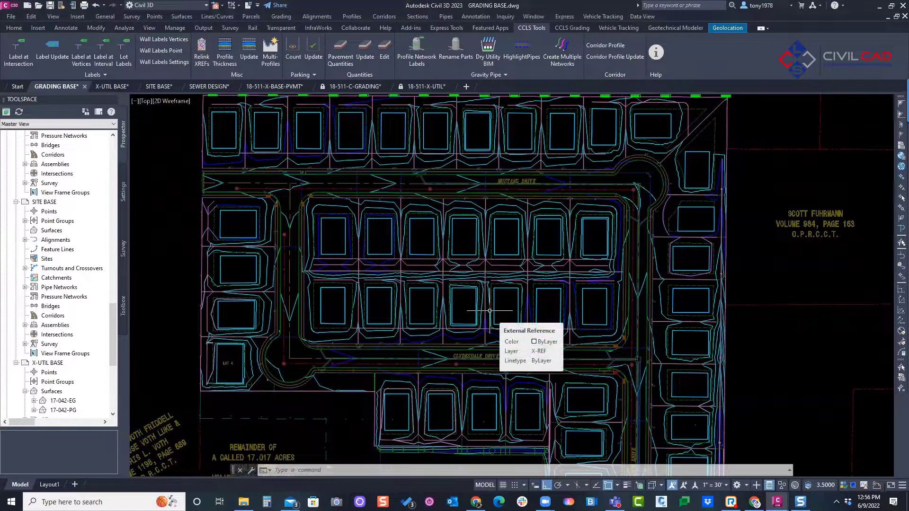
scroll(356, 253, up, 6)
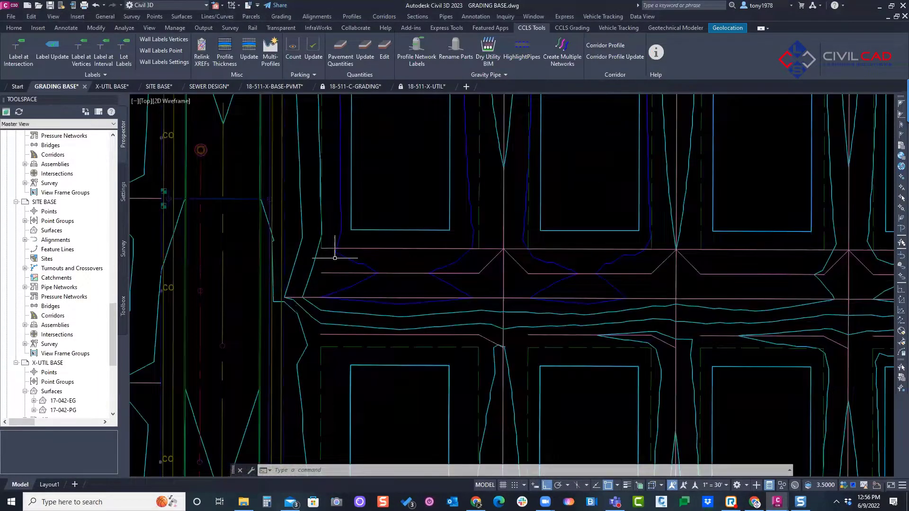
scroll(357, 253, down, 5)
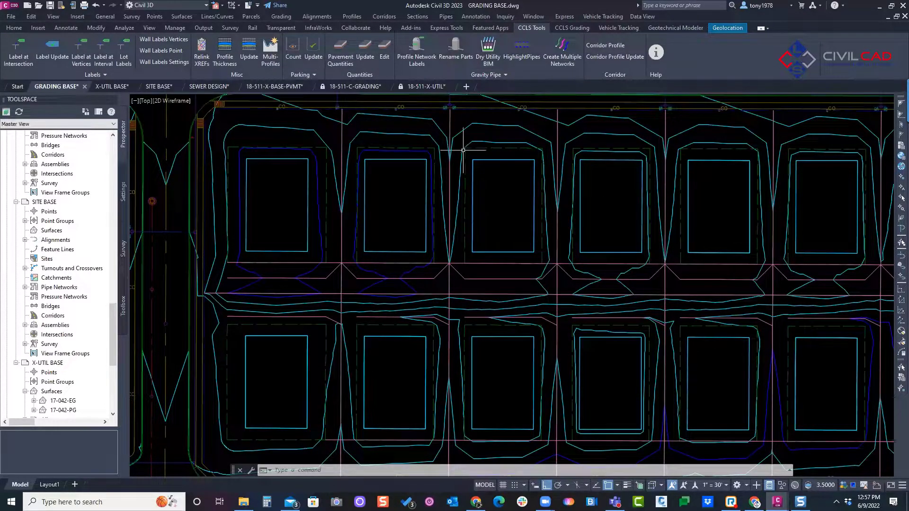
scroll(484, 204, down, 4)
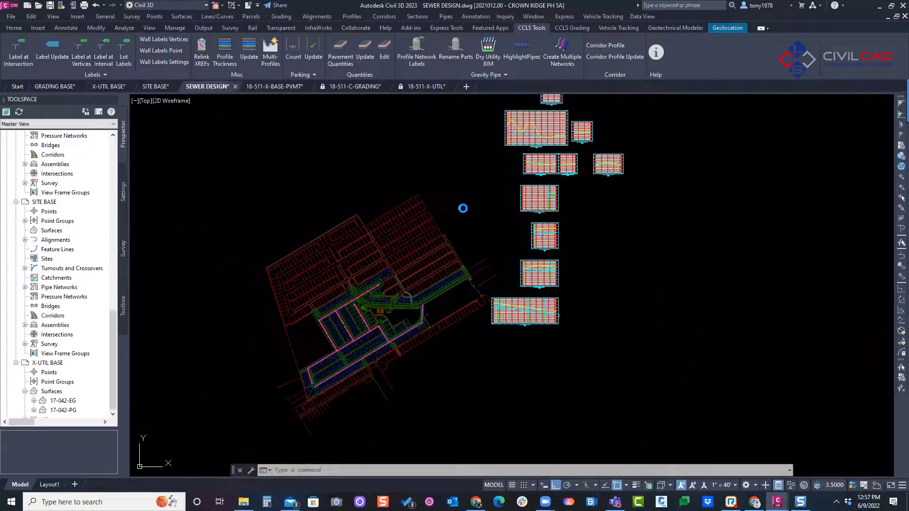
Step: Split the SEWER DESIGN drawing's model space into two vertical viewports
click(460, 200)
click(442, 189)
middle_drag(436, 196, 450, 165)
click(151, 28)
click(378, 67)
click(396, 98)
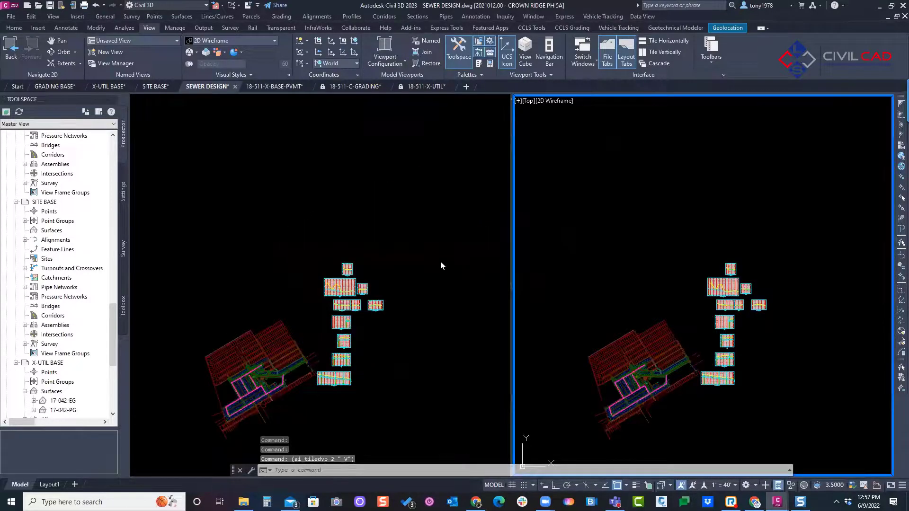
Step: Show the sanitary sewer line's profile view in one viewport and the sewer pipe run in plan in the other
scroll(712, 367, up, 10)
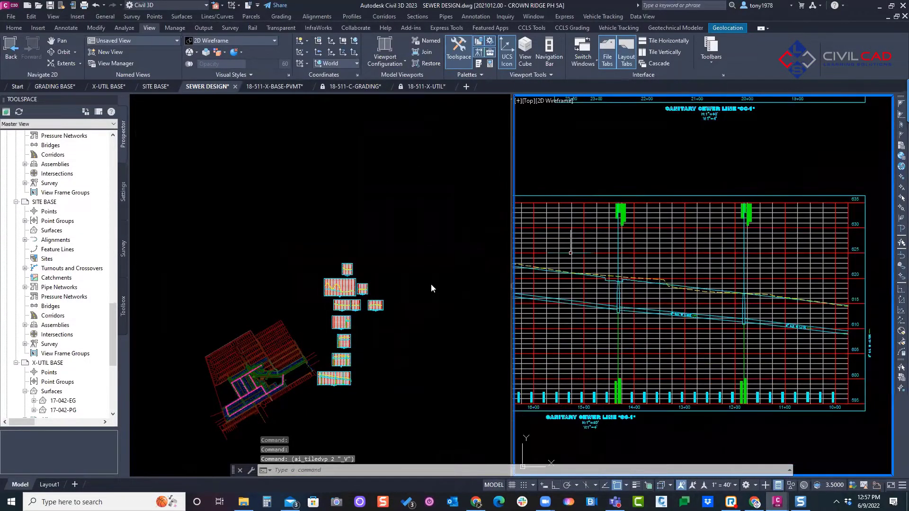
click(239, 398)
scroll(240, 398, up, 15)
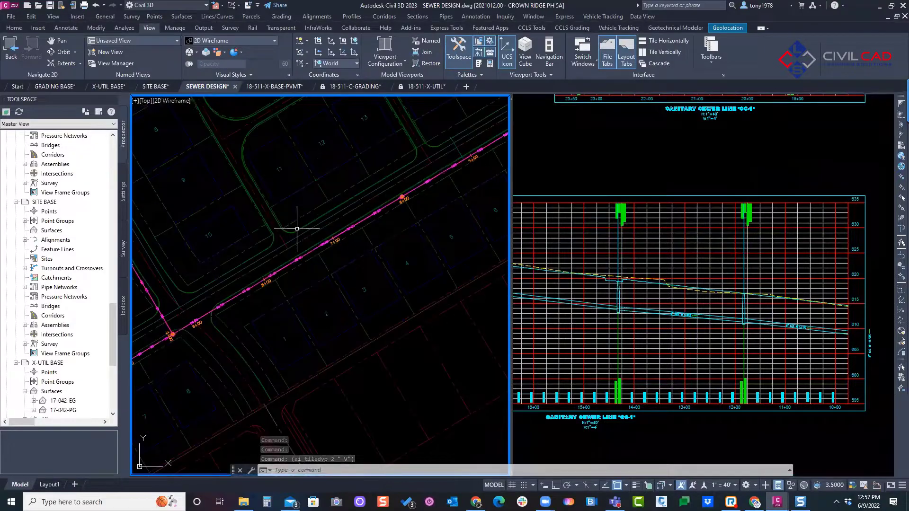
click(713, 359)
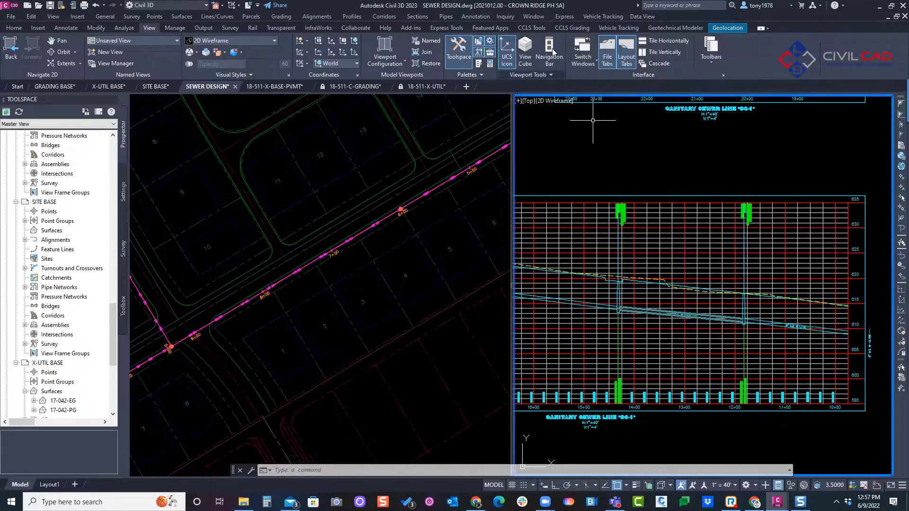
Step: Turn on Highlight Pipes, select the sewer pipe between the manholes near stations 12+00 and 14+00 in profile, and locate it in plan
click(535, 28)
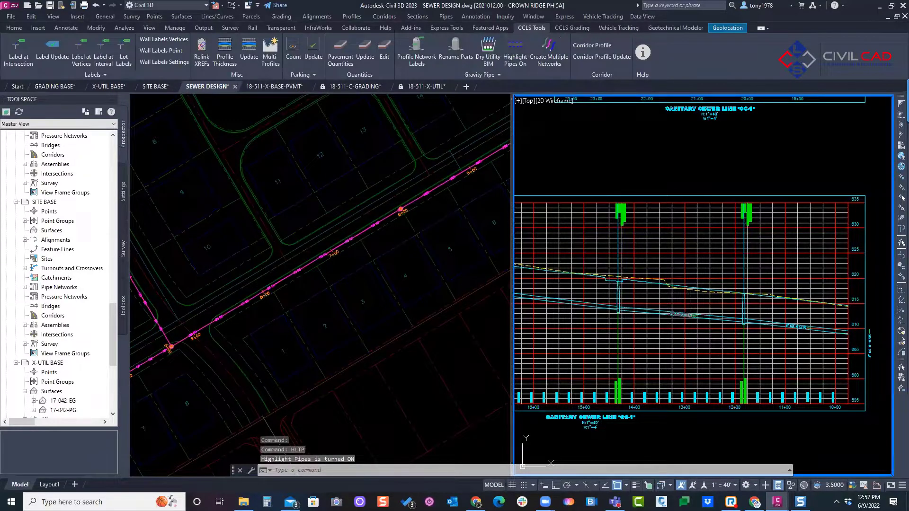
click(699, 315)
click(349, 334)
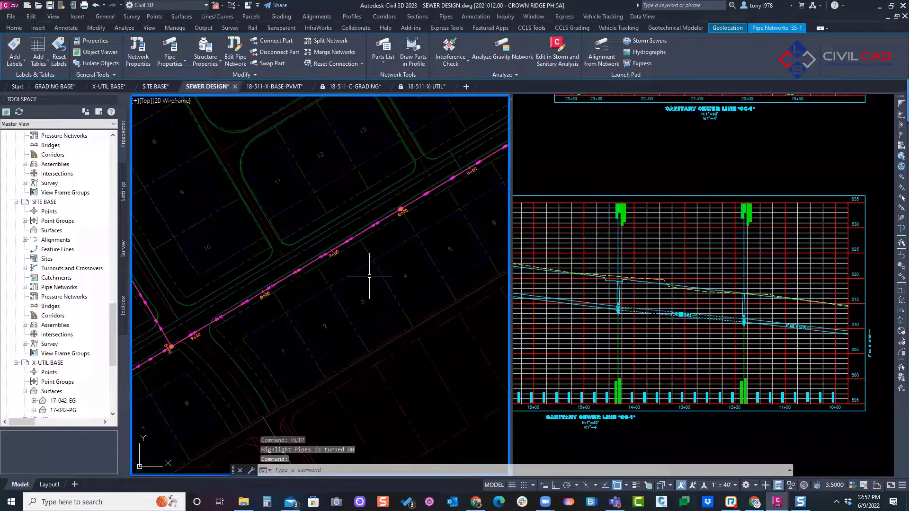
middle_drag(362, 259, 270, 310)
middle_drag(458, 178, 339, 336)
scroll(339, 336, down, 2)
middle_drag(196, 413, 353, 219)
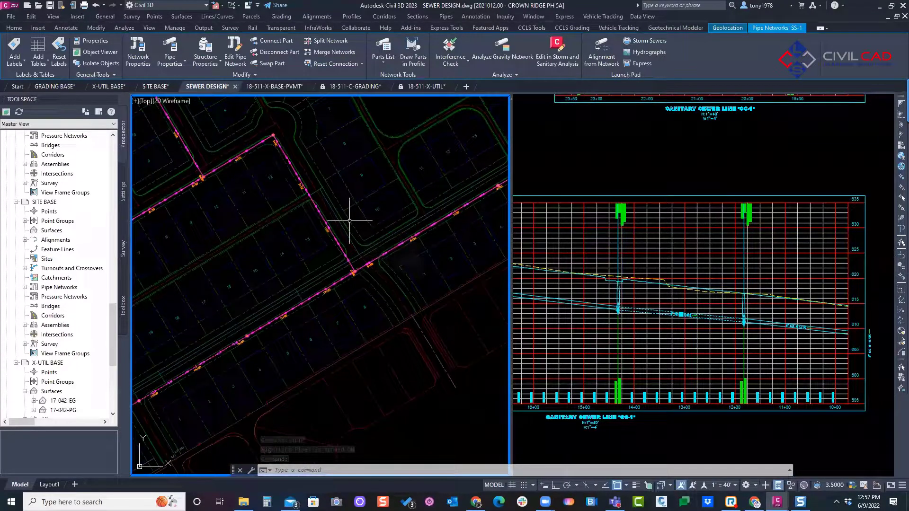
scroll(300, 260, up, 5)
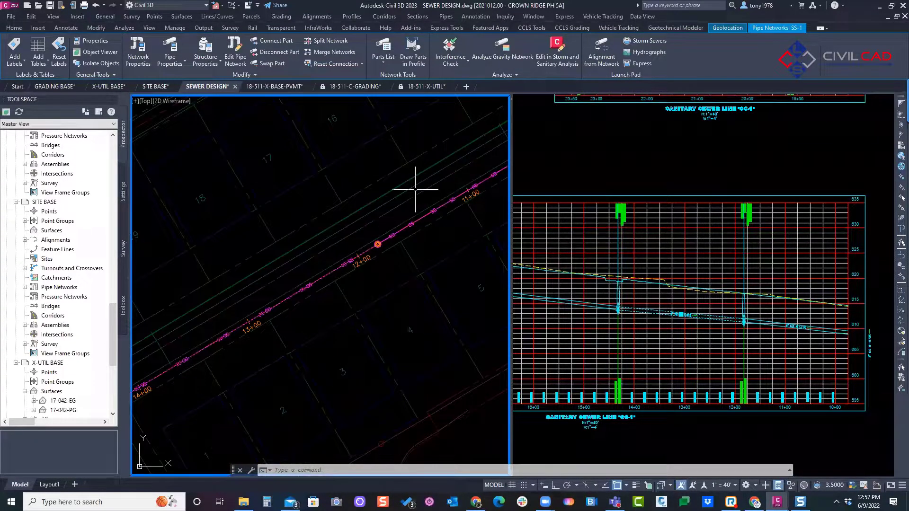
scroll(267, 296, down, 2)
middle_drag(222, 329, 319, 263)
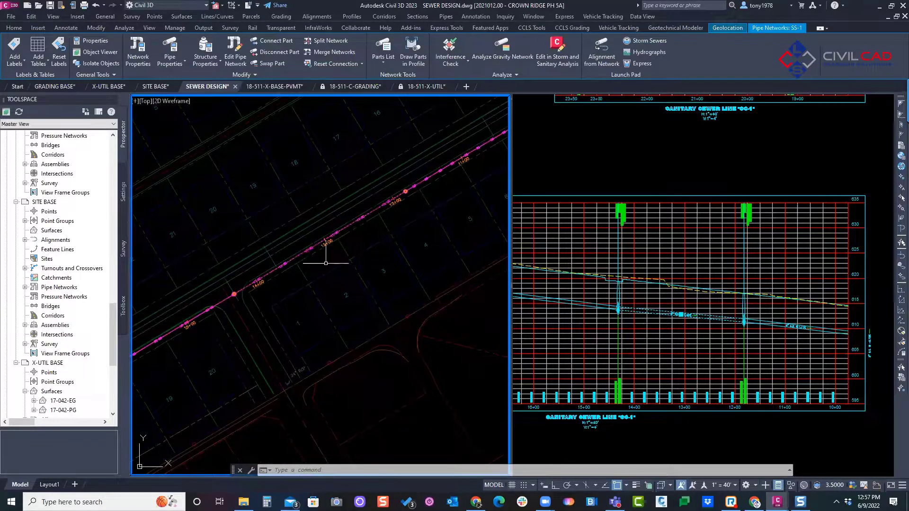
mouse_move(681, 272)
mouse_down()
mouse_move(634, 327)
mouse_move(729, 273)
mouse_up()
drag(313, 189, 320, 169)
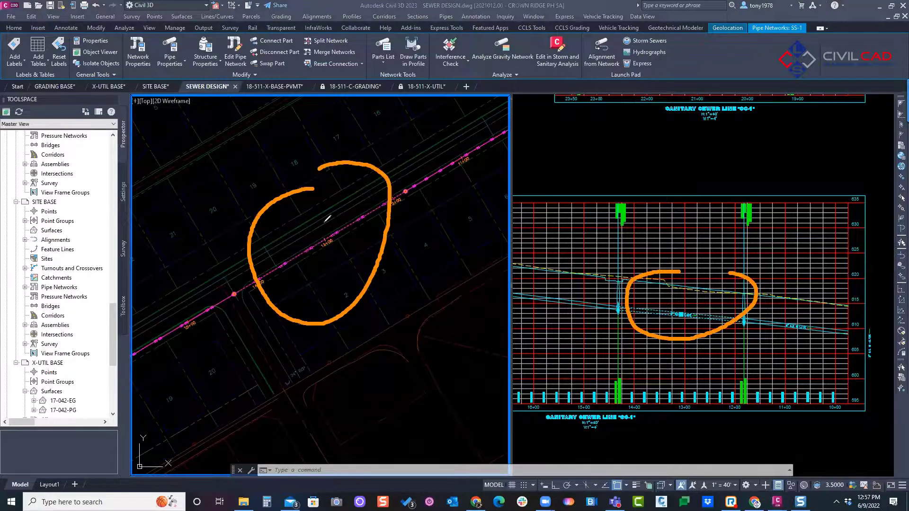
drag(240, 294, 400, 198)
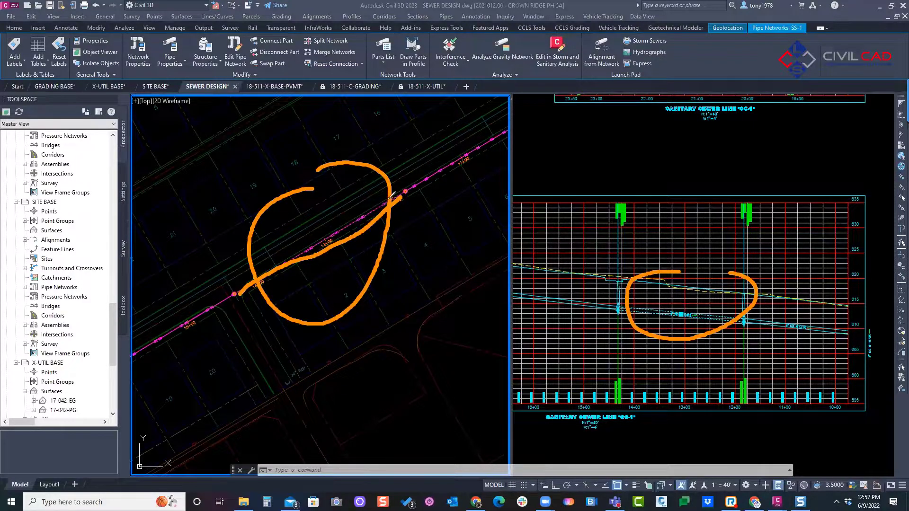
drag(396, 191, 249, 281)
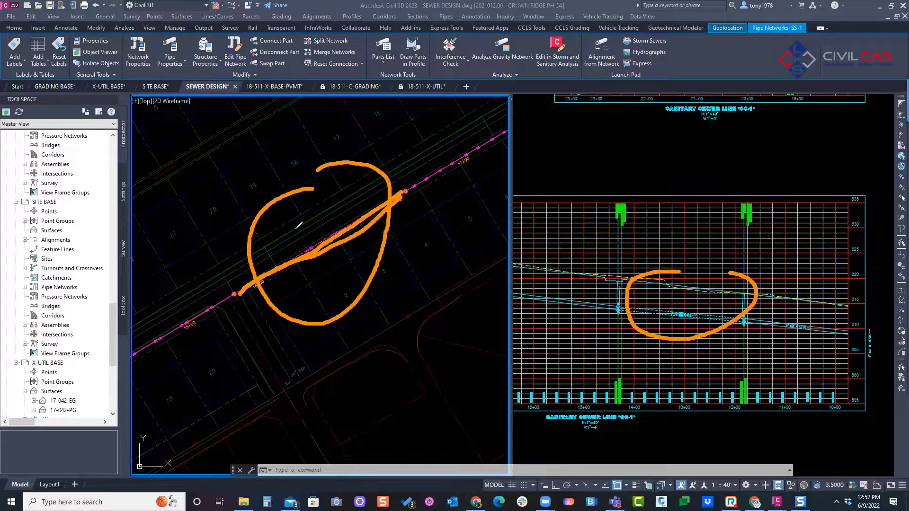
mouse_move(690, 270)
mouse_down()
mouse_move(777, 274)
mouse_move(714, 252)
mouse_up()
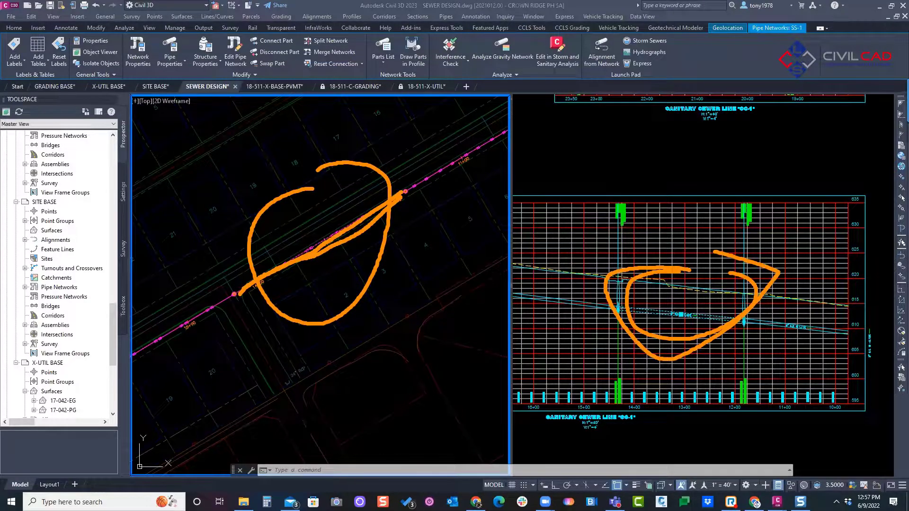
key(Escape)
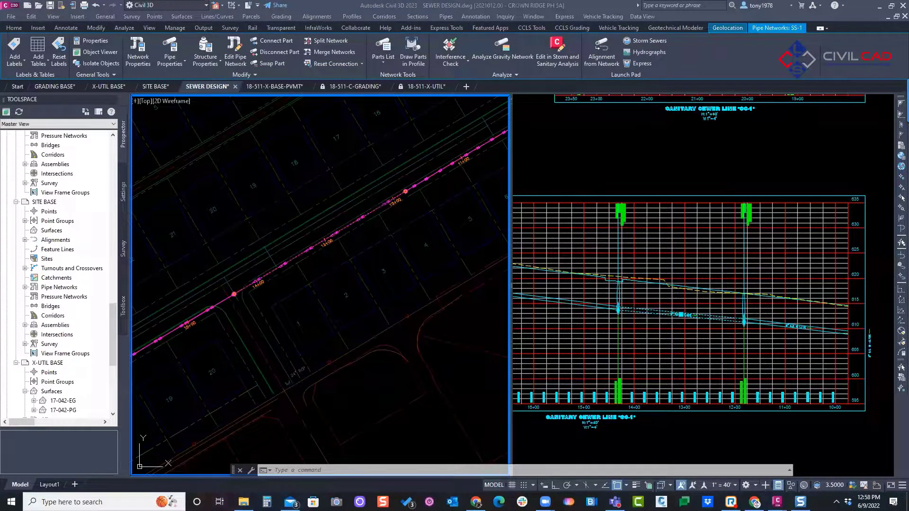
Step: Show the surrounding sewer network in the plan viewport and clear the pipe selection in the profile viewport
scroll(336, 208, down, 5)
middle_drag(337, 207, 319, 258)
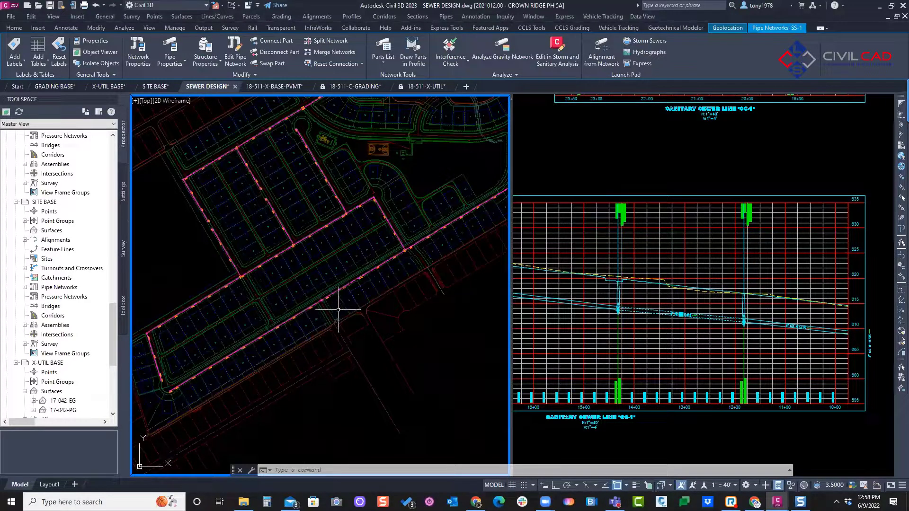
click(691, 305)
key(Escape)
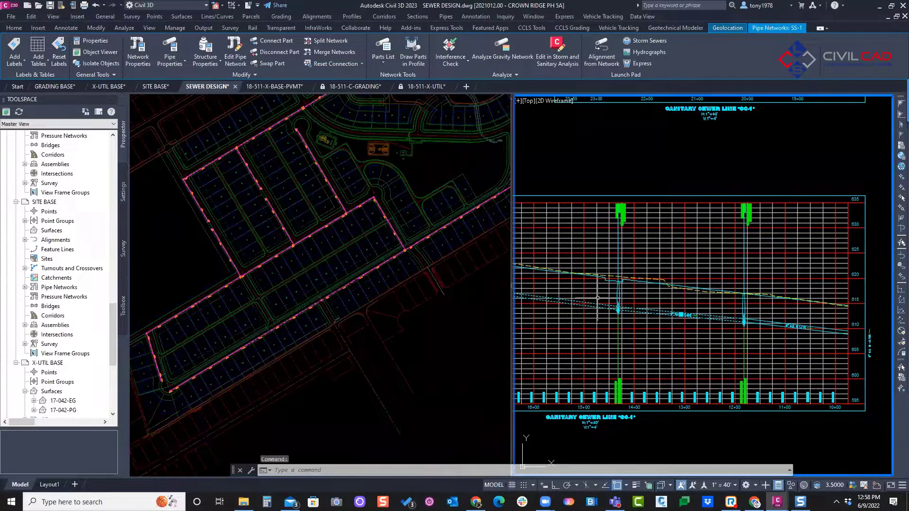
key(Escape)
middle_drag(599, 258, 620, 264)
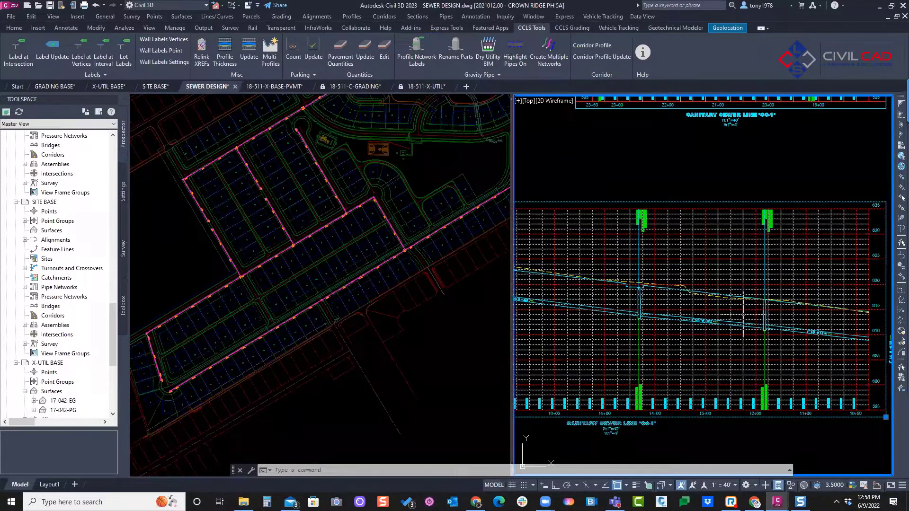
click(664, 206)
middle_drag(608, 150, 667, 175)
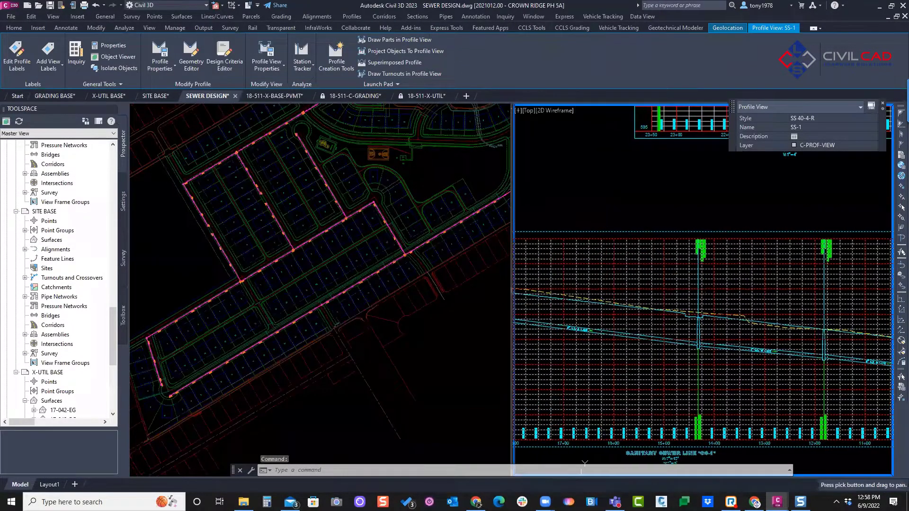
key(Escape)
key(Escape)
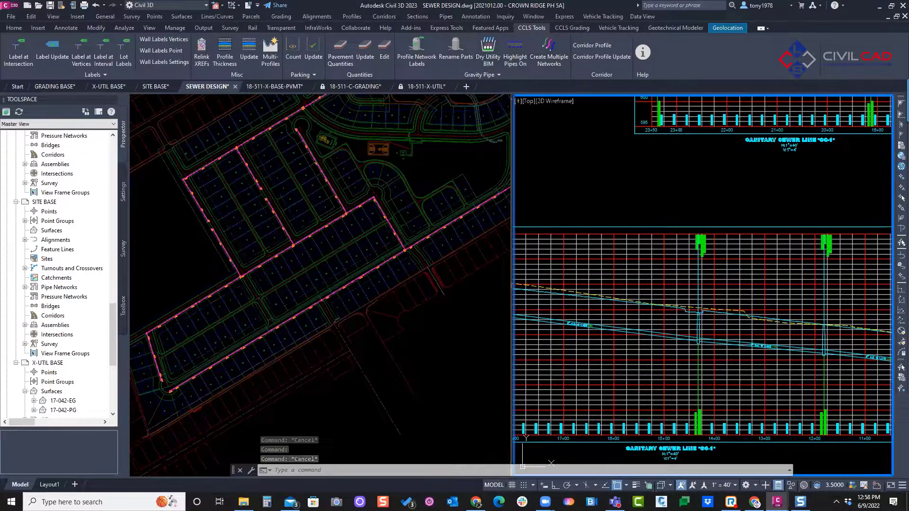
middle_drag(575, 161, 557, 181)
key(Escape)
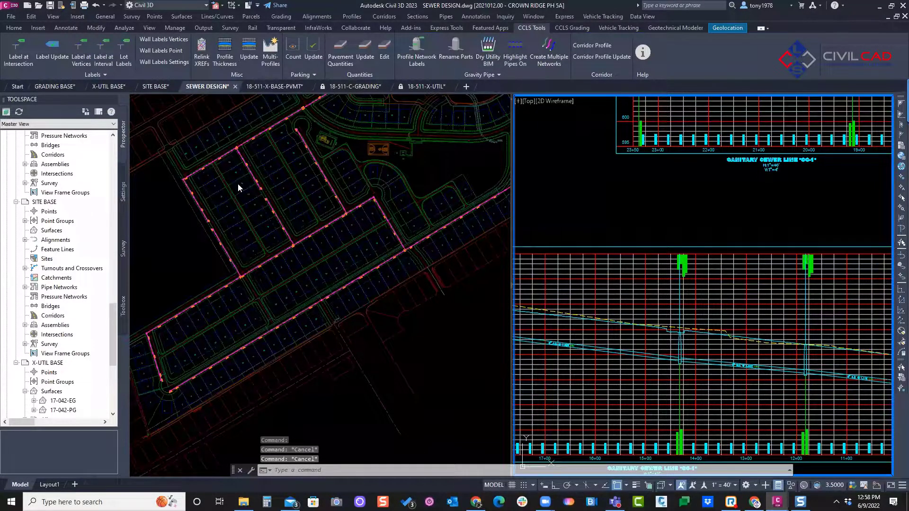
middle_drag(611, 210, 635, 213)
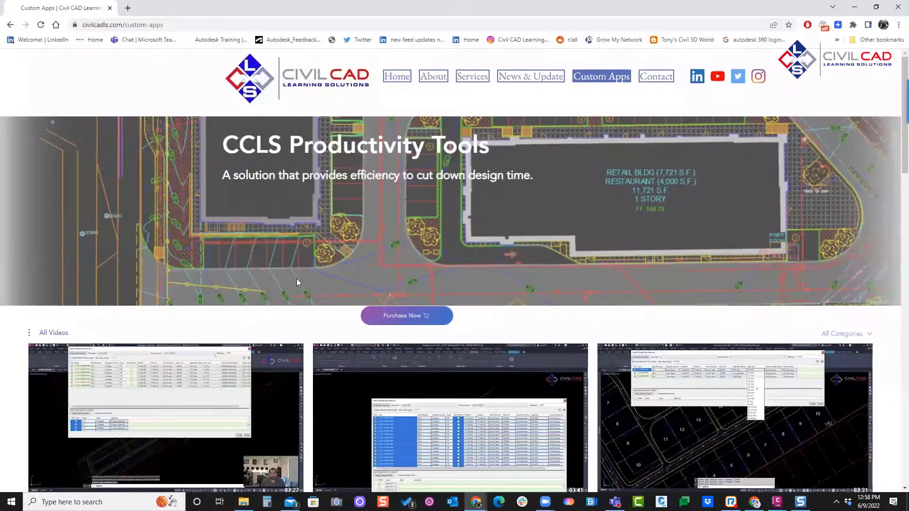
Step: Switch to the web browser and look through the CCLS tool videos on the civilcadls.com Custom Apps page
scroll(296, 279, down, 3)
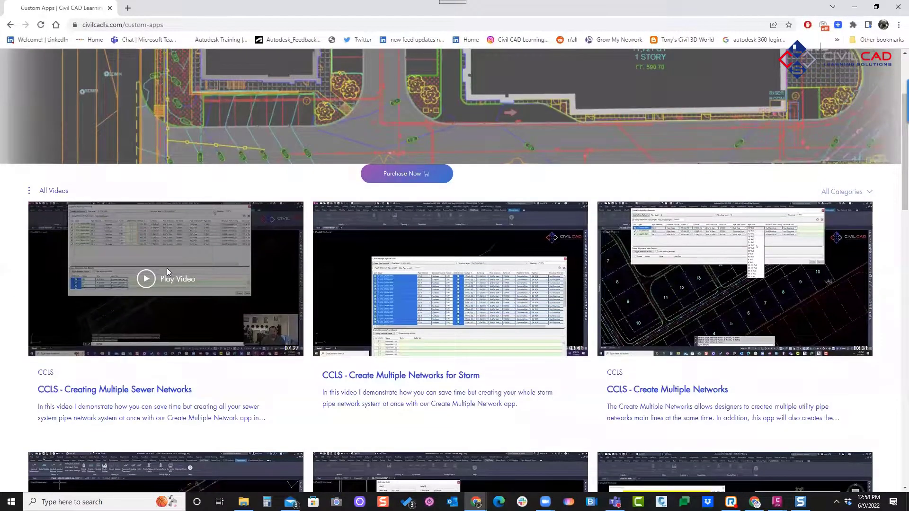
scroll(693, 208, down, 3)
scroll(681, 204, down, 20)
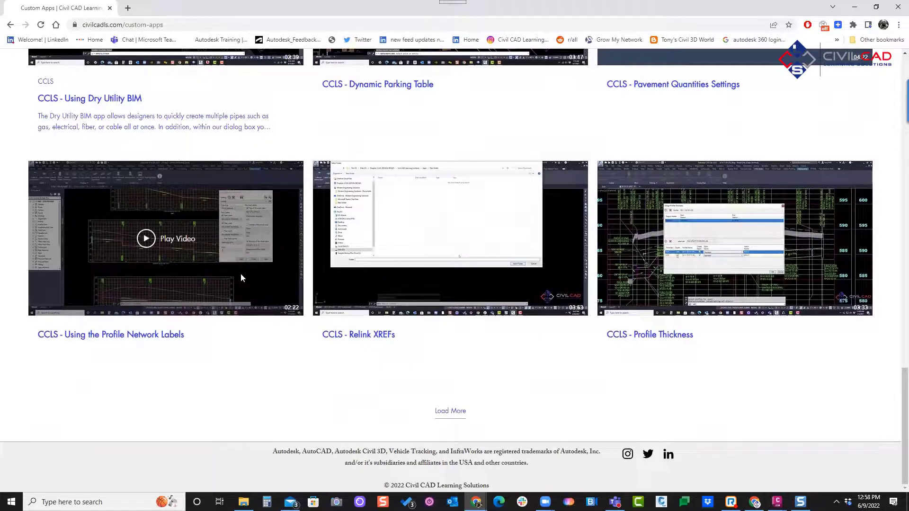
scroll(361, 211, up, 15)
scroll(396, 124, up, 7)
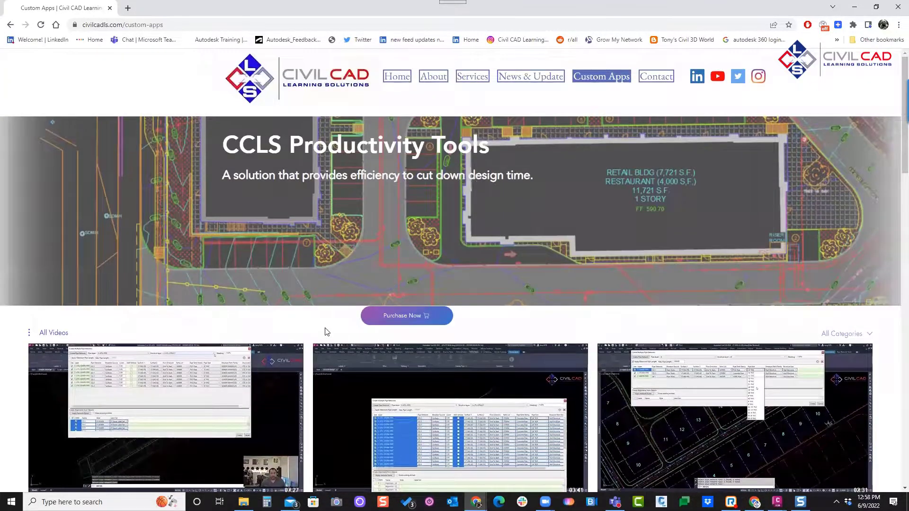
Step: Open the tools' purchase listing in the Autodesk App Store, review its descriptions and version notes, and return to the drawing
click(400, 316)
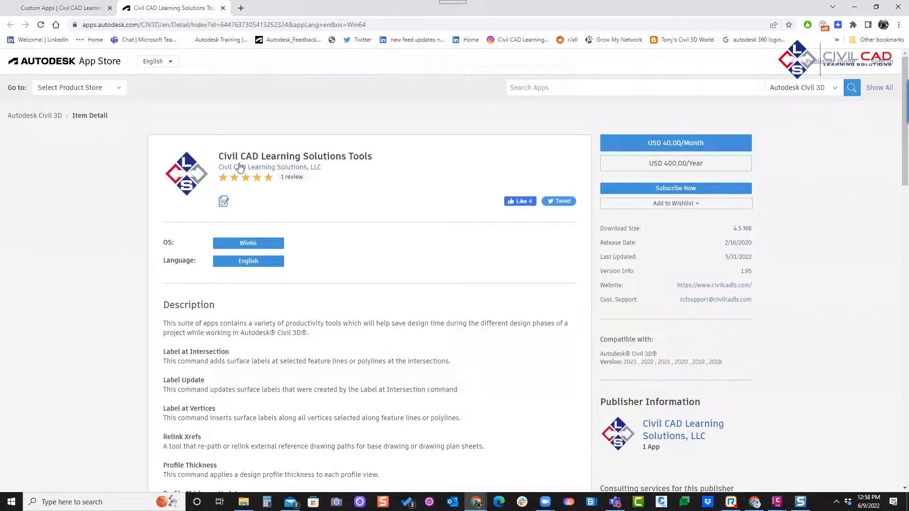
scroll(299, 237, down, 5)
scroll(299, 237, down, 10)
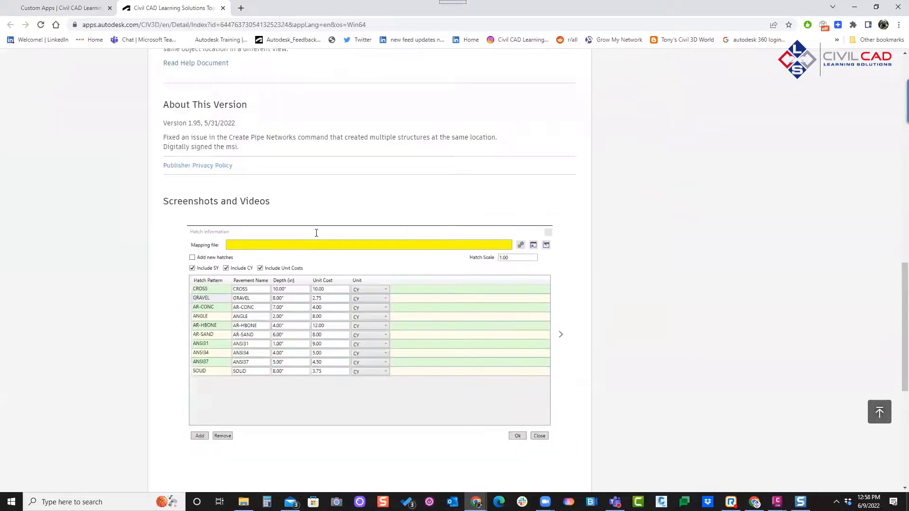
scroll(308, 229, up, 2)
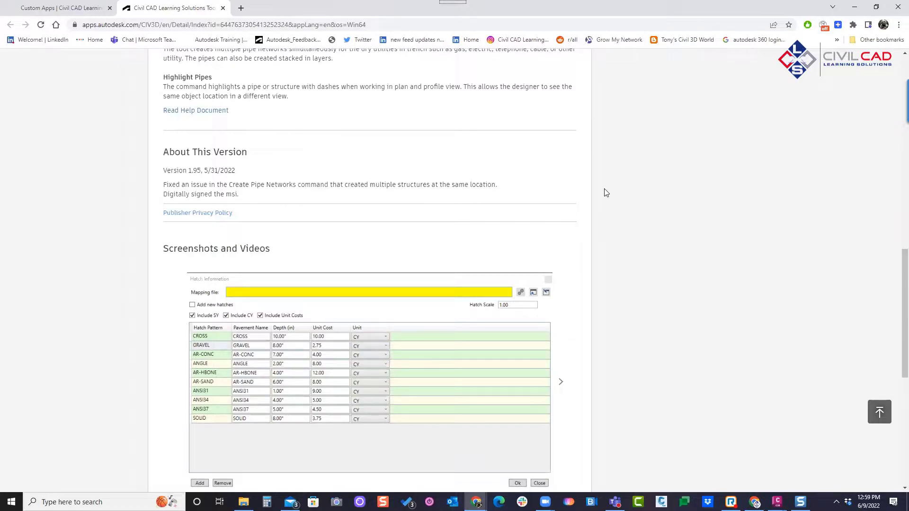
scroll(647, 240, up, 13)
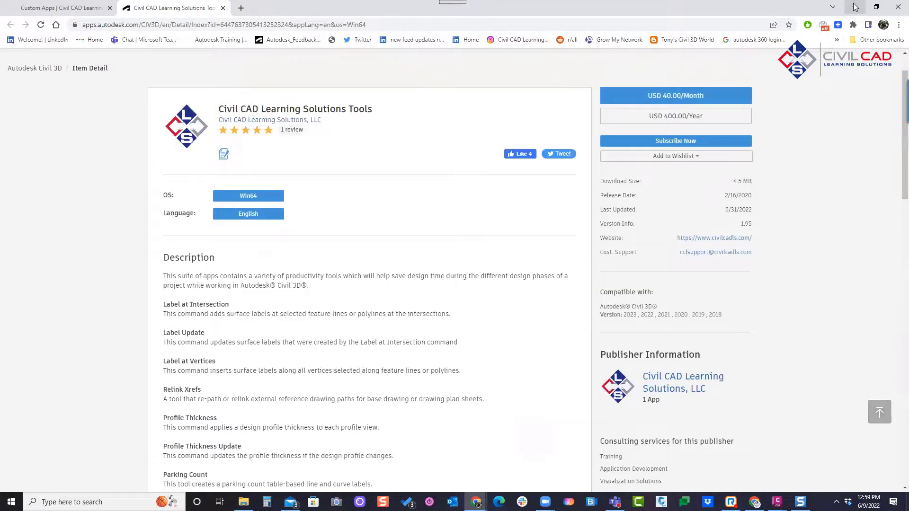
click(855, 7)
click(339, 189)
scroll(363, 190, down, 3)
click(374, 186)
middle_drag(379, 174, 317, 214)
key(Escape)
key(Escape)
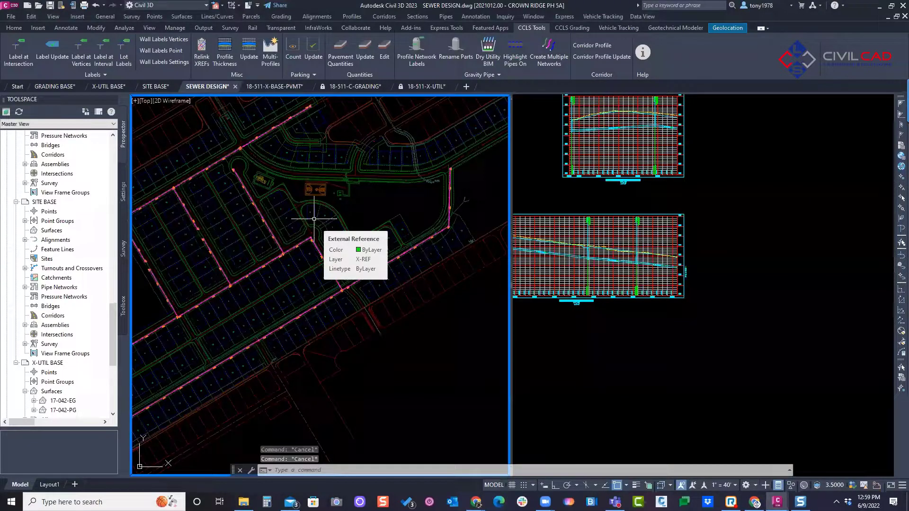
scroll(314, 218, down, 2)
key(Escape)
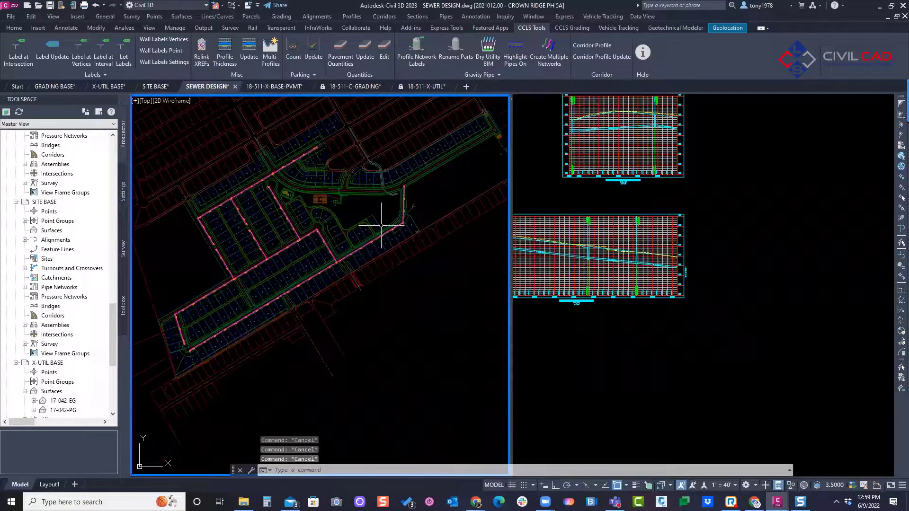
middle_drag(400, 215, 332, 264)
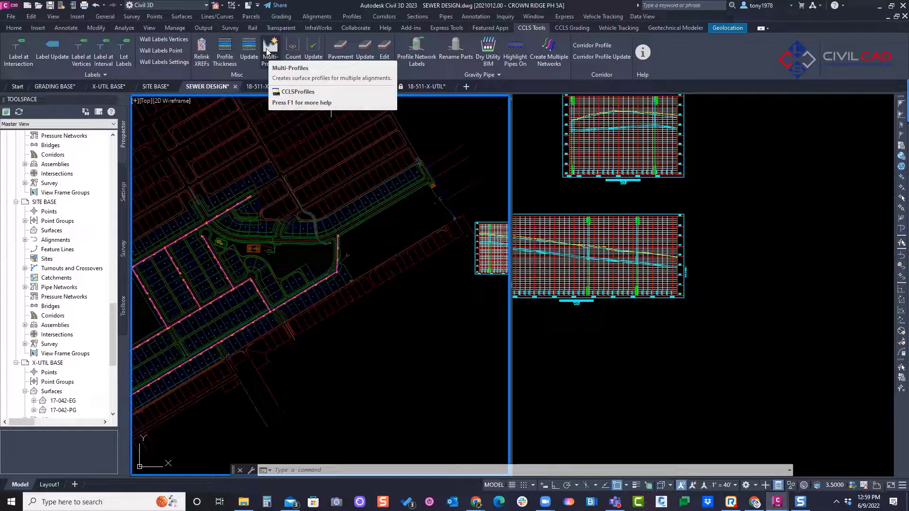
middle_drag(224, 223, 289, 207)
scroll(244, 256, up, 1)
key(Escape)
key(Escape)
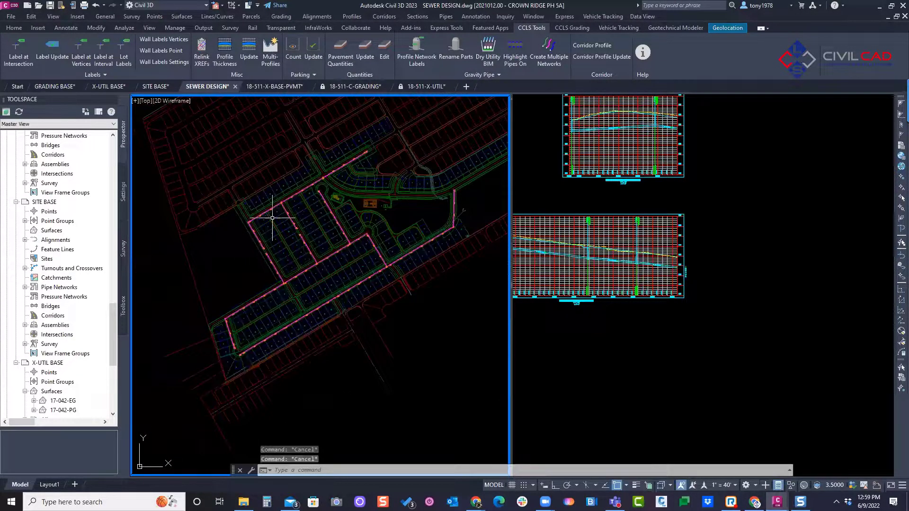
scroll(351, 228, up, 1)
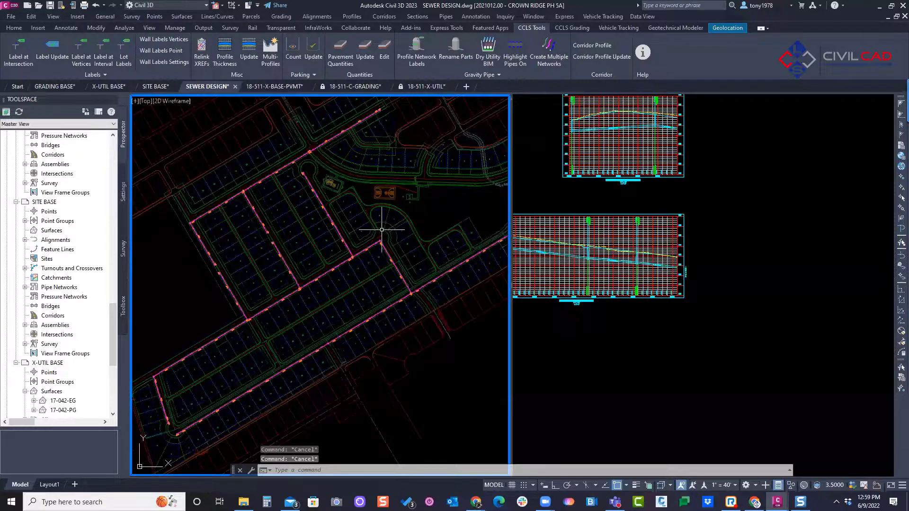
scroll(303, 187, down, 2)
key(Escape)
middle_drag(307, 216, 295, 252)
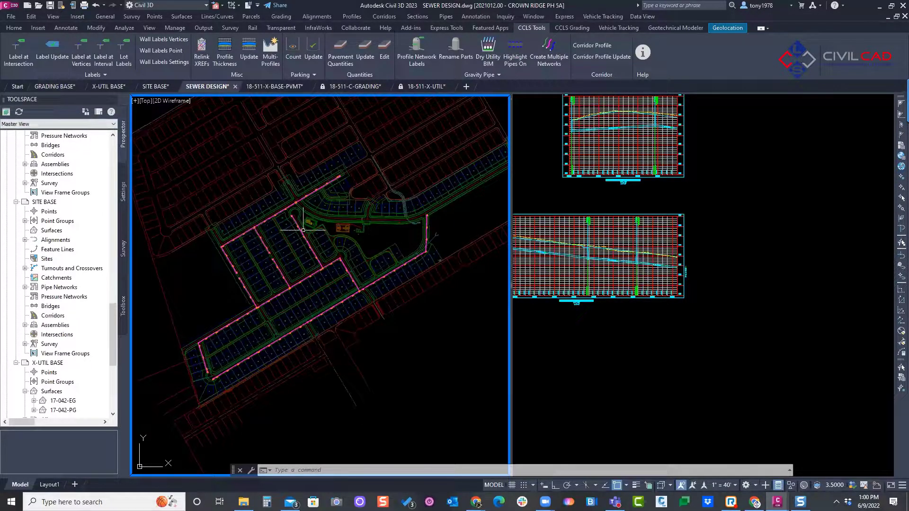
key(Escape)
key(Escape)
mouse_move(251, 246)
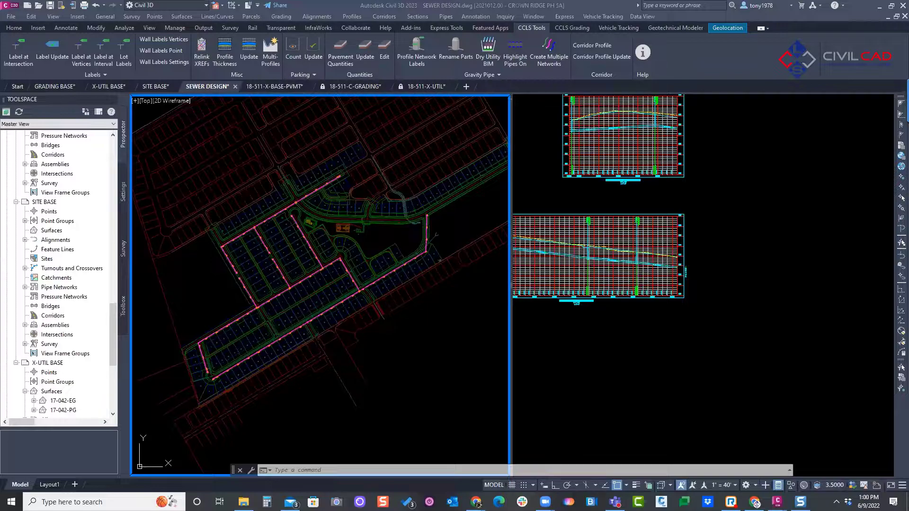
click(246, 265)
key(Escape)
key(Escape)
middle_drag(310, 278, 271, 254)
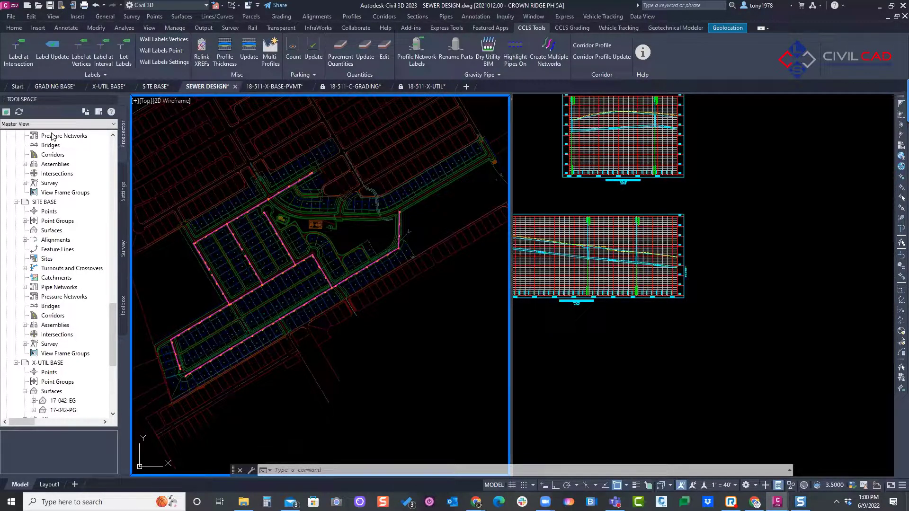
middle_drag(252, 209, 299, 189)
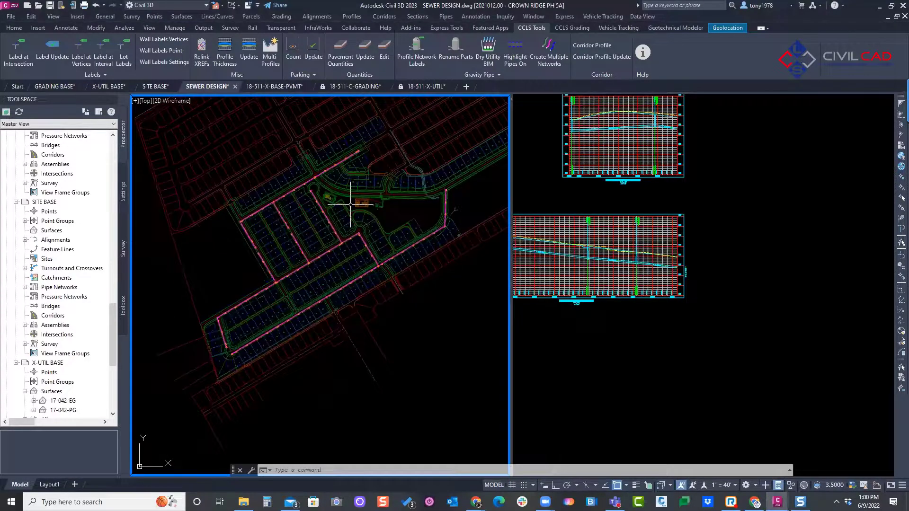
mouse_move(350, 205)
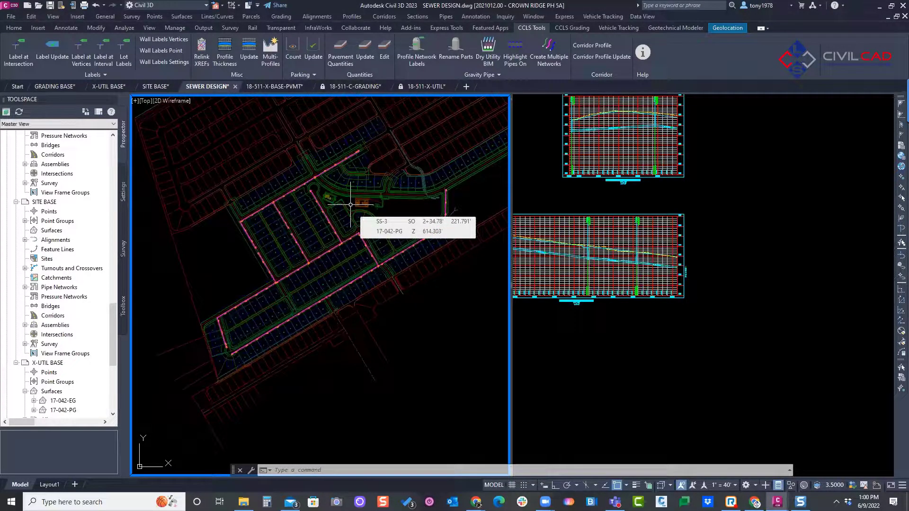